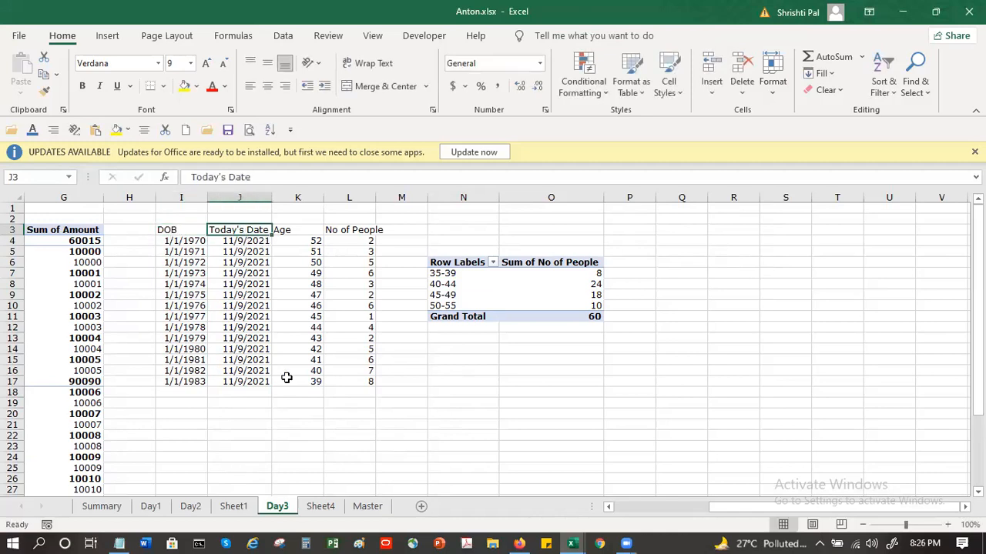
Step: Inspect the Age formula, the first No of People entry and the 35-39 value in the age pivot table
left_click(290, 232)
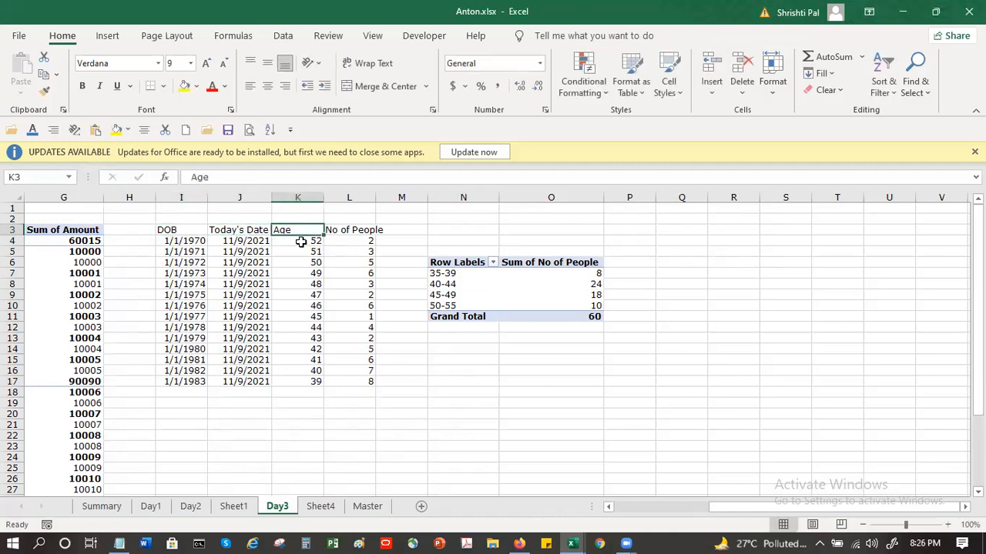
left_click(301, 242)
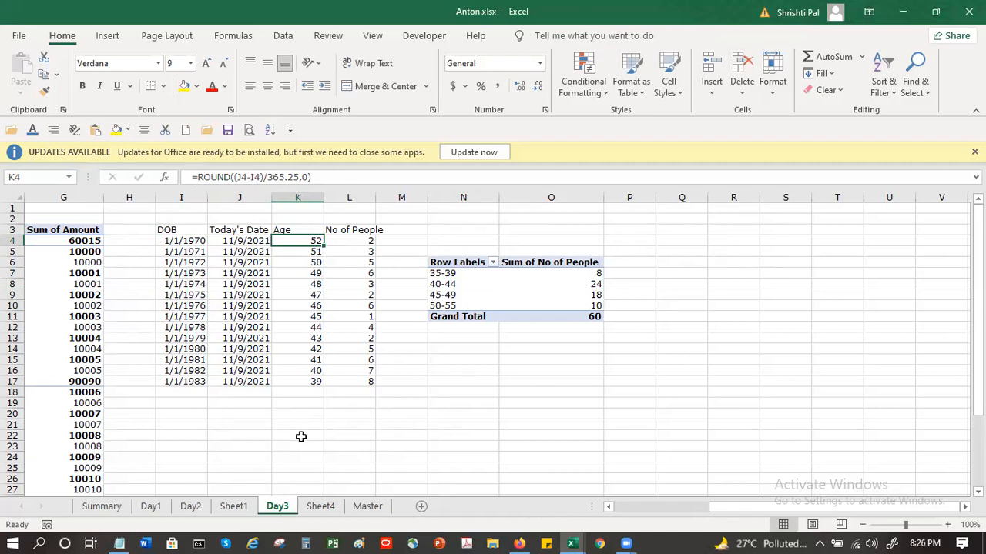
left_click(355, 243)
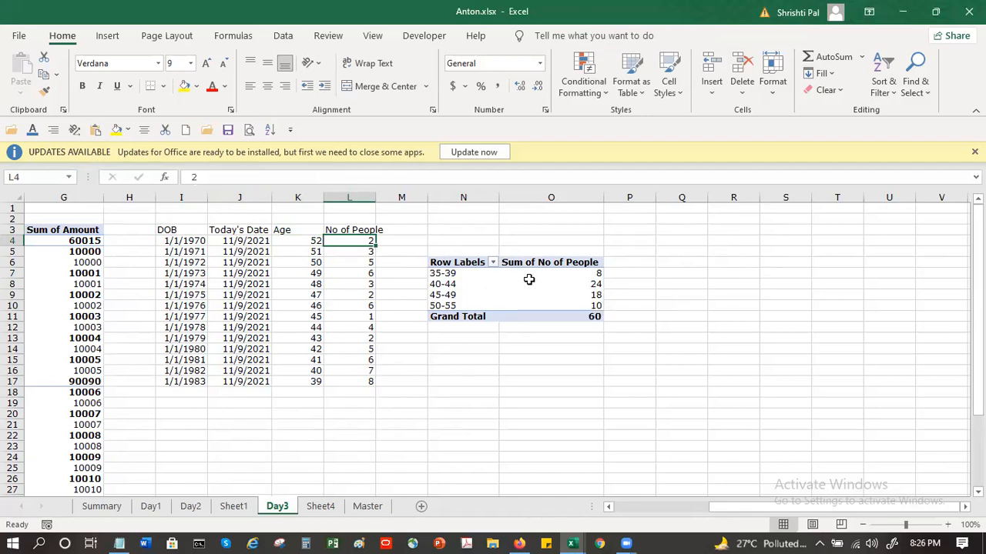
mouse_move(529, 278)
left_click_drag(529, 278, 530, 273)
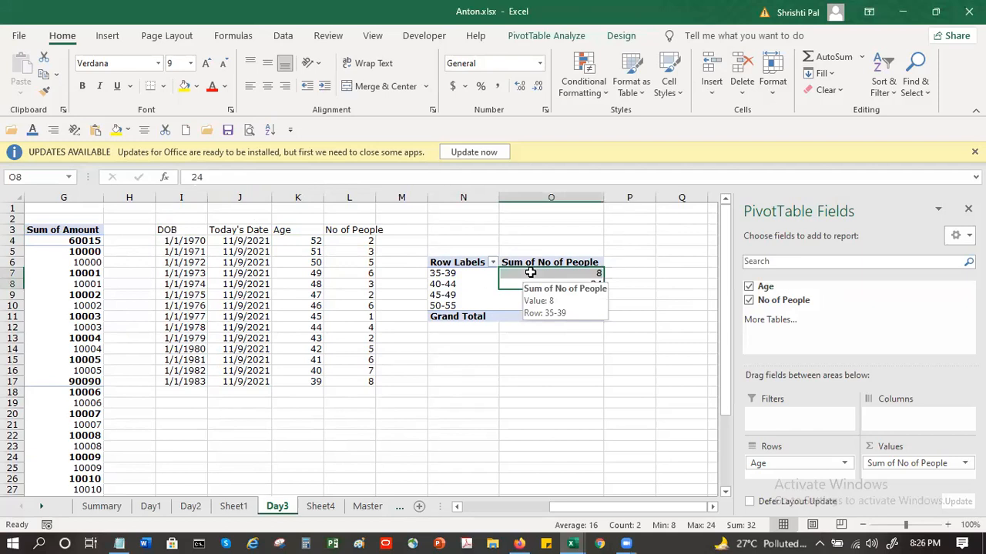
left_click(529, 273)
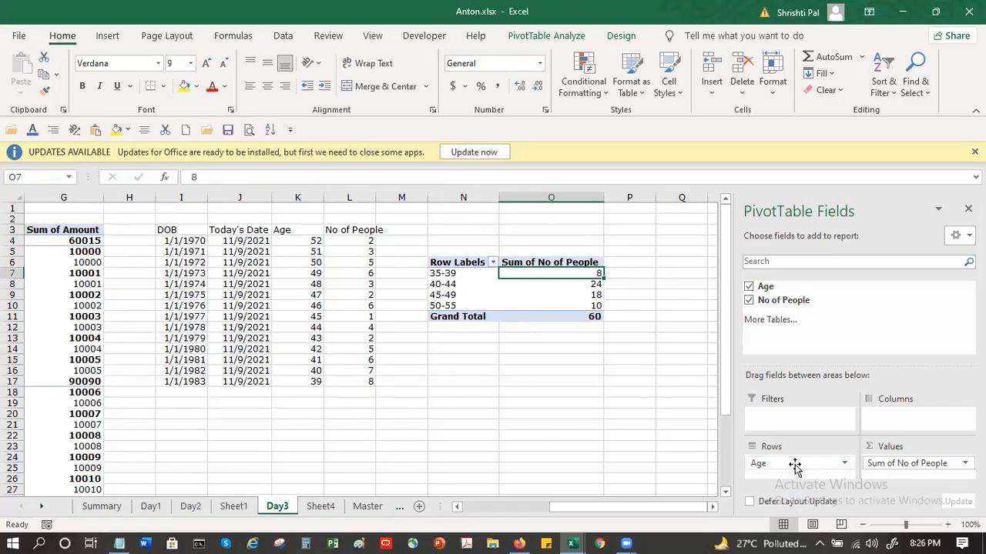
Step: Remove the Sum of No of People field from the age pivot table, and undo the removal
right_click(557, 279)
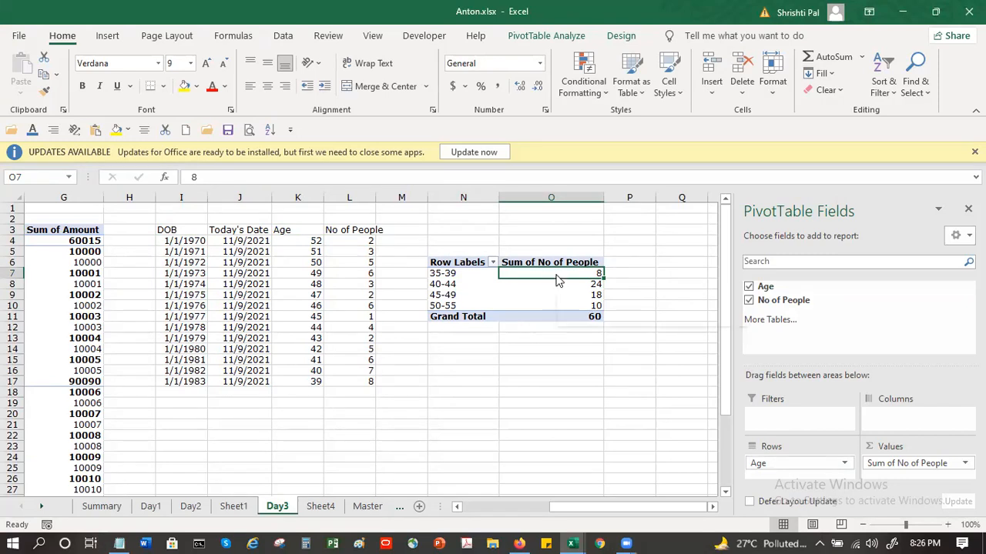
mouse_move(590, 160)
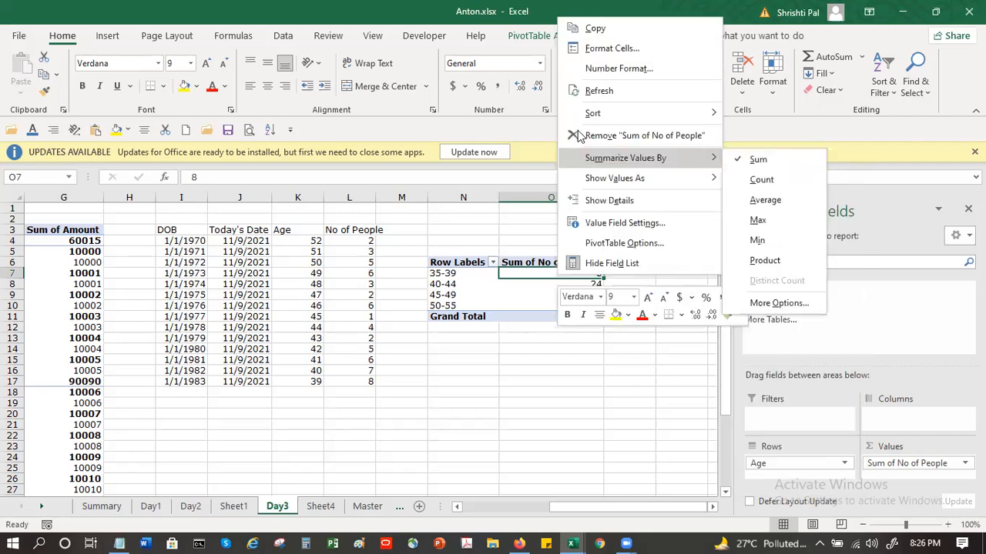
left_click(574, 135)
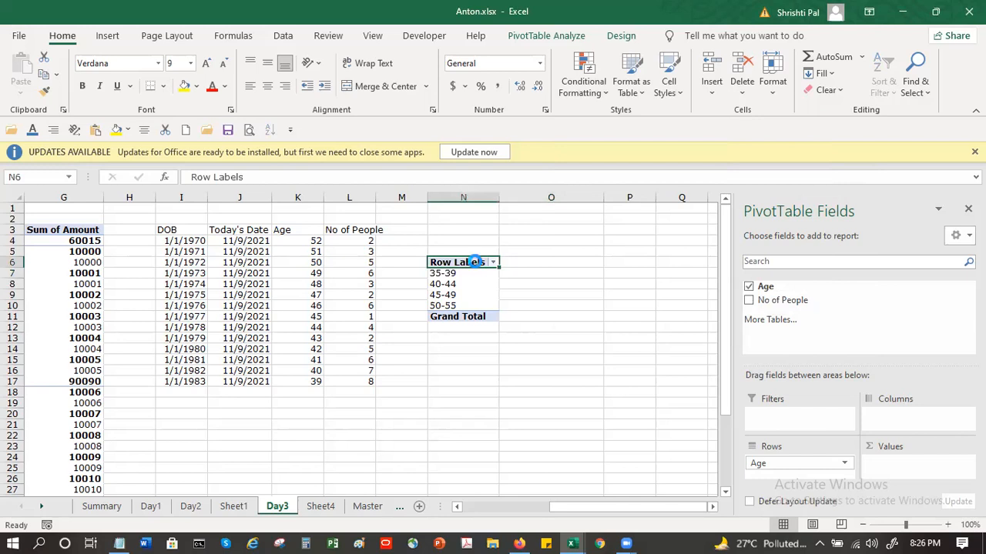
key("ctrl+z")
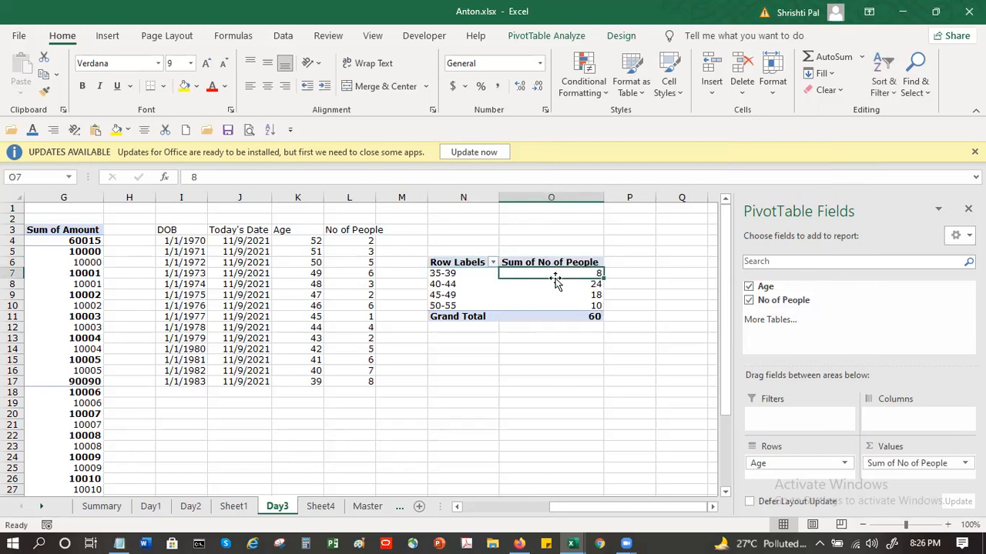
Step: Review the summarizing and display options for the Sum of No of People values
right_click(553, 271)
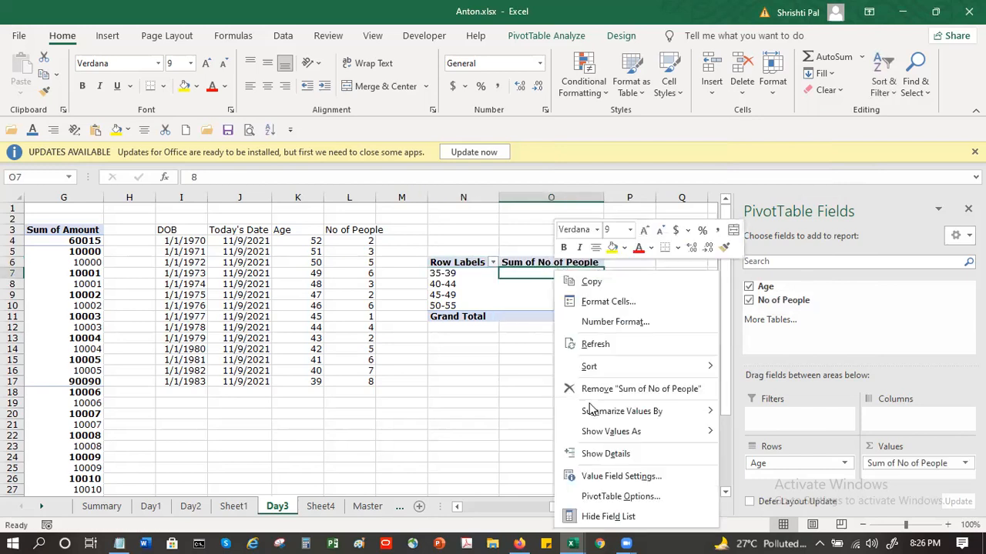
mouse_move(625, 415)
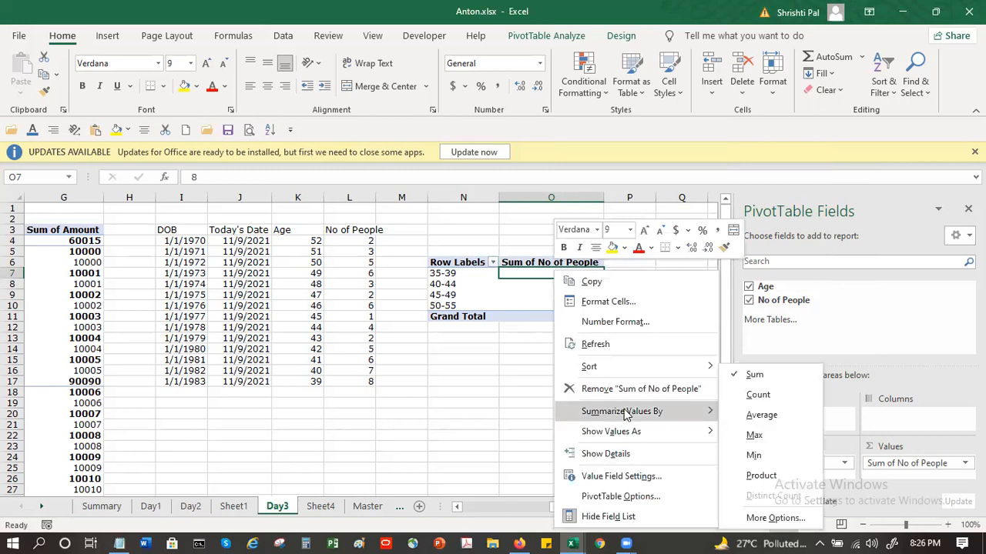
mouse_move(632, 436)
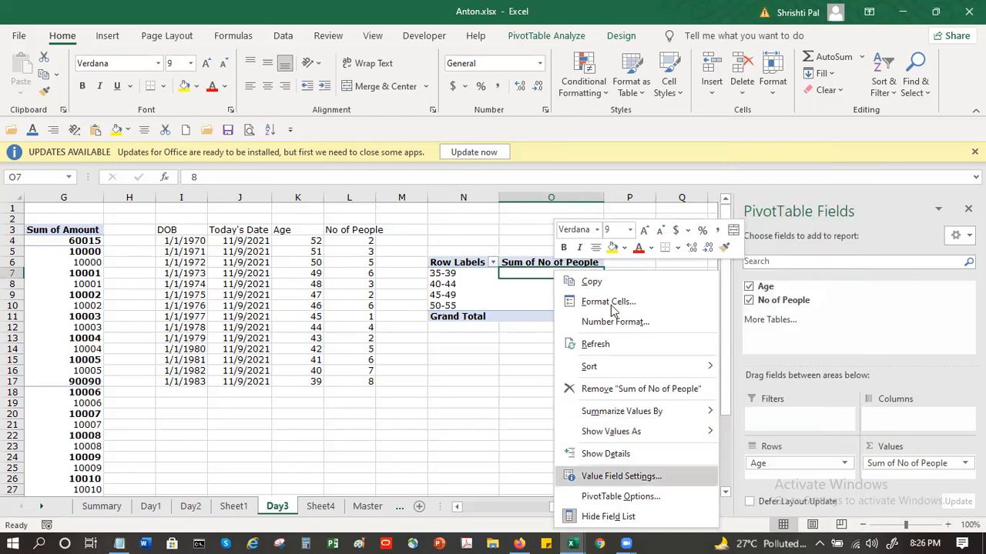
key("Escape")
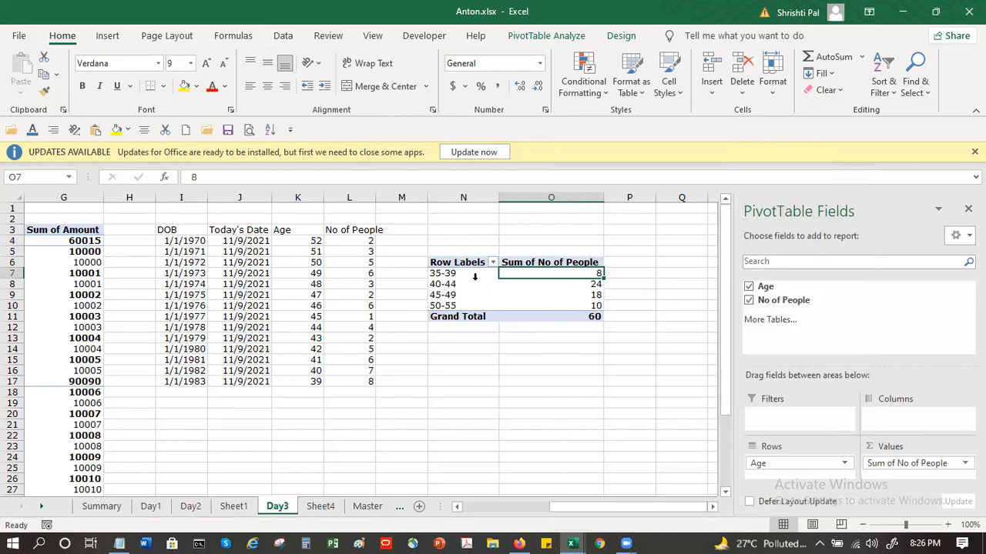
Step: Check the grouping settings of the age row labels and close them without changes
left_click(469, 284)
right_click(469, 286)
left_click(504, 392)
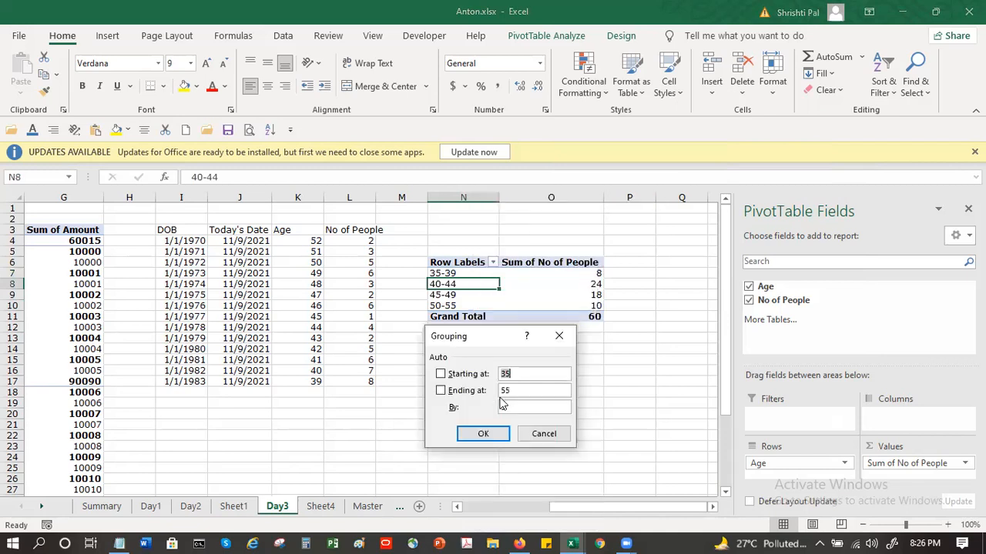
left_click(544, 432)
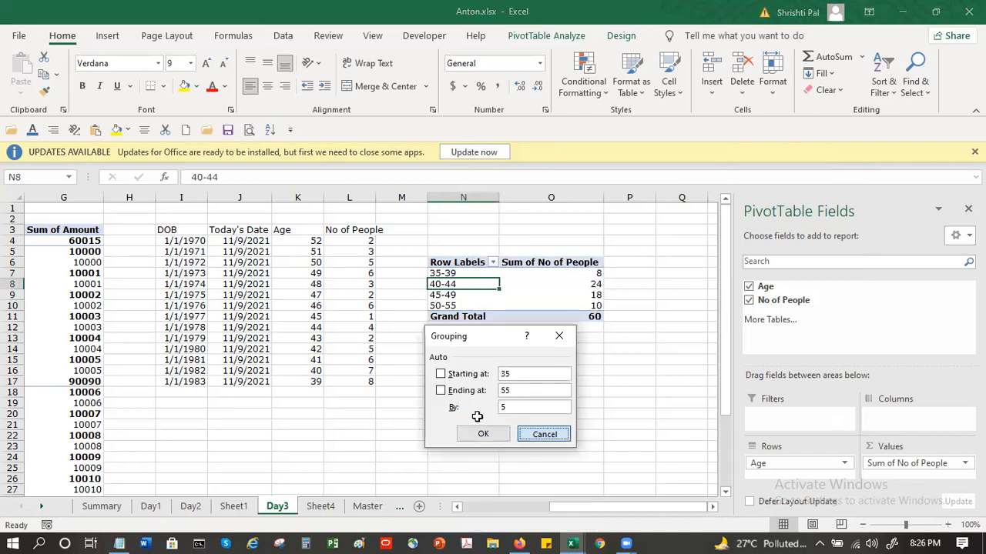
left_click(474, 416)
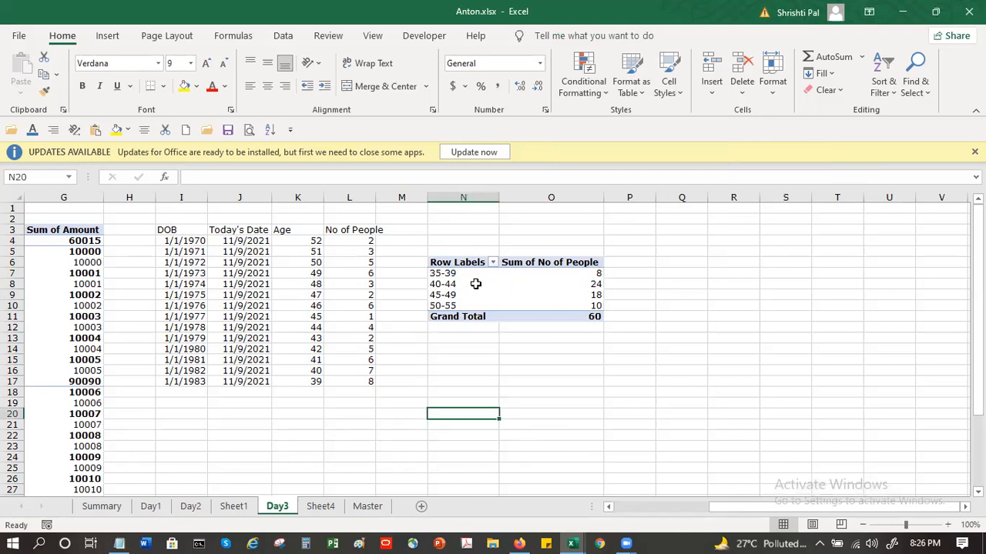
Step: Turn off the subtotal for the Age field in the age pivot table
left_click(494, 270)
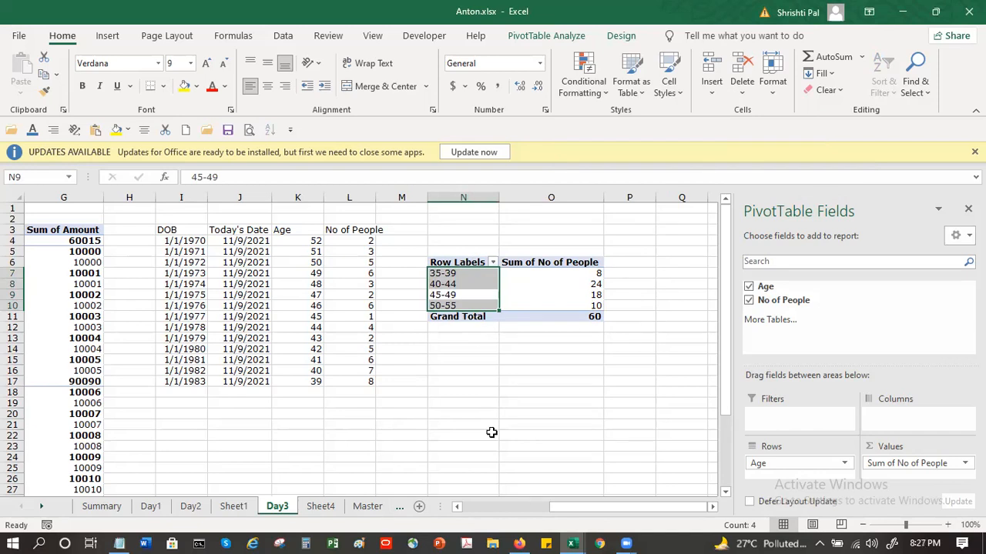
right_click(478, 296)
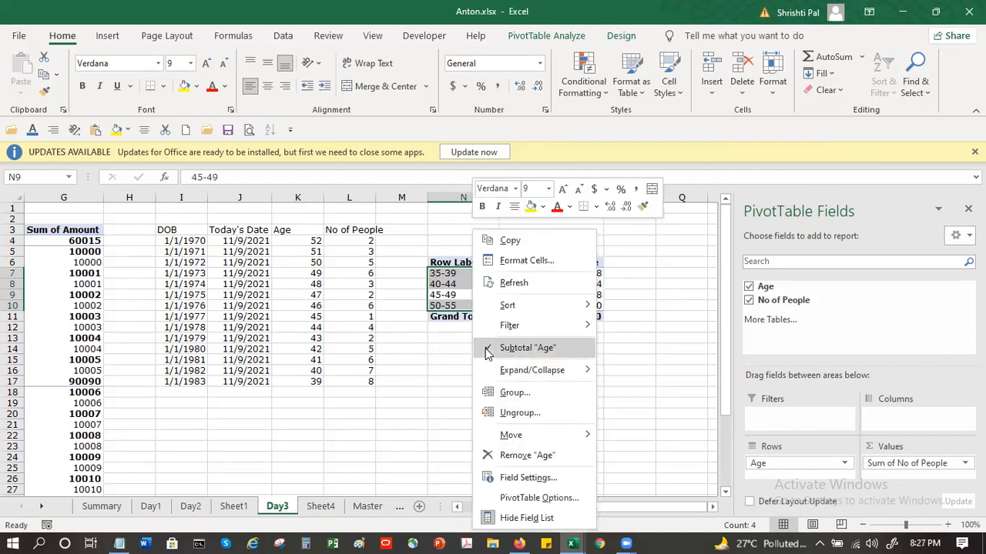
left_click(488, 351)
Step: Regroup the ages in the pivot table starting at 30, ending at 60, in intervals of 10
left_click(462, 287)
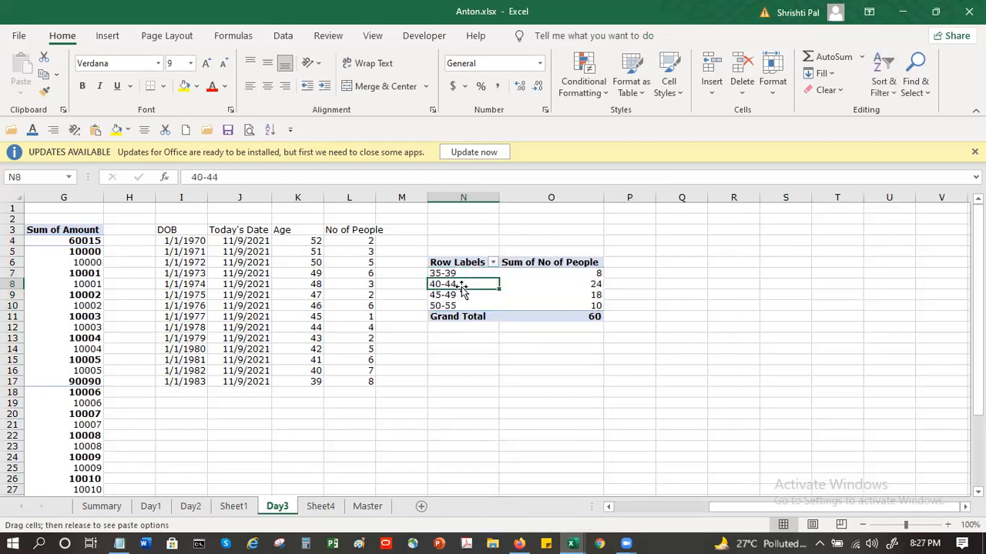
right_click(471, 279)
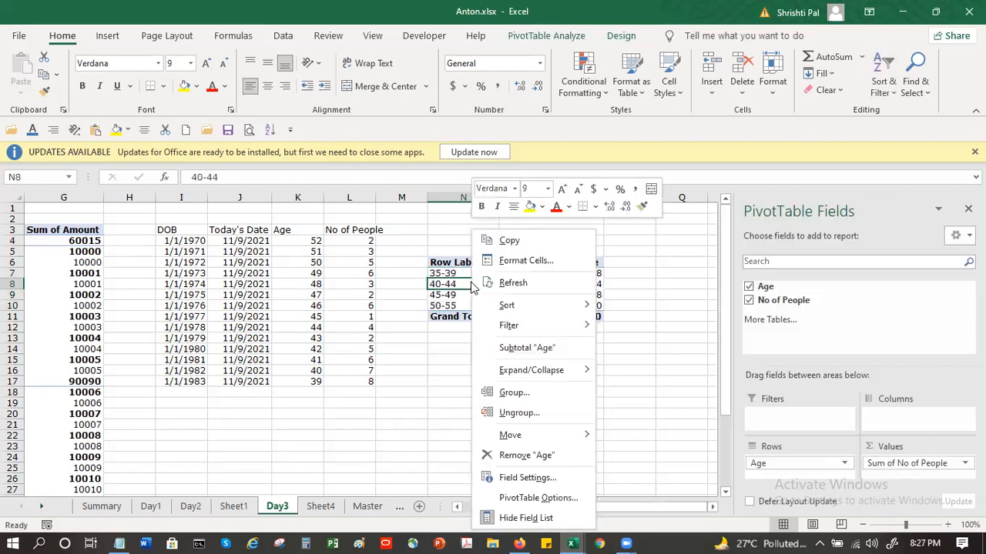
left_click(511, 392)
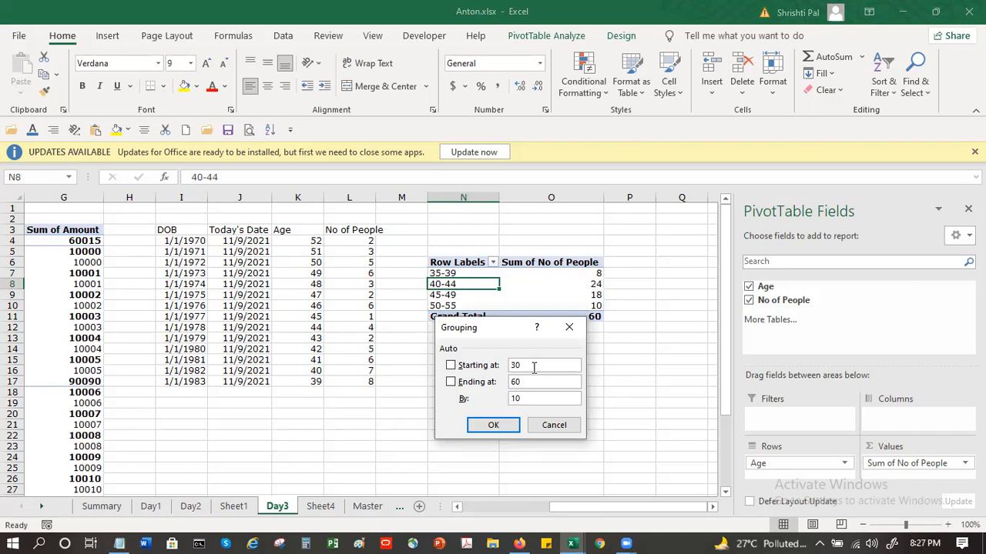
left_click(488, 424)
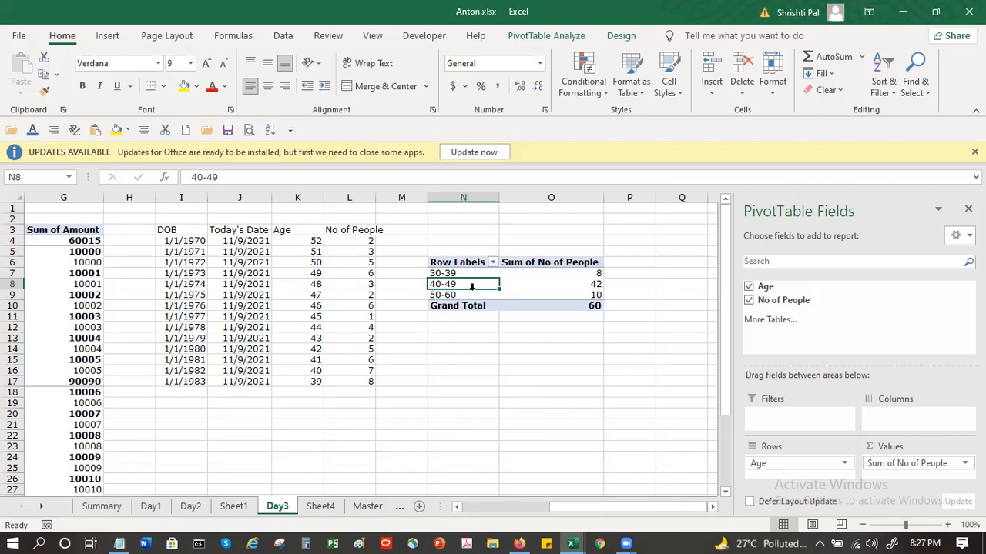
key("Down")
key("Down")
key("Down")
key("Down")
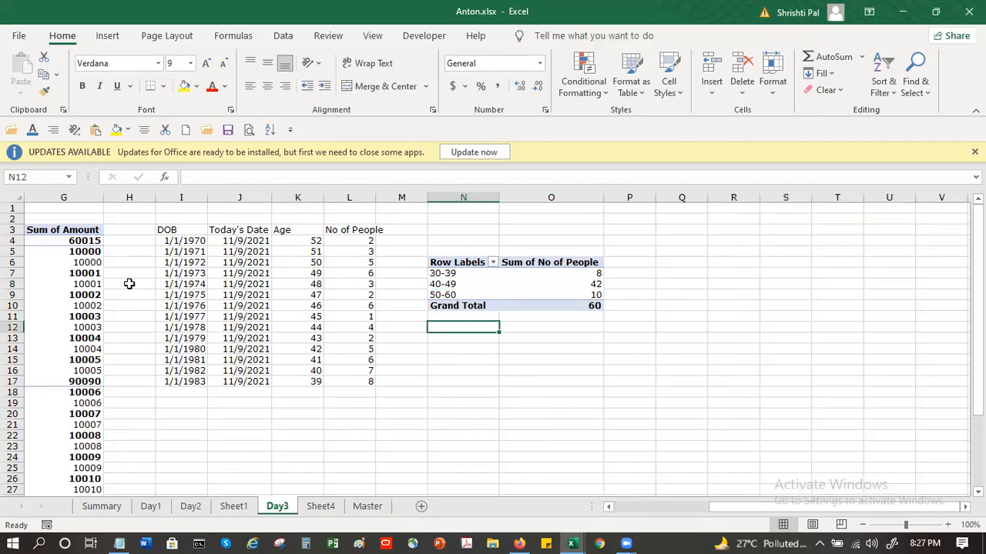
Step: Enter the title "Check Receipts" in cell A2 above the date, branch and amount data
left_click_drag(647, 511, 574, 536)
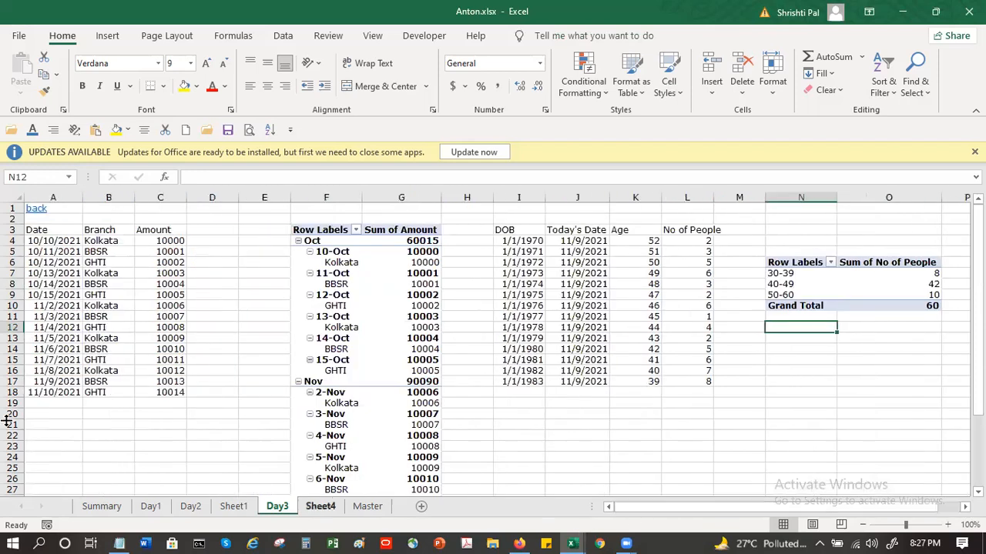
left_click(46, 243)
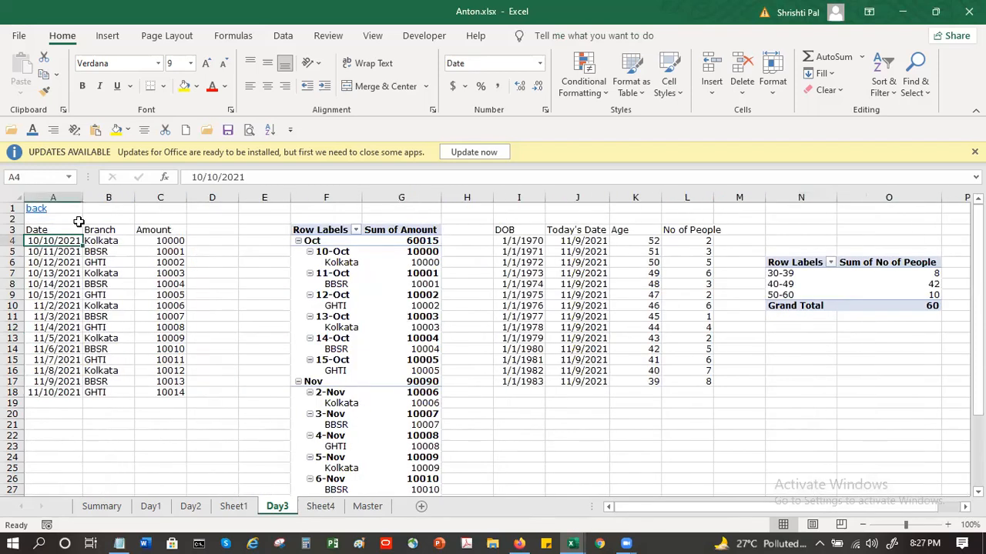
left_click(63, 220)
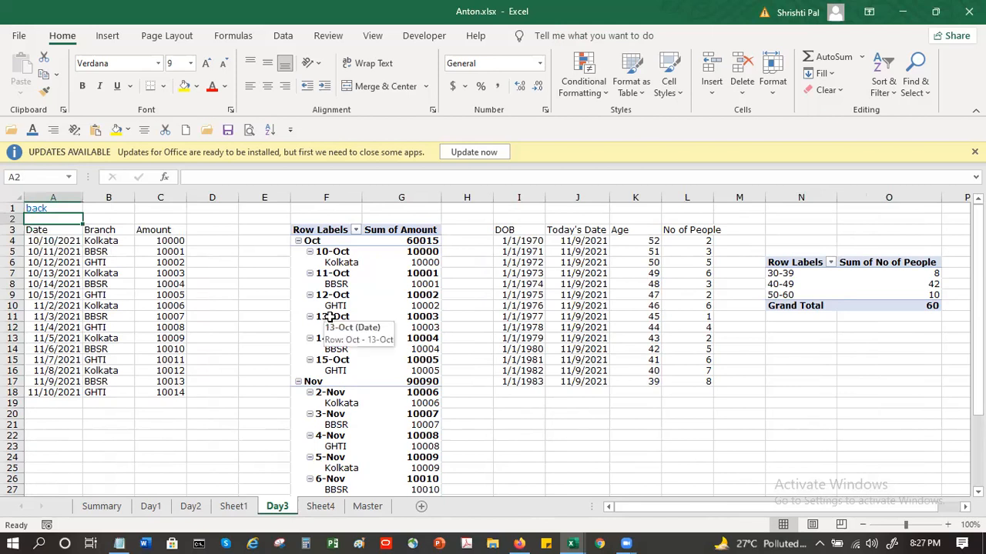
type("Check Re")
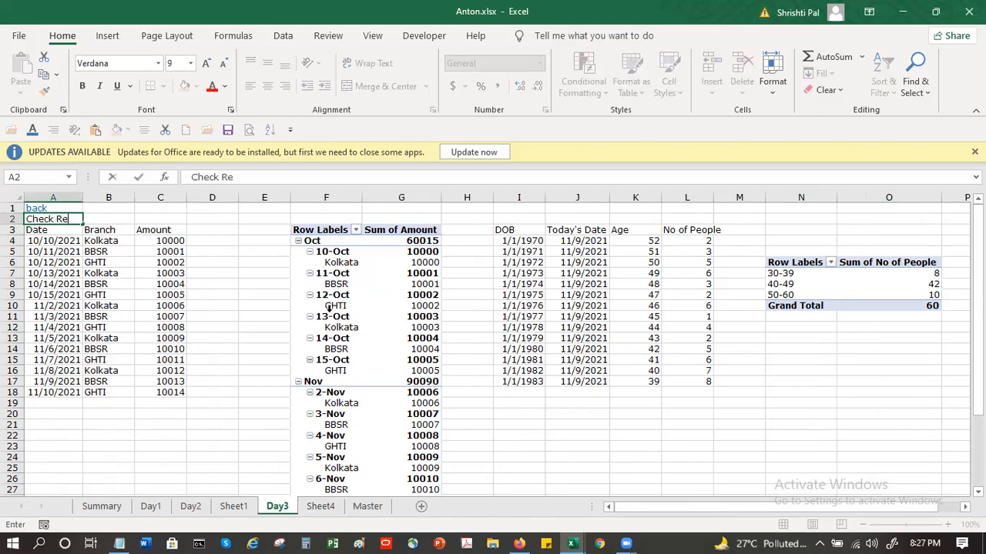
type("ceipts")
key("Return")
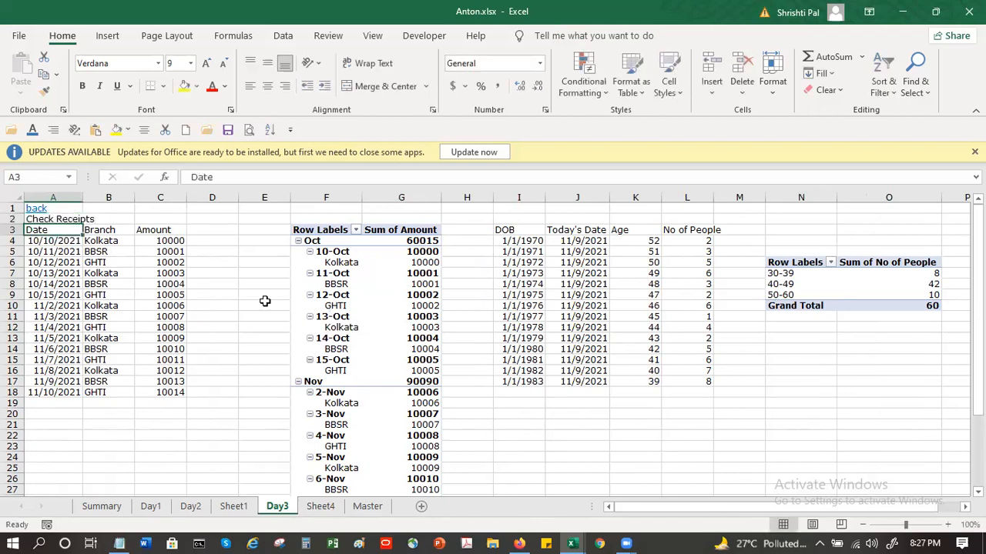
Step: Autofit the widths of the Amount and Branch columns in the receipts data
left_click(166, 229)
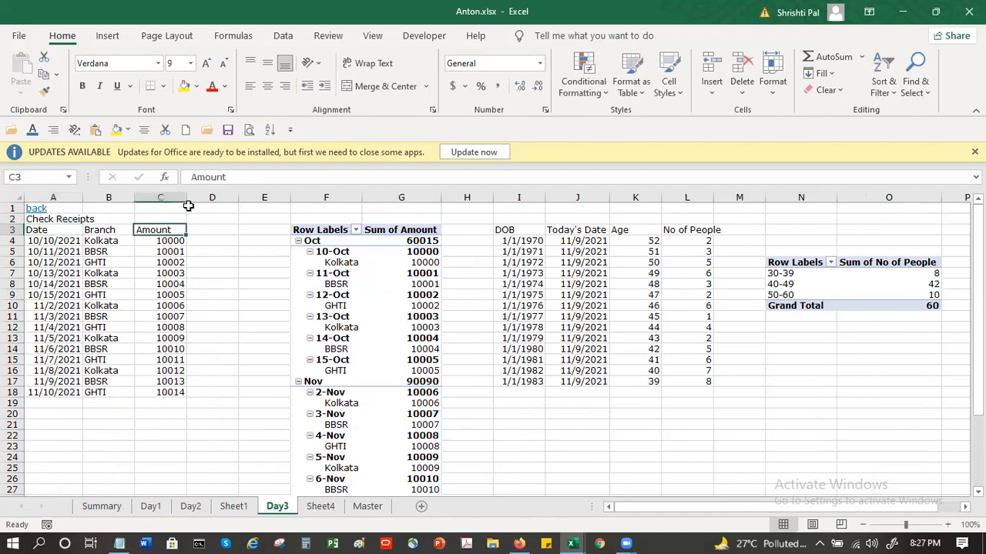
double_click(187, 198)
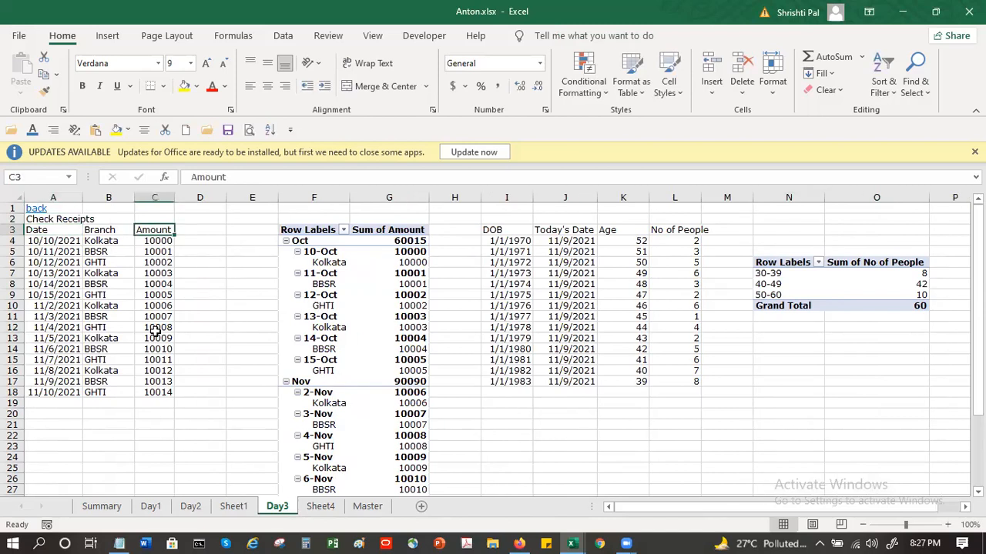
double_click(135, 198)
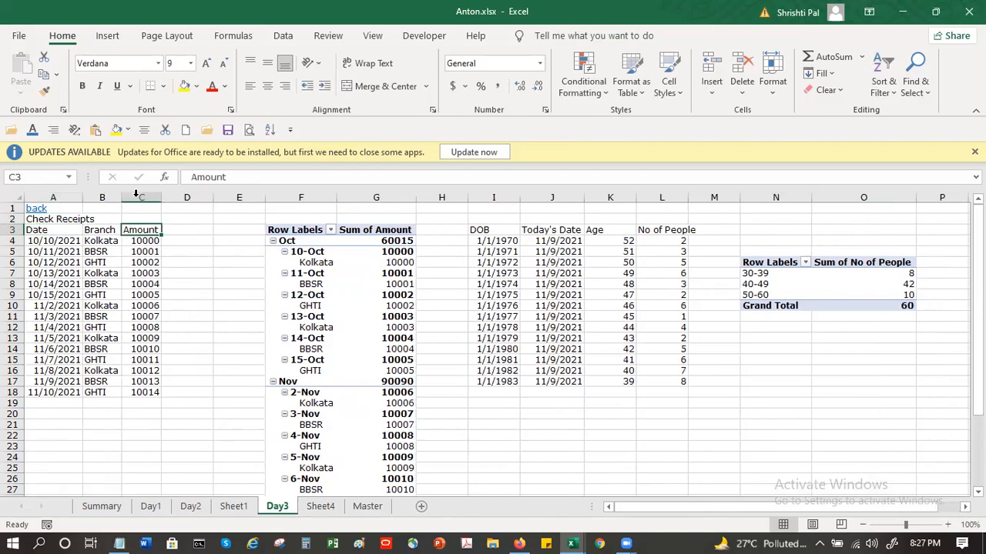
Step: Review the first receipts record and the row fields used in the Sum of Amount pivot table
left_click(34, 242)
key("Right")
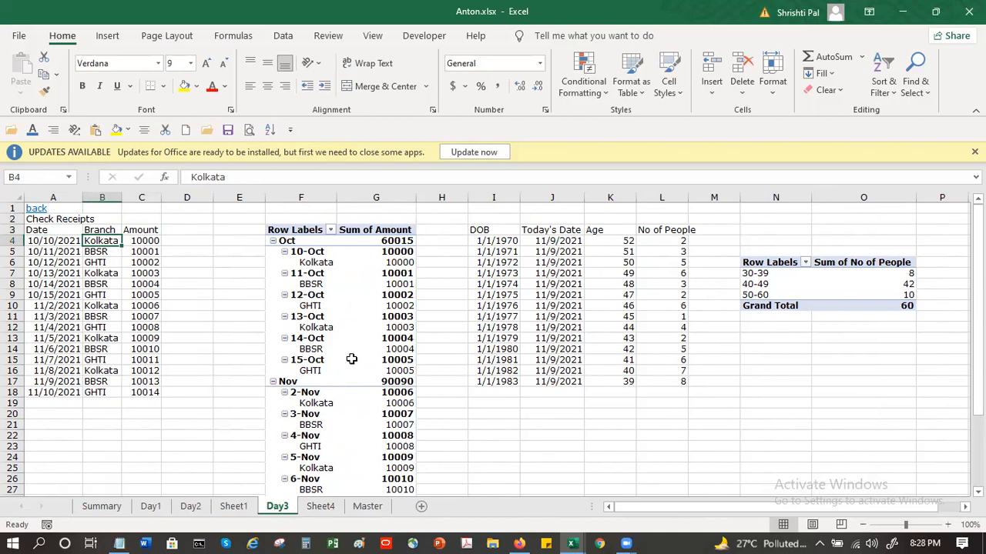
left_click(371, 264)
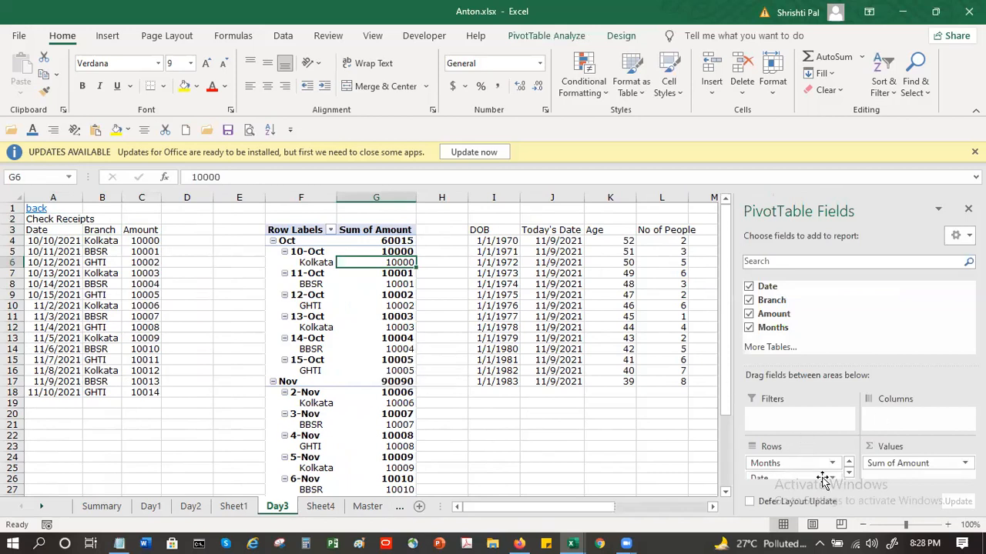
left_click(848, 475)
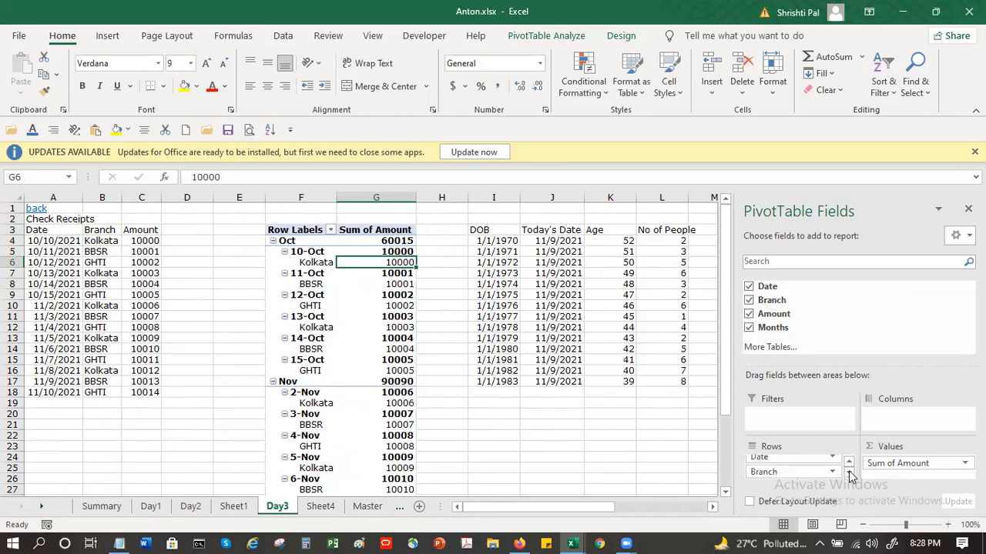
left_click(849, 460)
Step: Try to group the single Kolkata label under 10-Oct in the Sum of Amount pivot table
left_click(318, 262)
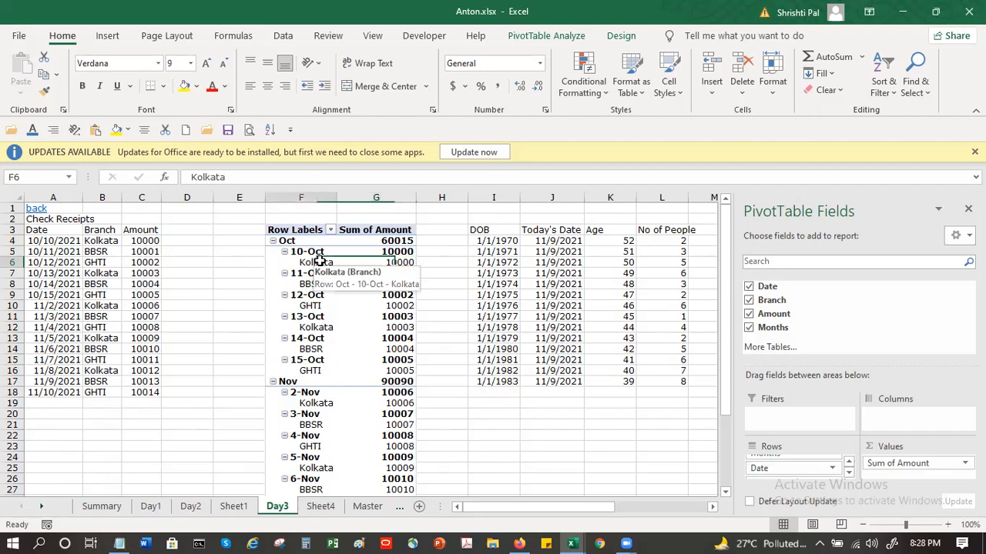
right_click(318, 262)
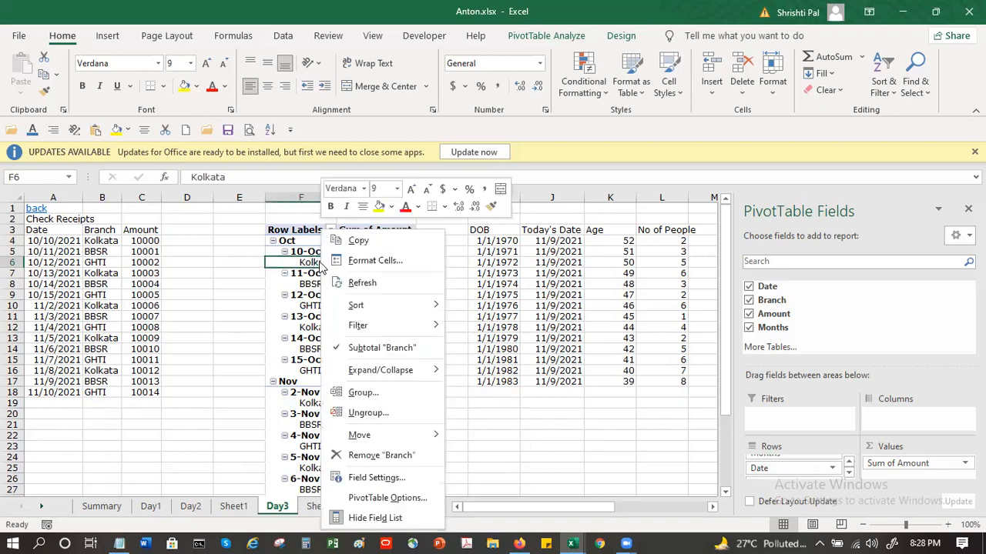
left_click(363, 394)
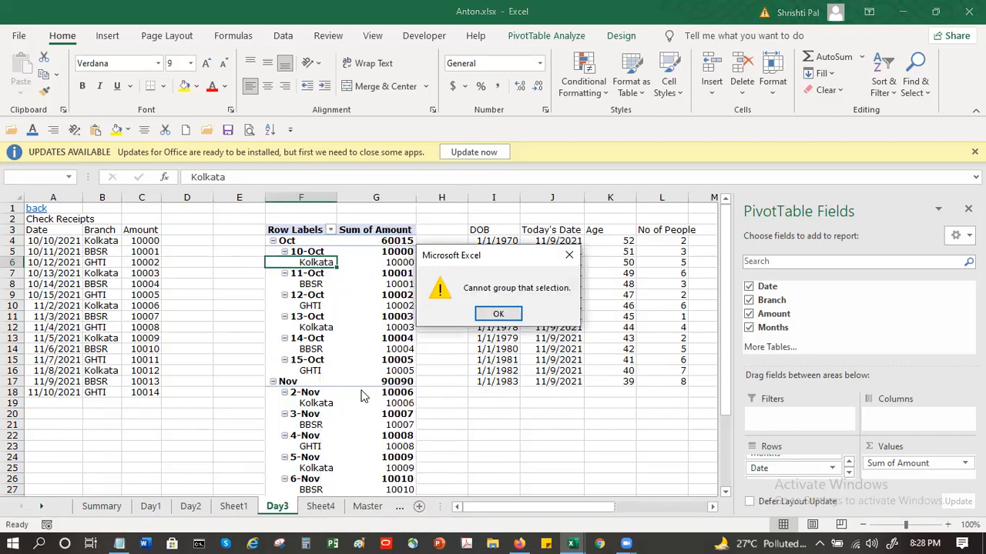
key("Return")
Step: Group all the branch labels in the Sum of Amount pivot table into one group
left_click(335, 301)
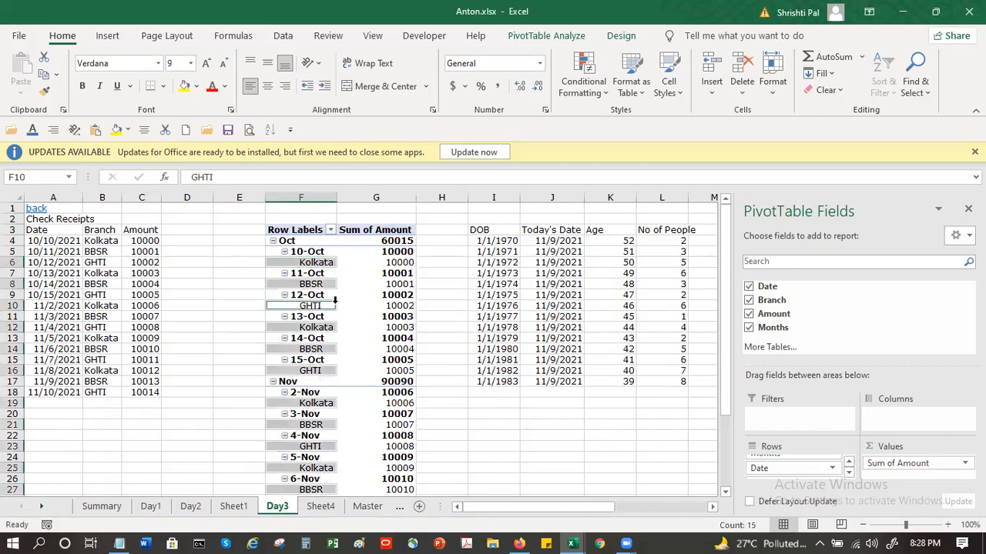
right_click(322, 308)
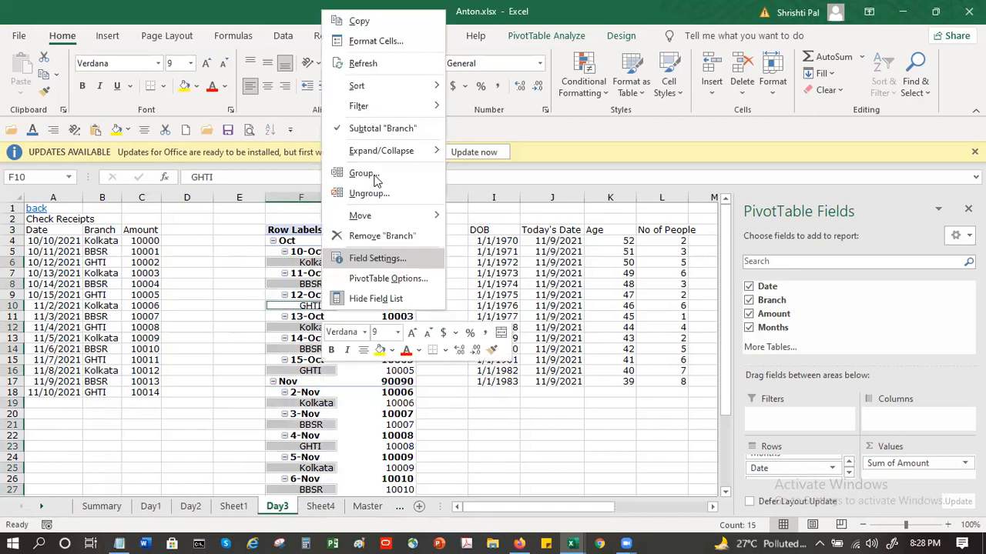
left_click(362, 174)
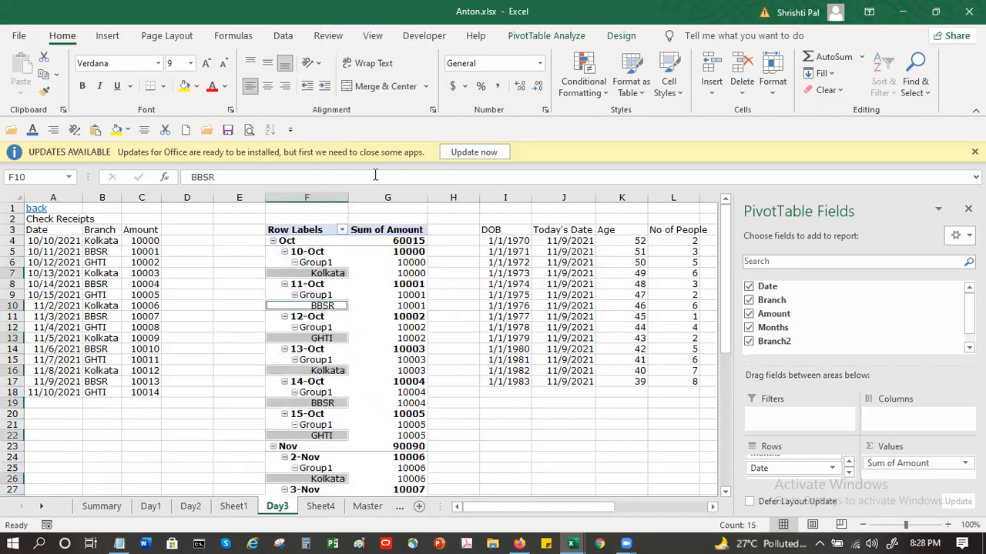
right_click(325, 307)
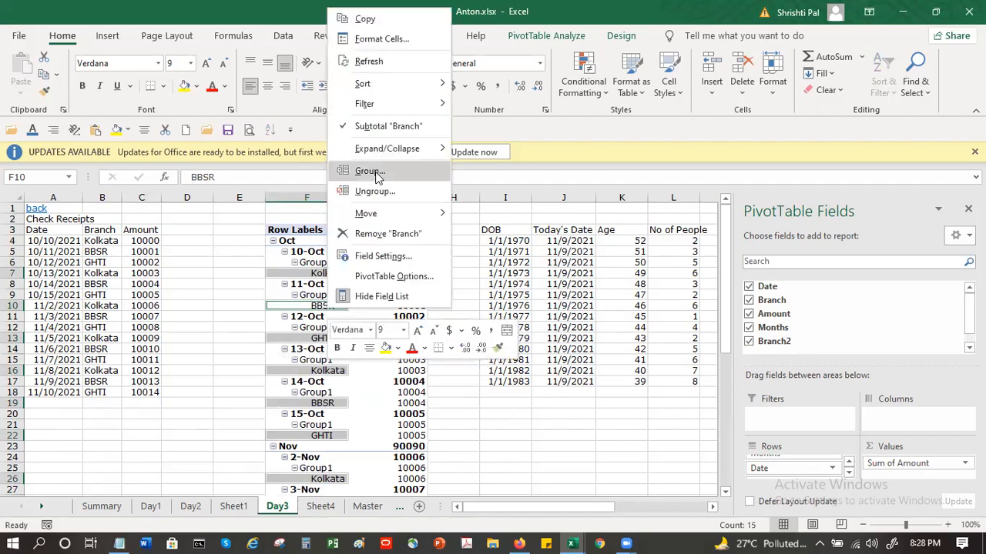
left_click(355, 316)
right_click(317, 305)
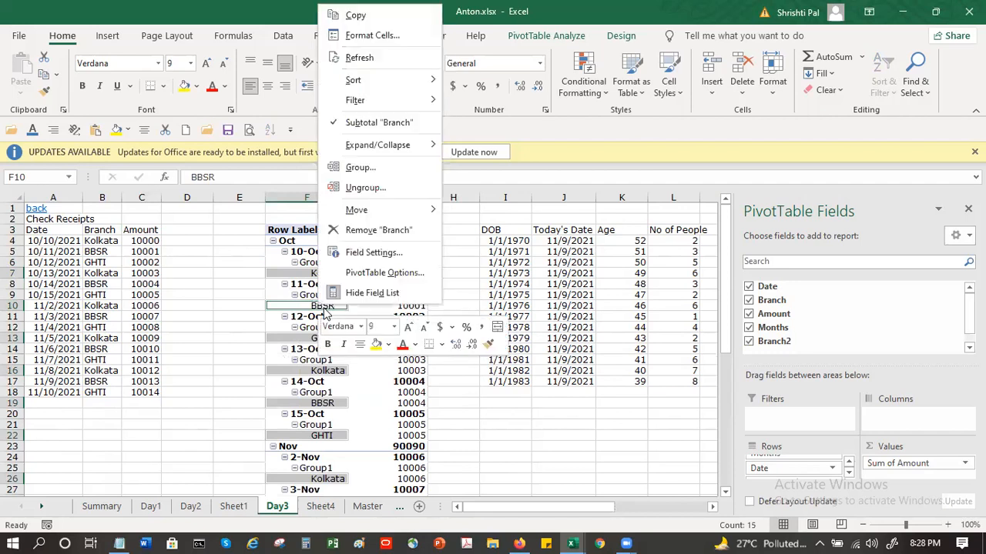
left_click(687, 460)
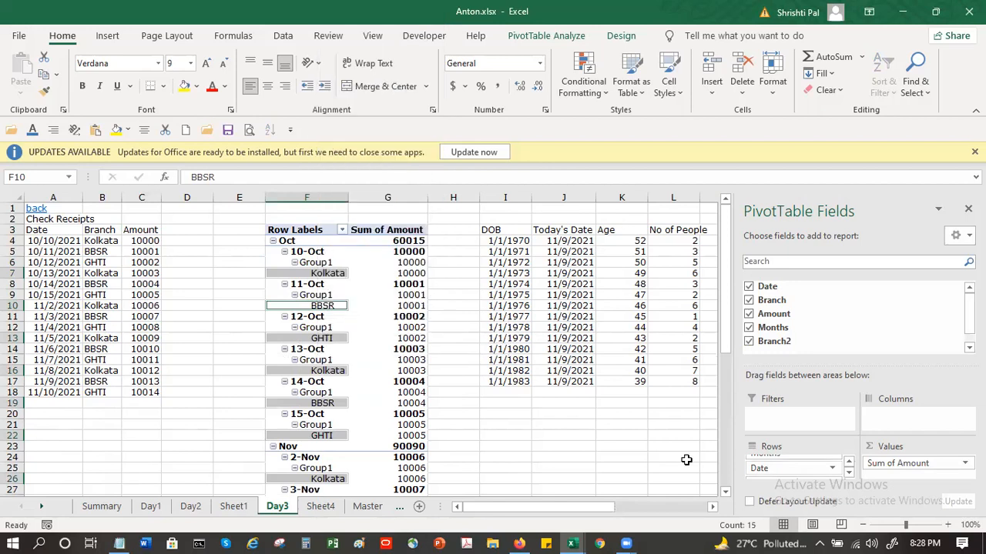
left_click(433, 413)
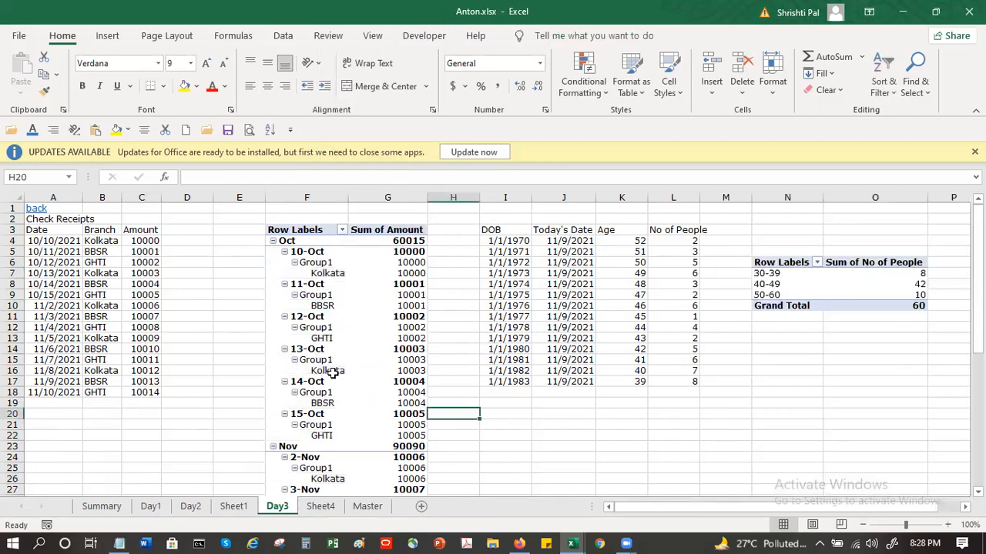
Step: Move the Branch field from the rows to the columns of the receipts pivot table, replacing the existing neighbouring data
left_click(329, 371)
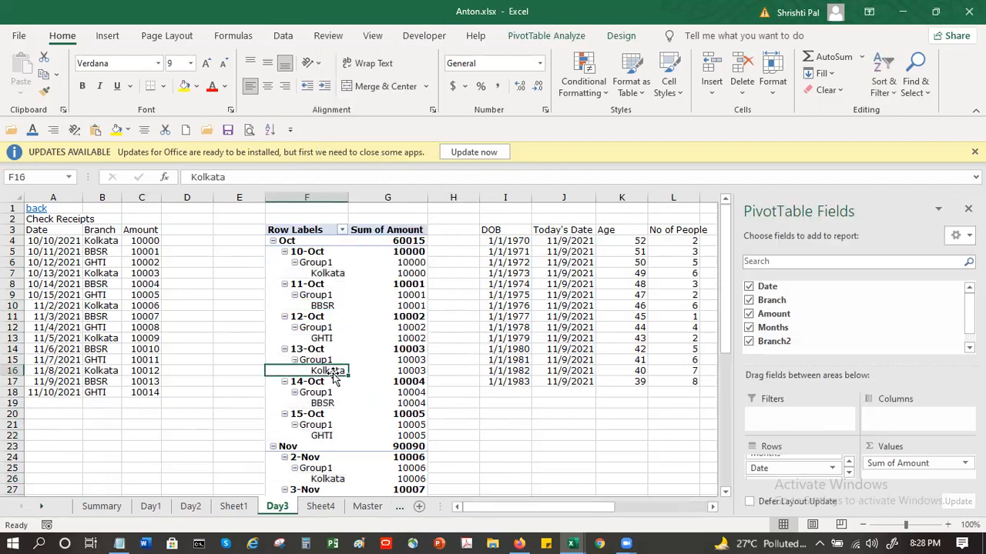
left_click(849, 466)
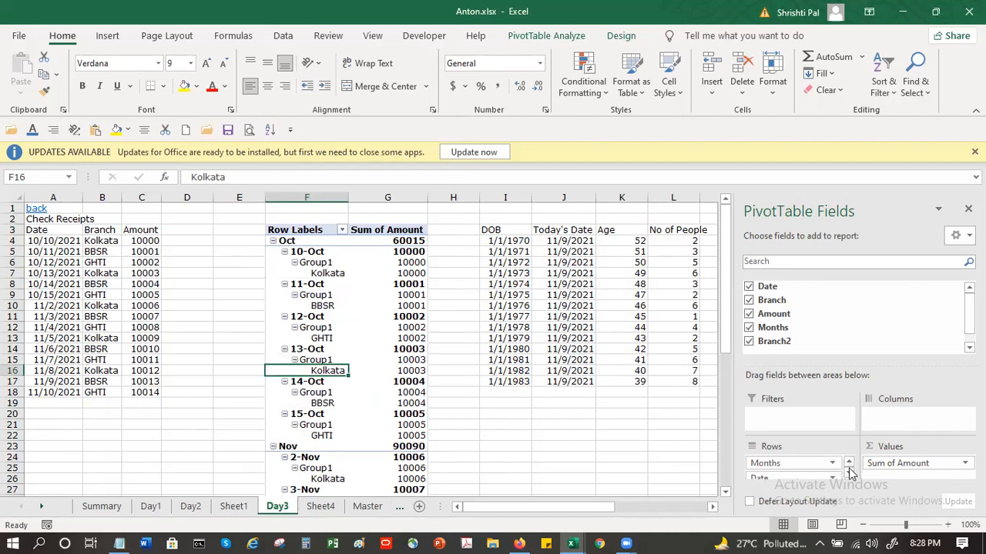
left_click(850, 473)
left_click(850, 473)
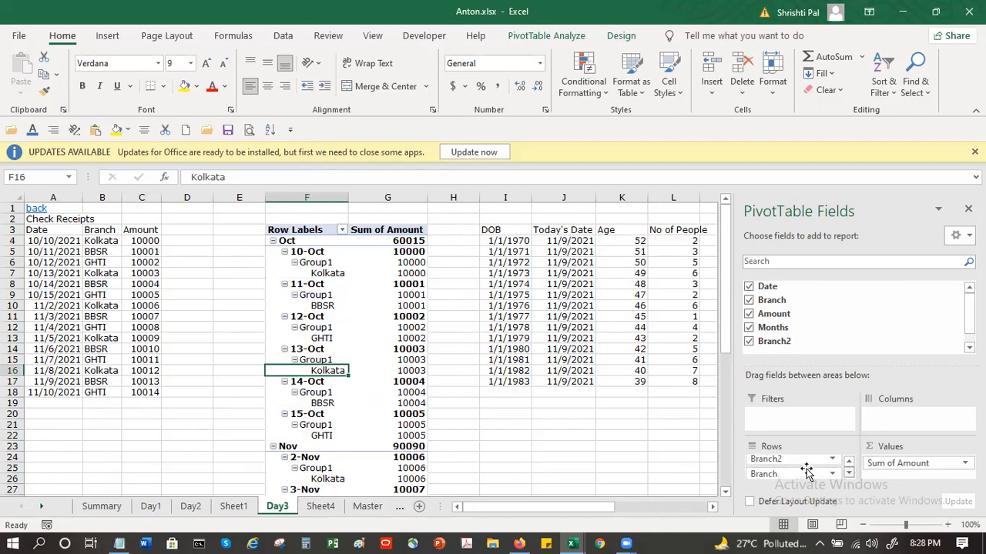
left_click_drag(800, 475, 906, 420)
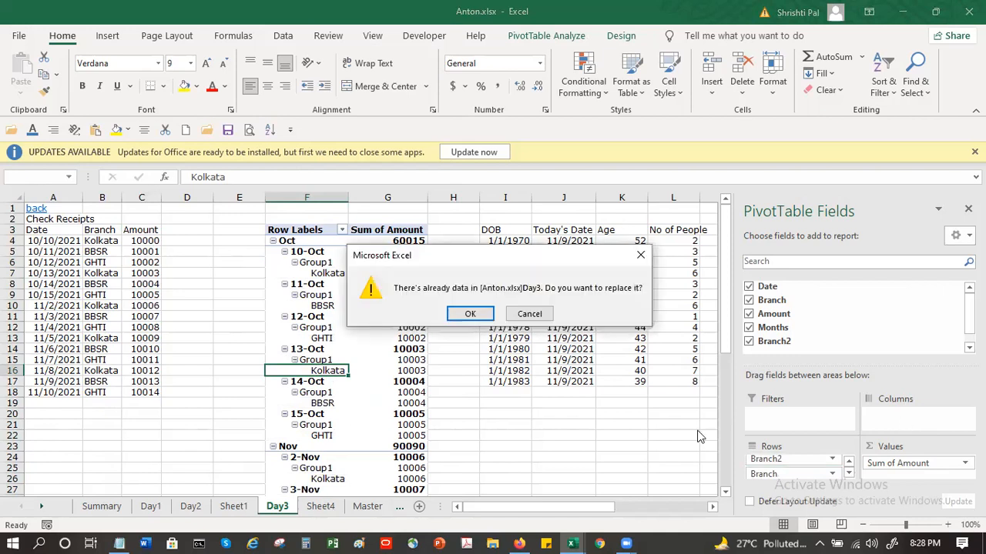
left_click(473, 310)
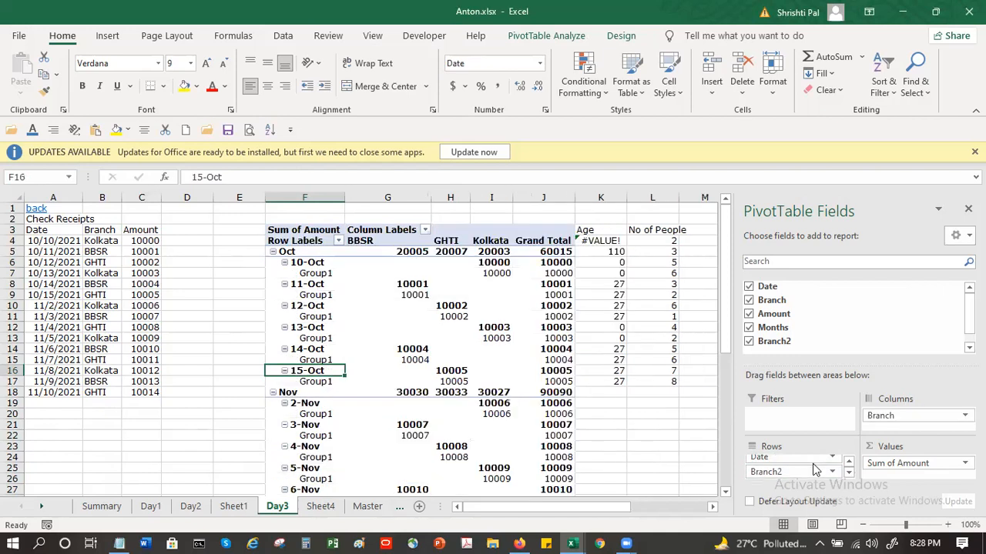
Step: Remove the Branch2 and Months fields from the pivot table's rows, leaving only Date
left_click(831, 468)
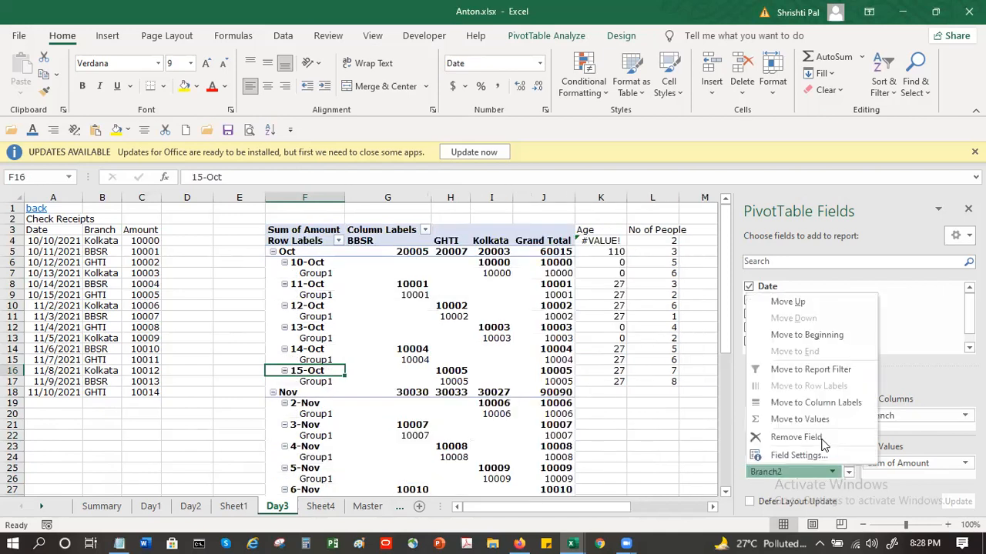
left_click(797, 438)
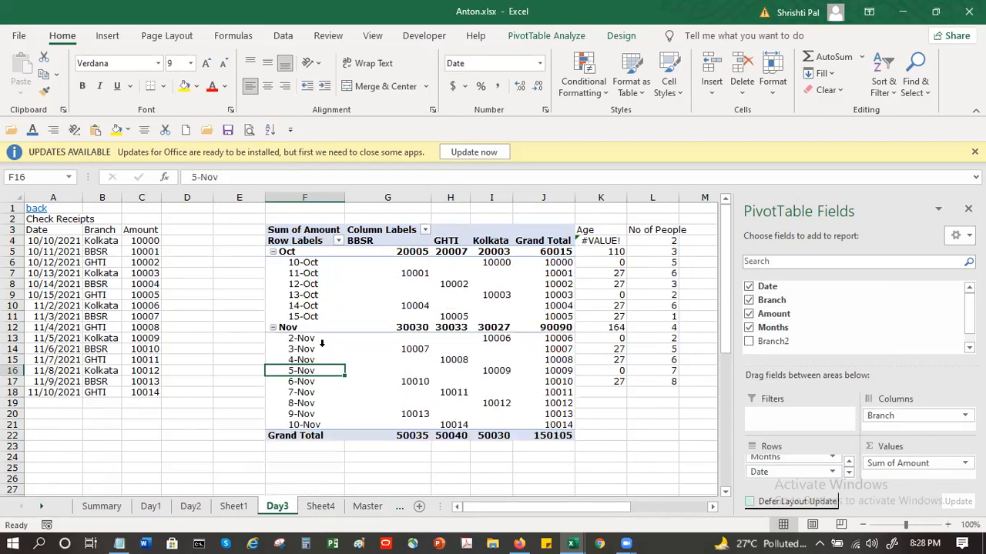
left_click(833, 459)
left_click(830, 431)
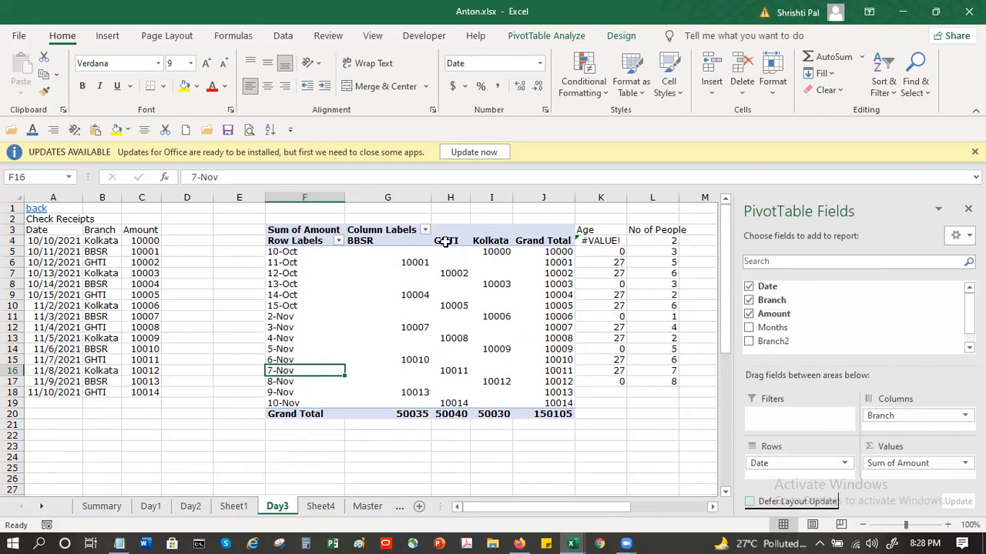
Step: Group the pivot table's dates by Months, Quarters and Years, without Days
left_click(294, 276)
right_click(294, 276)
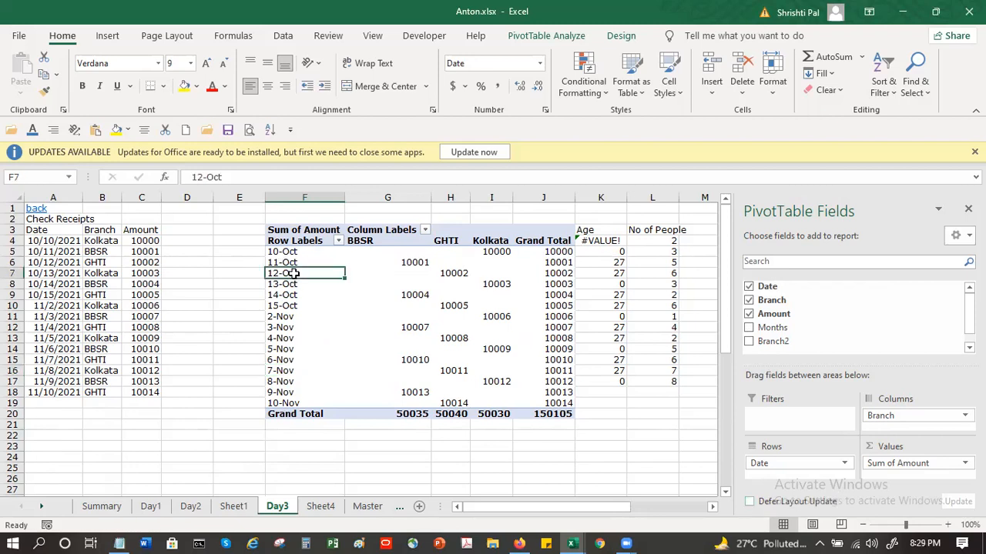
left_click(336, 394)
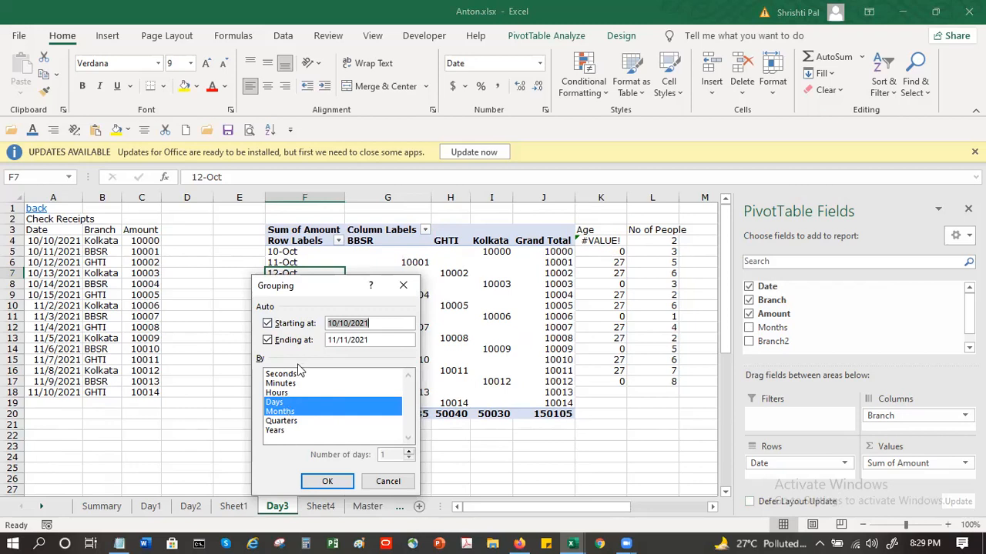
left_click(283, 422)
left_click(279, 403)
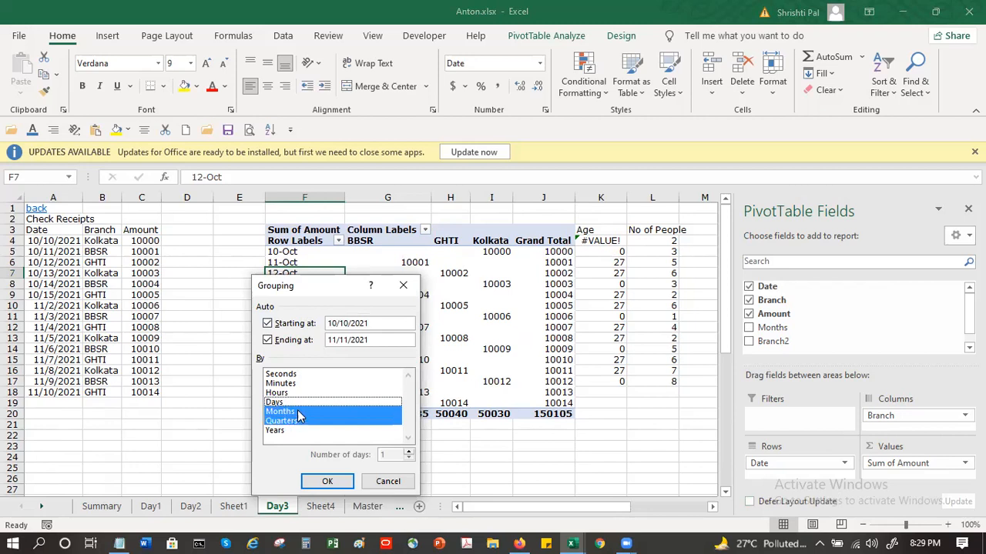
left_click(299, 430)
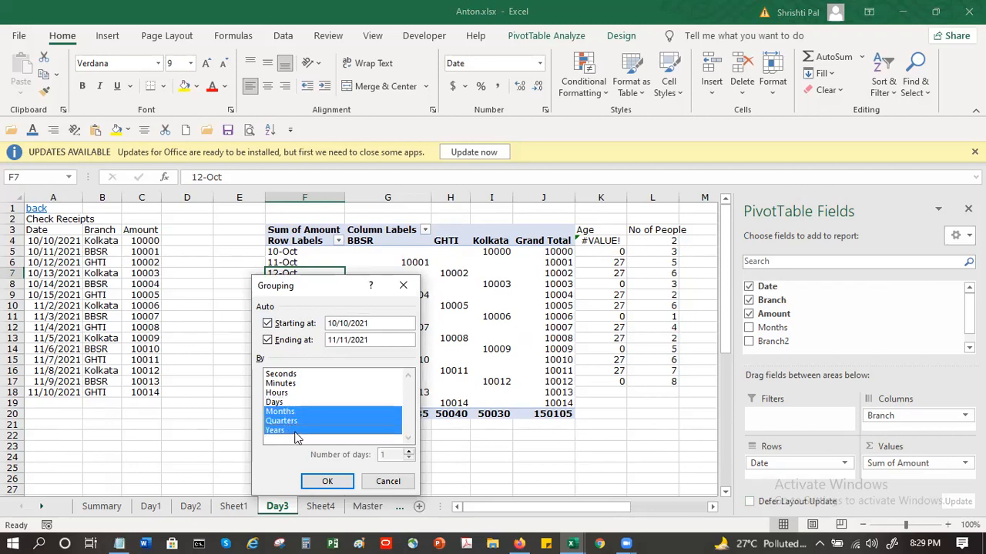
left_click(327, 481)
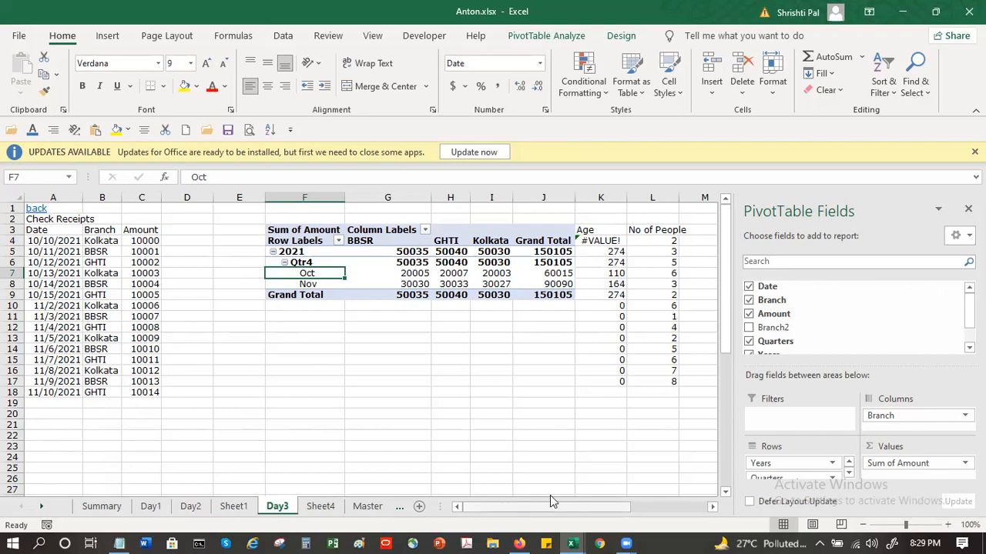
Step: Fill the receipt dates in A4:A18 as a date series with a one-month step starting from 10/10/2021
left_click(59, 241)
left_click(57, 388, "shift")
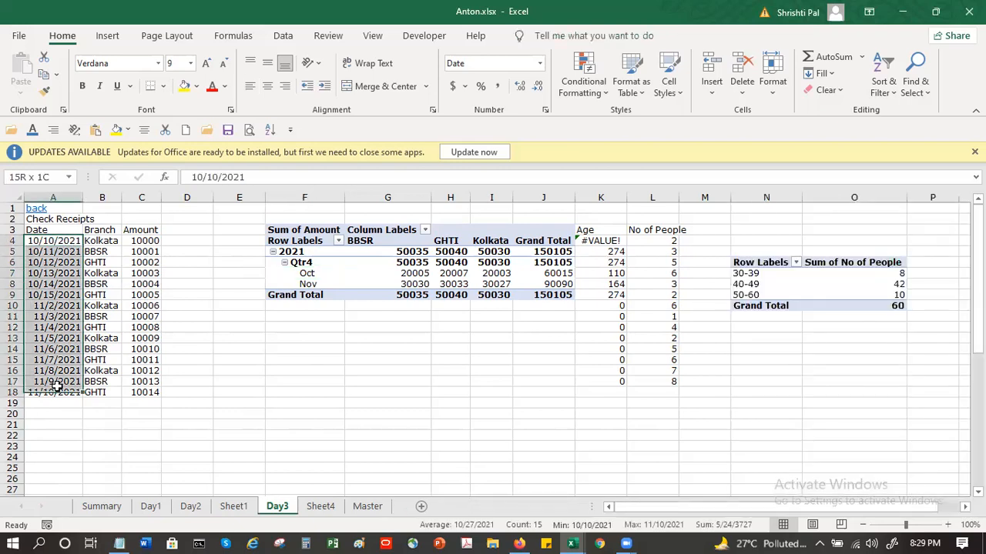
left_click(822, 74)
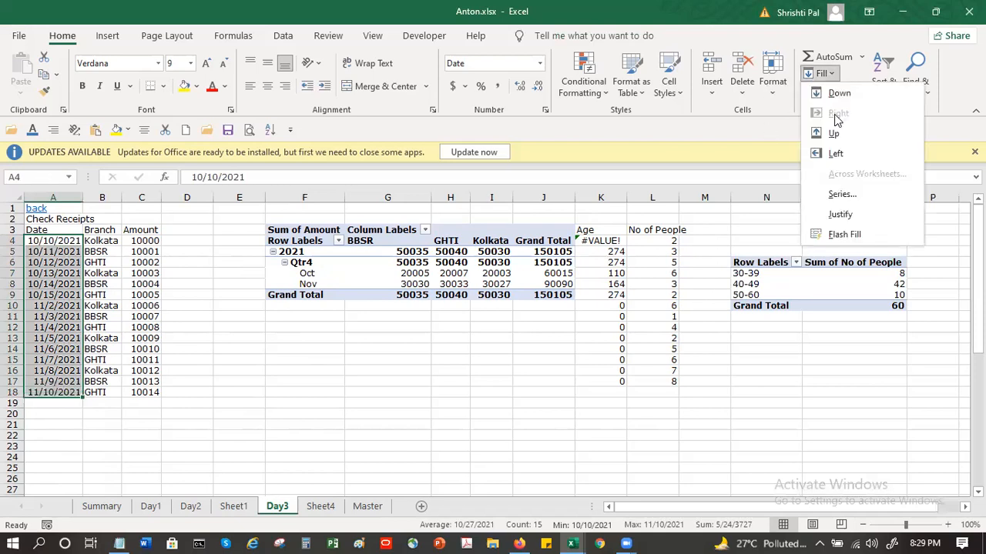
left_click(842, 195)
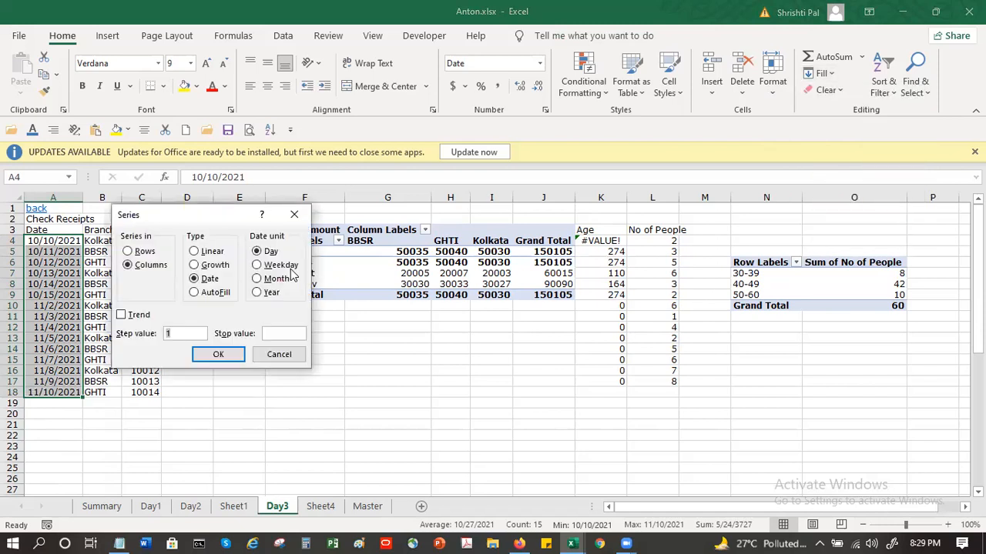
left_click(271, 280)
left_click(218, 355)
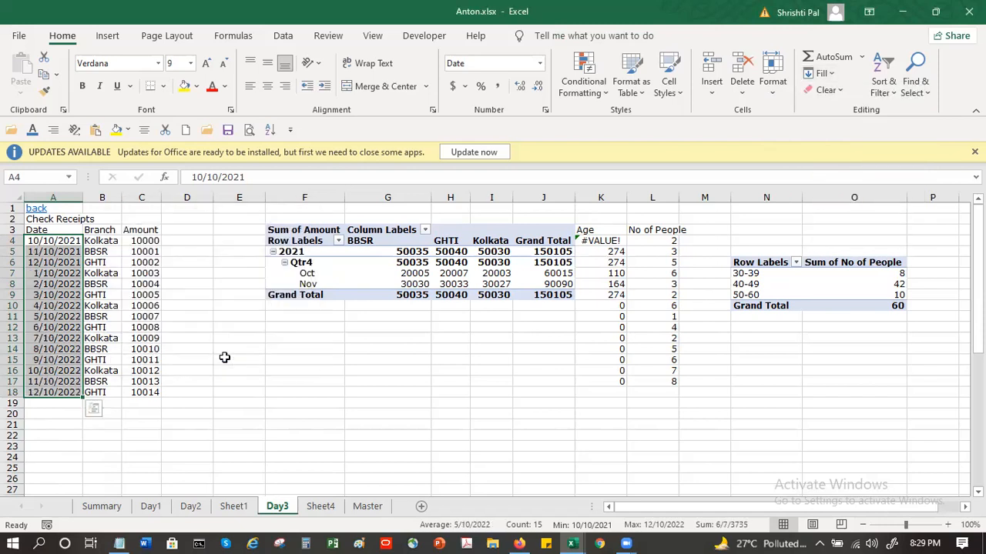
left_click(59, 301)
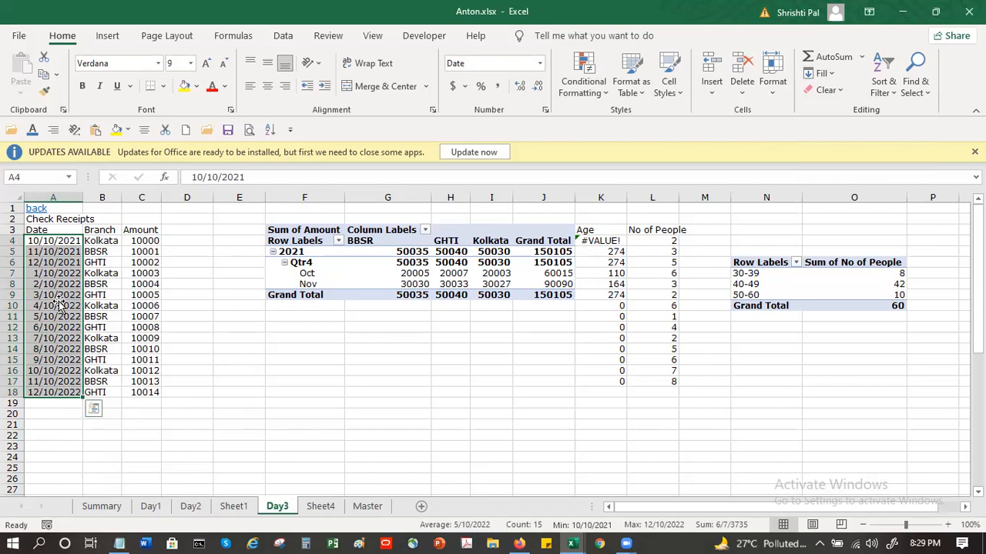
Step: Refresh the Sum of Amount pivot table with the new receipt dates
left_click(393, 273)
right_click(392, 272)
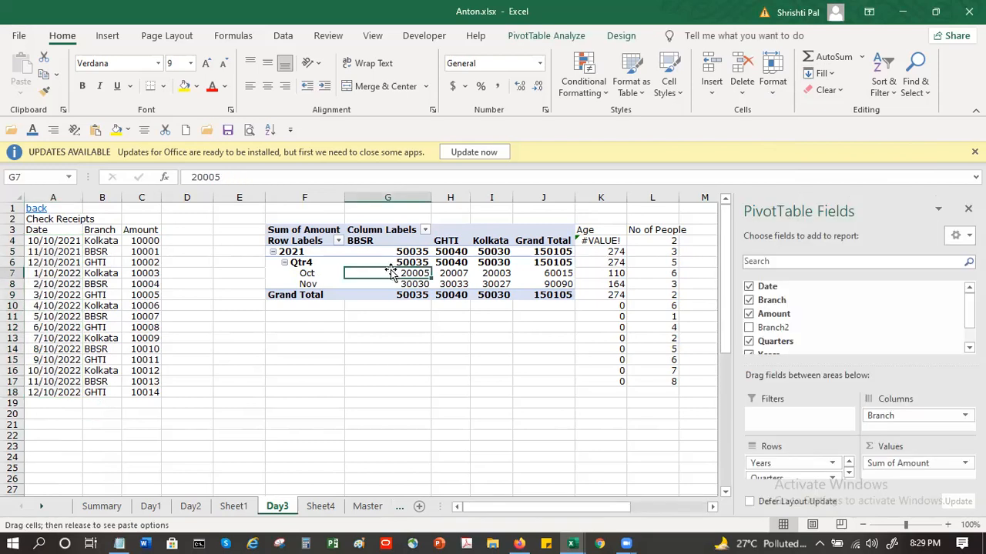
right_click(392, 275)
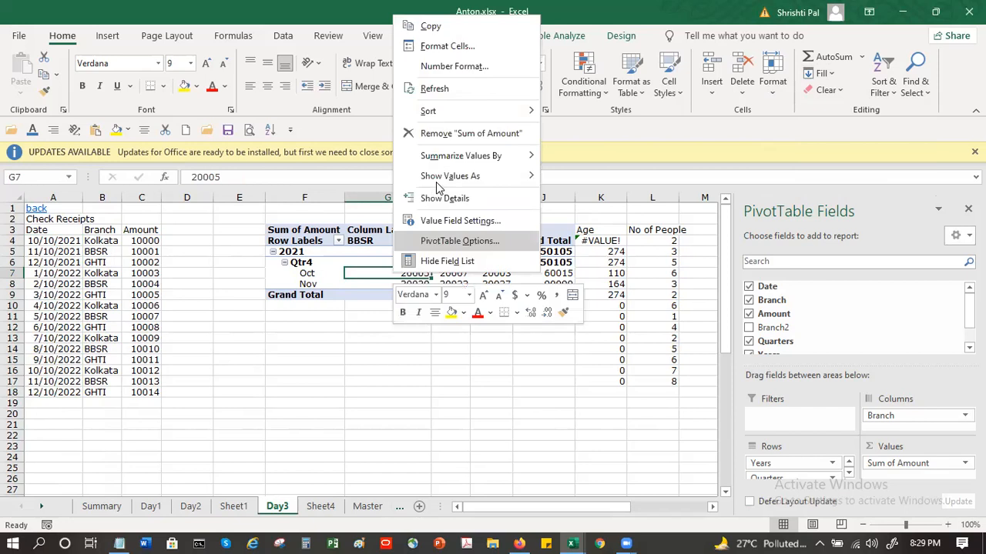
key("r")
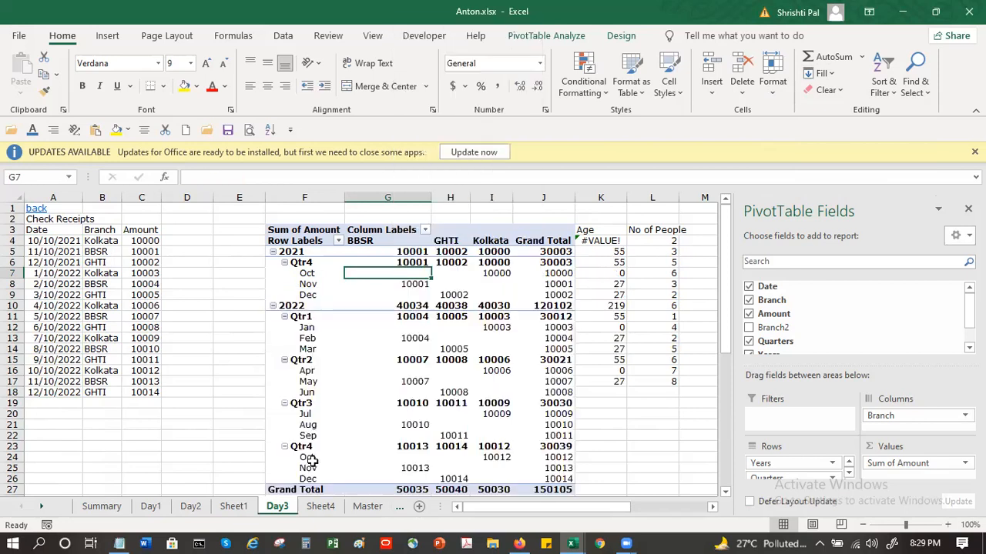
Step: Collapse the 2021 and 2022 year groups in the pivot table, and expand 2022 again down to its months
left_click(274, 252)
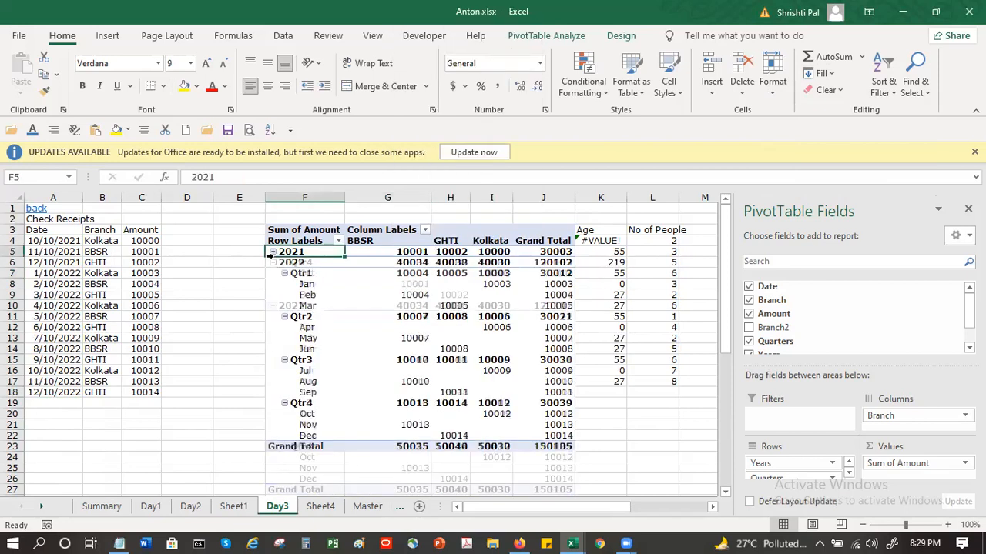
left_click(274, 262)
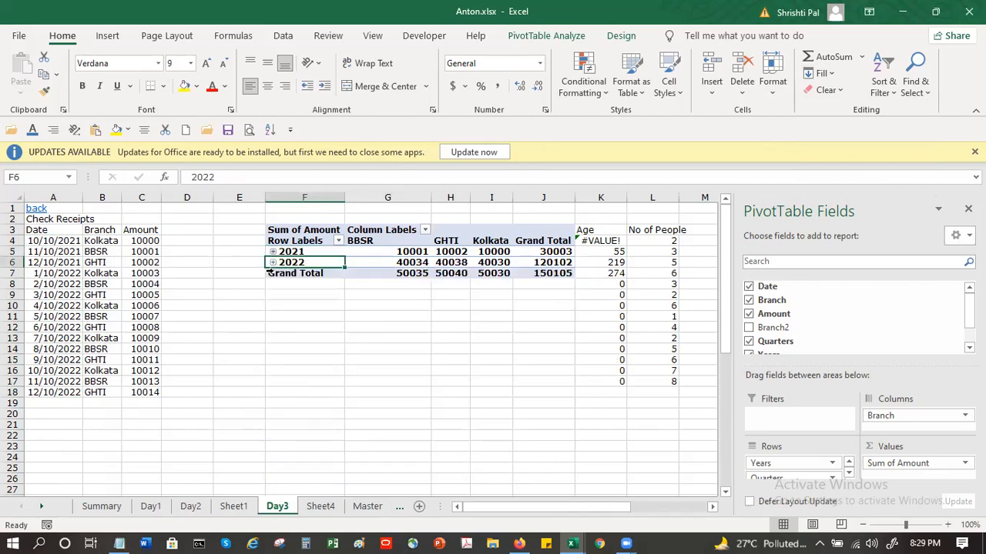
left_click(273, 263)
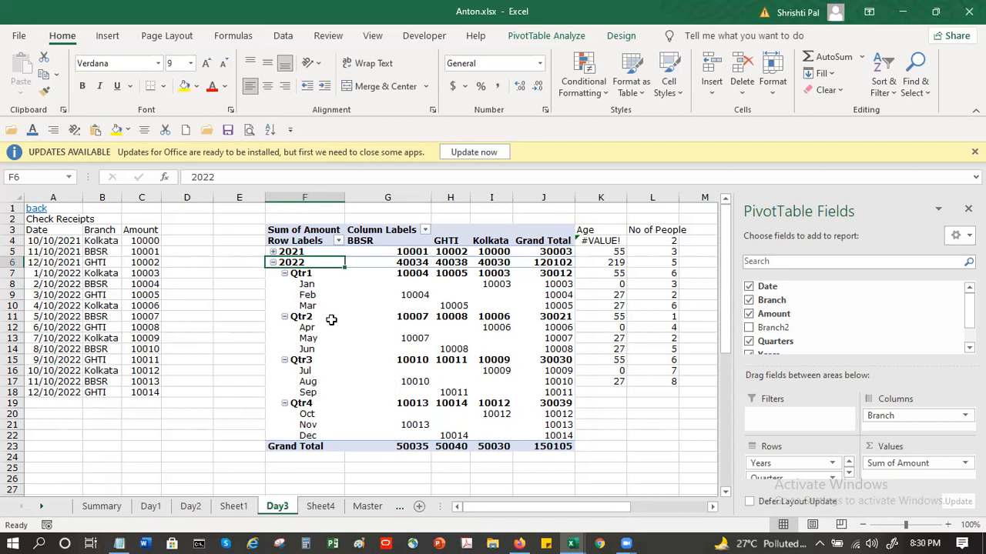
left_click(323, 286)
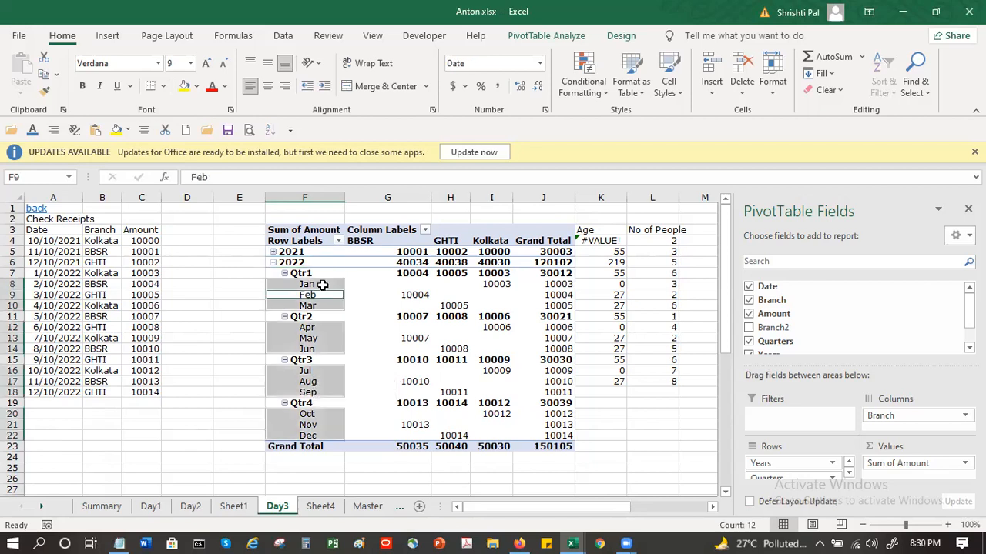
Step: Format the pivot table's Jan label as a 14/03/2012 date with the English (United Kingdom) locale, and refresh the pivot table
left_click(323, 285)
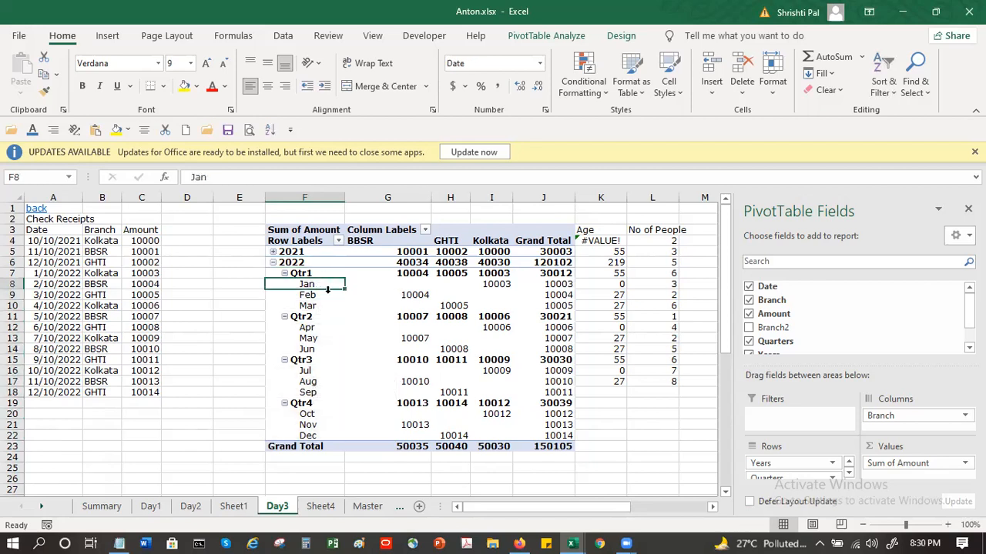
right_click(331, 284)
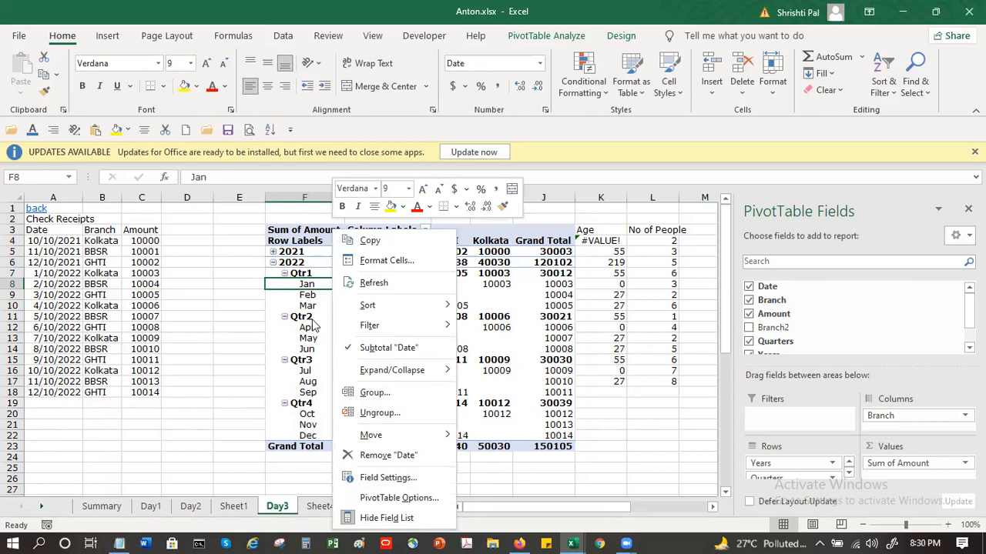
left_click(291, 285)
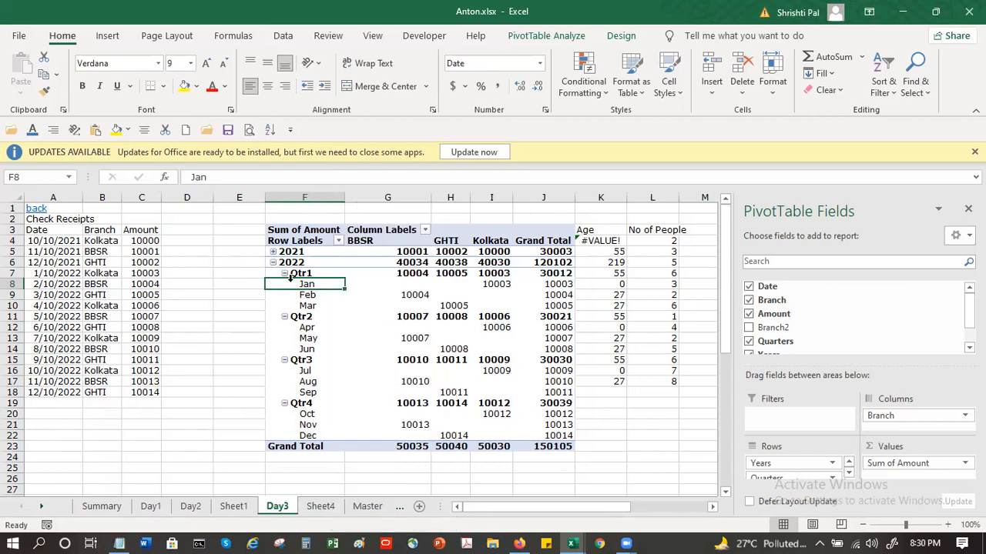
left_click(540, 65)
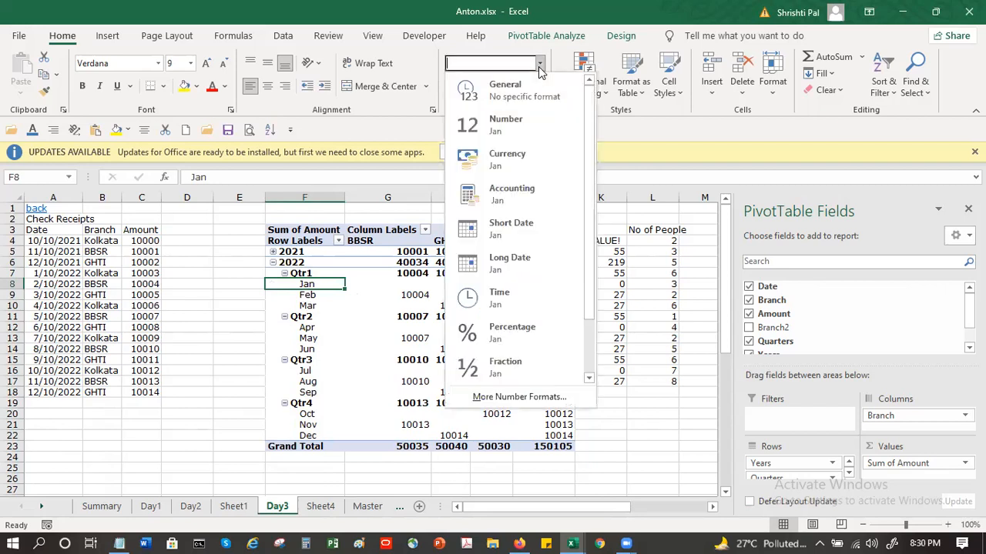
left_click(492, 398)
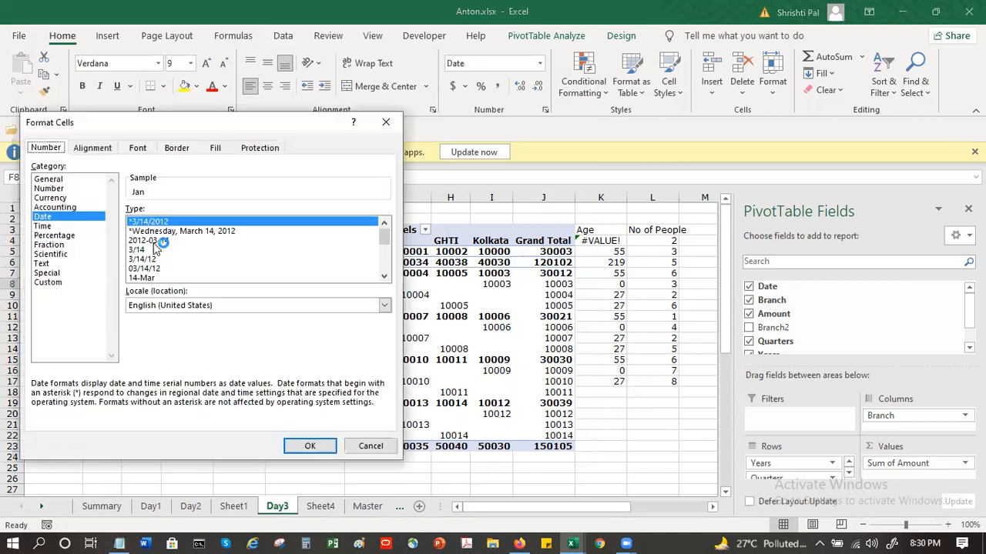
left_click(214, 306)
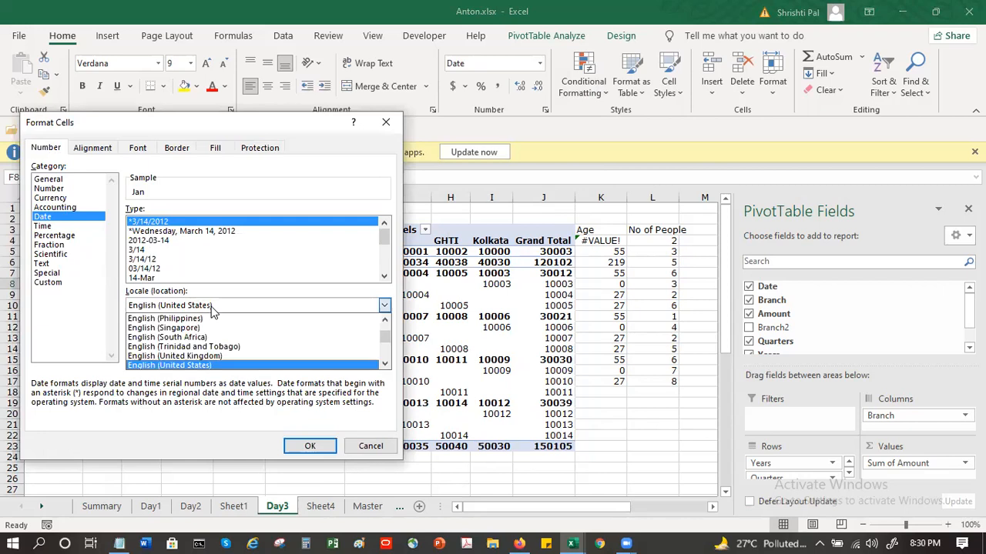
left_click(336, 360)
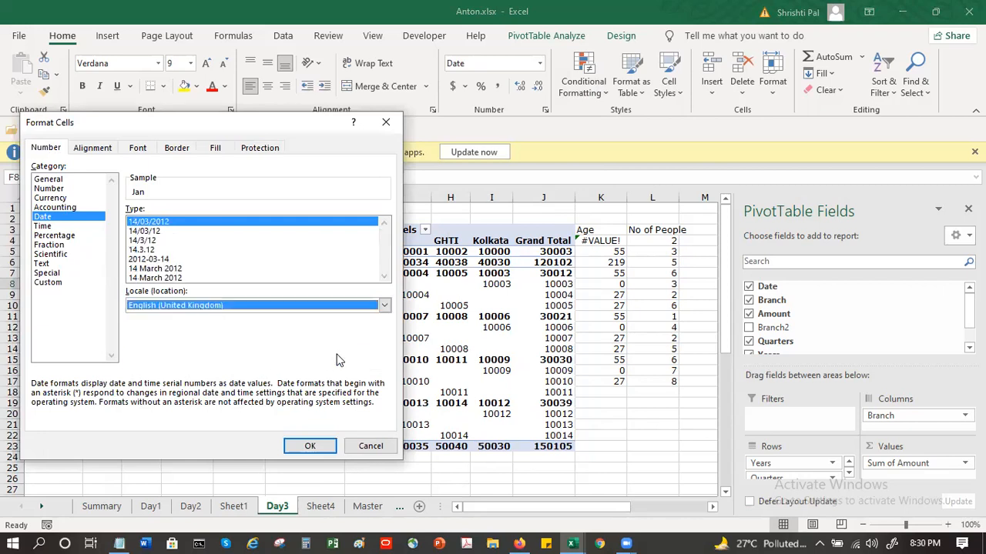
left_click(309, 446)
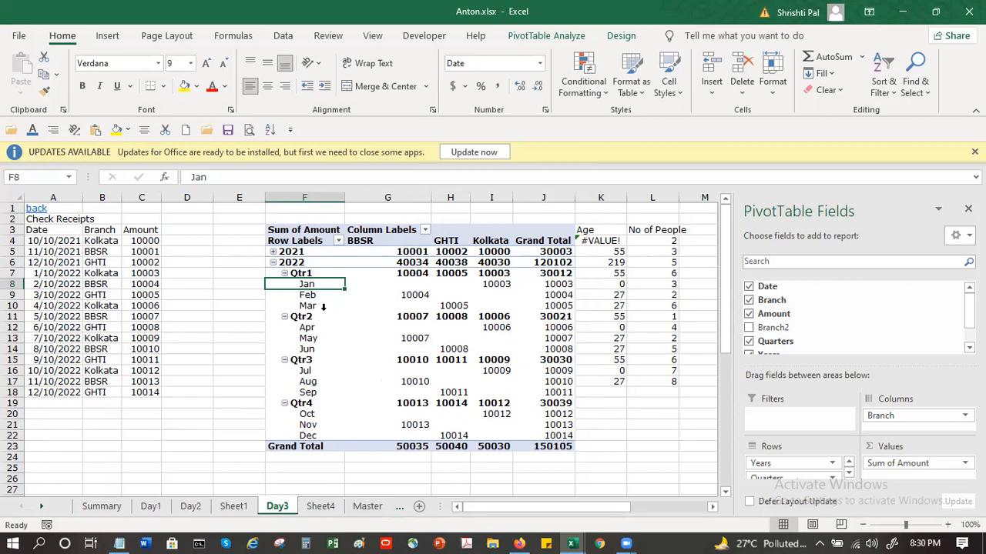
right_click(323, 317)
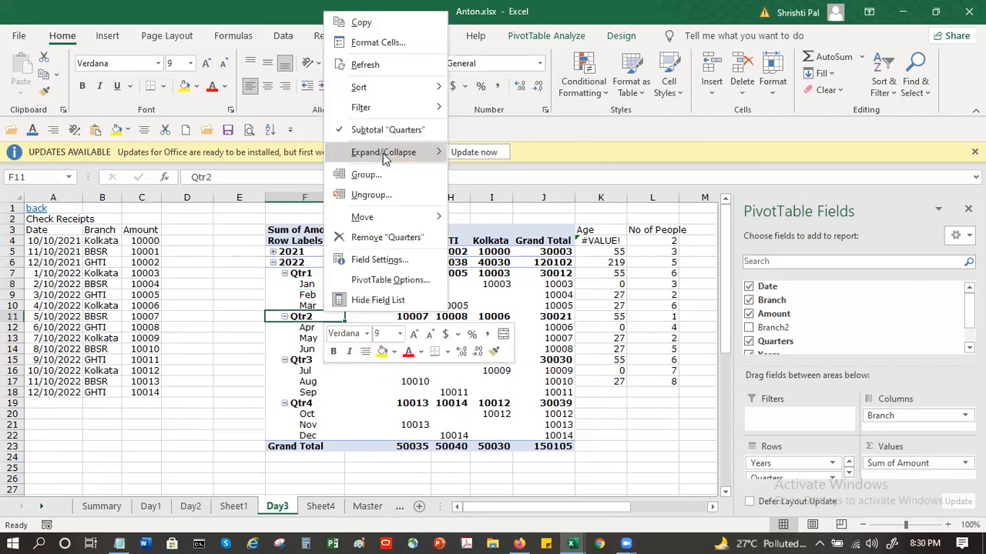
left_click(383, 68)
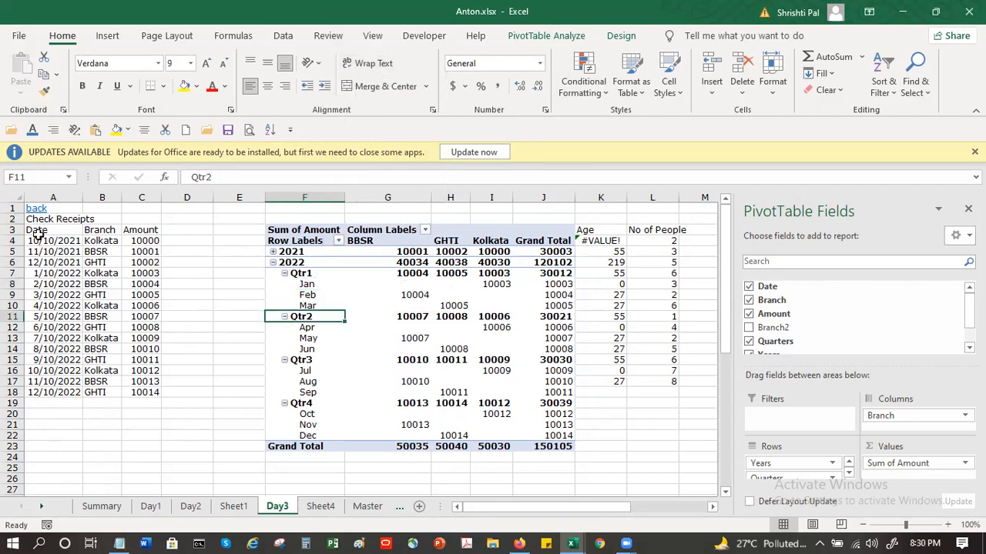
Step: Format the receipt dates in A4:A18 with the English (United Kingdom) locale and date type 14/03/2012
left_click_drag(40, 246, 50, 391)
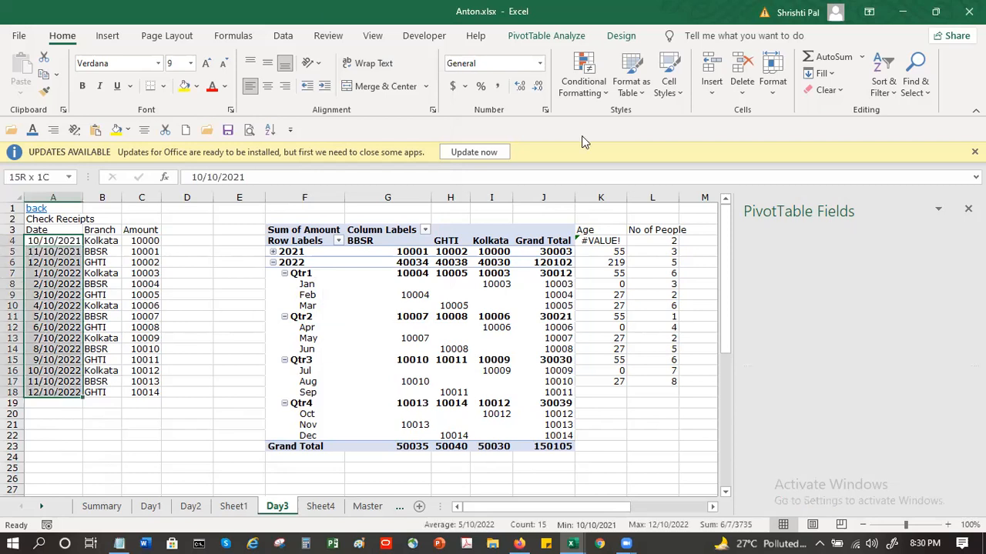
left_click(545, 111)
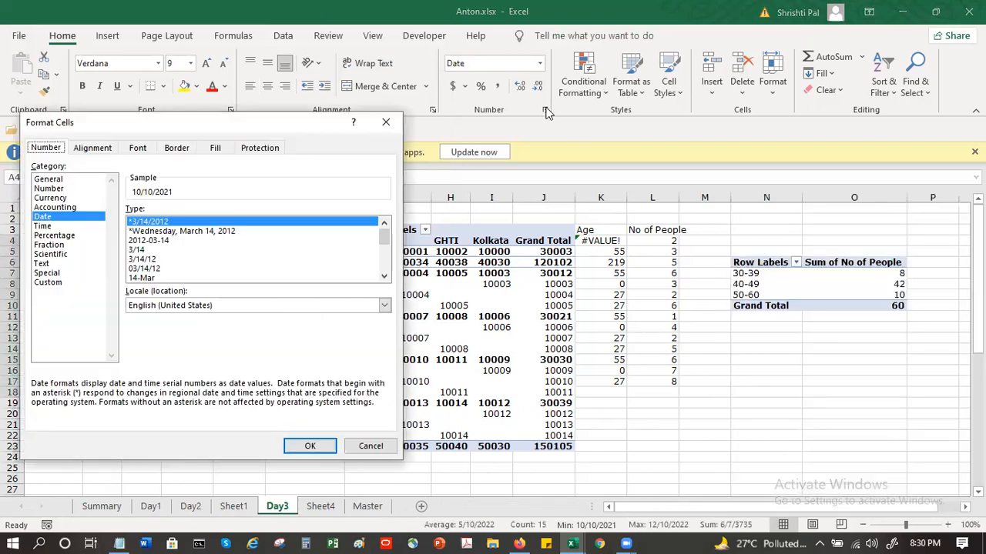
left_click(208, 307)
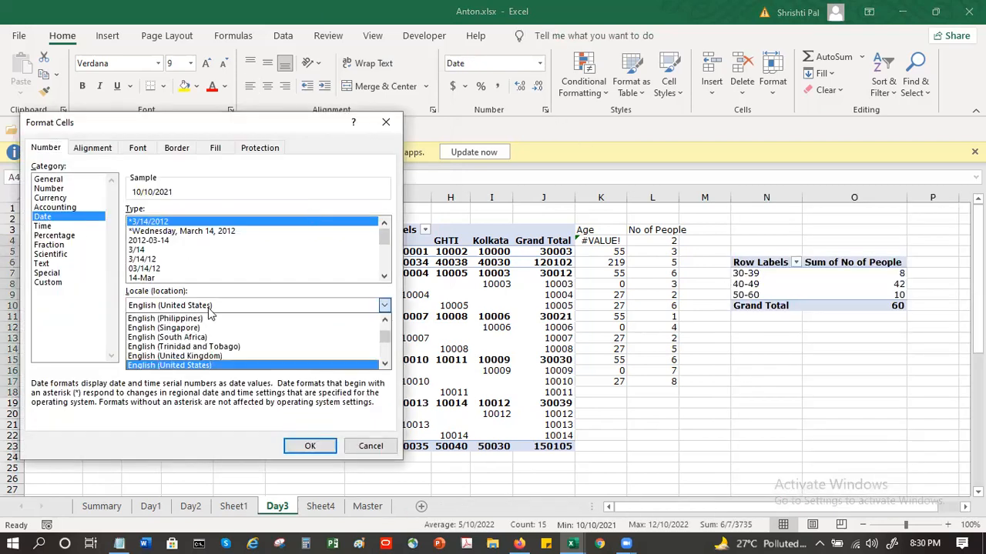
left_click(204, 357)
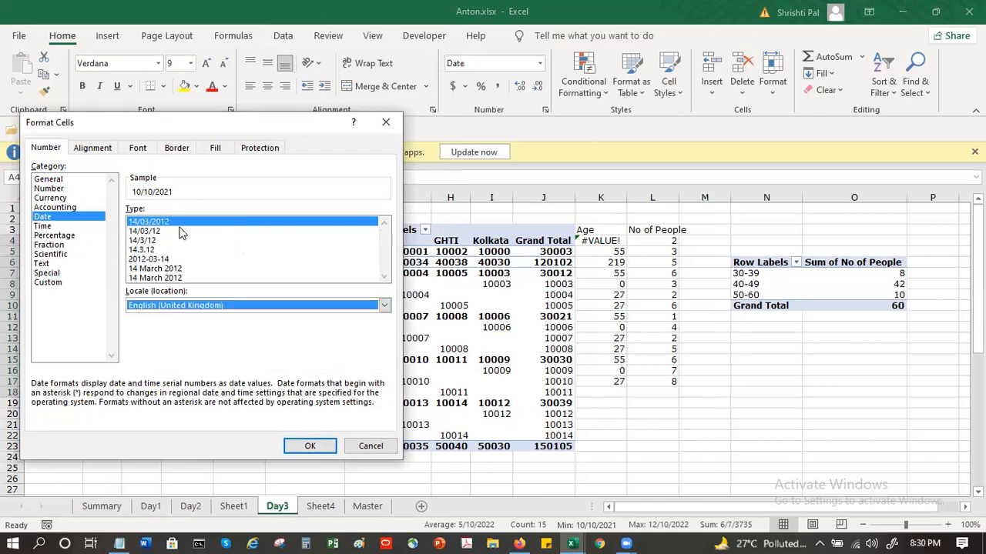
left_click(310, 444)
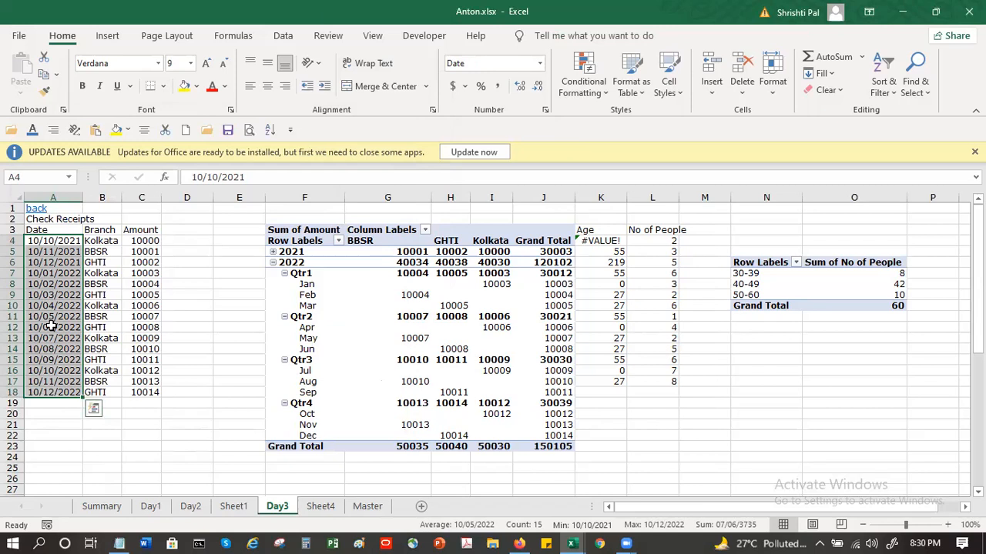
Step: Refresh the Sum of Amount pivot table and expand its 2021 year group down to the months
left_click(306, 292)
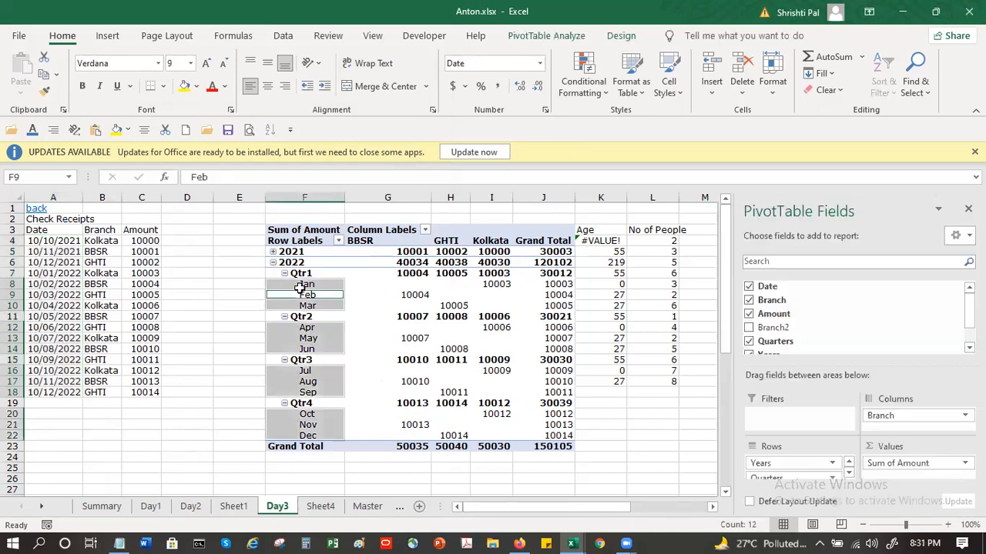
left_click(306, 284)
right_click(306, 284)
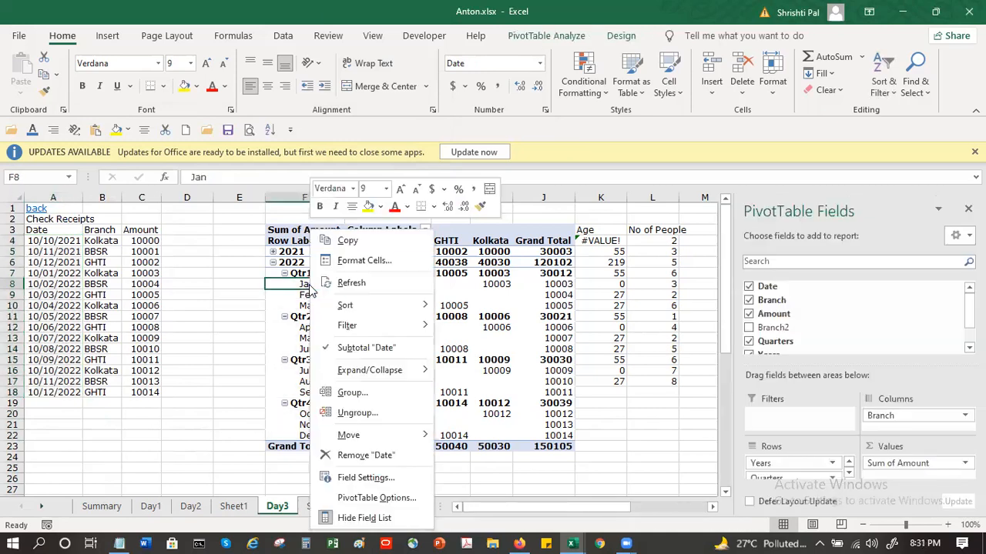
left_click(351, 283)
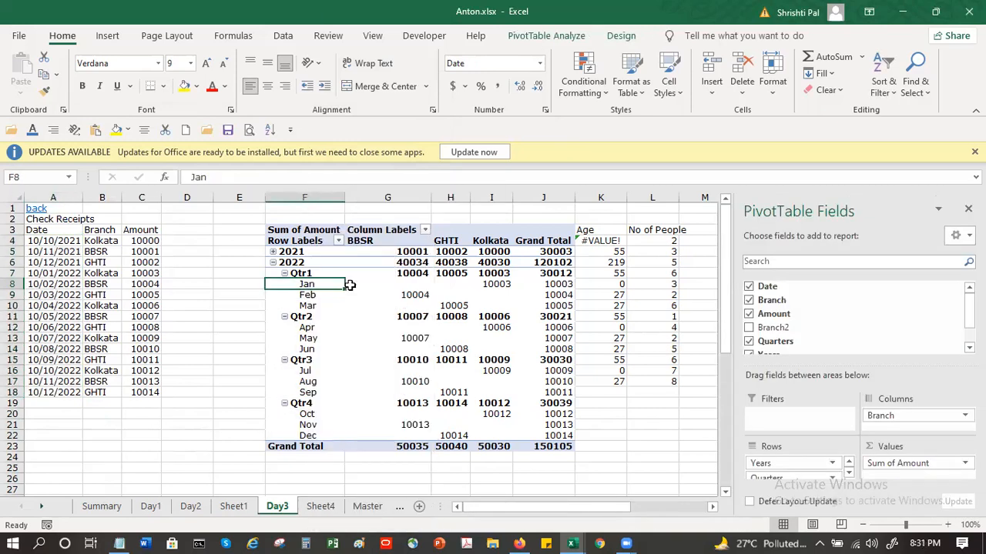
left_click(272, 254)
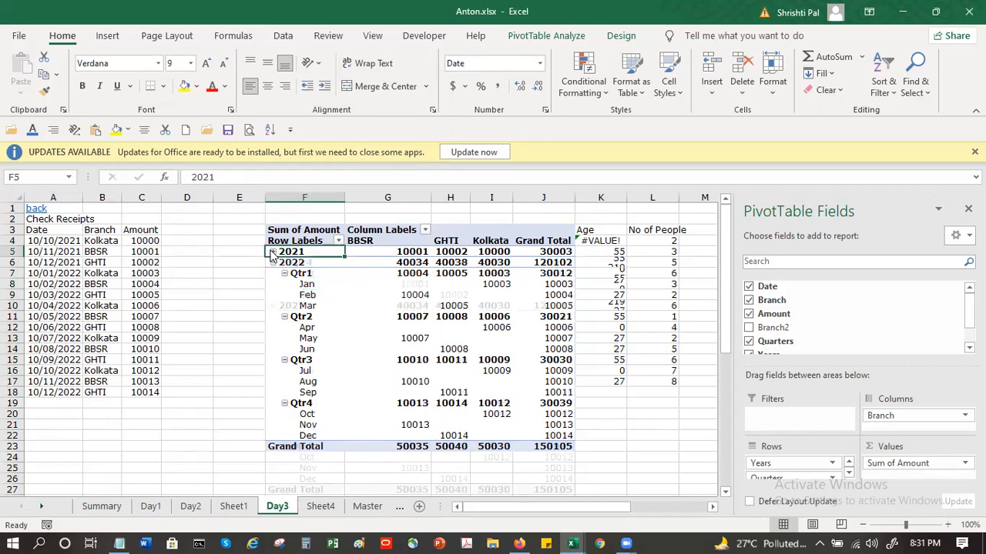
left_click(320, 284)
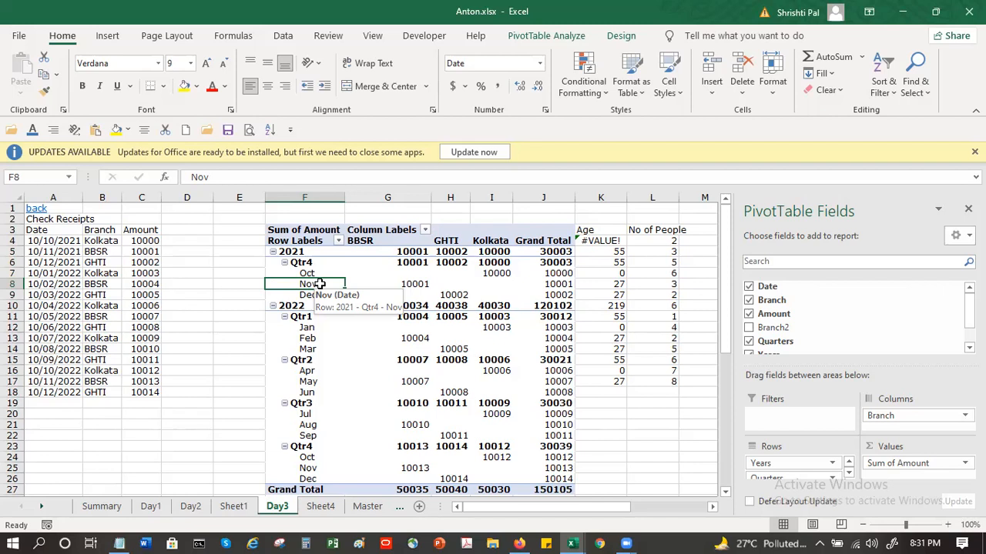
left_click(219, 392)
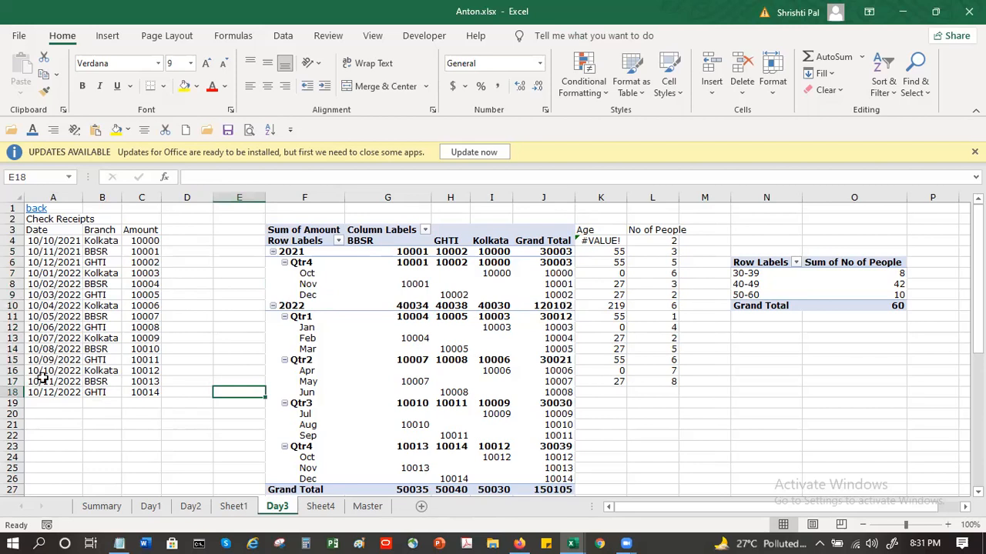
Step: Create a pivot table from the check receipts in A3:C18, placed on the existing worksheet at cell A24
left_click_drag(36, 229, 146, 391)
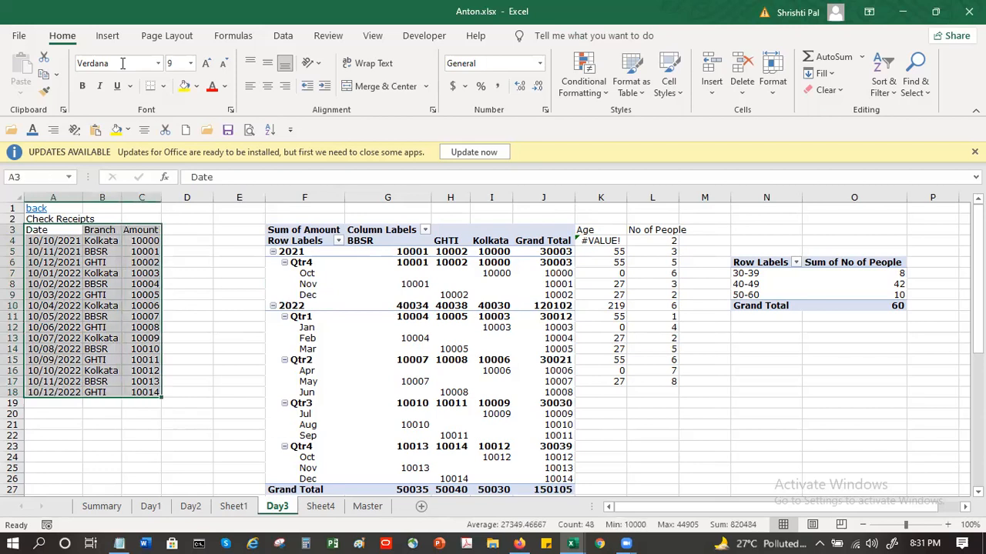
left_click(107, 36)
left_click(23, 69)
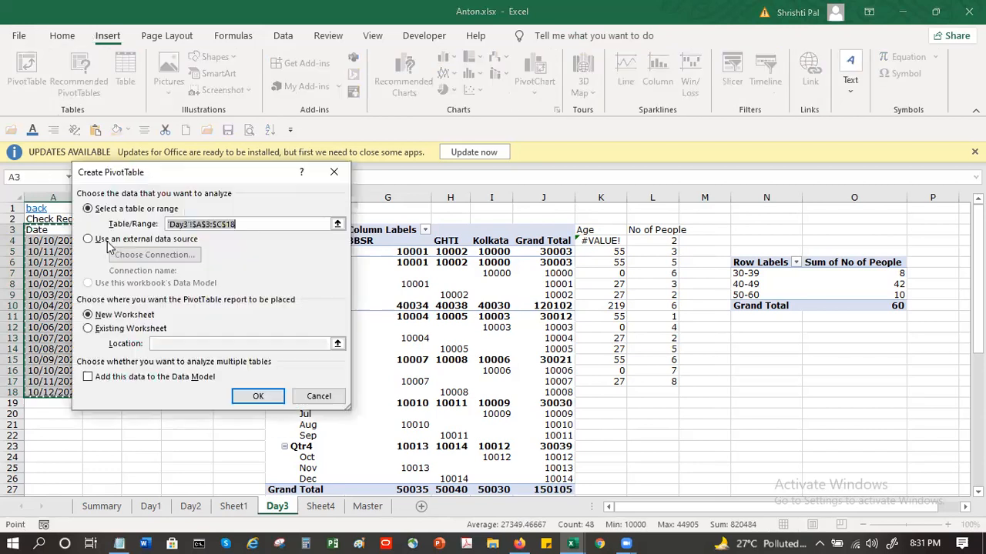
left_click(114, 329)
left_click(254, 396)
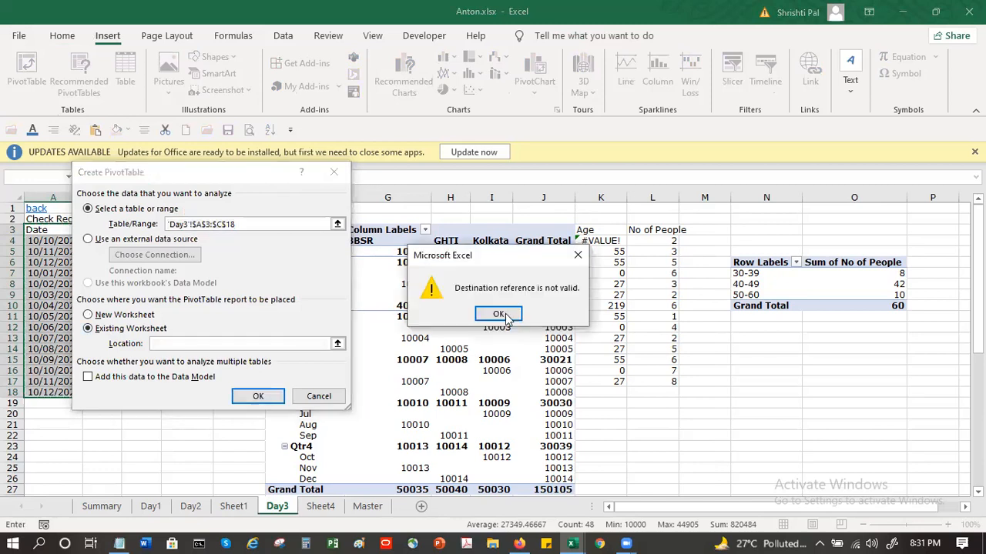
key("Return")
left_click(54, 453)
left_click(264, 396)
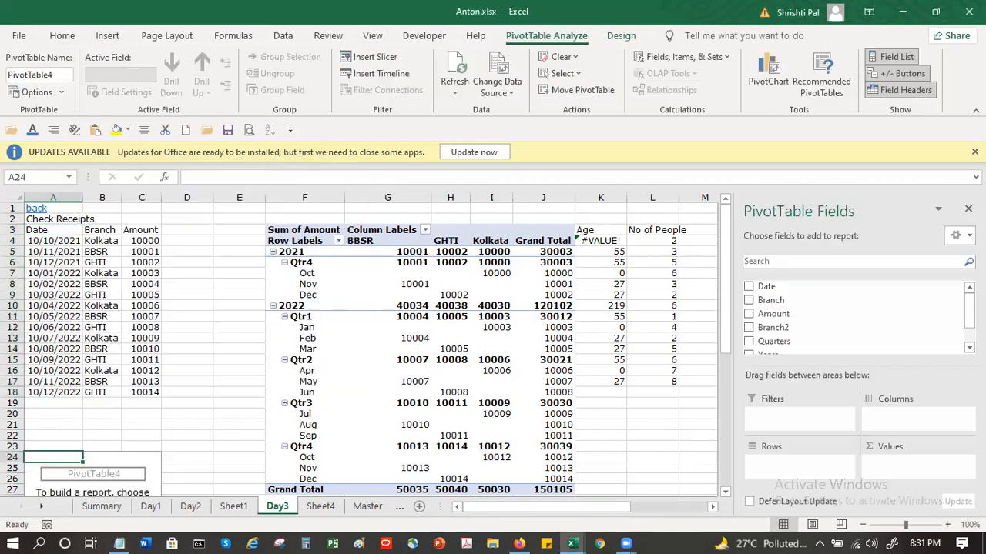
Step: Add Branch to the new pivot table's rows and Amount to its values twice
left_click(748, 300)
left_click(748, 314)
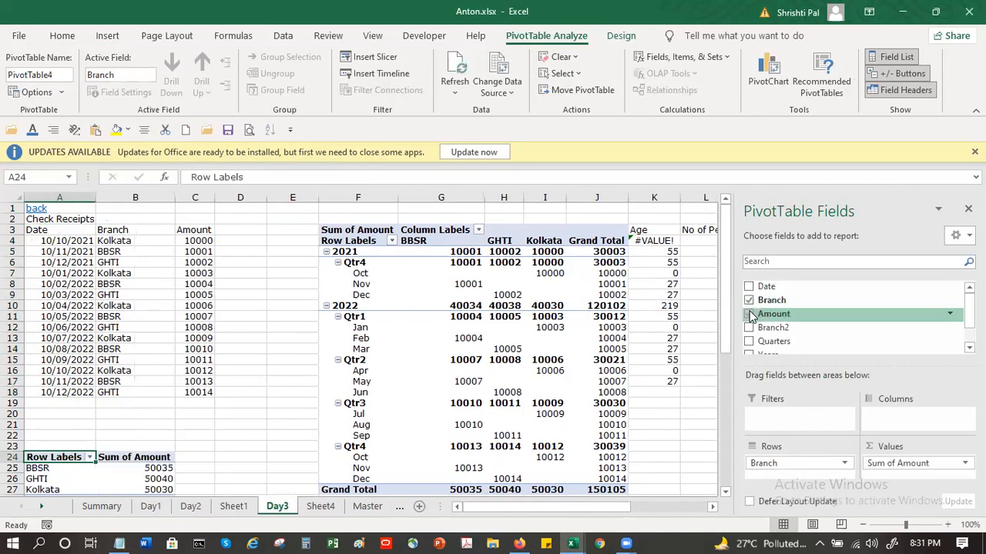
scroll(207, 341, "down", 2)
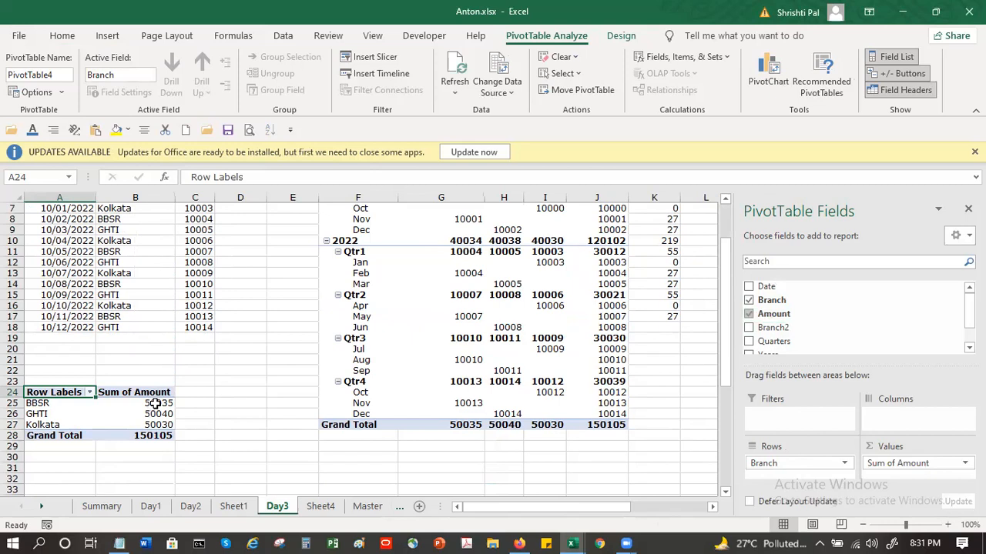
mouse_move(159, 406)
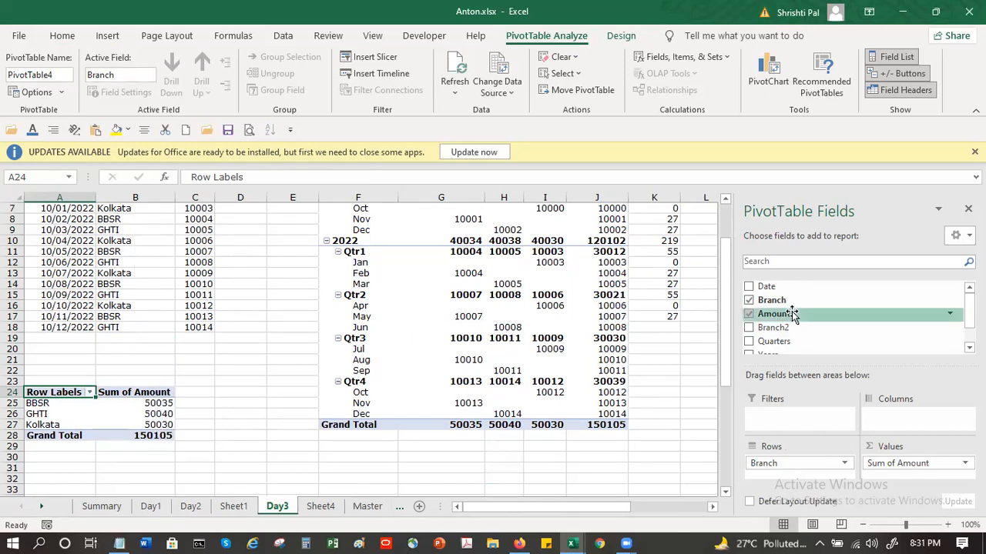
left_click_drag(793, 316, 897, 478)
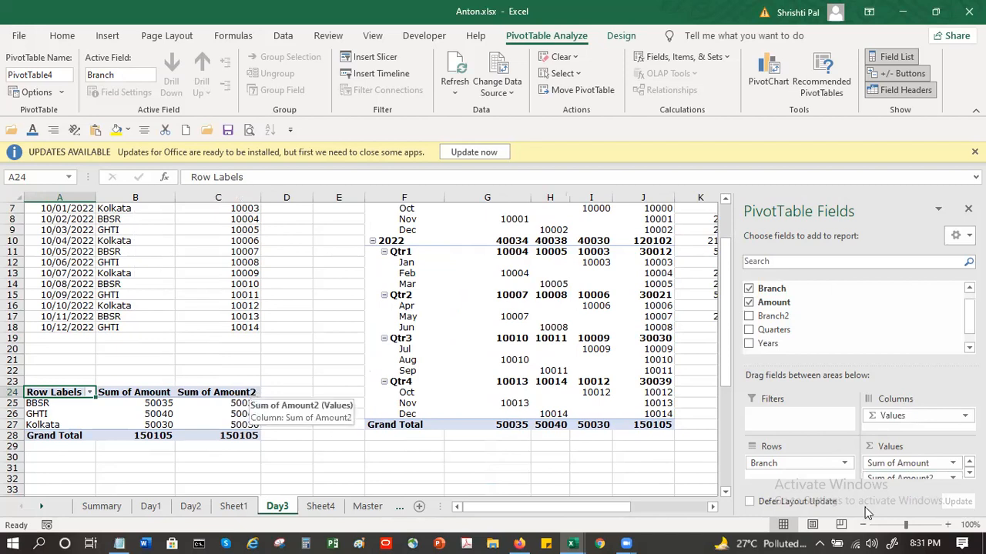
Step: Show the Sum of Amount2 values in the branch pivot table as % of Grand Total
scroll(922, 479, "down", 1)
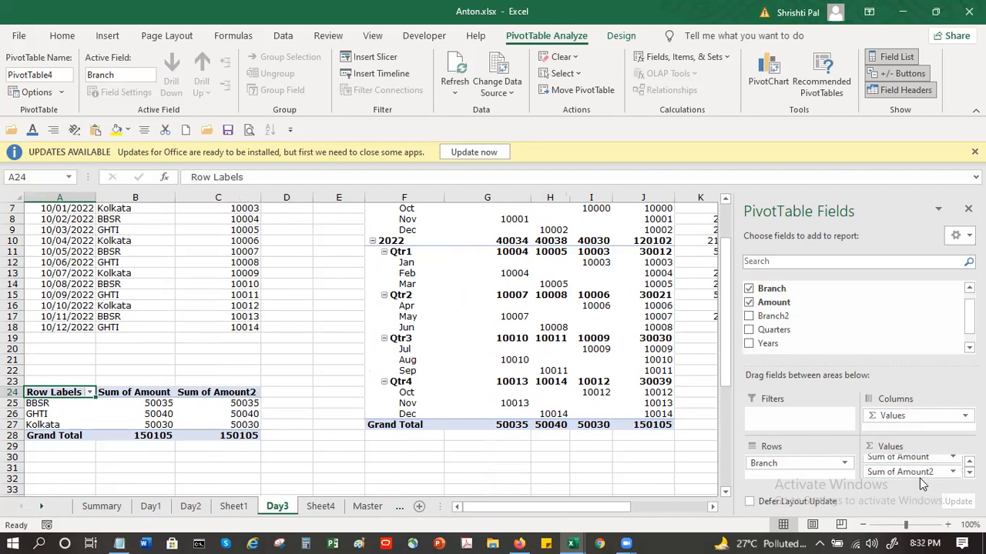
left_click(931, 474)
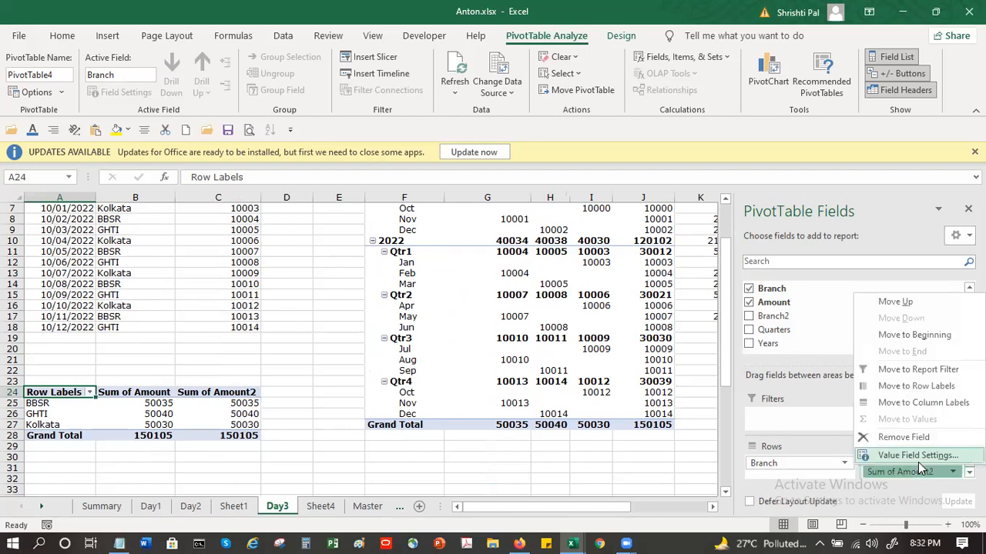
left_click(918, 467)
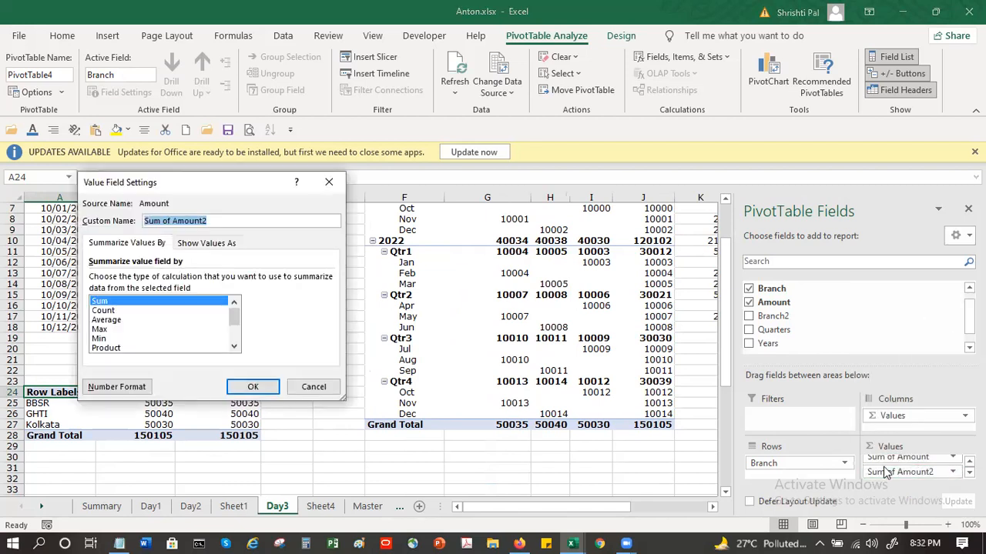
left_click_drag(236, 188, 536, 188)
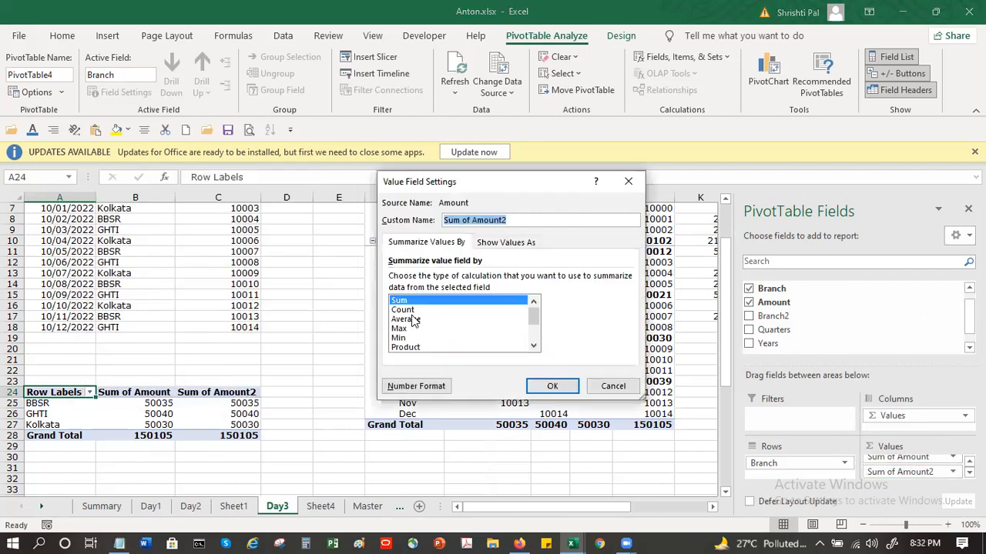
left_click(531, 332)
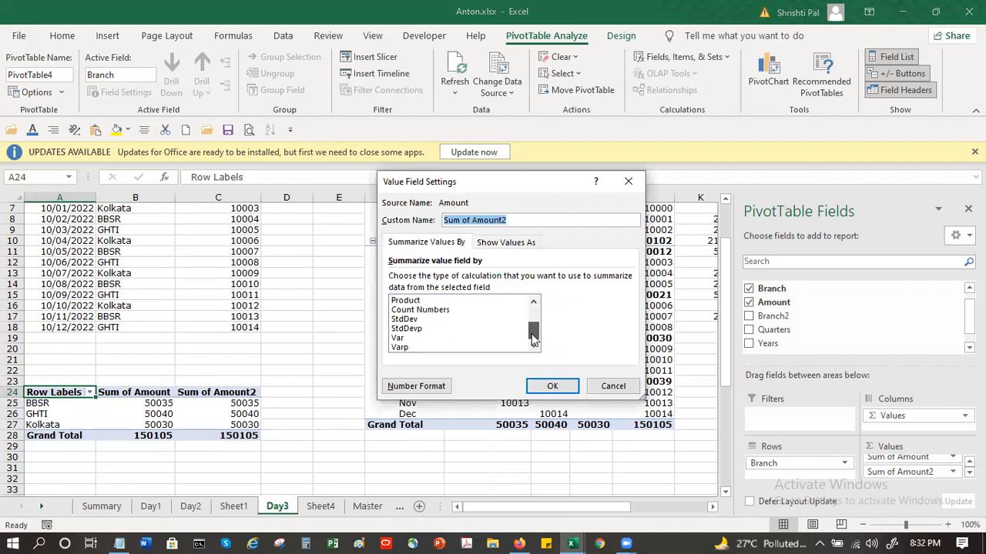
left_click(530, 306)
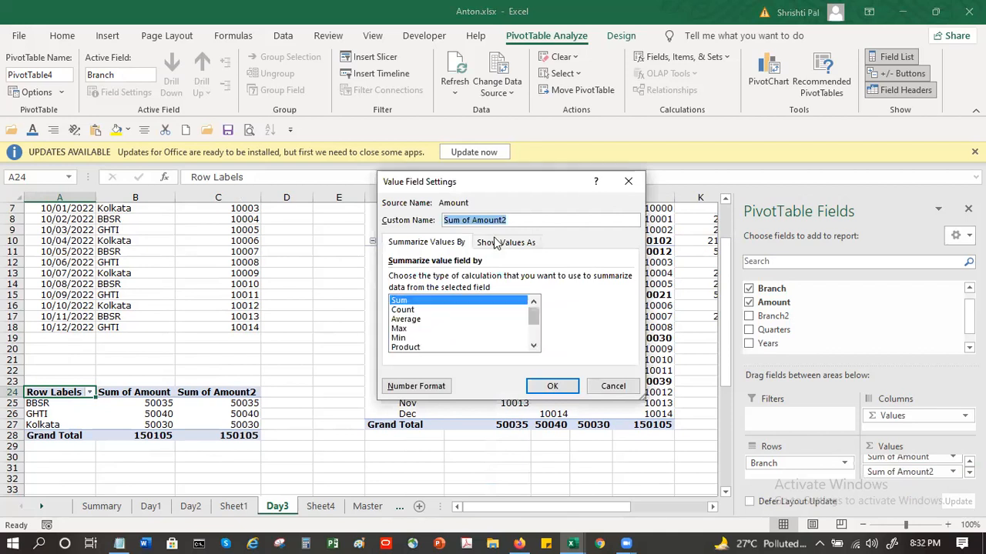
left_click(505, 243)
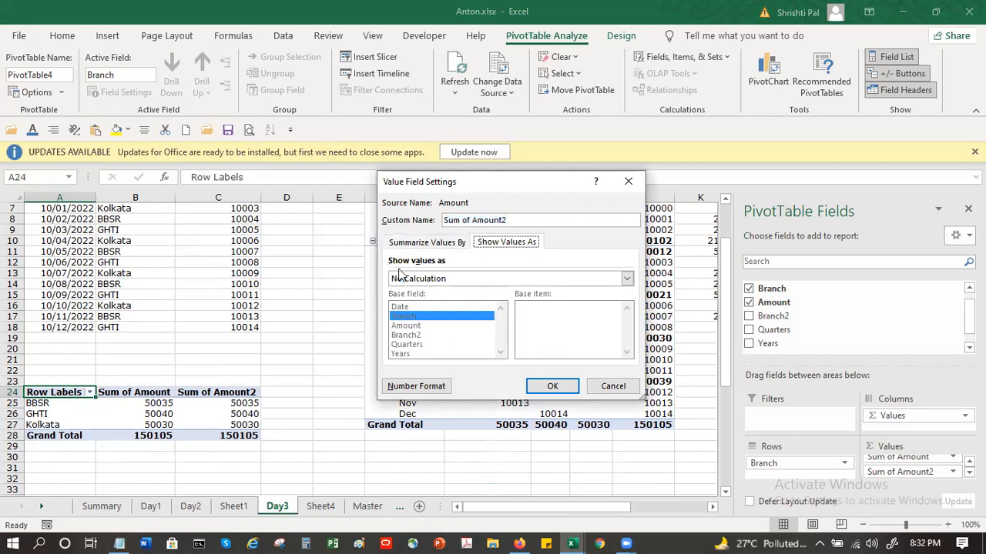
left_click(432, 279)
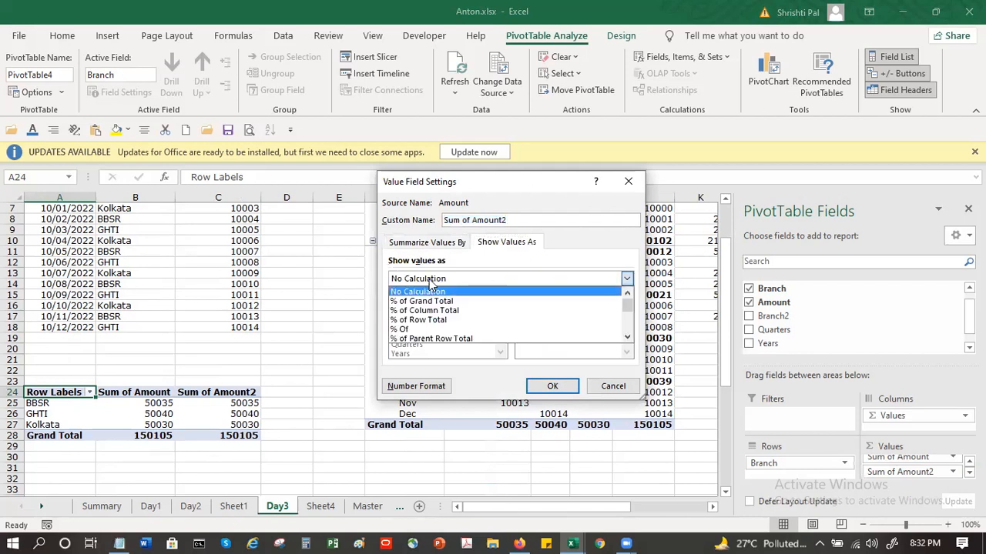
left_click(432, 302)
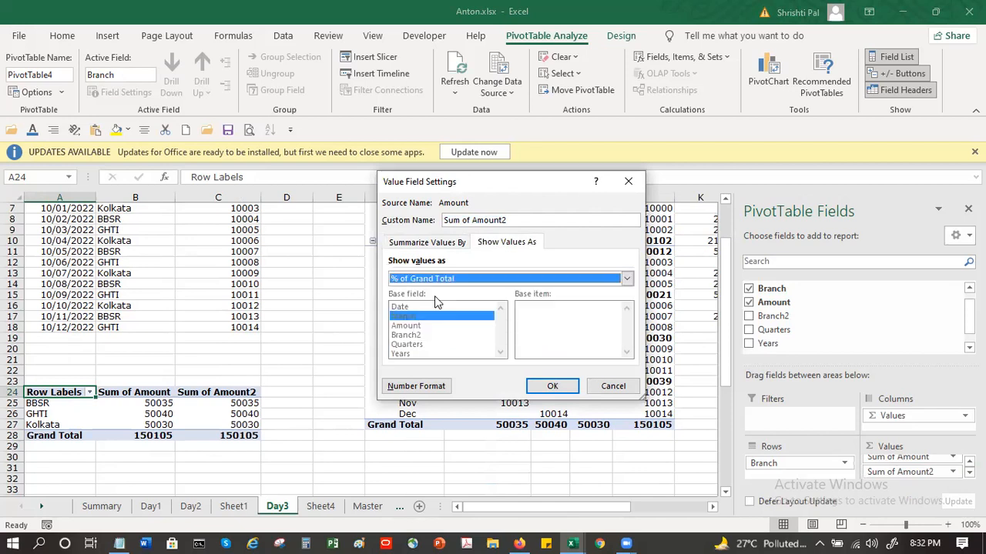
left_click(541, 386)
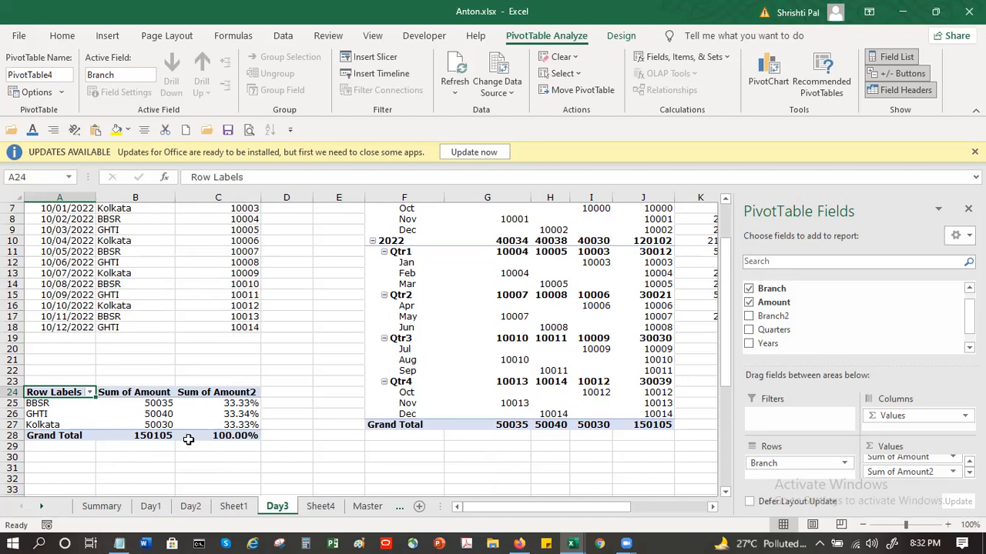
mouse_move(188, 439)
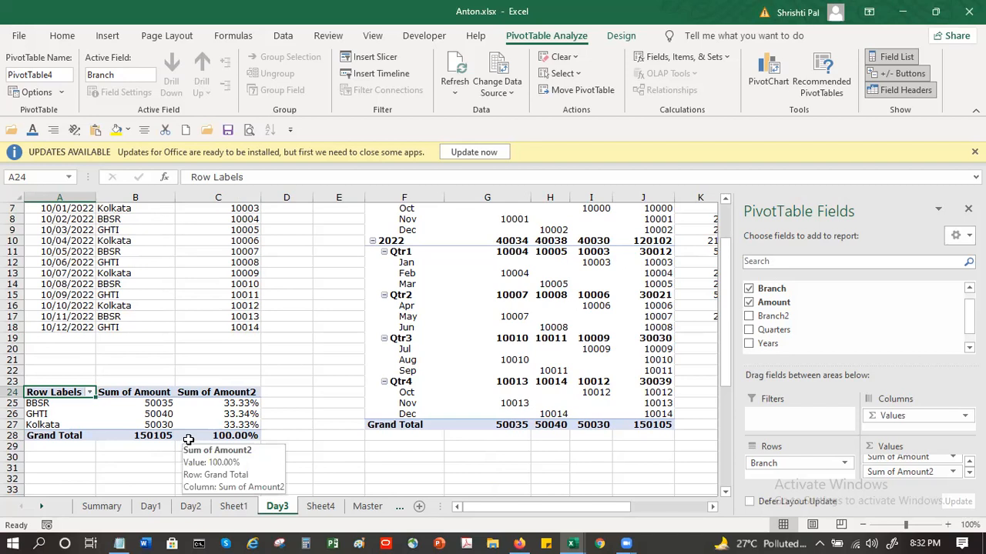
Step: Change the last GHTI receipt amount in C18 to 20014 and refresh the branch pivot table
left_click(212, 326)
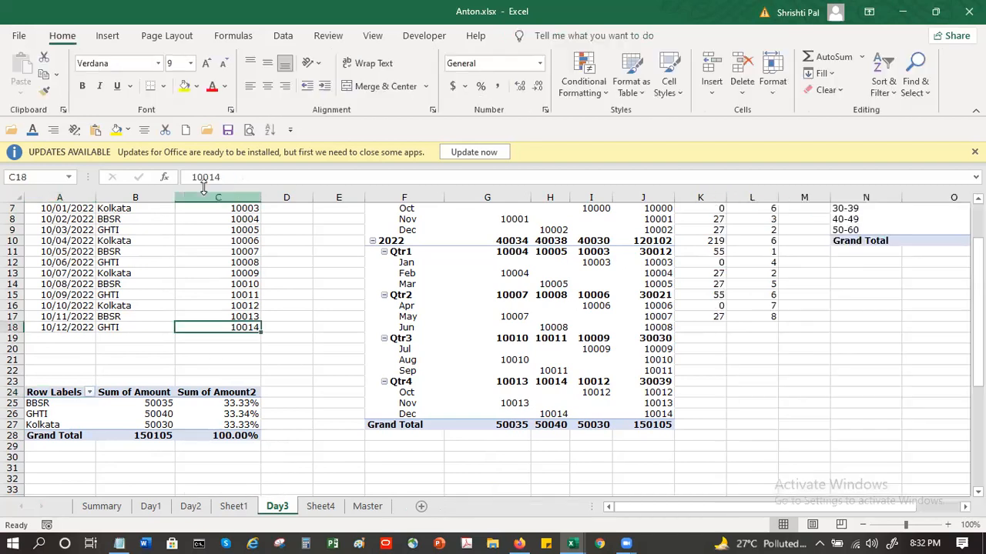
left_click(198, 175)
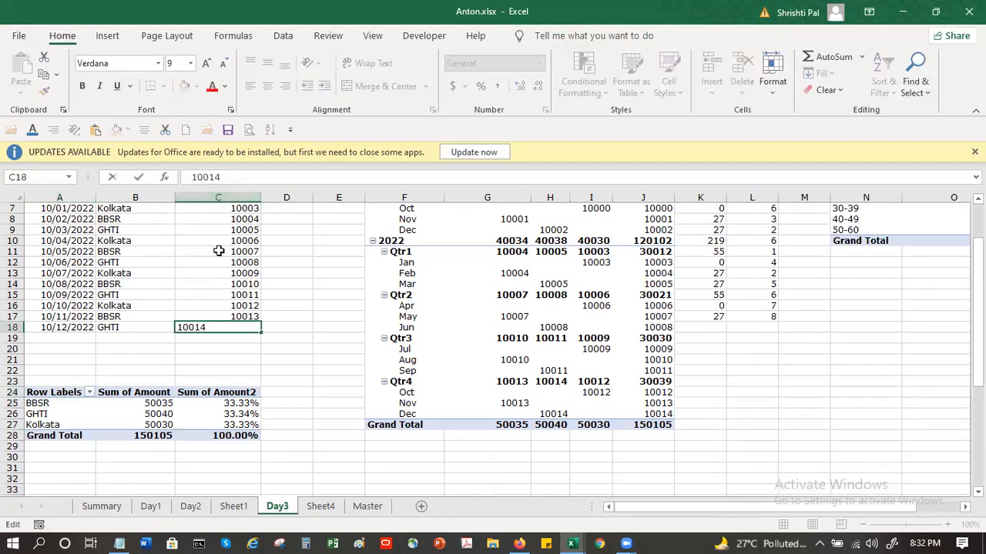
key("Return")
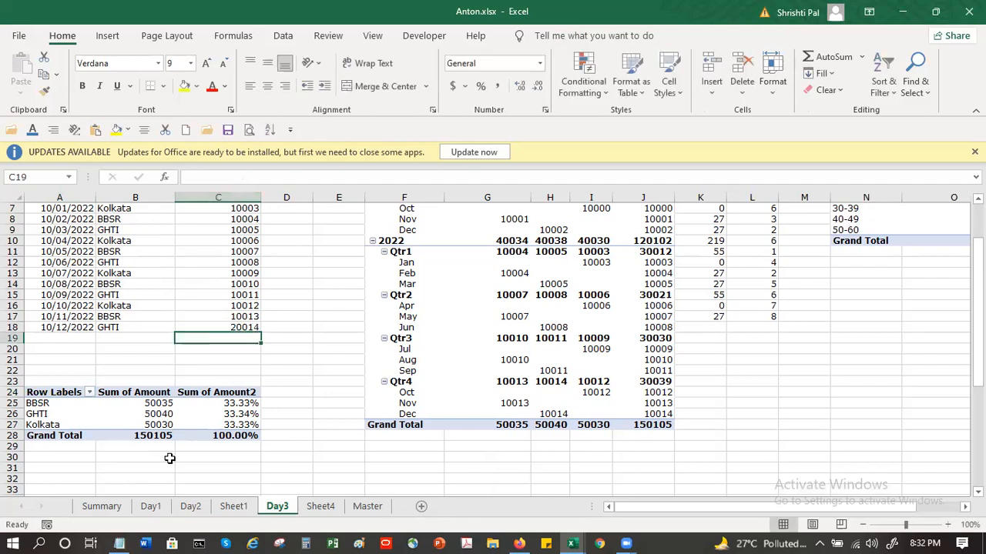
left_click(151, 414)
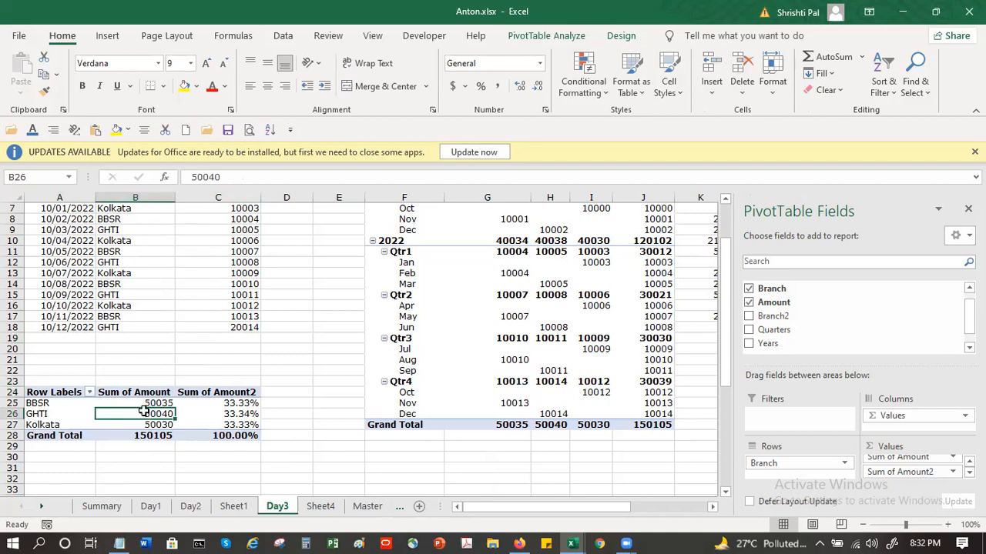
right_click(146, 414)
left_click(199, 231)
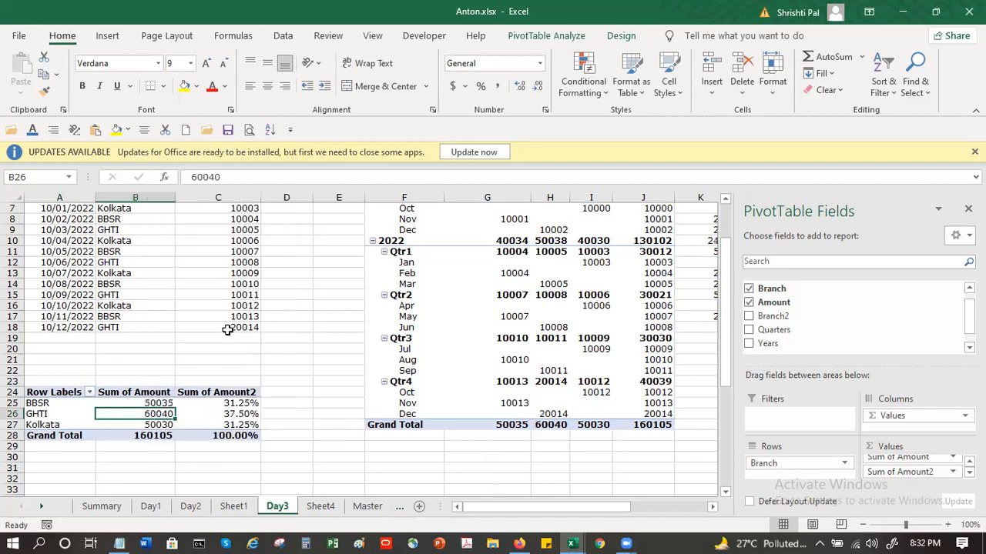
Step: Add Amount to the branch pivot table's values a third time
mouse_move(152, 414)
left_click_drag(849, 305, 920, 485)
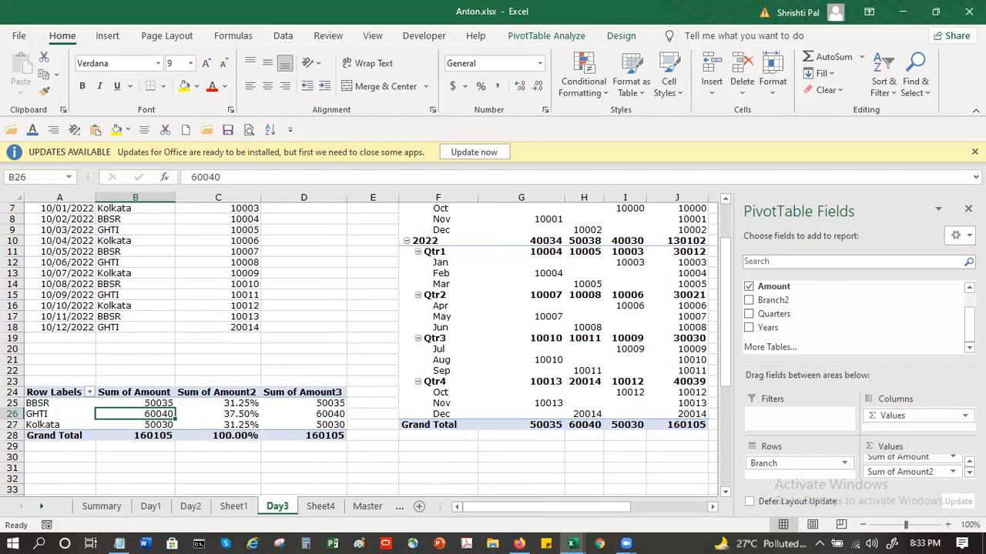
left_click(328, 402)
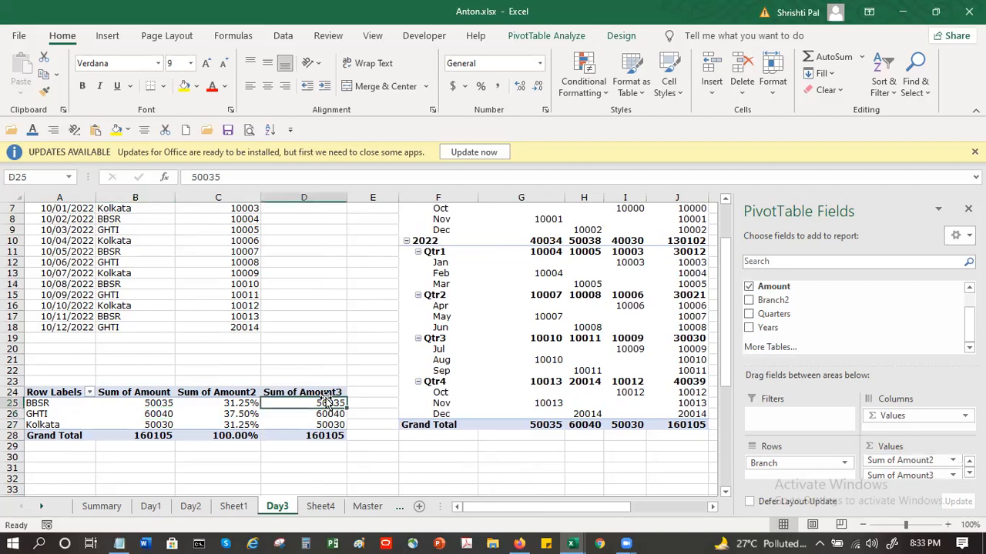
Step: Show the Sum of Amount3 values as Difference From, with Branch as base field and (previous) as base item
left_click(324, 385)
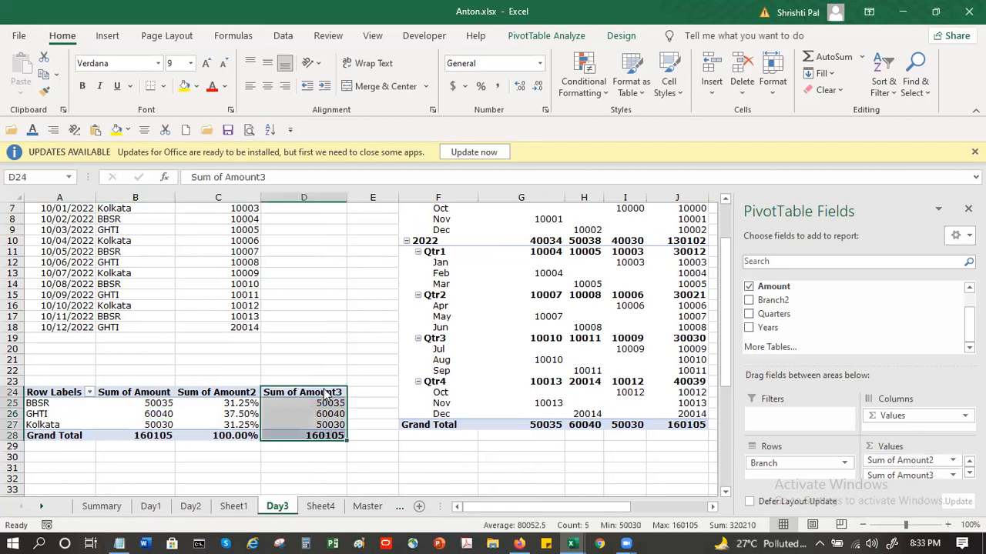
right_click(367, 372)
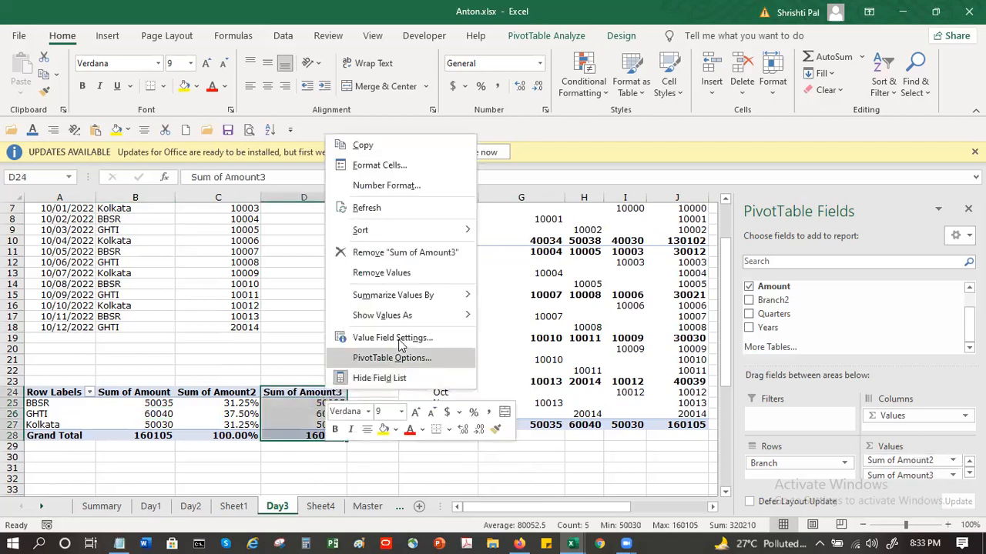
left_click(400, 341)
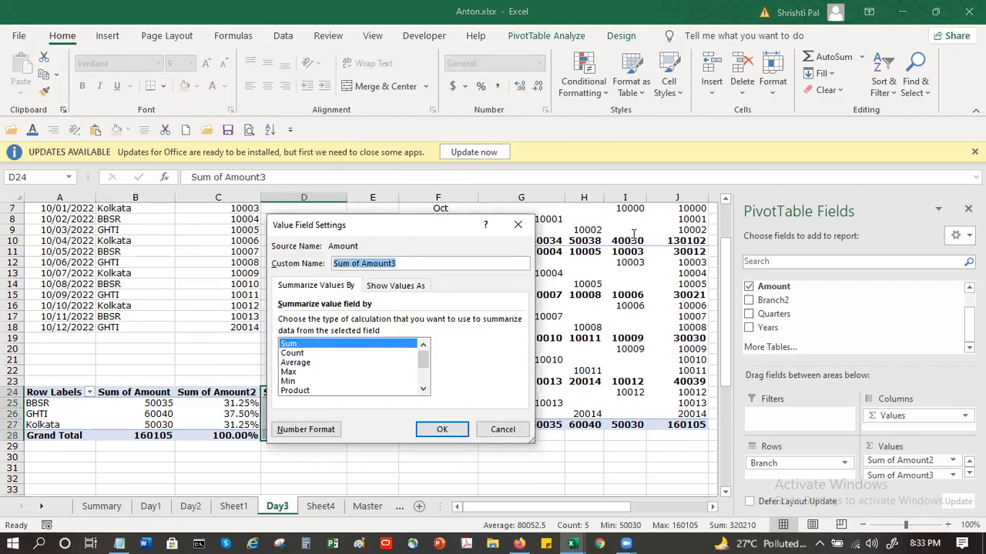
left_click(630, 259)
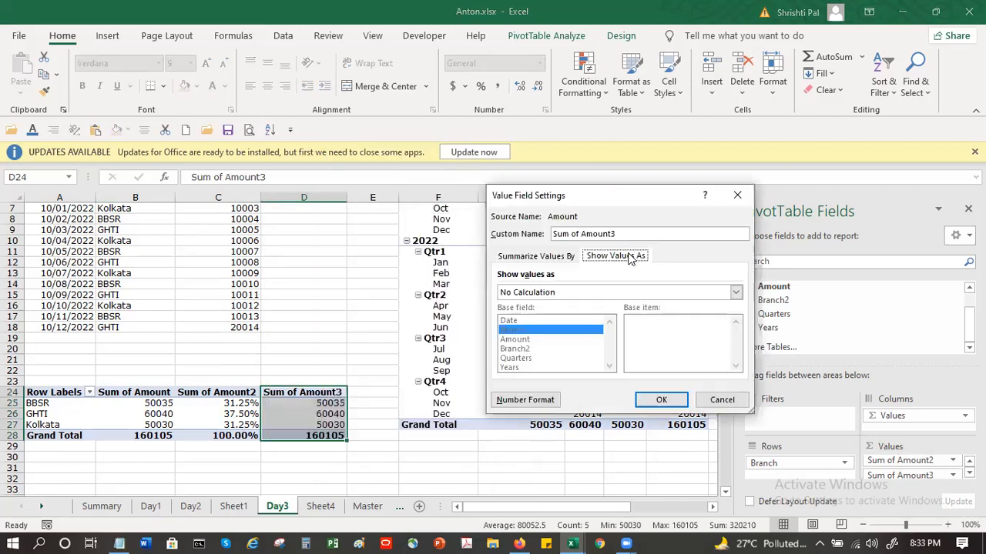
left_click(598, 294)
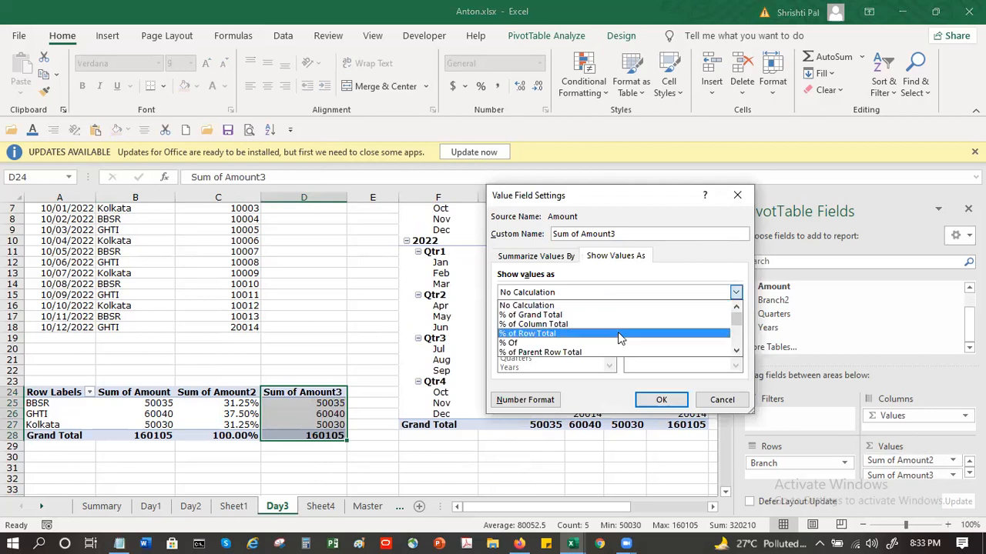
scroll(618, 337, "down", 2)
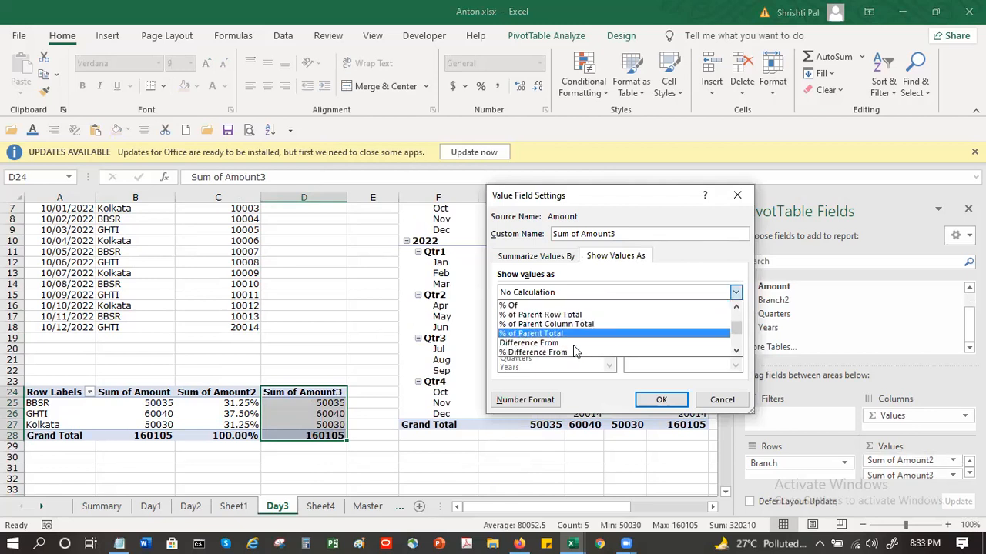
left_click(568, 344)
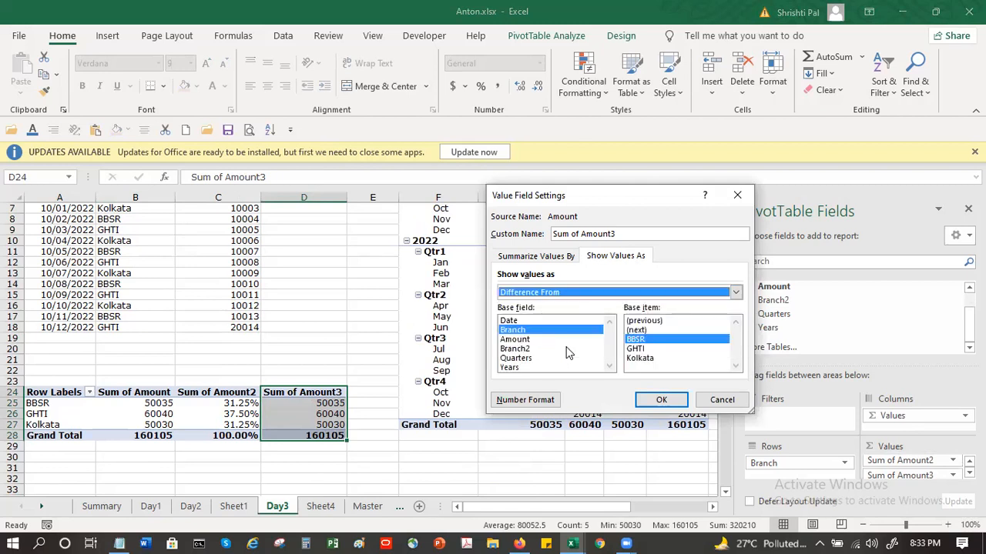
left_click(685, 323)
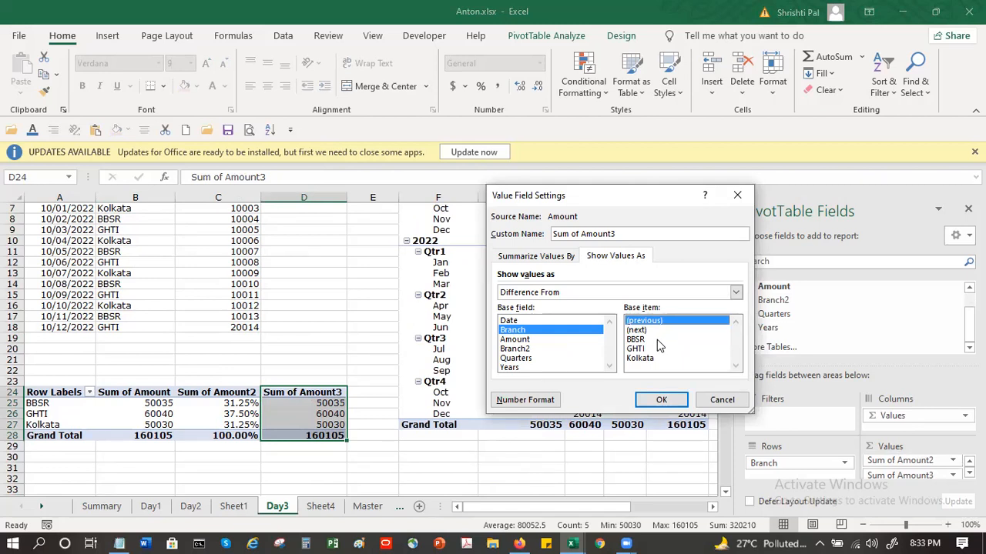
left_click(657, 340)
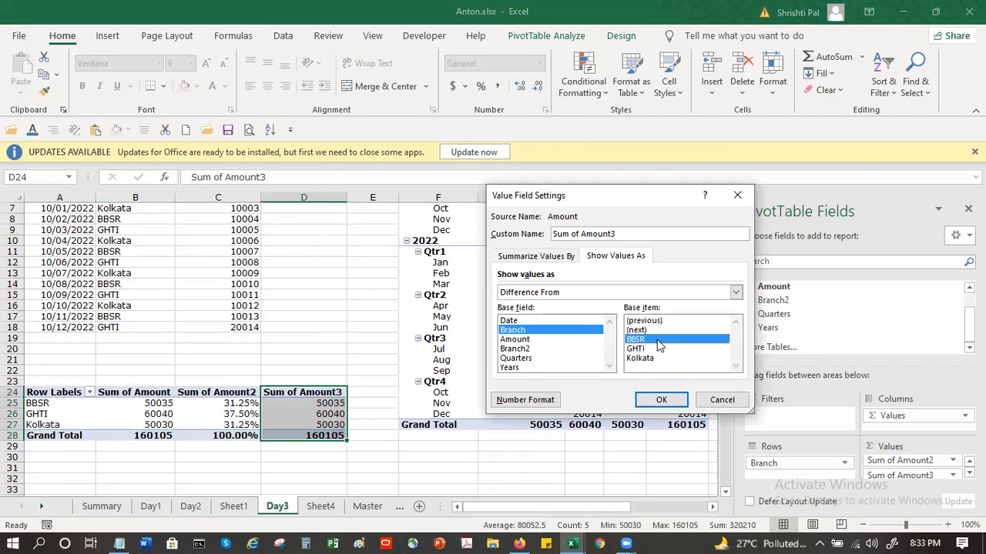
left_click(657, 351)
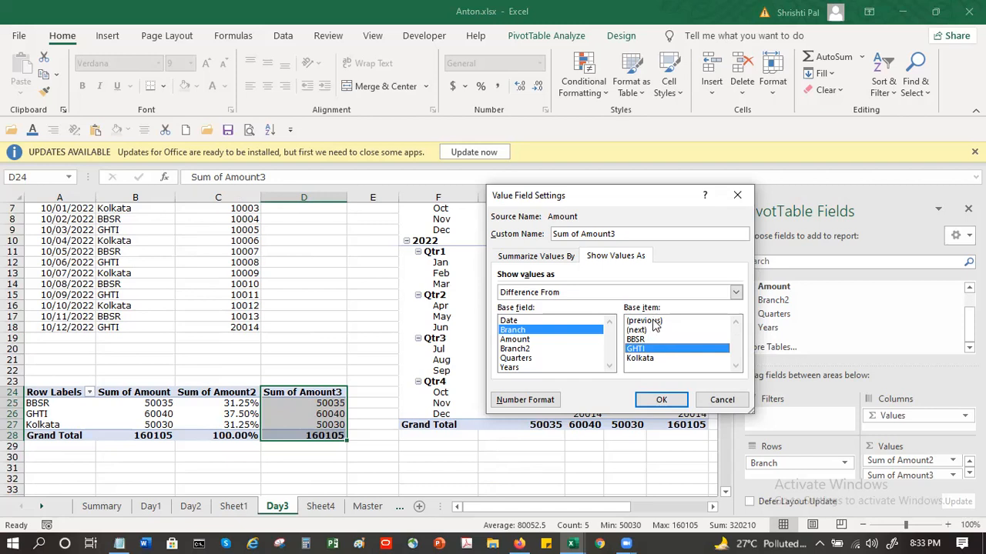
left_click(656, 322)
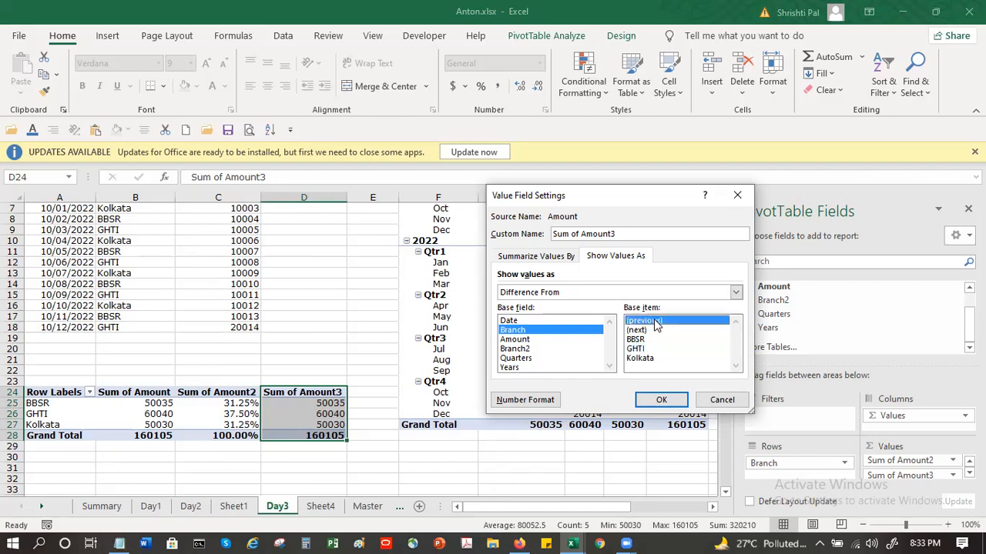
left_click(662, 400)
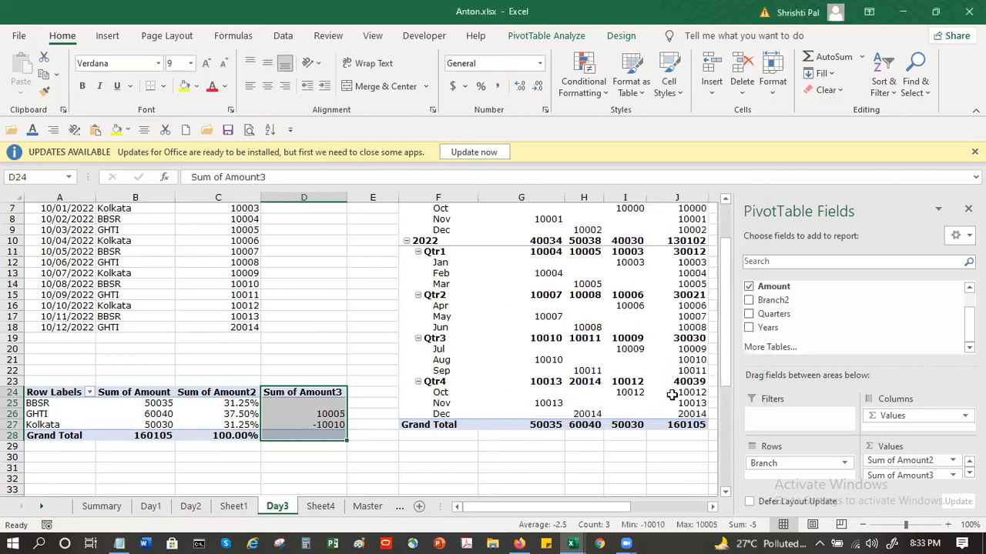
Step: Compare the GHTI and Kolkata differences in the Sum of Amount3 column with the branch sums in Sum of Amount
left_click(147, 413)
key("Up")
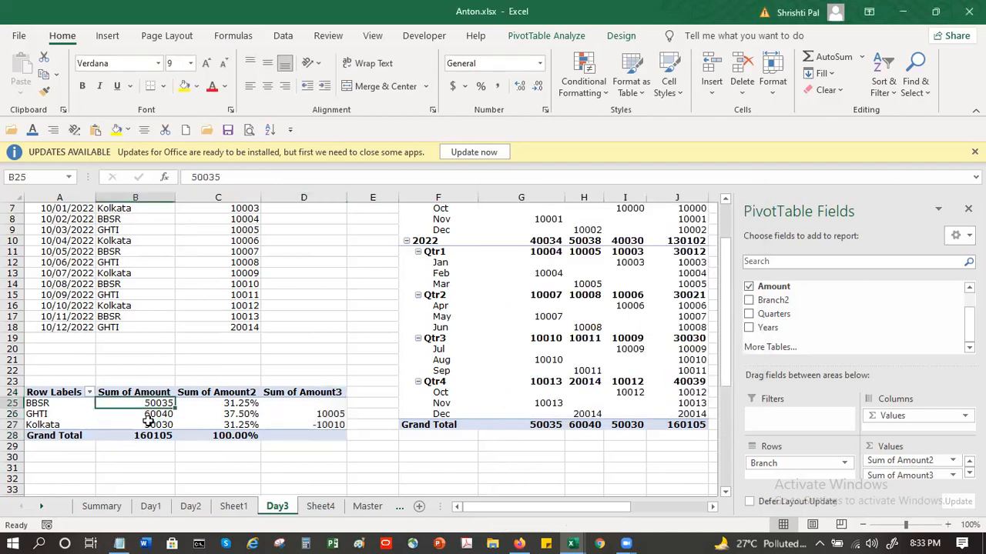
key("Down")
left_click(308, 416)
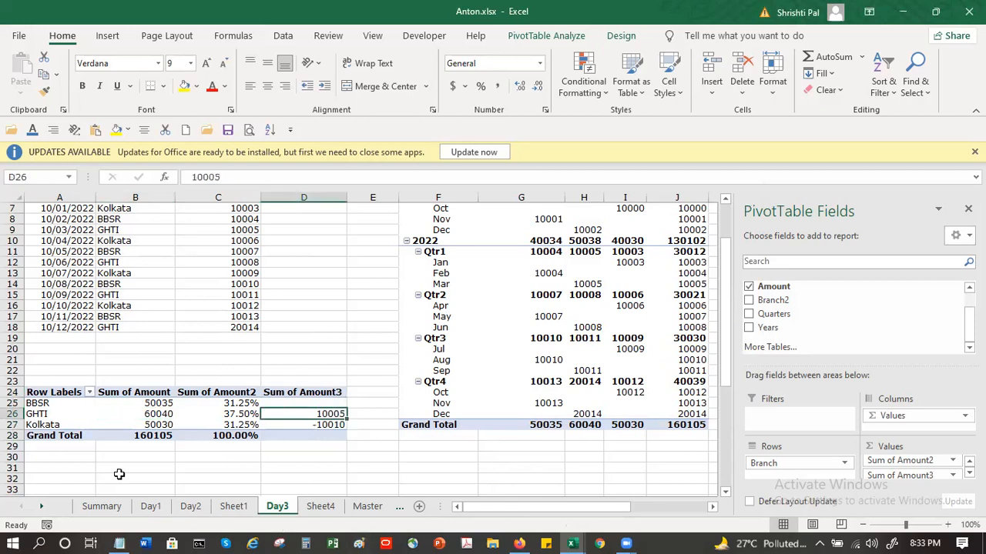
left_click(153, 435)
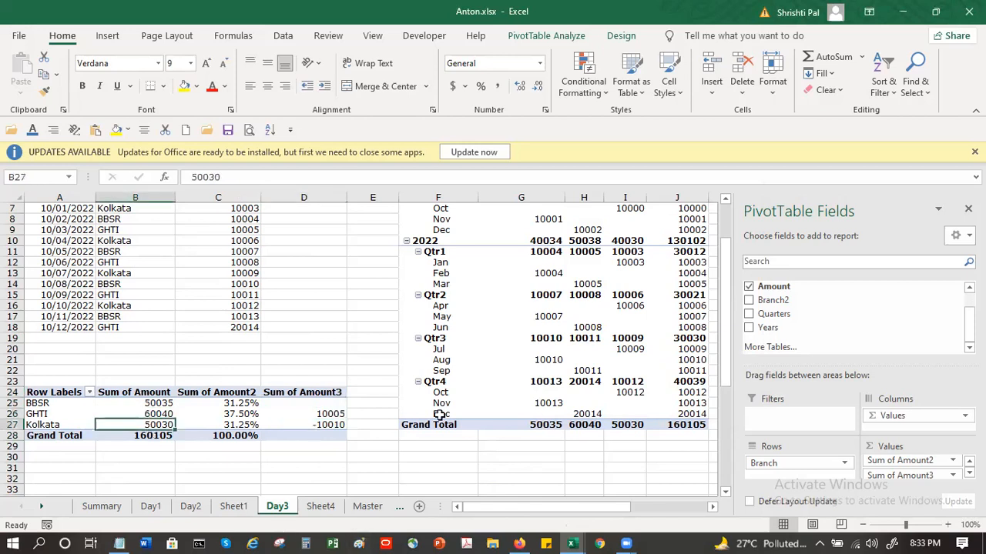
left_click(331, 424)
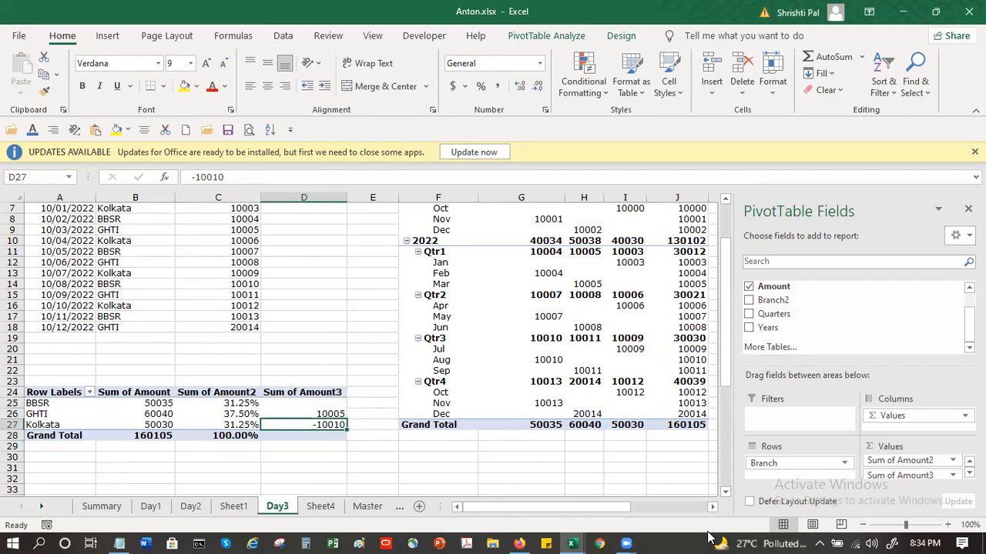
left_click(316, 392)
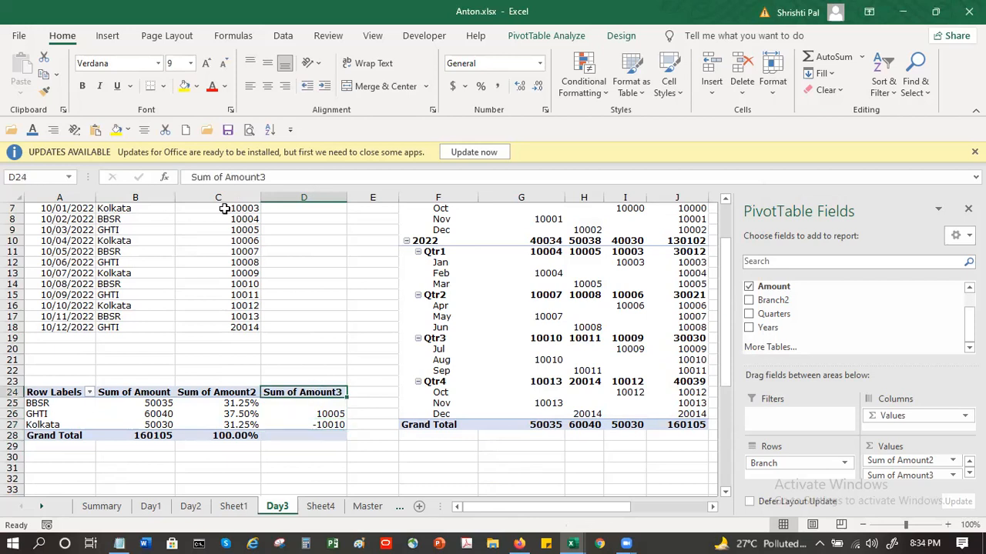
Step: Rename the Sum of Amount3 header in D24 to Difference Amount3
left_click_drag(224, 178, 160, 187)
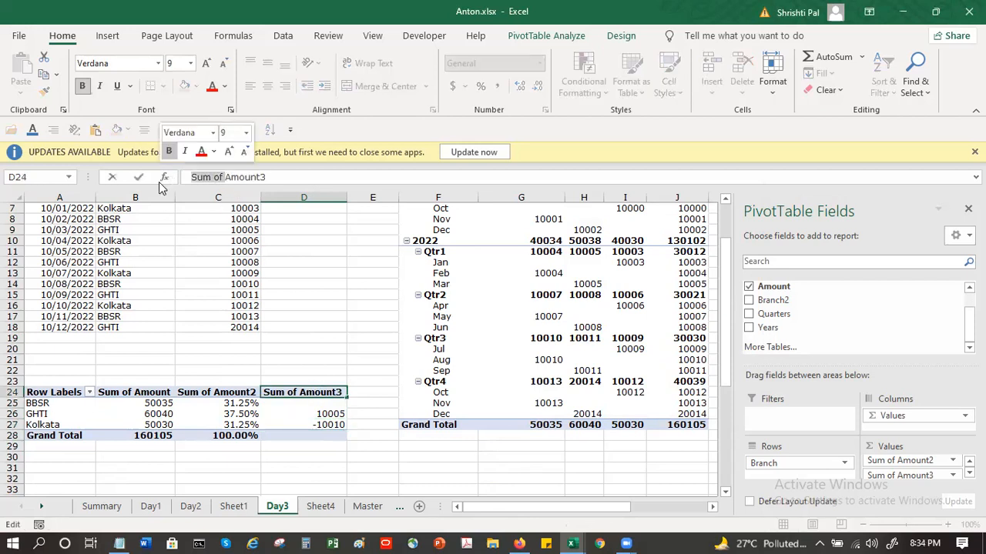
type("Differe")
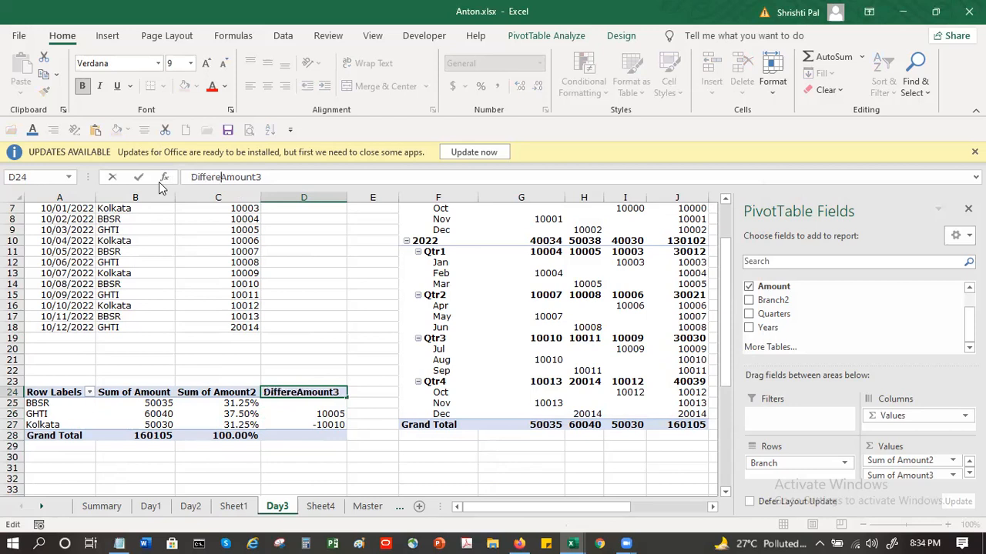
type("nce")
key("Return")
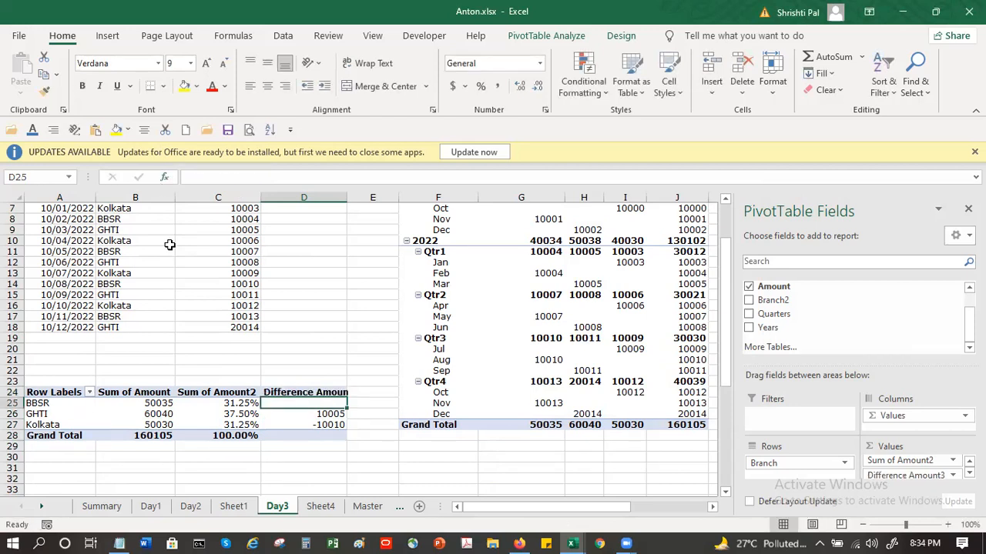
Step: Shorten the header in D24 to Difference Amt3
key("Up")
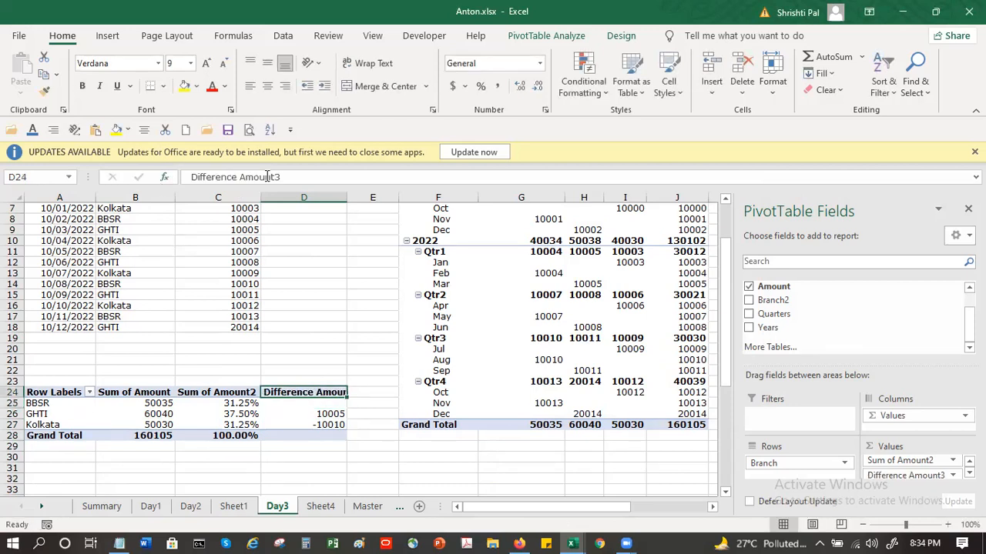
key("F2")
key("Left")
key("Left")
key("Left")
key("BackSpace")
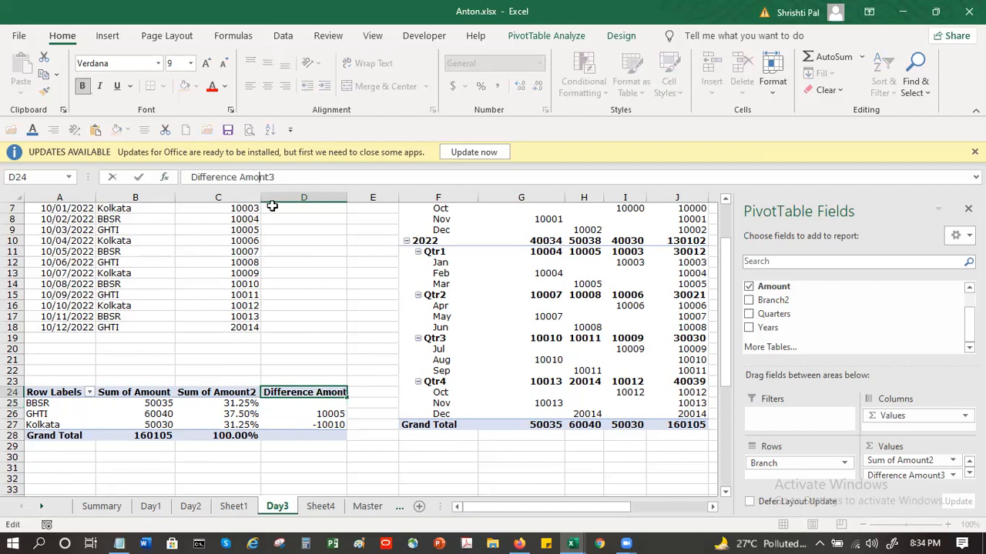
key("BackSpace")
key("BackSpace")
type("m")
key("Return")
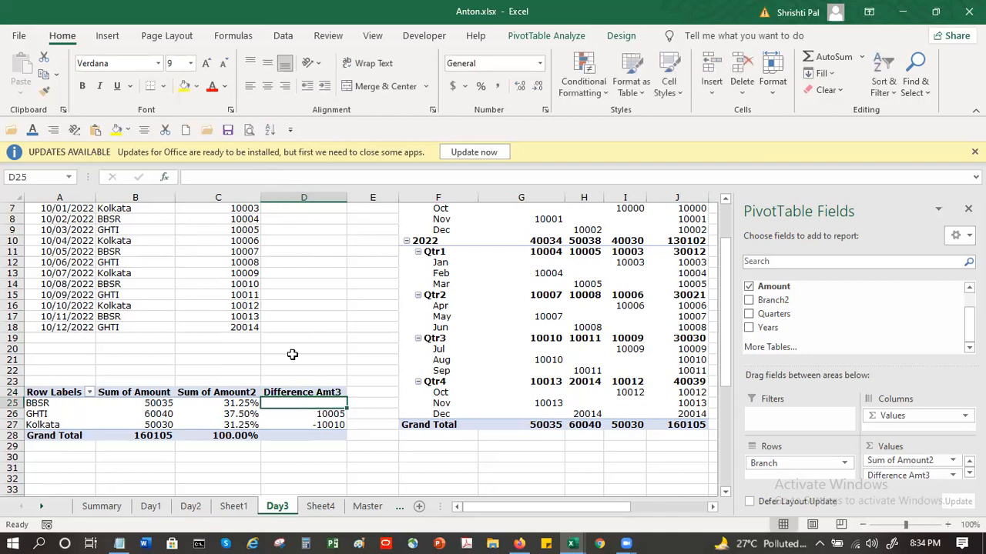
mouse_move(290, 435)
left_click(418, 455)
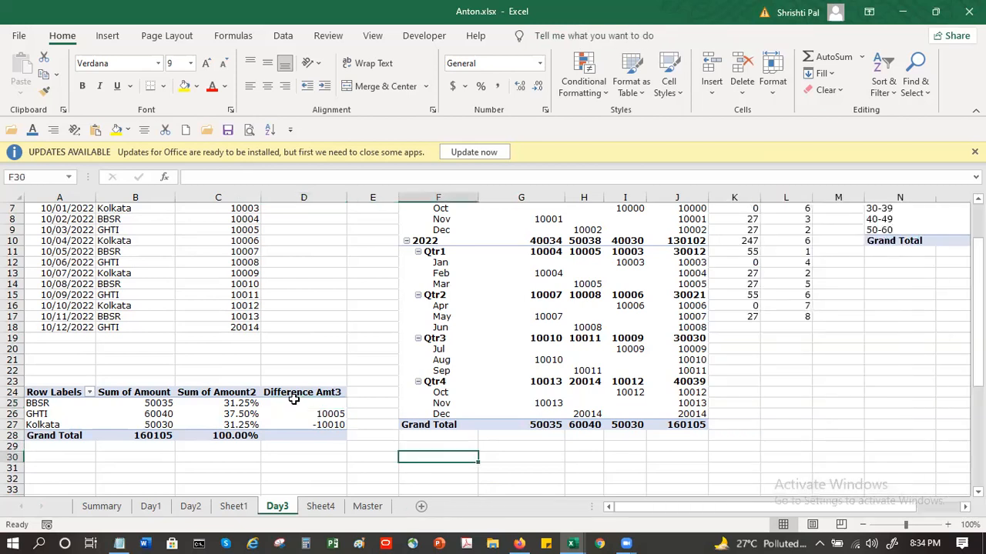
left_click(293, 402)
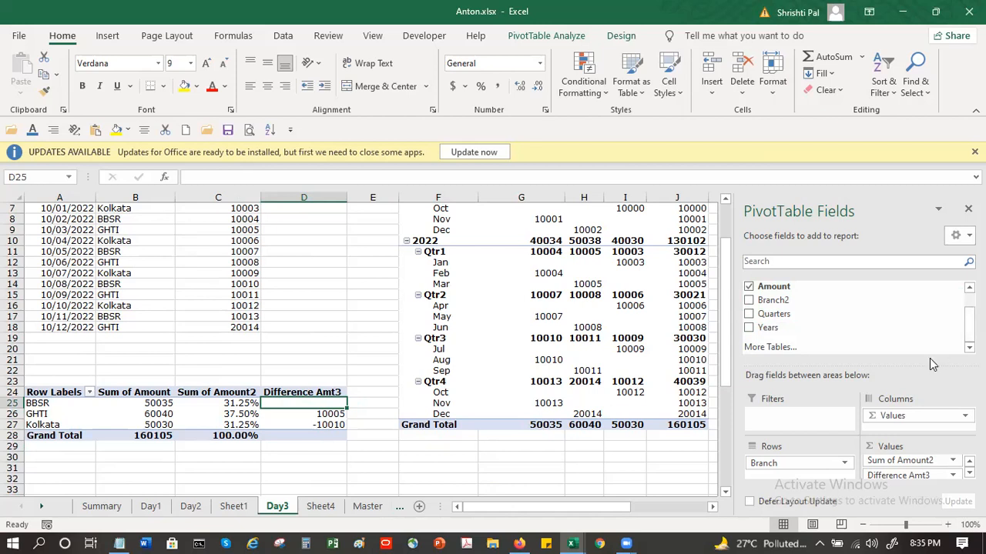
left_click(390, 464)
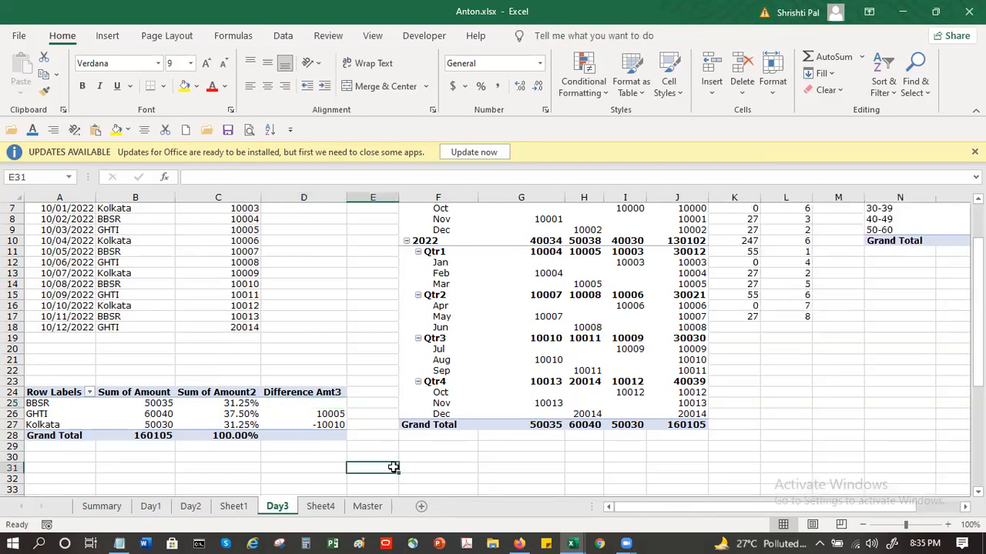
Step: Add Amount to the branch pivot table's values a fourth time
left_click(294, 403)
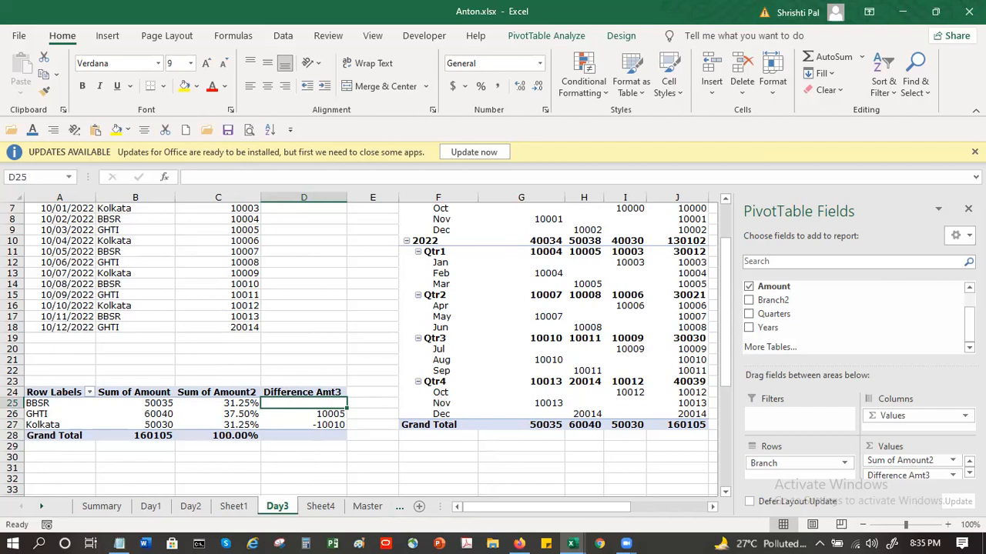
left_click_drag(795, 283, 395, 436)
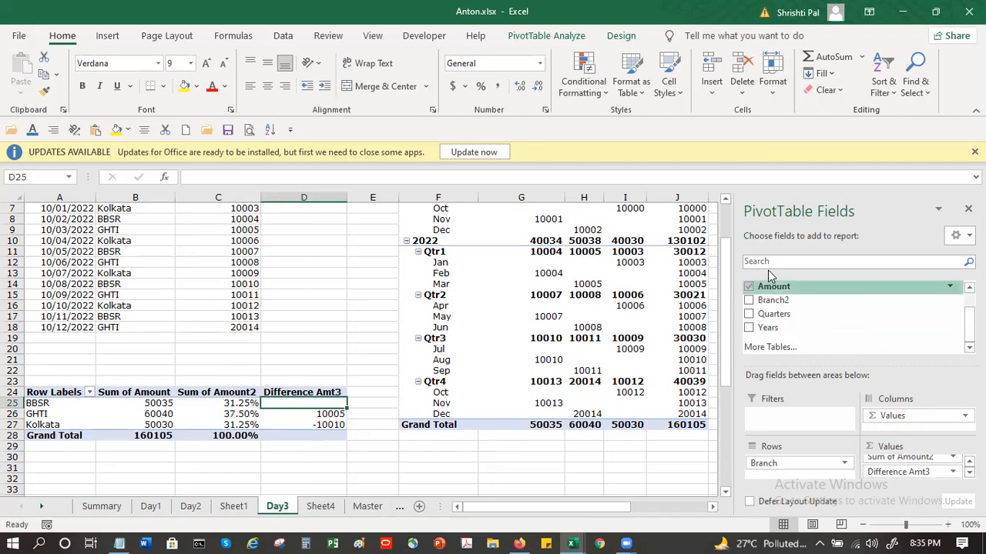
left_click_drag(780, 287, 908, 475)
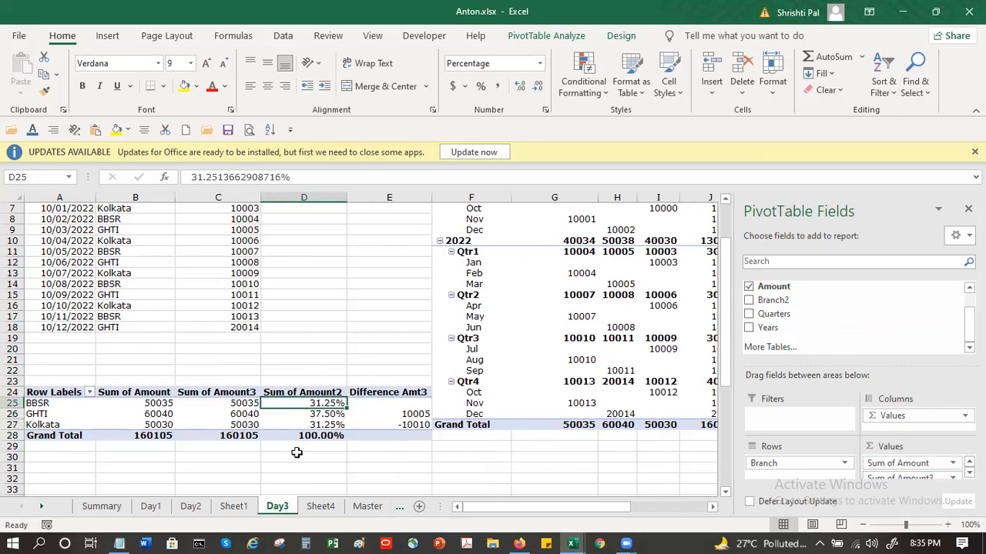
mouse_move(548, 507)
left_mouse_down()
mouse_move(570, 508)
mouse_move(549, 504)
left_mouse_up()
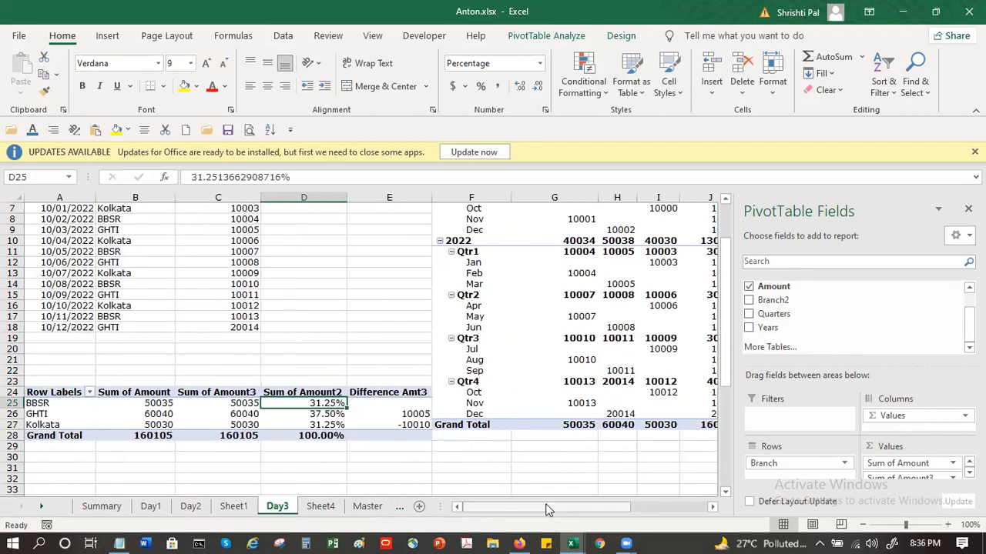
Step: Move the Sum of Amount3 field to the end of the branch pivot table's values
left_click(191, 394)
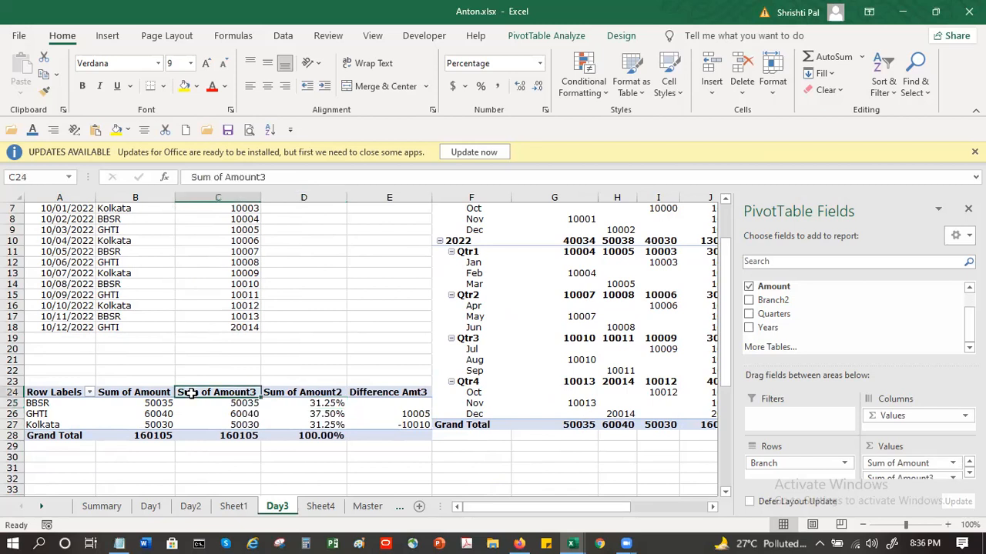
left_click(936, 478)
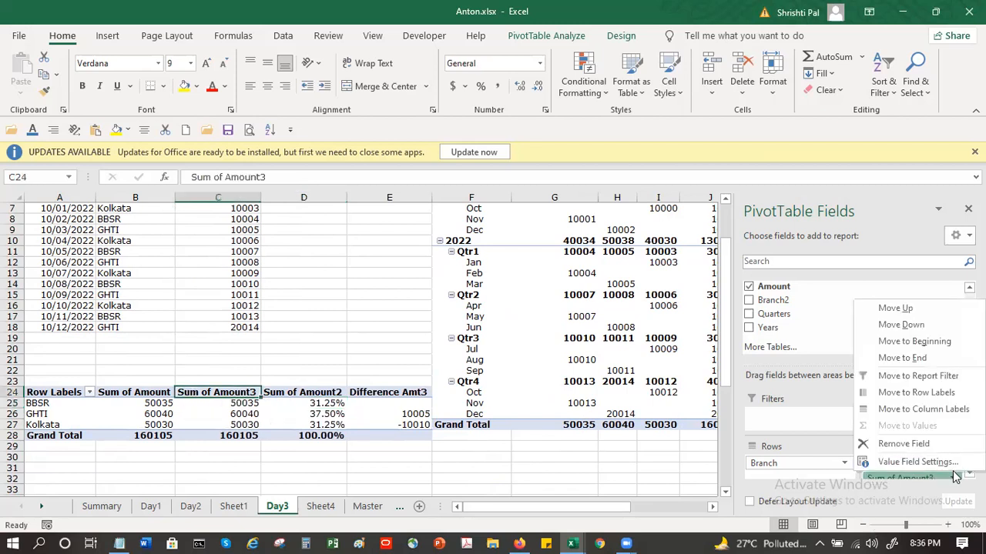
left_click(918, 358)
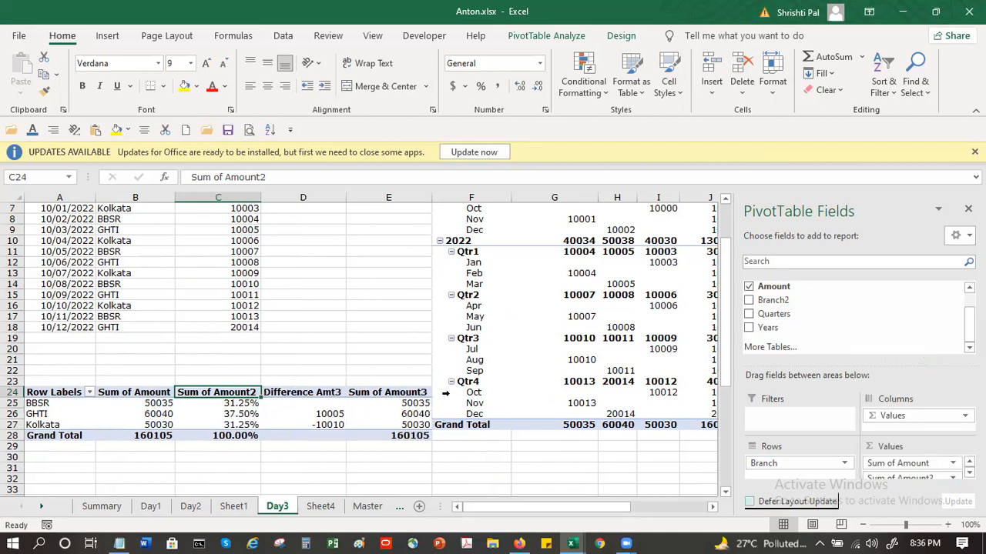
Step: Show the Sum of Amount3 values as % Of, with Branch as base field and (previous) as base item
left_click(415, 393)
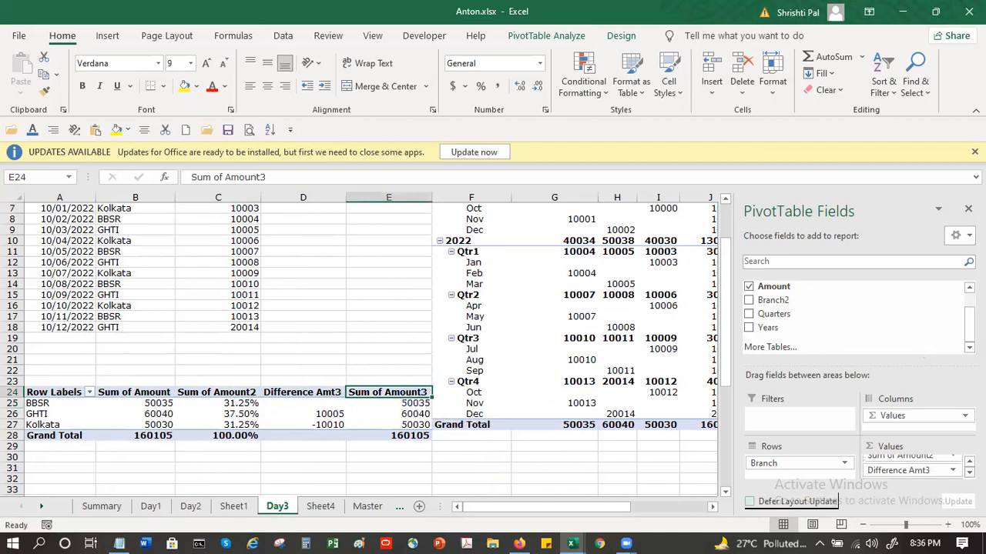
left_click(953, 472)
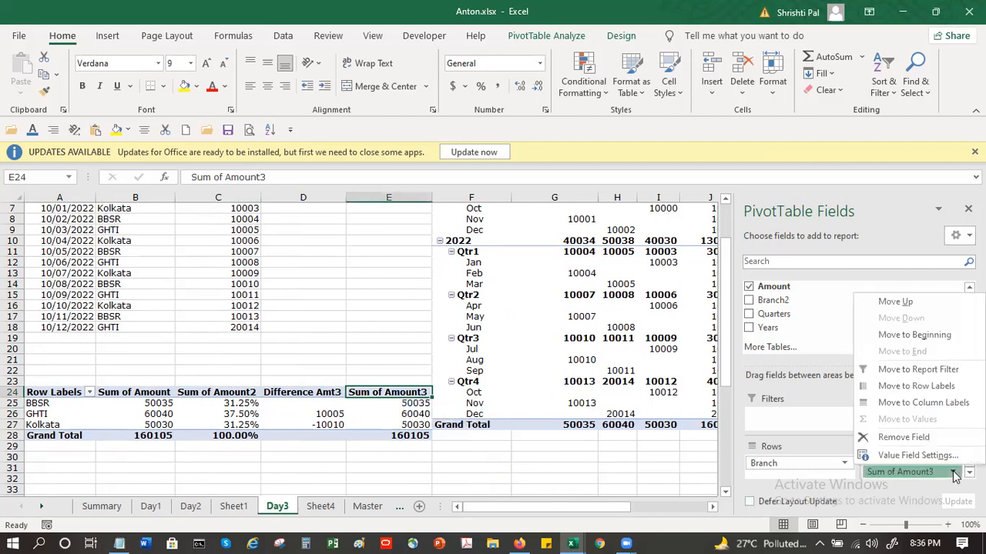
left_click(934, 455)
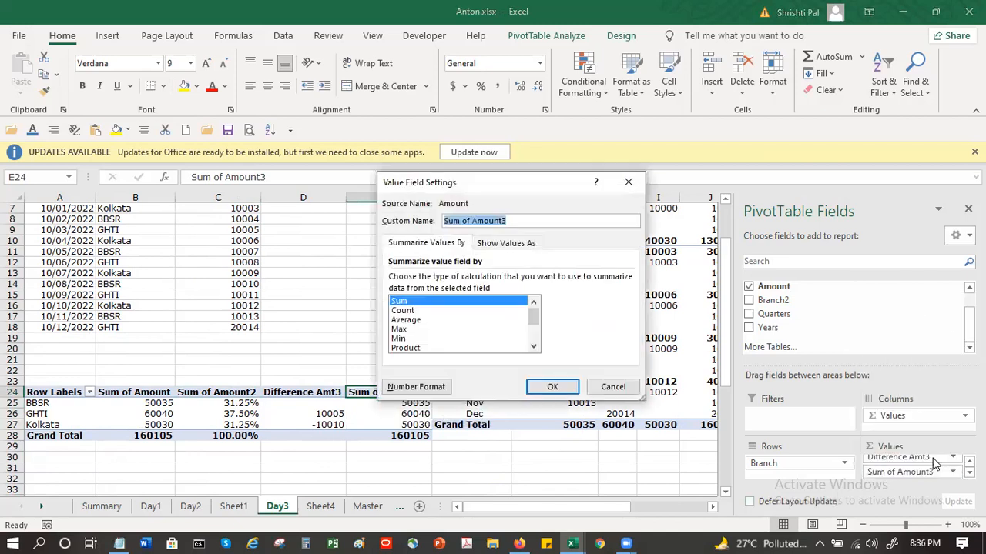
left_click(517, 242)
left_click(542, 281)
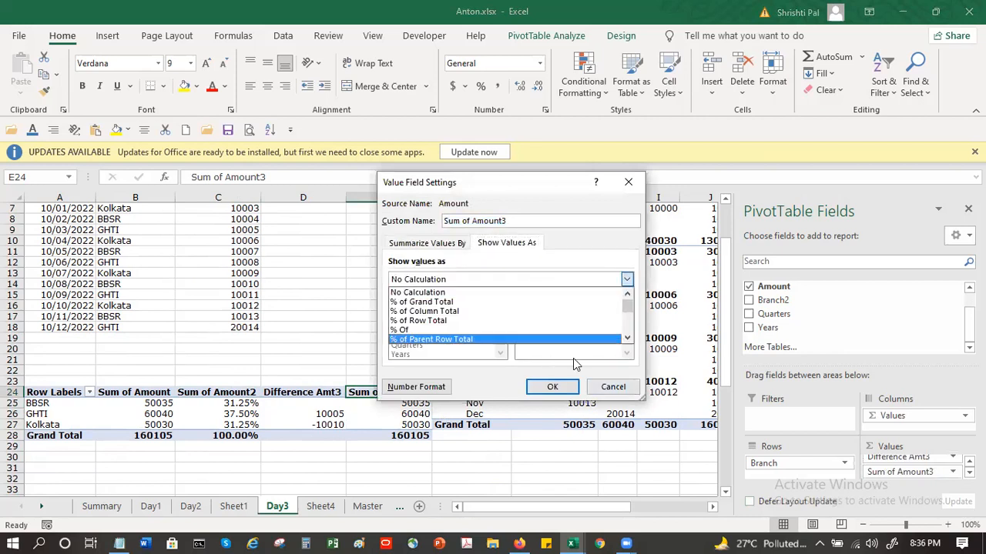
left_click(439, 329)
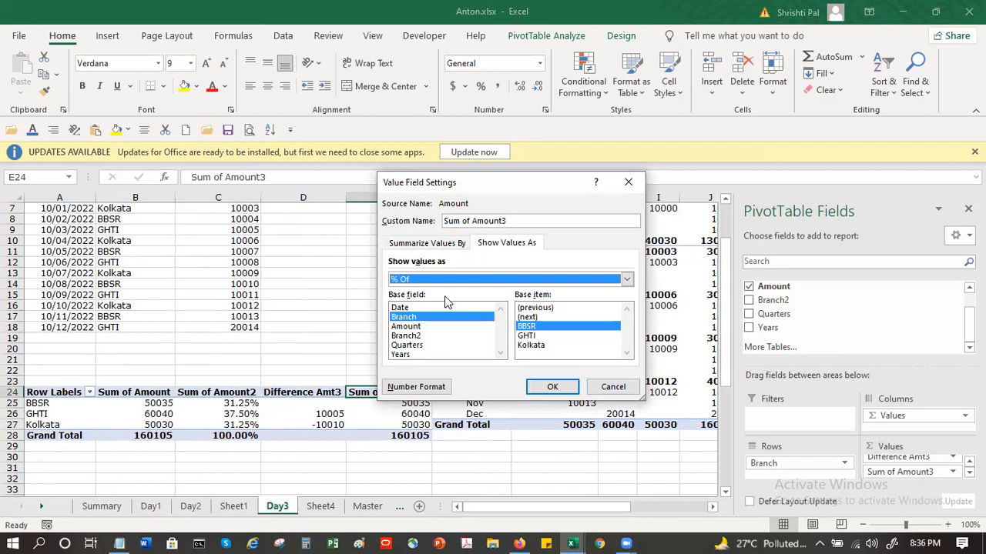
left_click(535, 308)
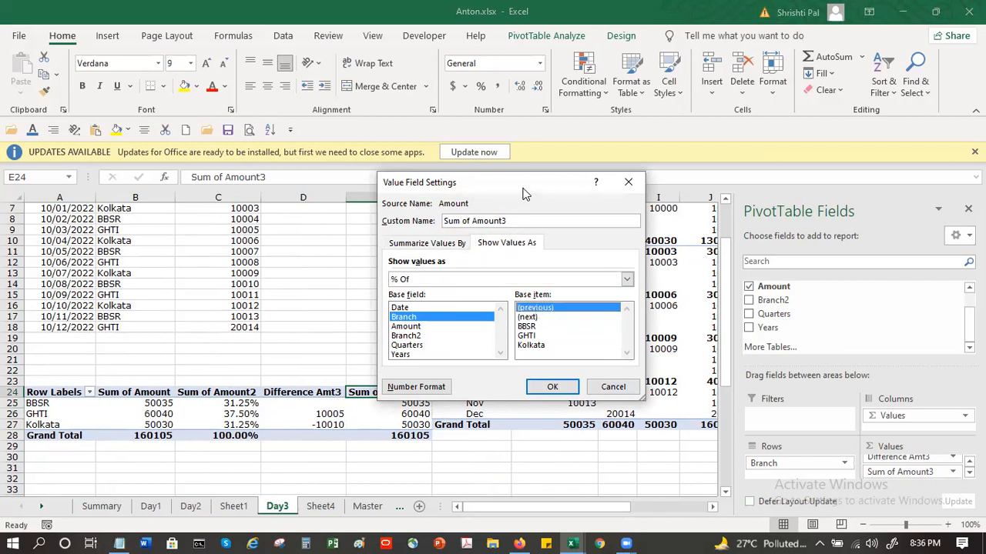
left_click_drag(522, 193, 743, 193)
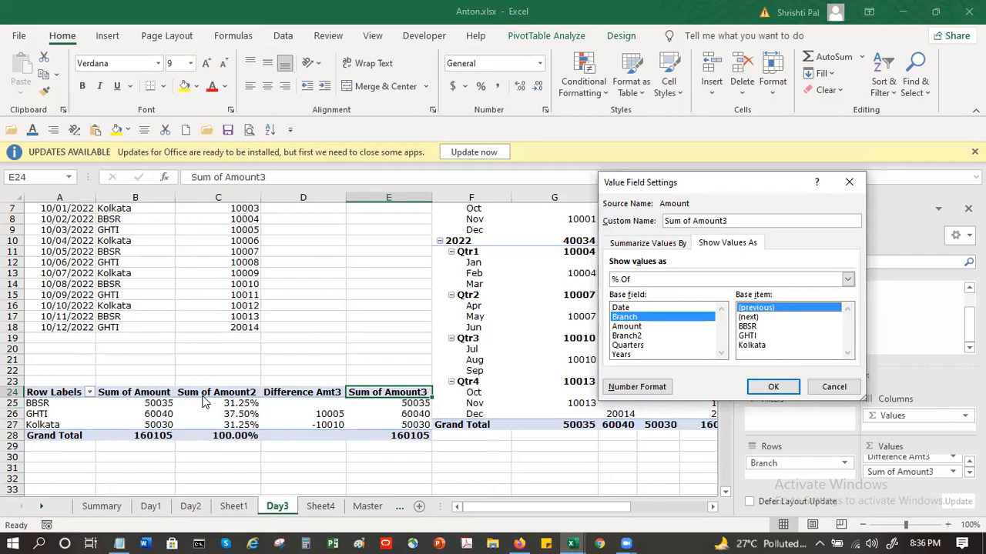
left_click(760, 389)
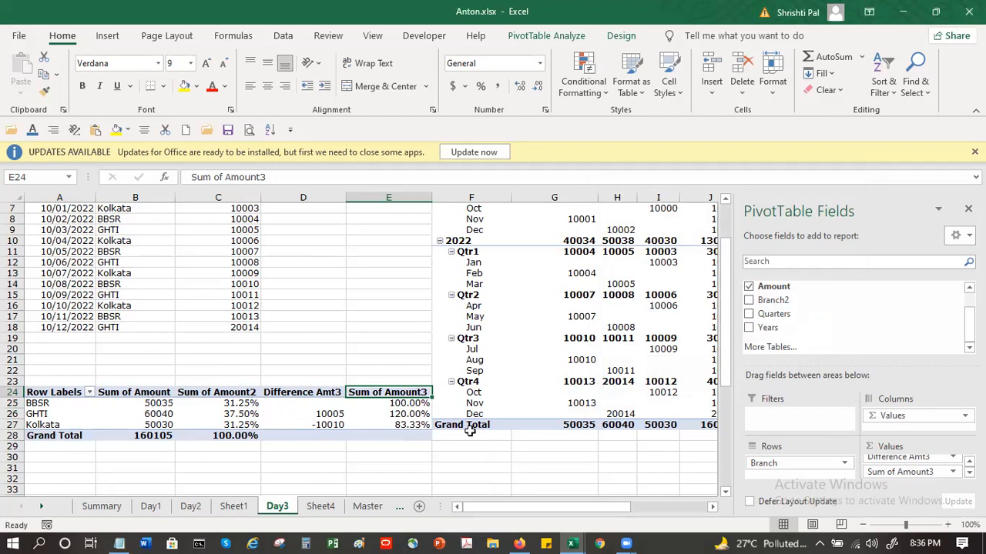
Step: Examine the GHTI percentage and the neighbouring cells in the Sum of Amount3 column
left_click(422, 414)
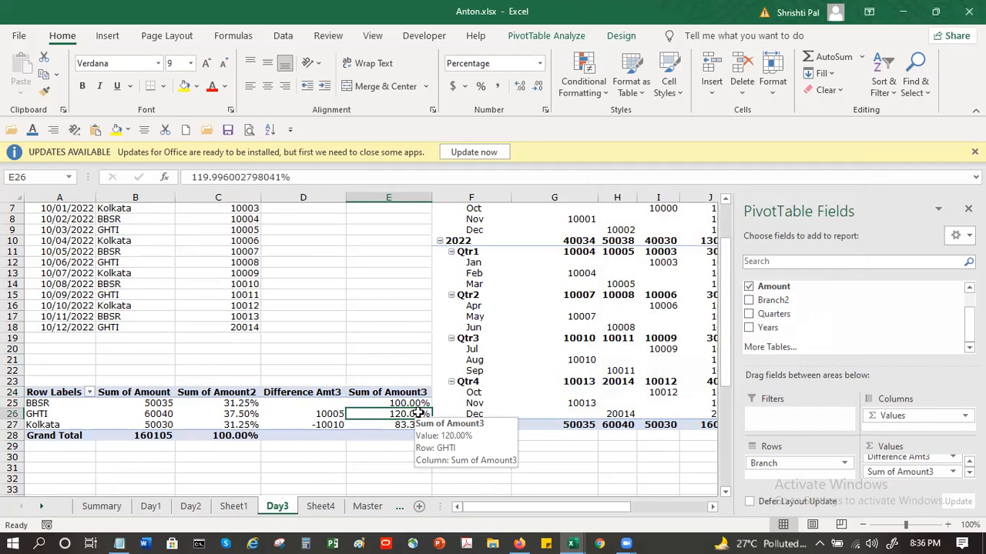
left_click(416, 436)
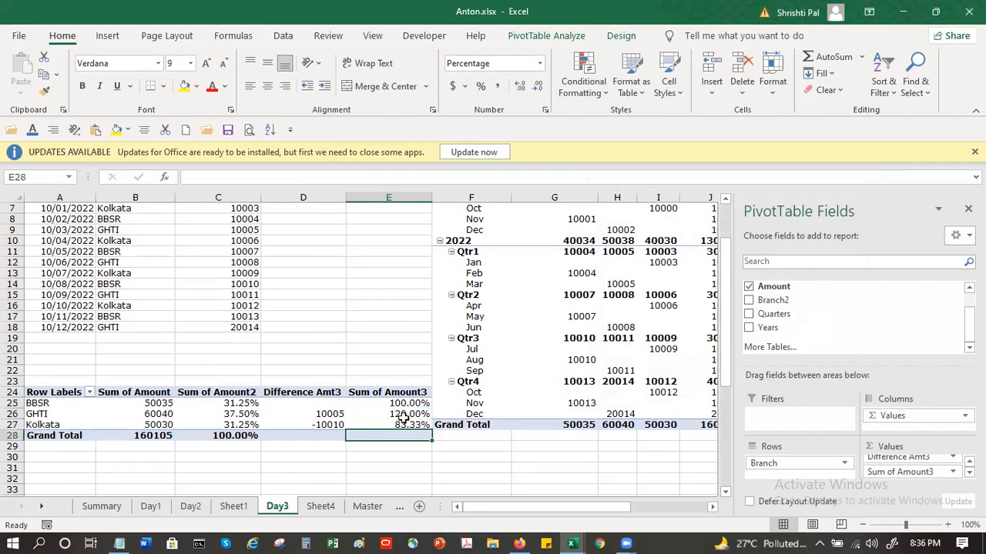
left_click(403, 416)
Step: Insert several blank columns at column F, between the branch pivot table and the date pivot table
left_click_drag(843, 304, 916, 467)
left_click(500, 313)
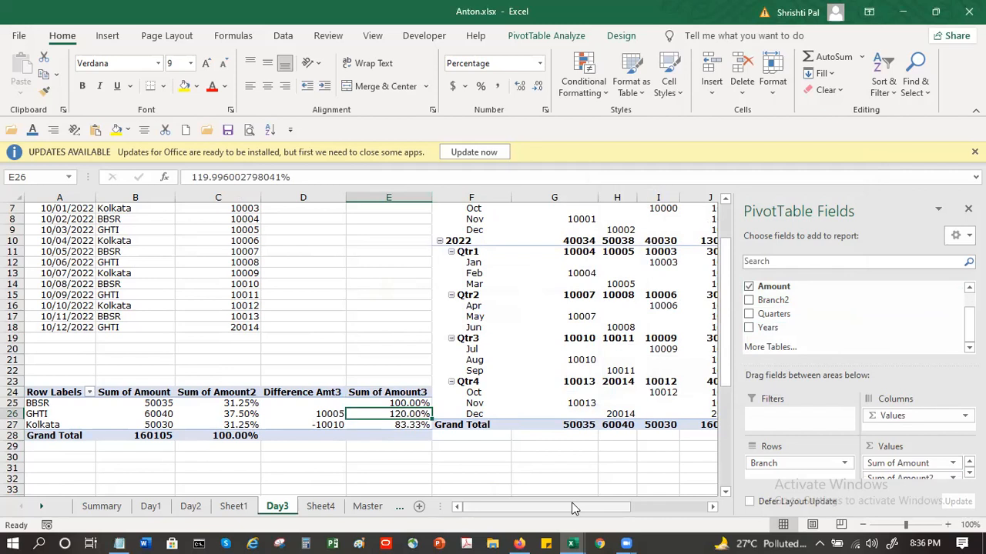
scroll(586, 485, "up", 2)
left_click(713, 506)
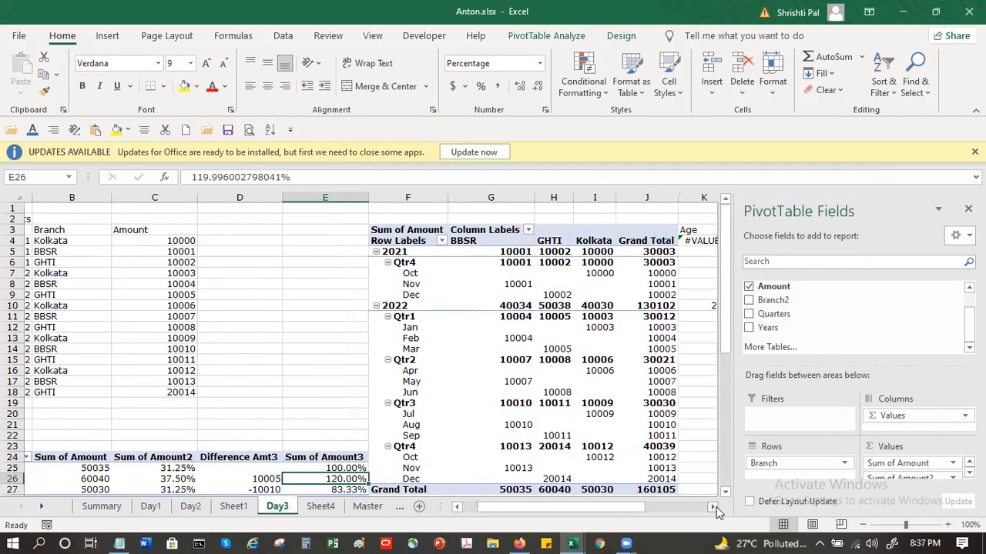
left_click(380, 191)
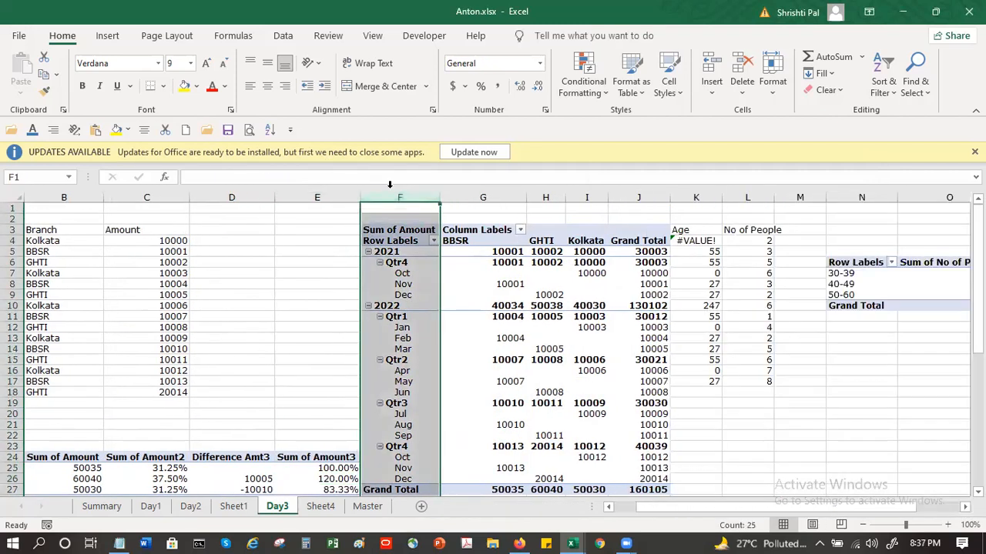
left_click(711, 68)
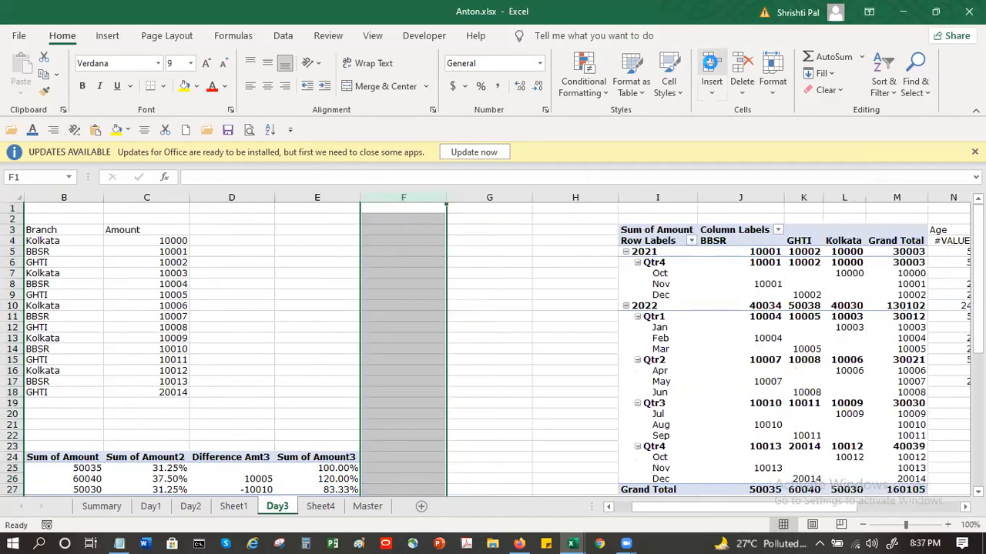
Step: Add Amount to the branch pivot table's values a fifth time, ahead of the other value fields
left_click(324, 467)
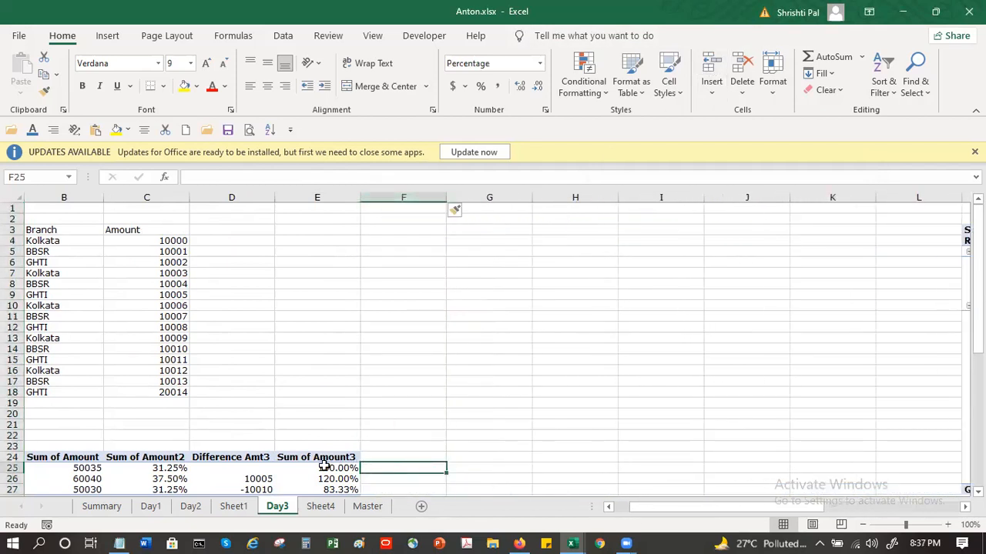
left_click_drag(875, 289, 902, 462)
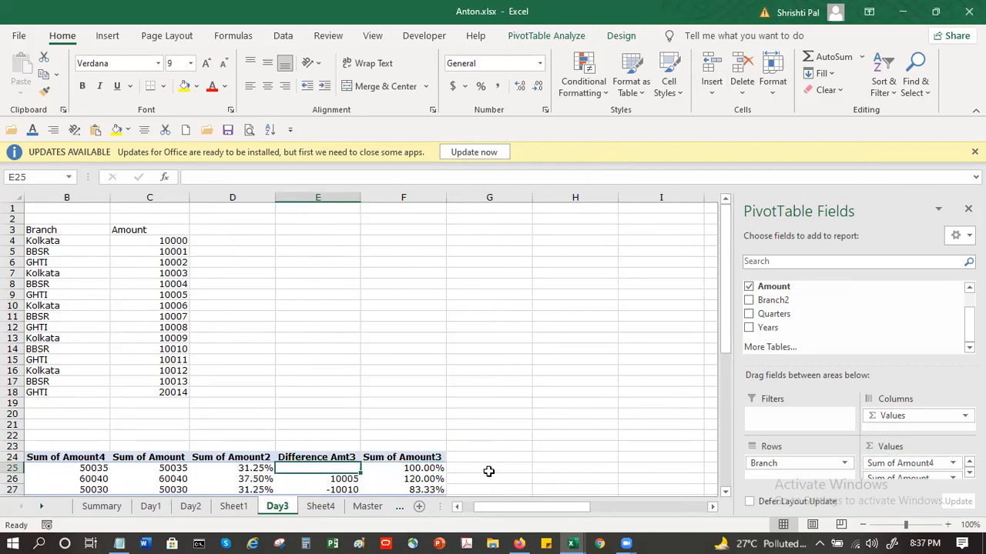
Step: Move Sum of Amount4 to the end of the value fields in the branch pivot table
left_click(83, 470)
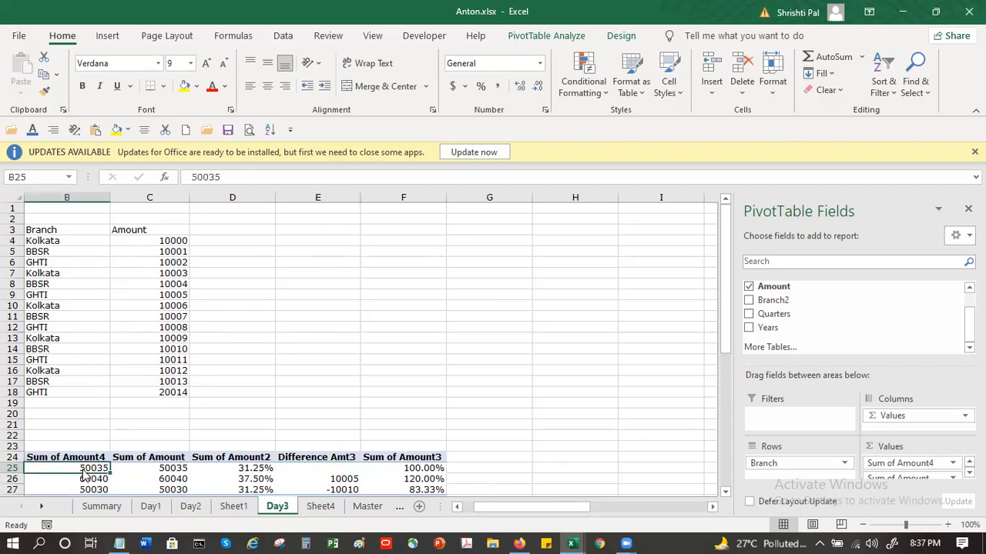
right_click(83, 472)
mouse_move(197, 353)
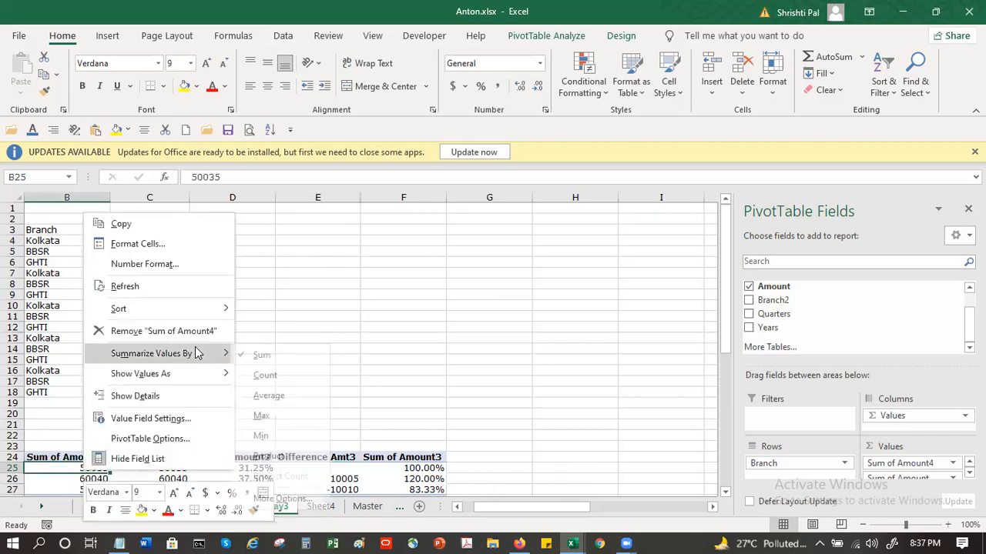
mouse_move(193, 315)
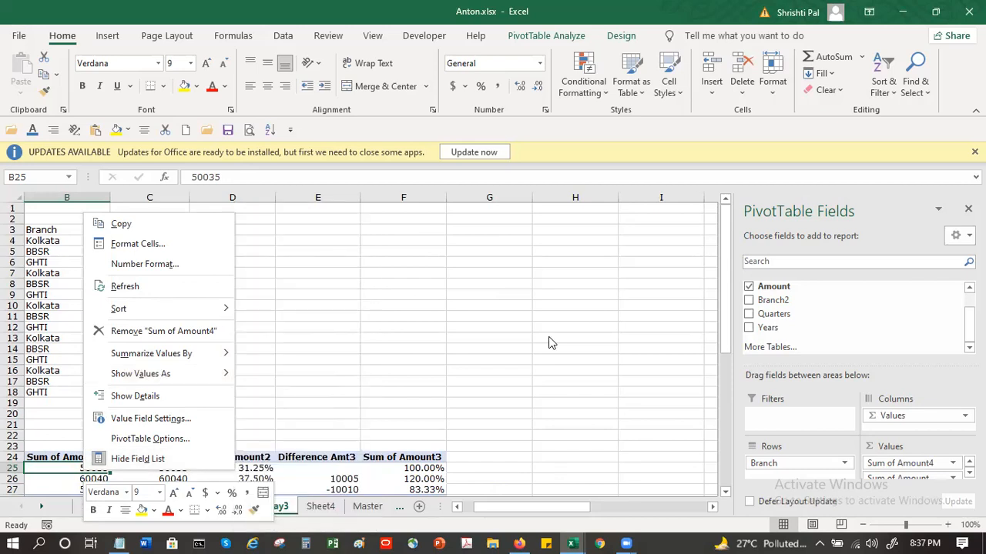
scroll(43, 392, "down", 2)
left_click_drag(46, 394, 62, 423)
right_click(63, 425)
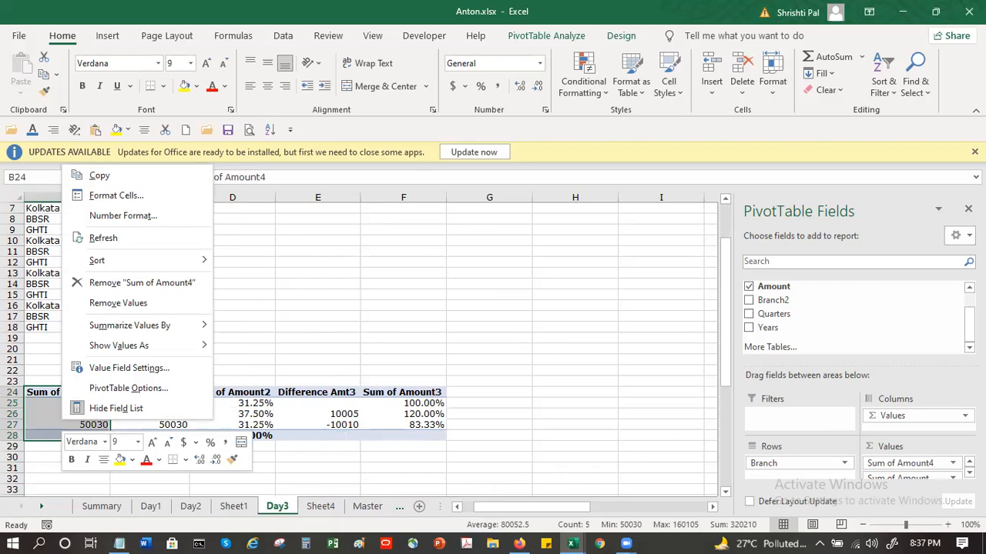
left_click(955, 463)
key("Escape")
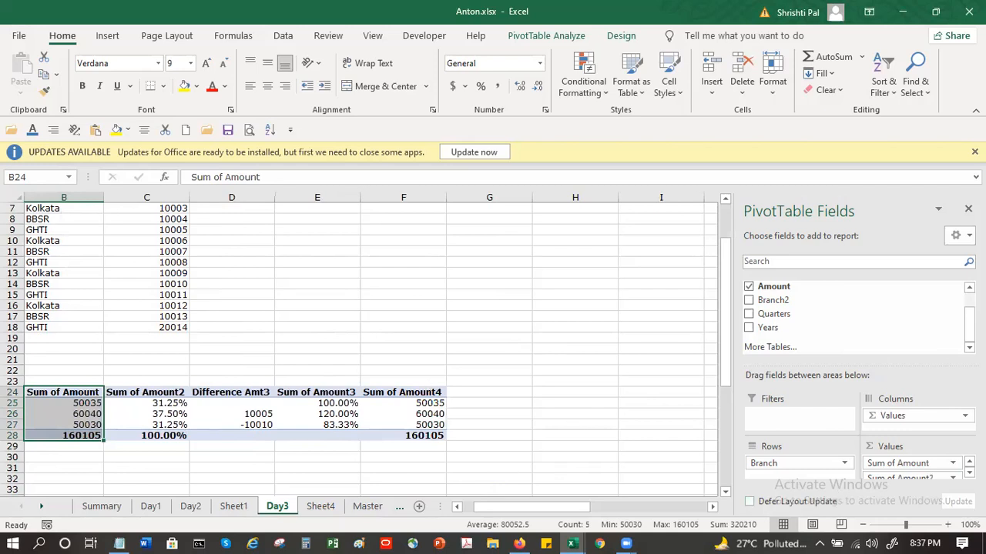
Step: Show the Sum of Amount4 values as Running Total In, with Branch as the base field
right_click(435, 422)
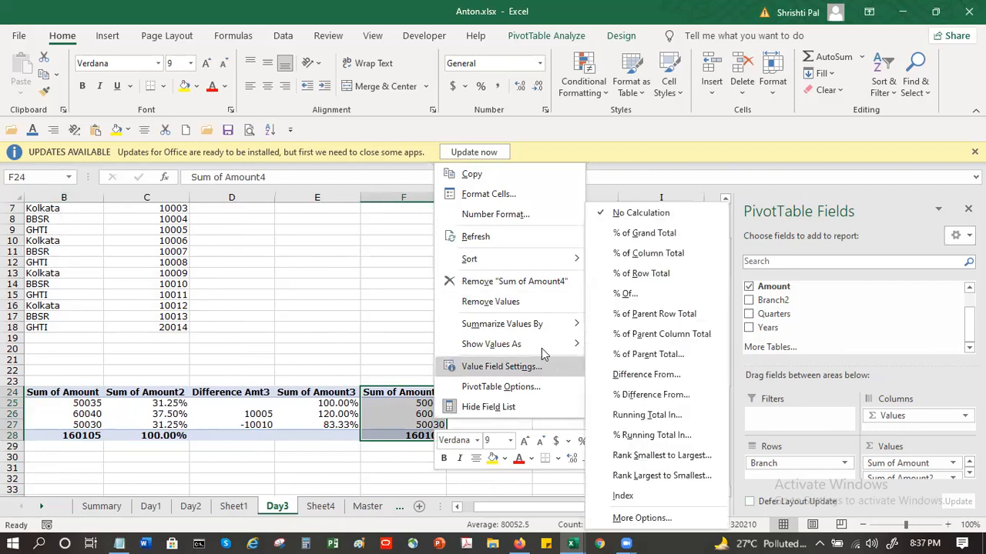
left_click(551, 367)
left_click(556, 318)
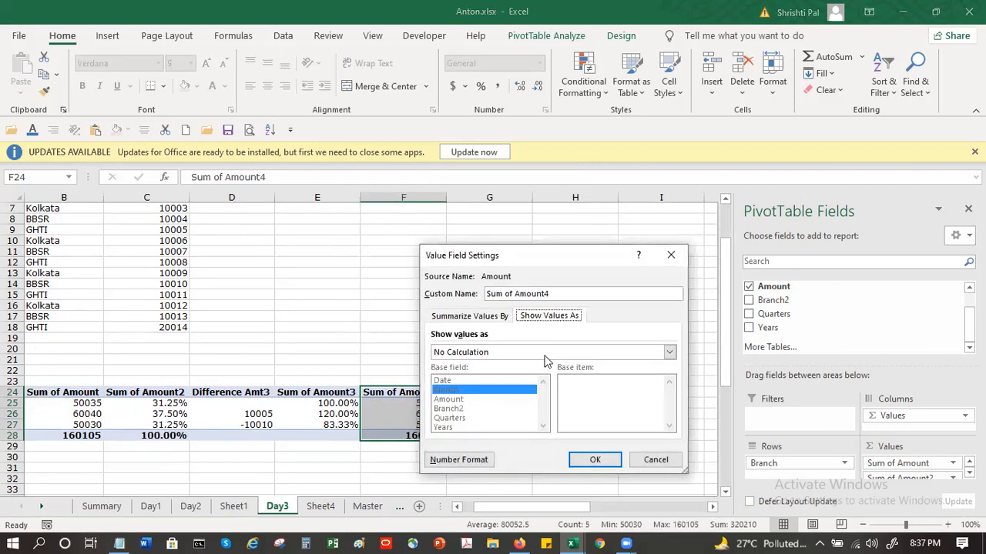
left_click(545, 351)
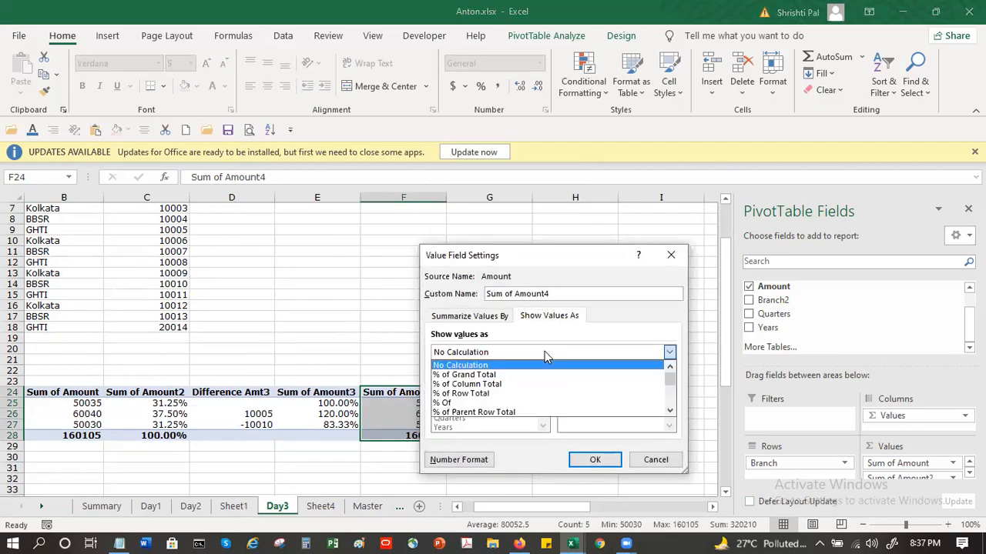
left_click(669, 412)
left_click(669, 412)
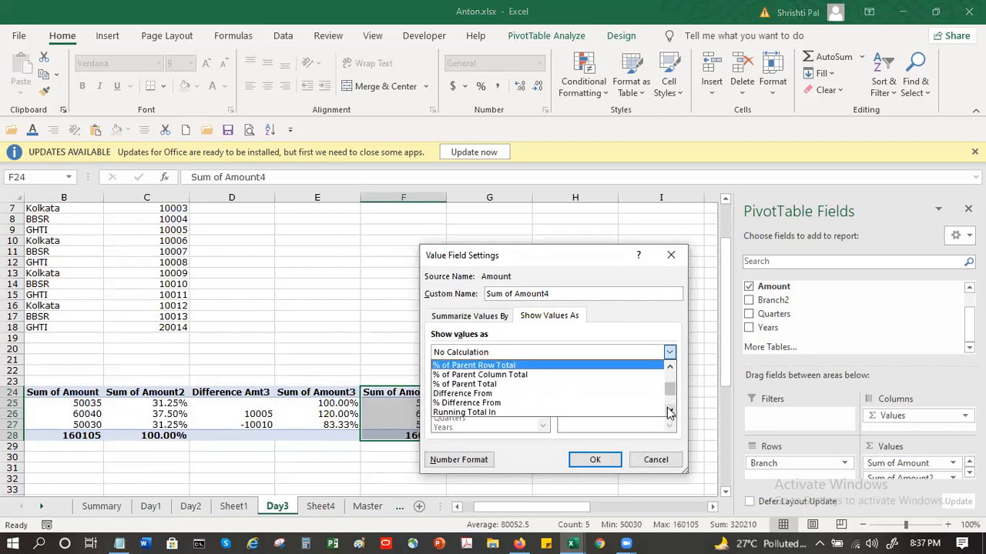
left_click(669, 412)
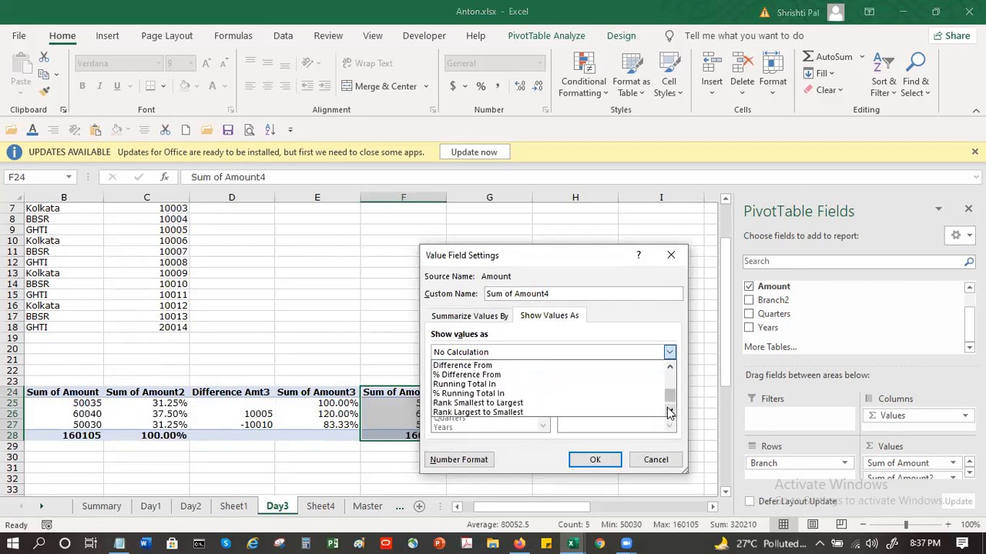
left_click(502, 384)
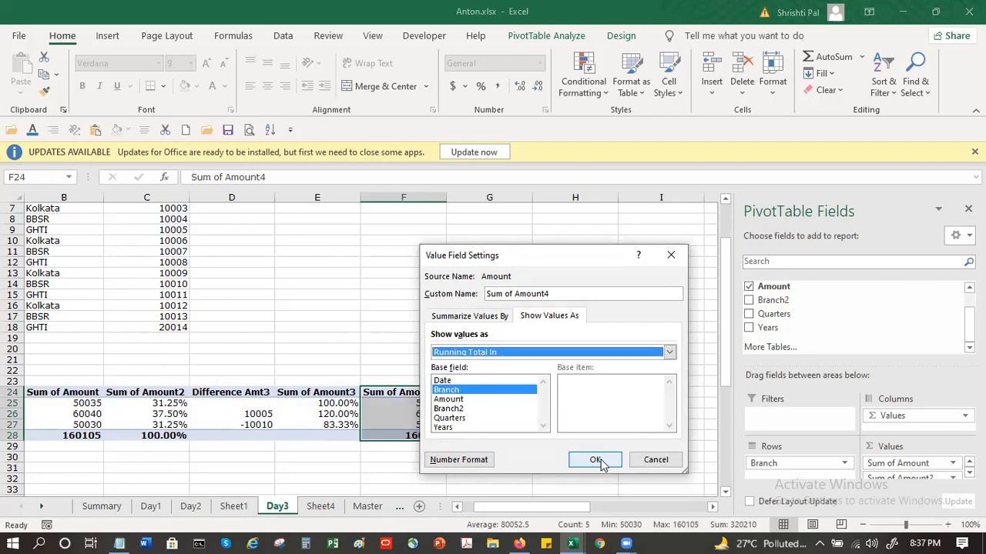
left_click(596, 459)
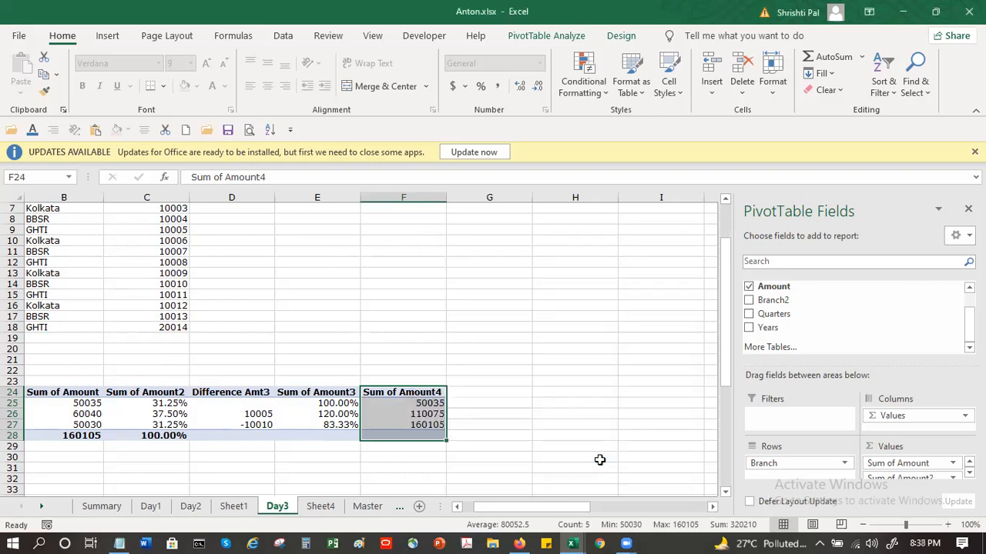
Step: Compare the three branch amounts in Sum of Amount with Kolkata's cumulative value in the Sum of Amount4 column
left_click(89, 403)
left_click(89, 414)
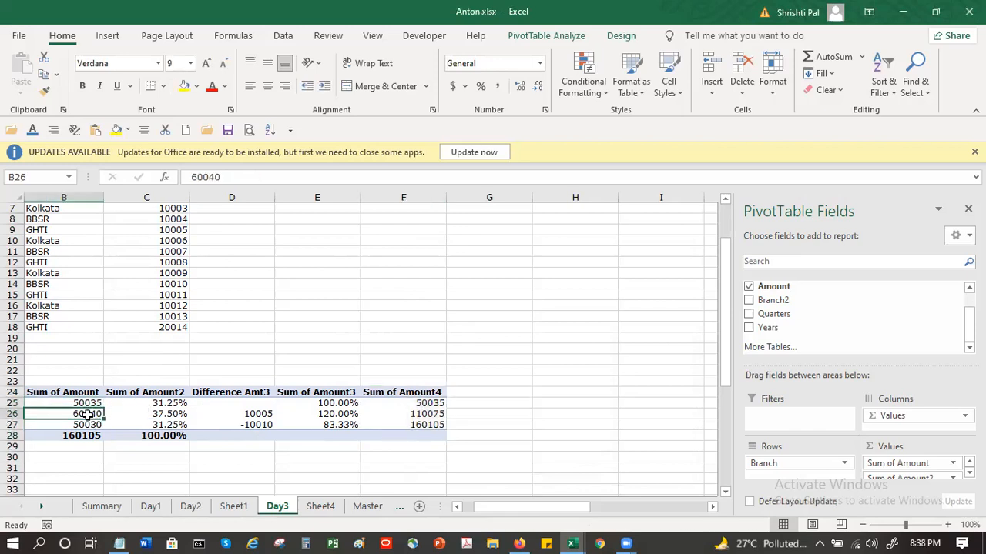
left_click(87, 428)
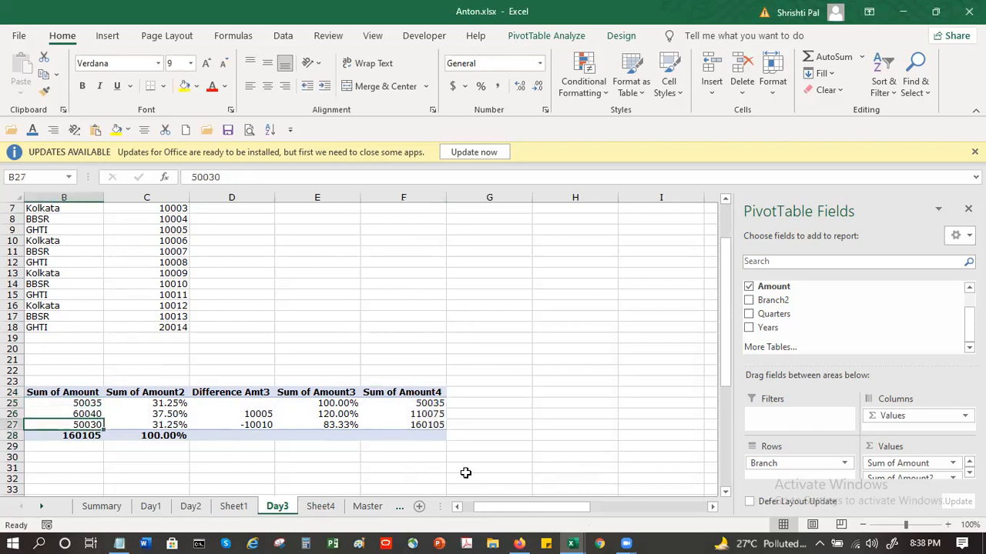
left_click(440, 427)
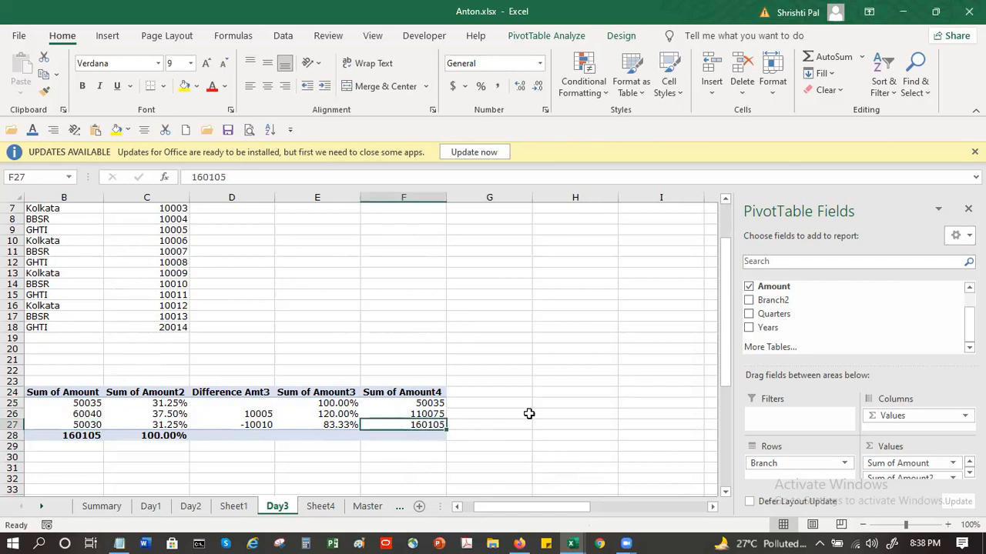
Step: Rename the Sum of Amount4 header in the branch pivot table to Running Total
left_click(423, 393)
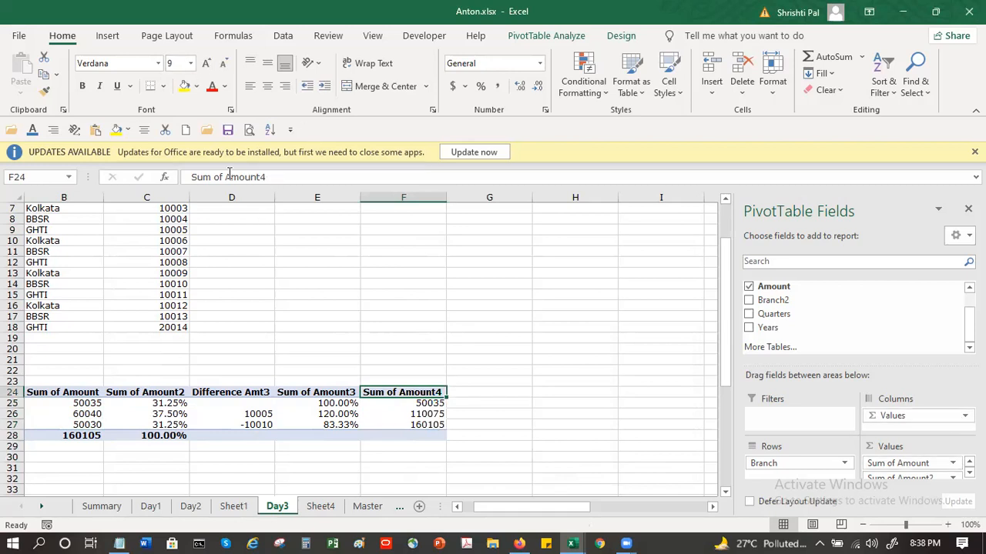
left_click_drag(224, 176, 165, 180)
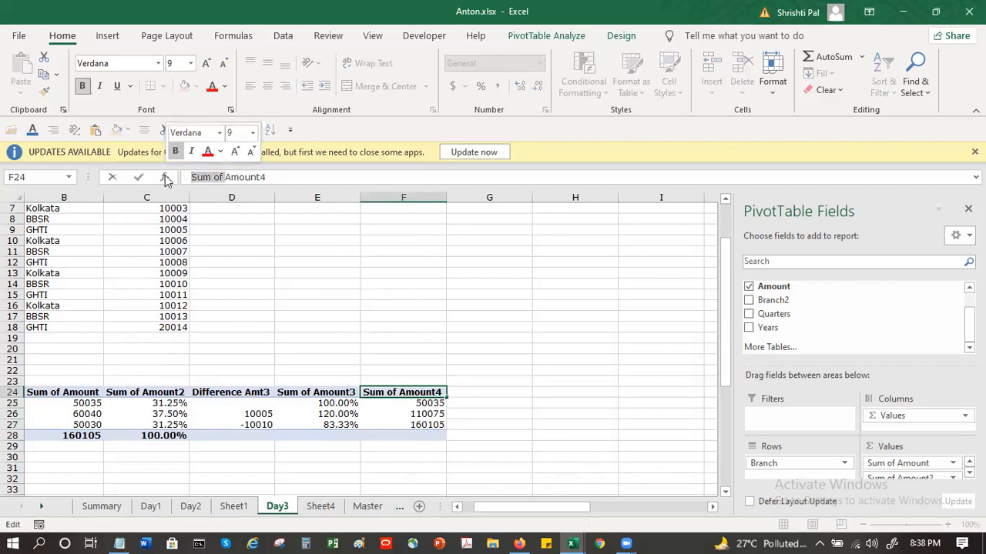
type("Running")
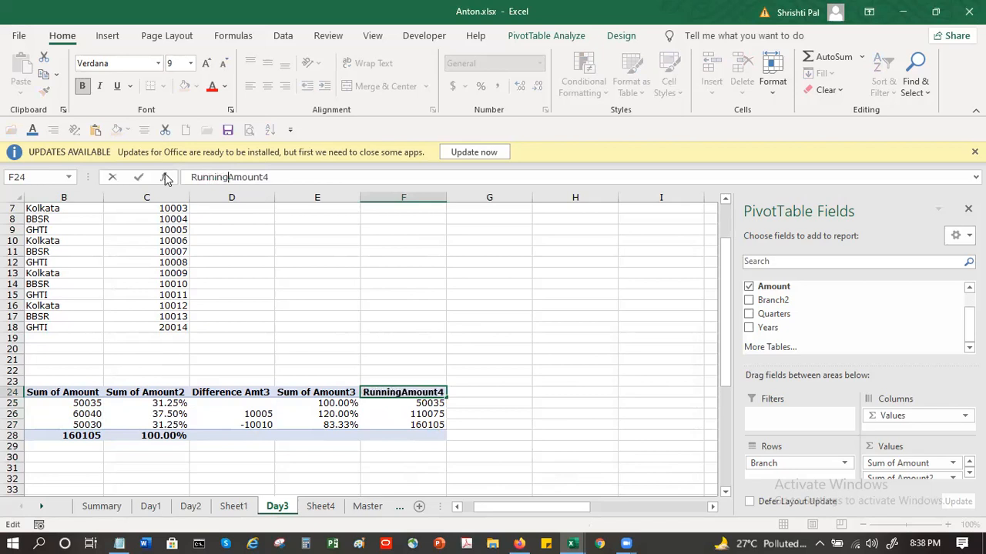
key("End")
key("BackSpace")
key("BackSpace")
key("BackSpace")
key("BackSpace")
key("BackSpace")
type("Total")
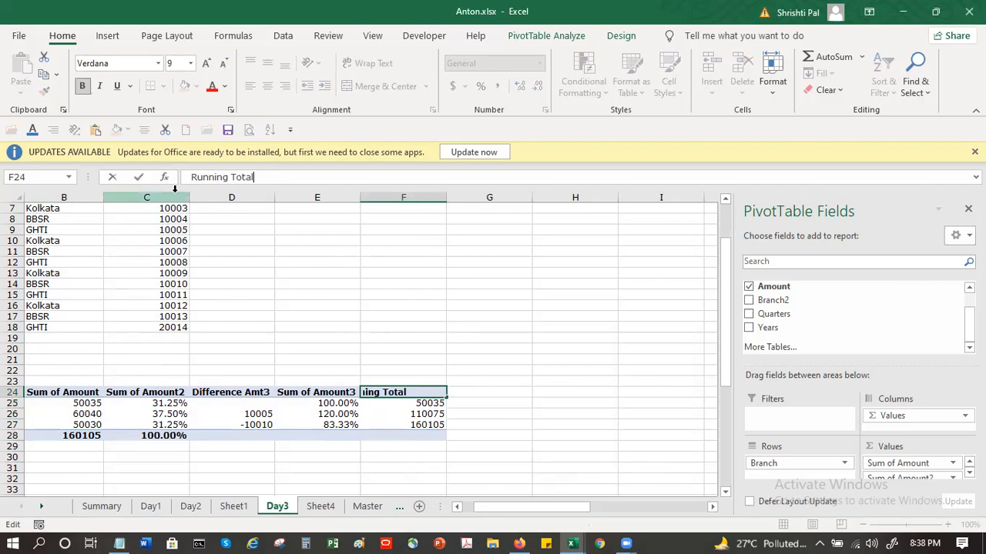
key("Return")
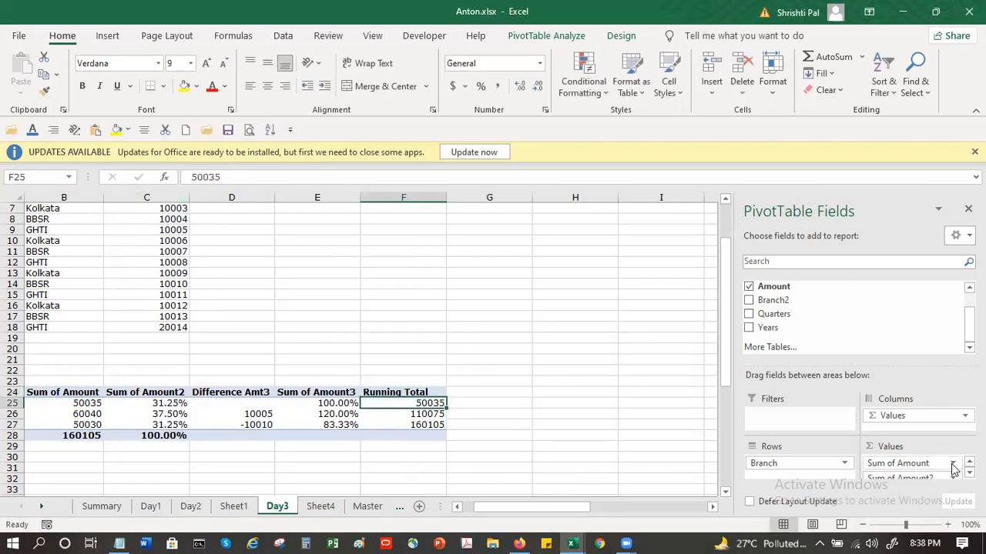
scroll(955, 469, "down", 2)
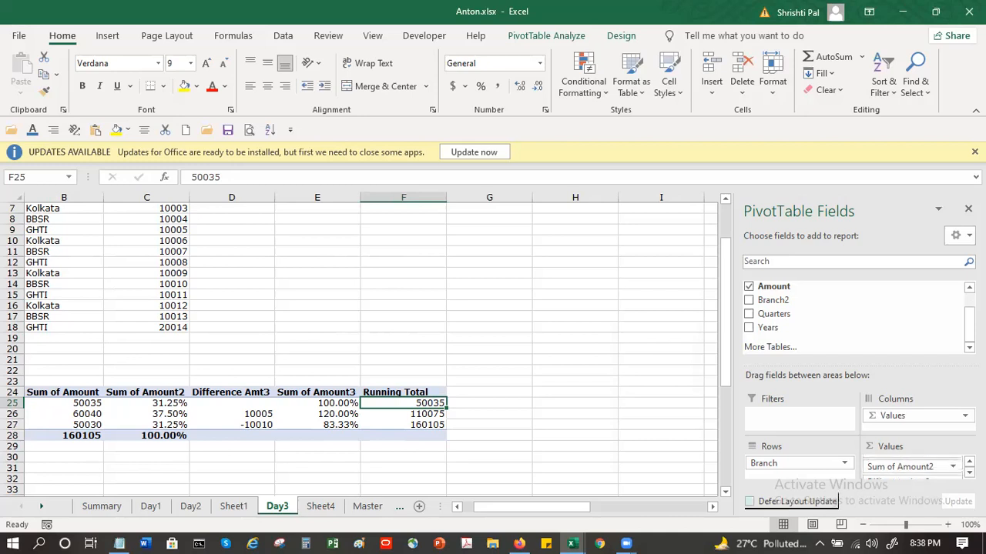
right_click(405, 403)
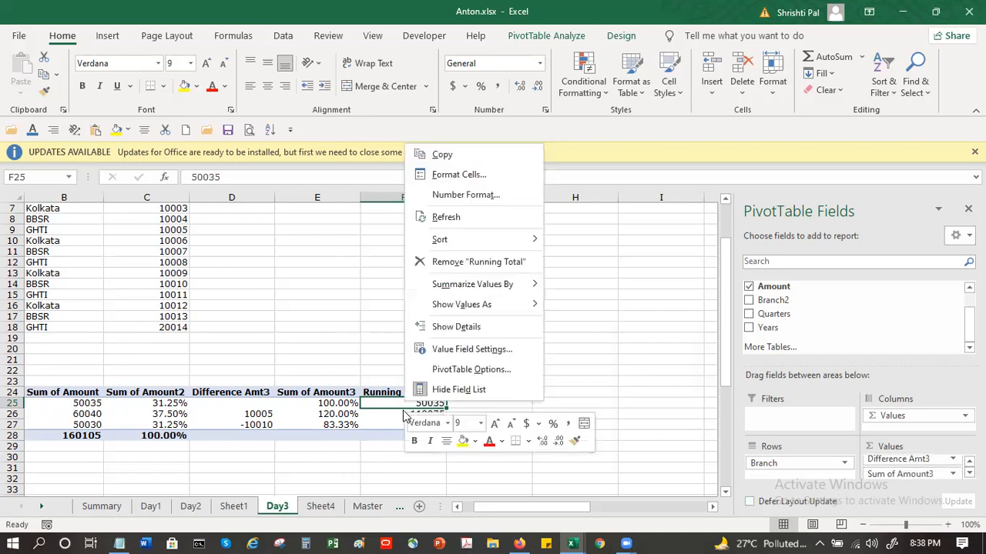
left_click(465, 370)
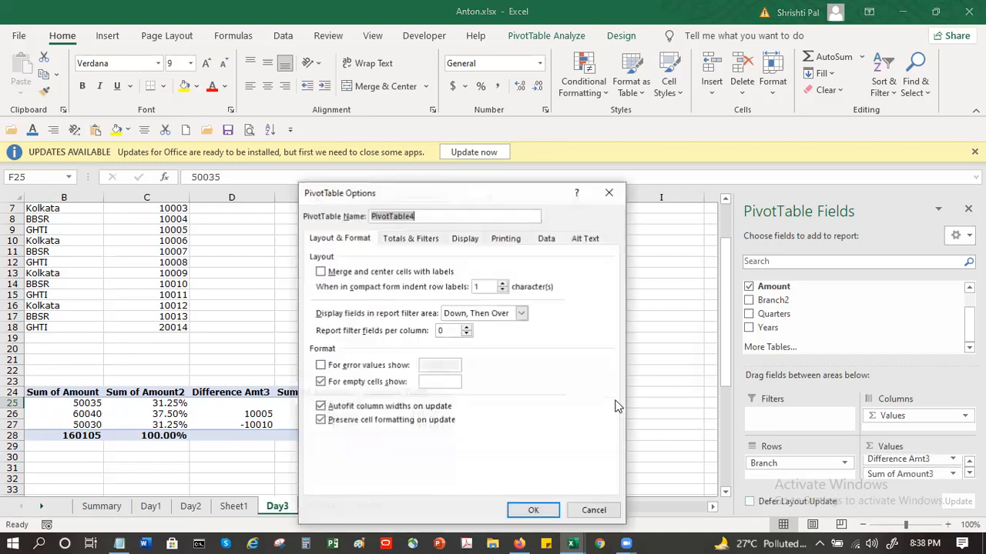
left_click(594, 513)
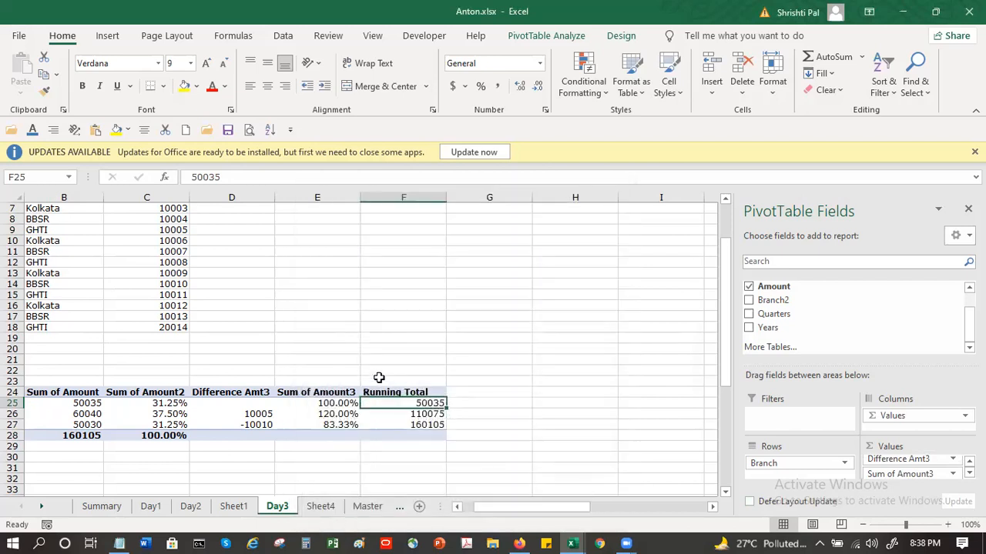
Step: Review the Show Values As calculations available in the Running Total value field settings, leaving the field's calculation as it is
left_click(397, 387)
right_click(398, 389)
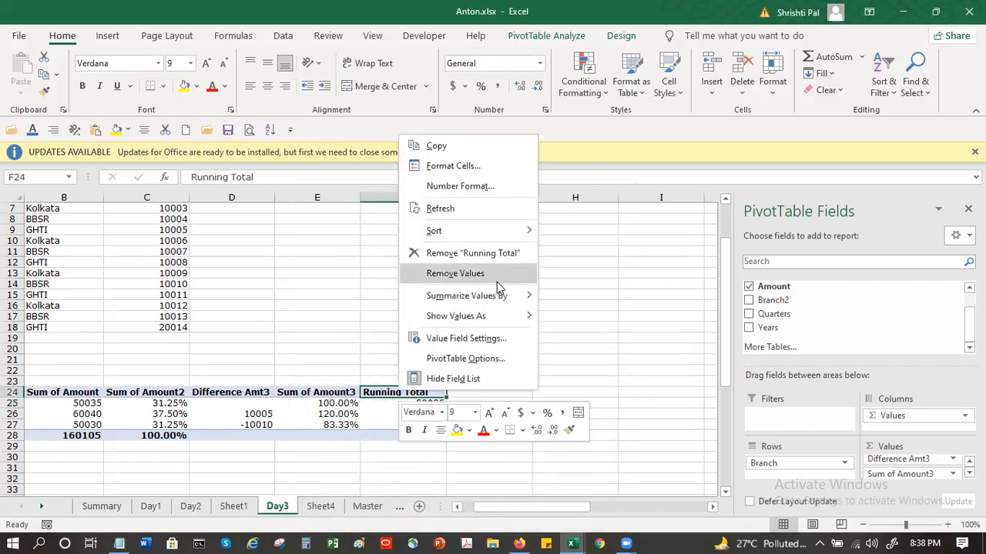
left_click(502, 344)
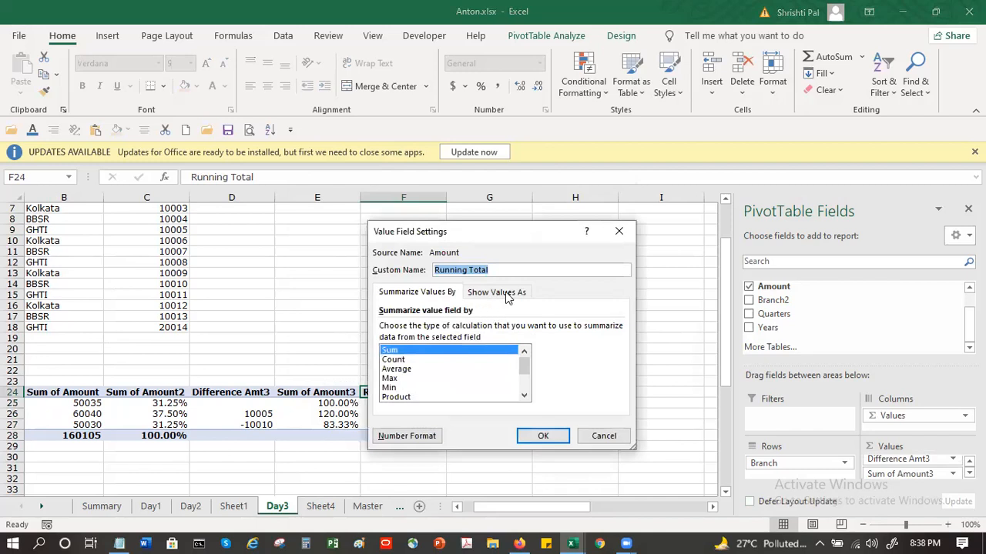
left_click(501, 294)
left_click(617, 328)
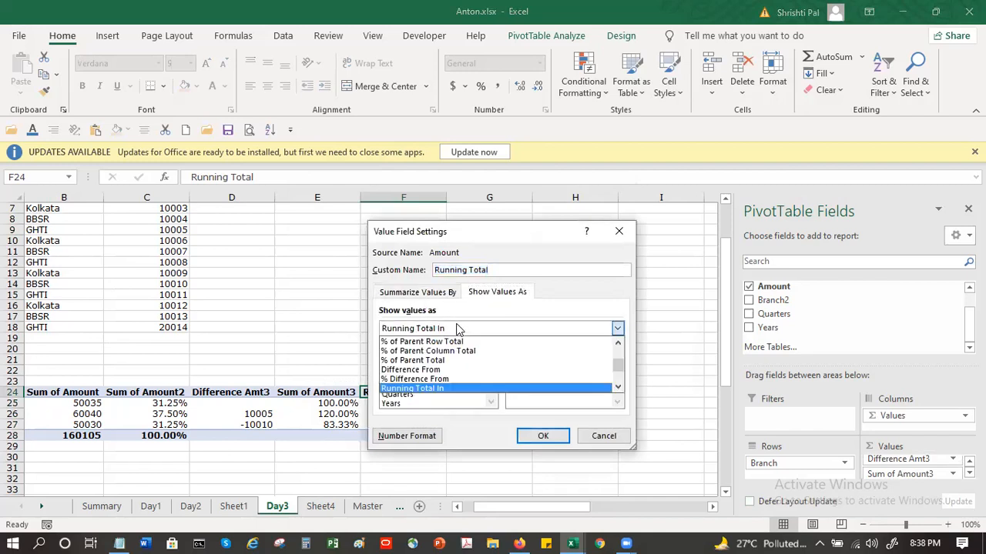
left_click(617, 389)
left_click(618, 389)
left_click(618, 389)
left_click(618, 388)
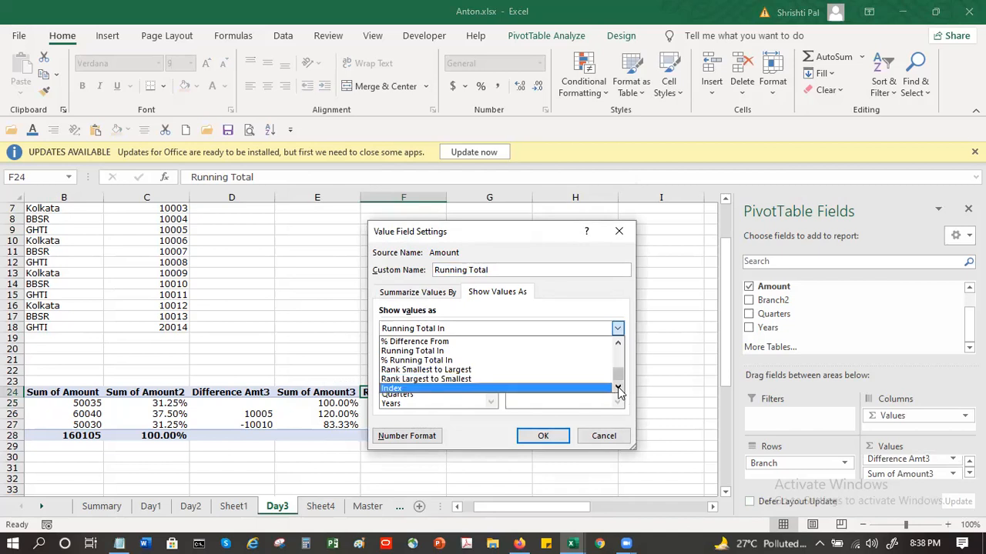
left_click_drag(620, 385, 617, 352)
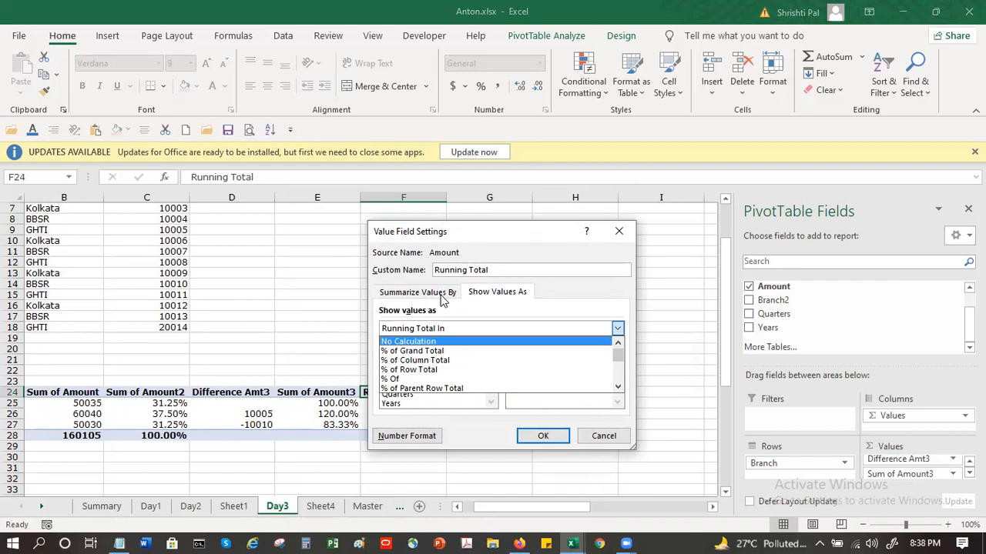
left_click(604, 437)
Step: Start a Combo chart of the Clustered Column - Line type from the branch pivot table on Day3
left_click(392, 414)
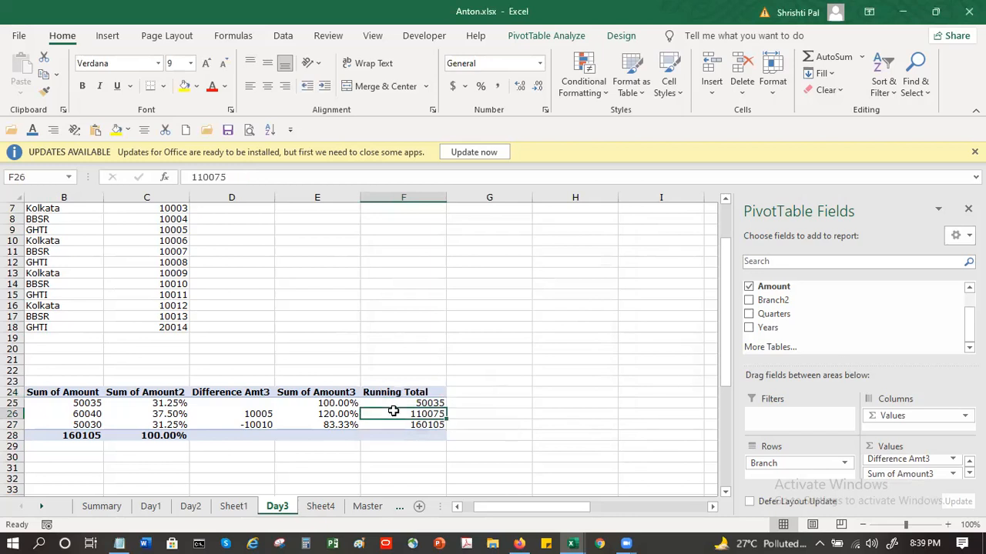
left_click(106, 38)
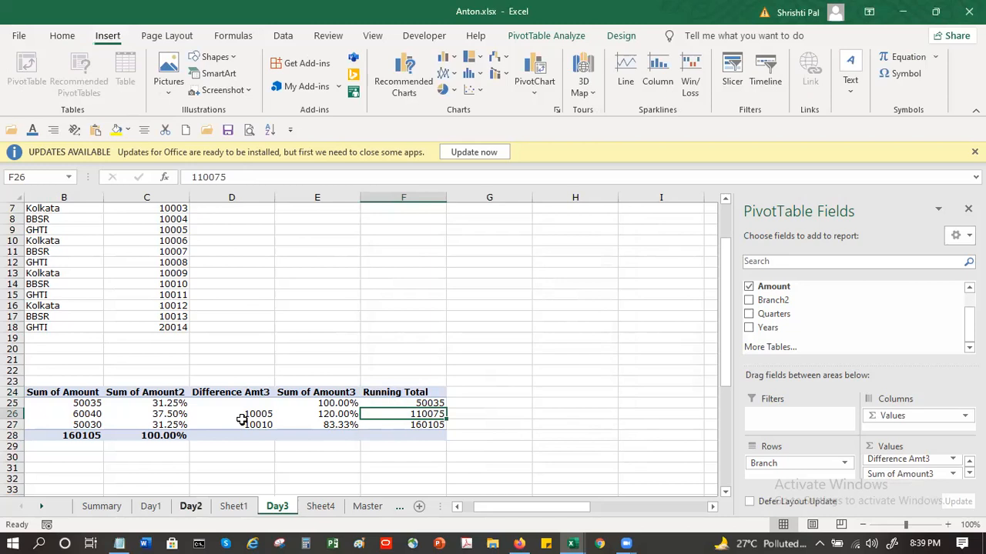
left_click_drag(554, 509, 506, 509)
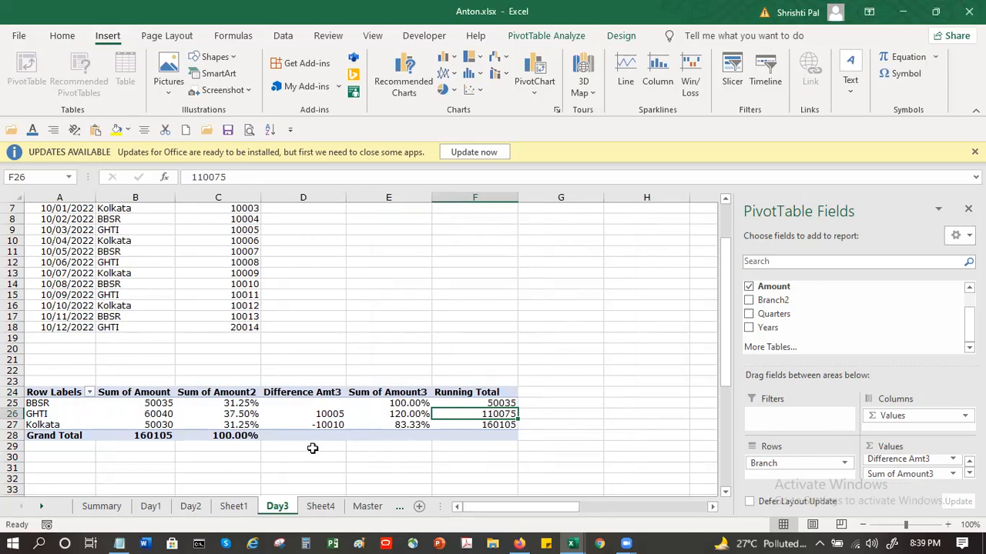
left_click(365, 461)
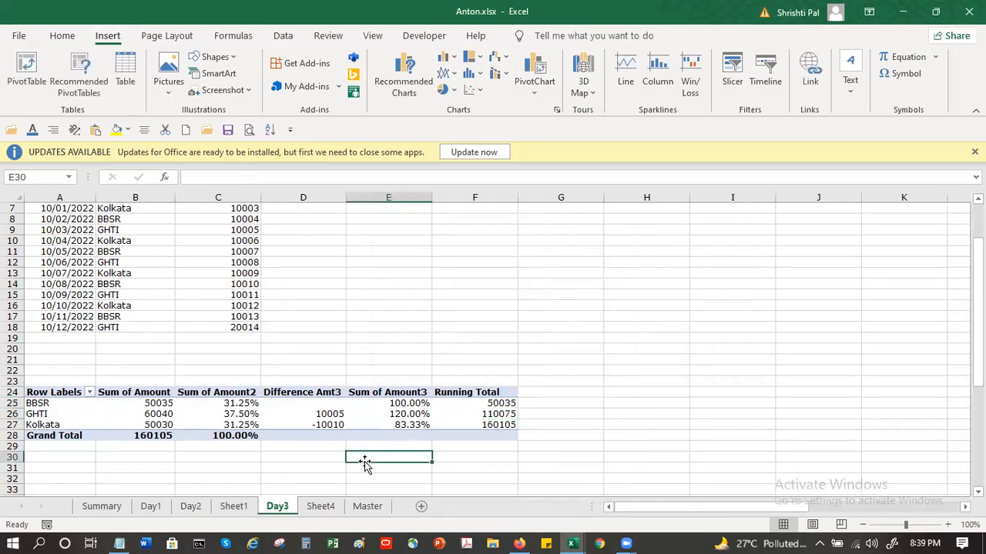
left_click(306, 413)
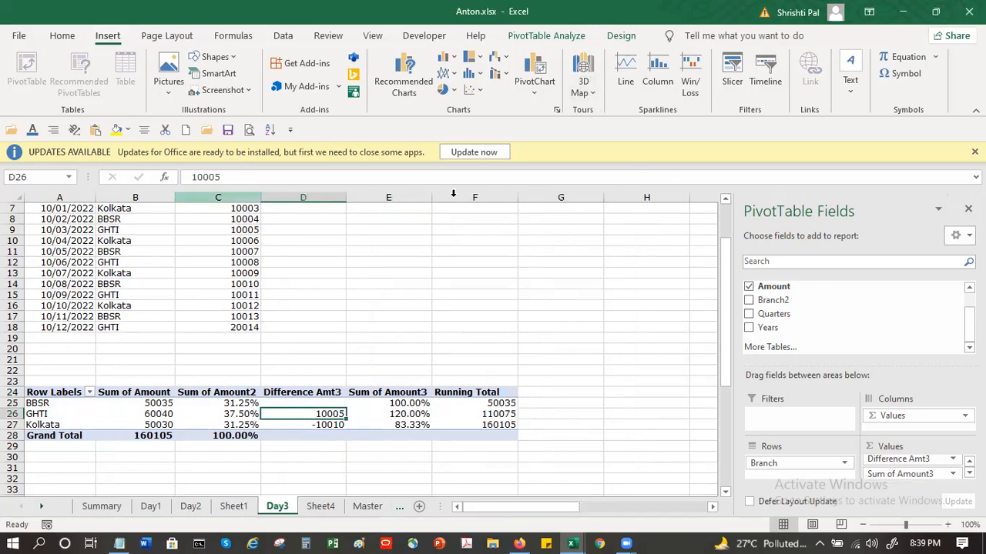
left_click(407, 64)
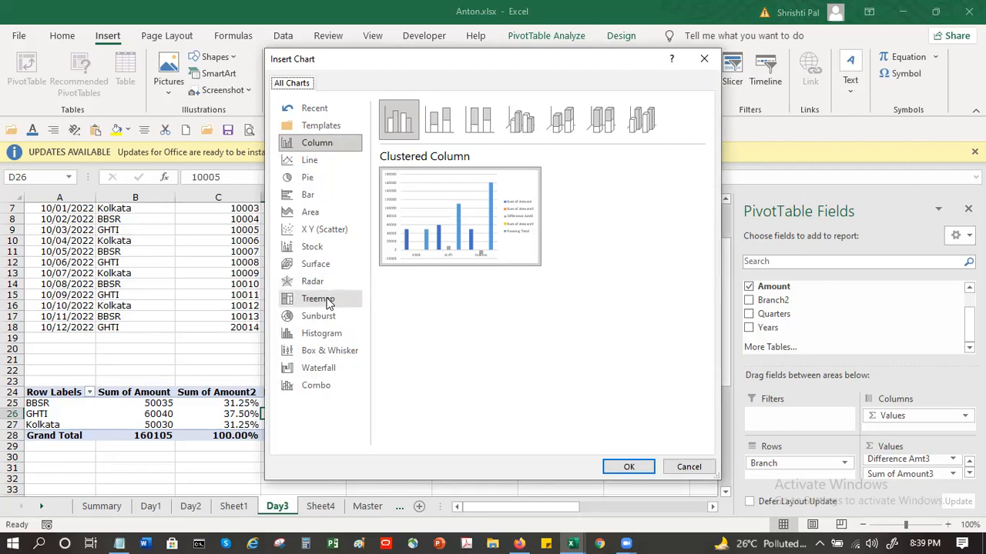
left_click(315, 391)
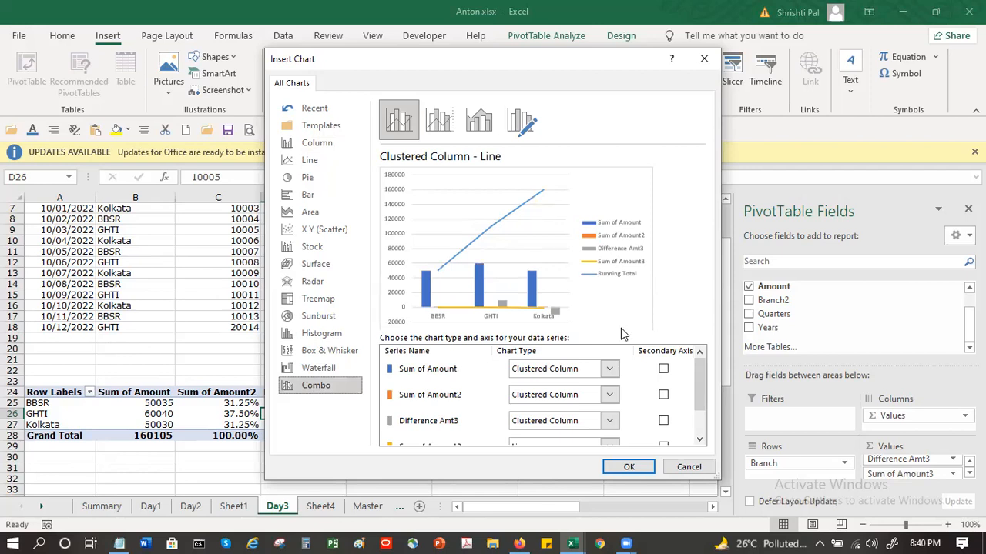
Step: Put the Sum of Amount3 line on the secondary axis and insert the custom combination chart
left_click_drag(699, 376, 705, 422)
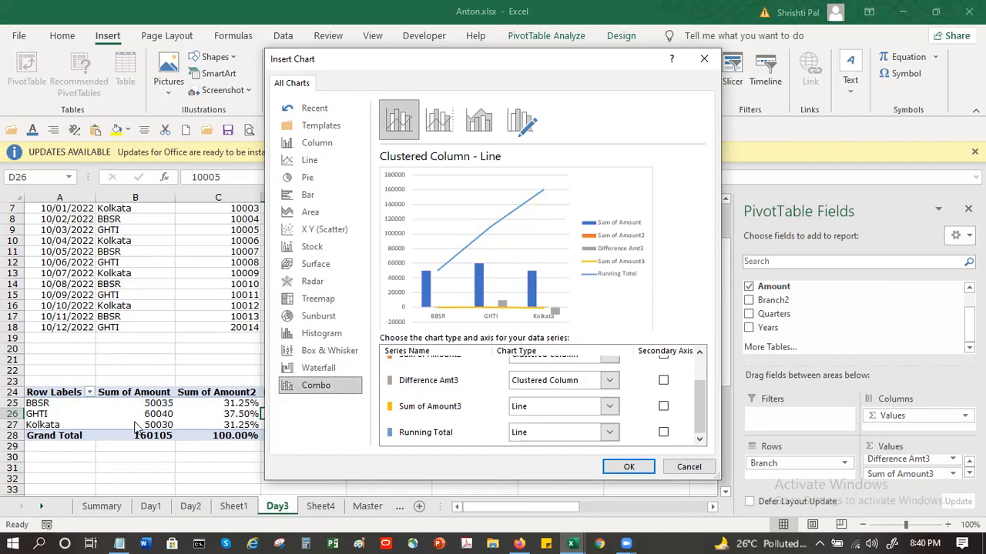
left_click(700, 351)
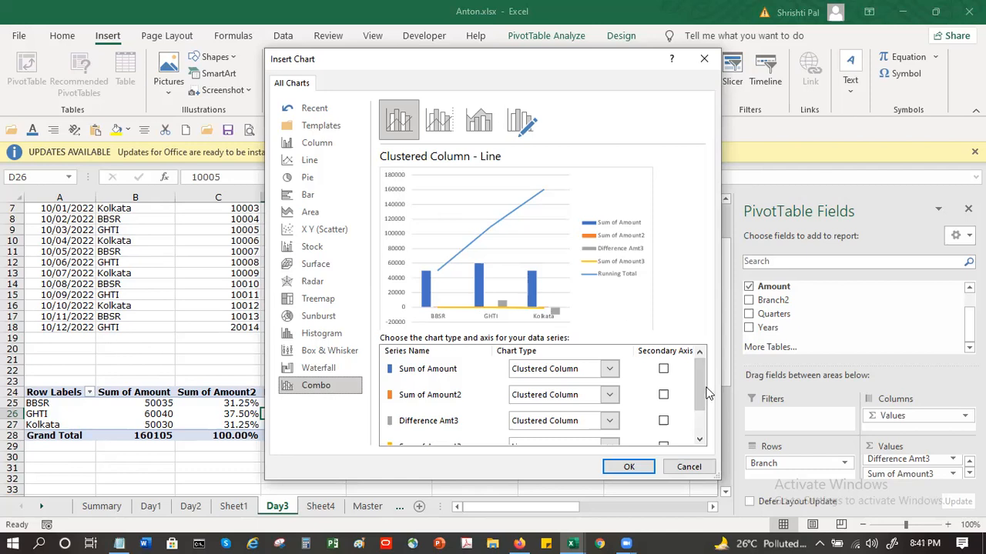
scroll(697, 416, "down", 2)
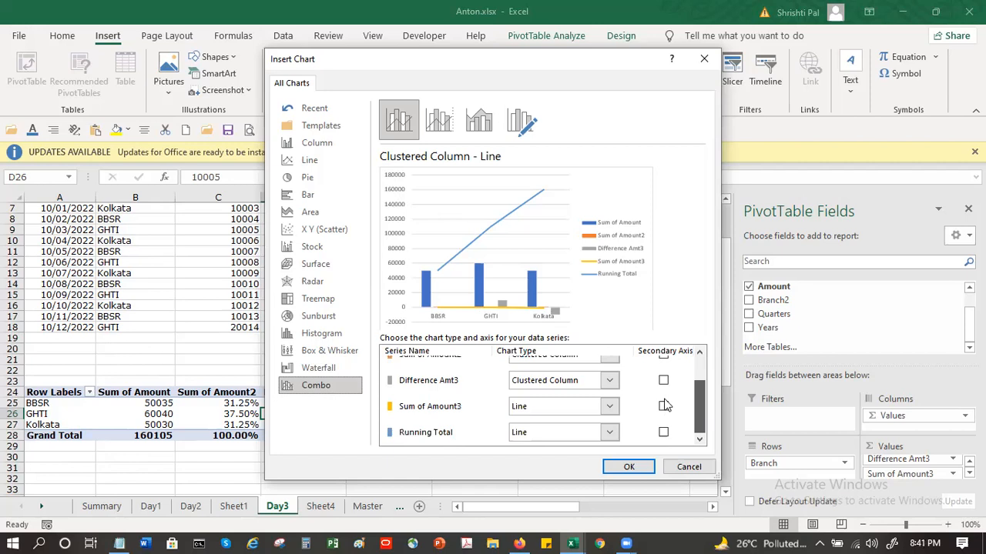
left_click(665, 406)
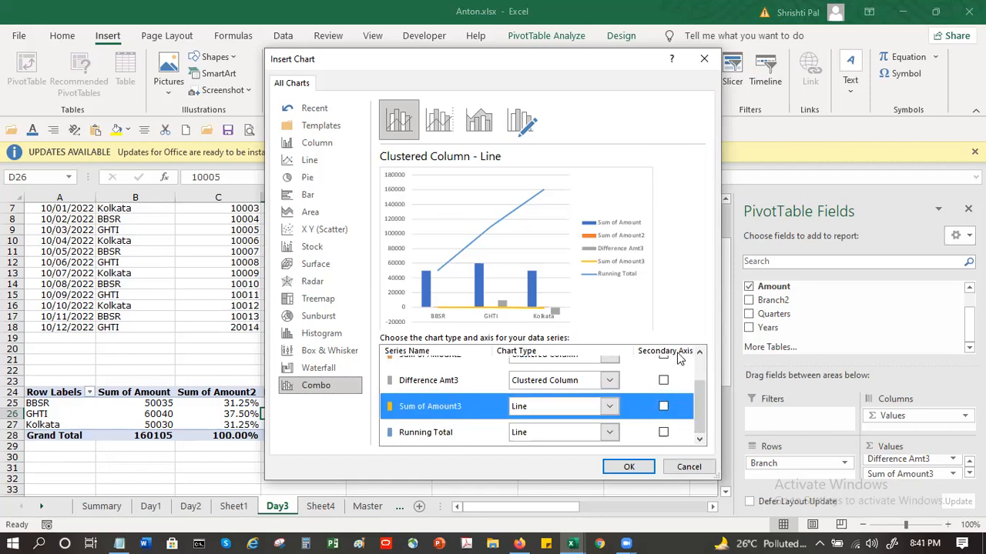
left_click(664, 407)
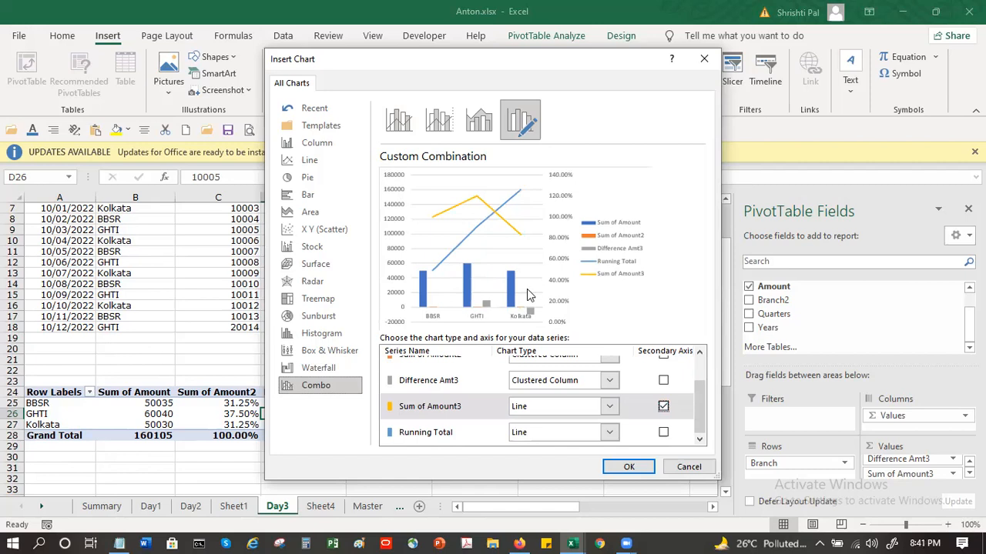
left_click(618, 467)
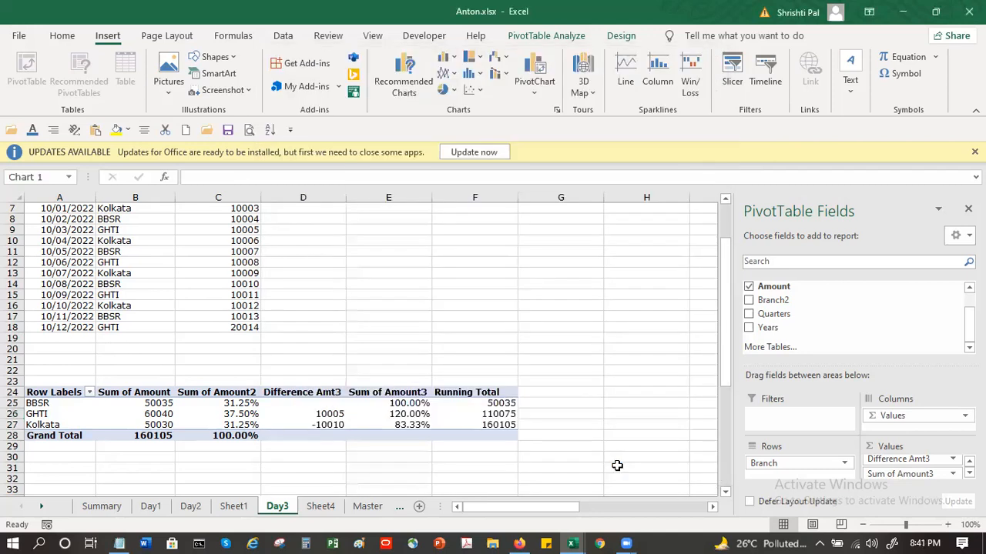
Step: Move the pivot chart above the branch pivot table, beside the Check Receipts data, so that it no longer covers the pivot table
mouse_move(565, 237)
left_mouse_down()
mouse_move(663, 228)
mouse_move(577, 233)
left_mouse_up()
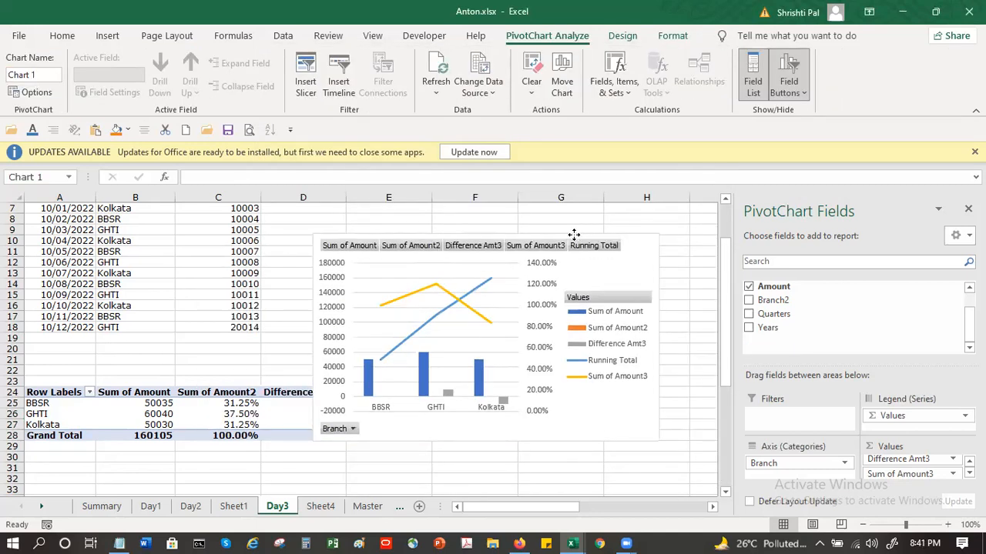
left_click(351, 374)
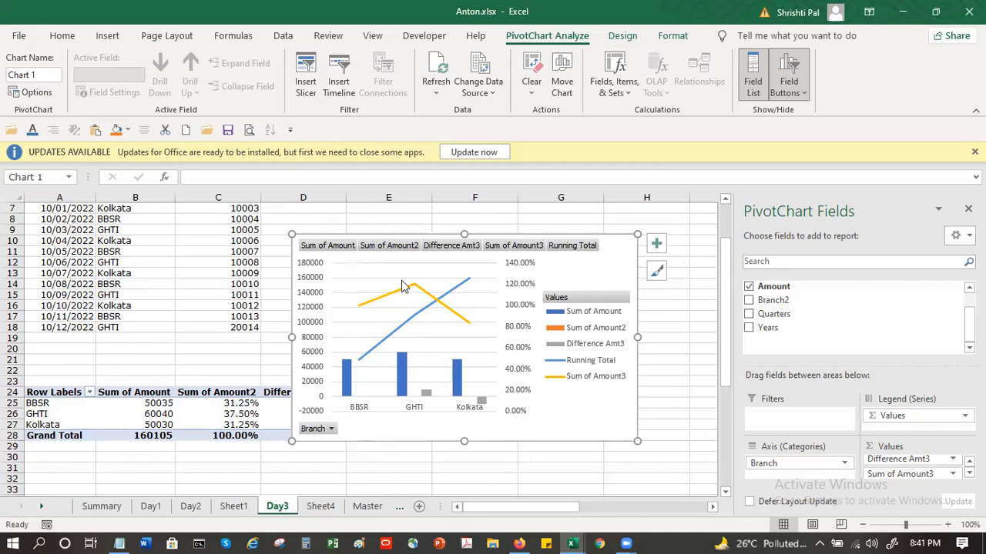
mouse_move(450, 317)
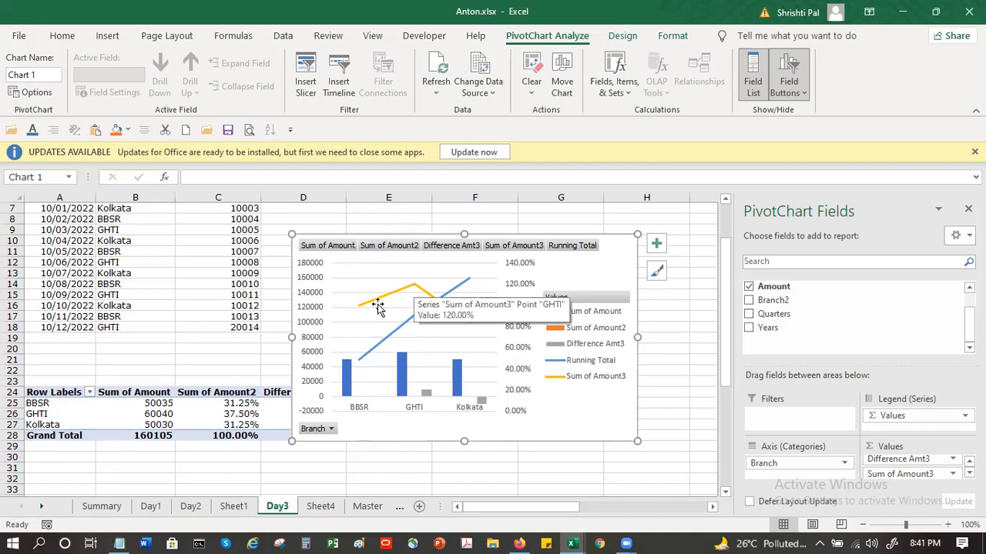
mouse_move(364, 315)
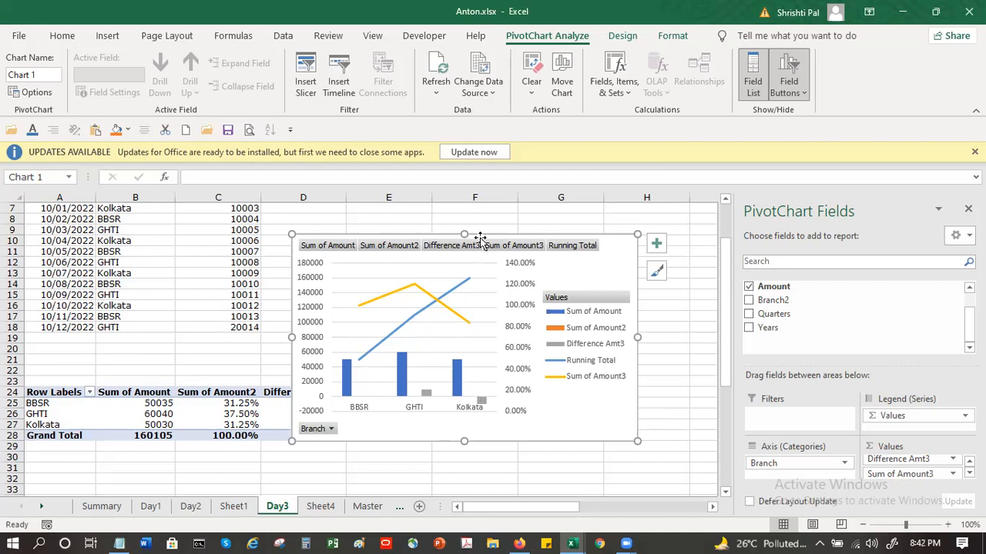
left_click_drag(552, 205, 491, 219)
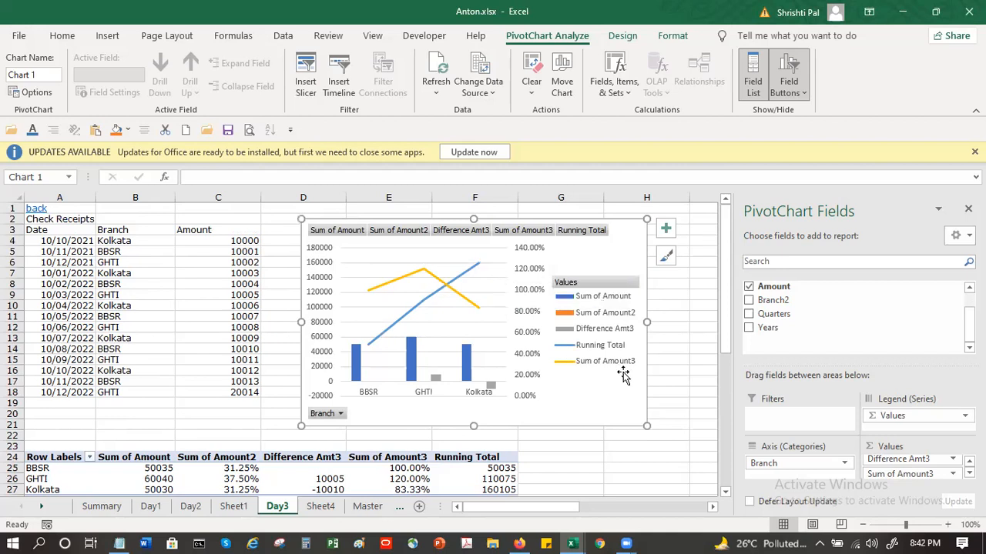
scroll(624, 371, "down", 1)
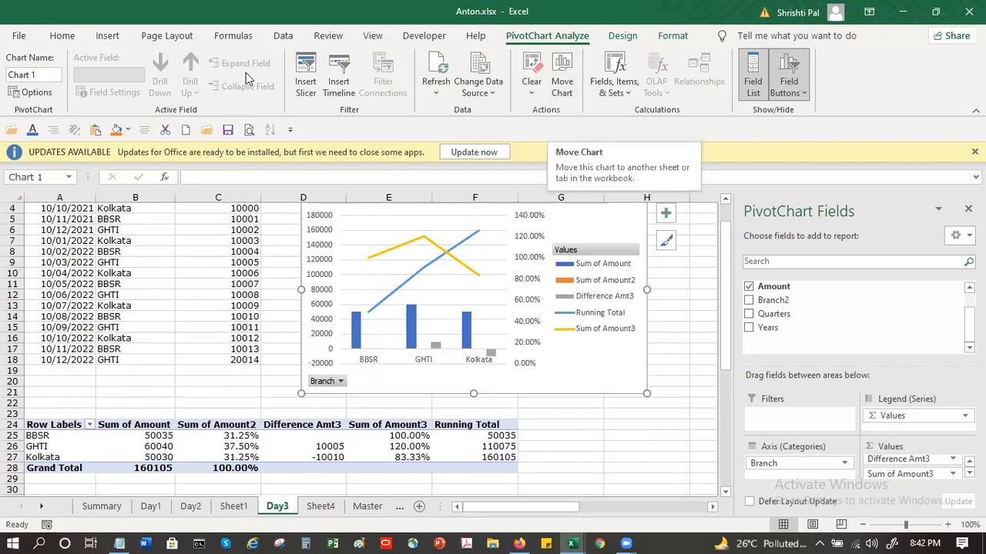
left_click(599, 445)
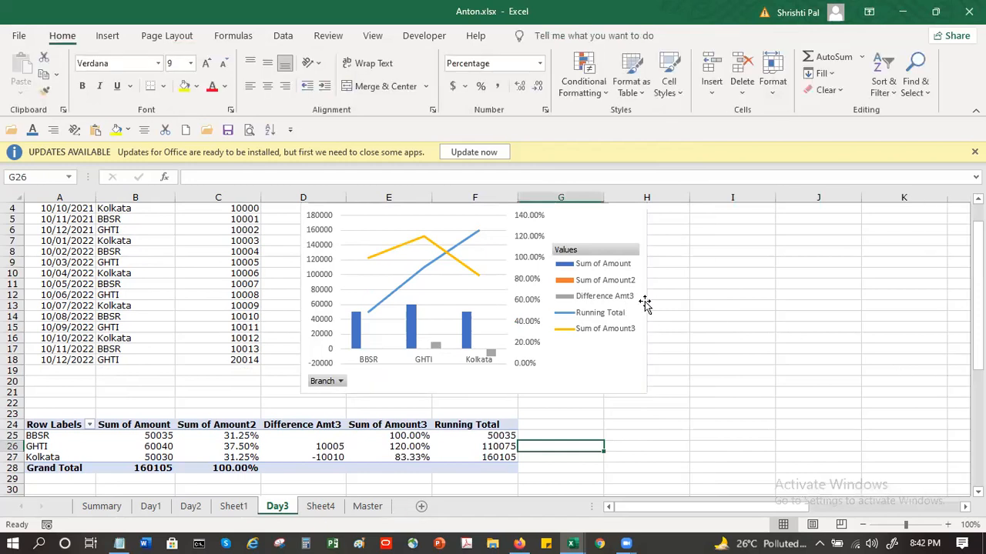
left_click_drag(714, 462, 652, 302)
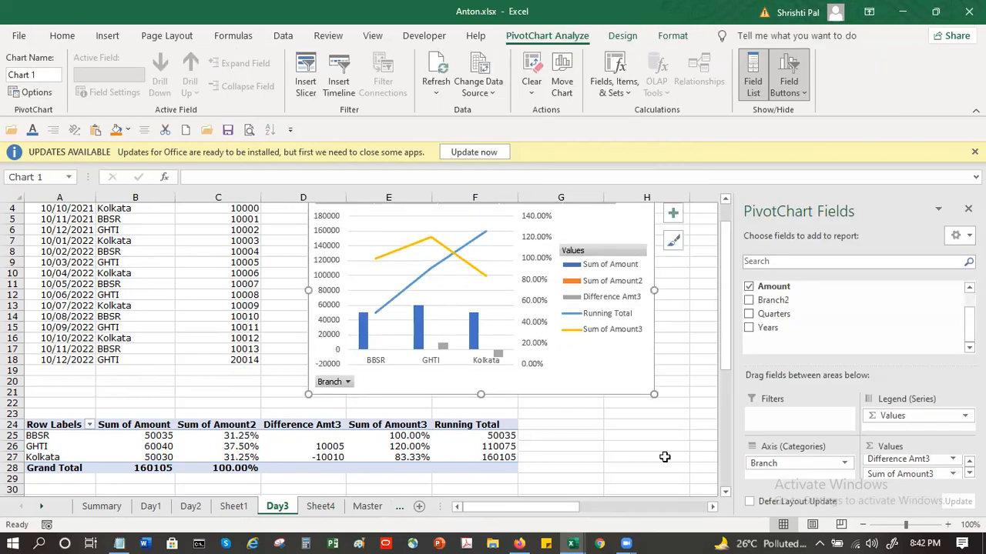
left_click(665, 457)
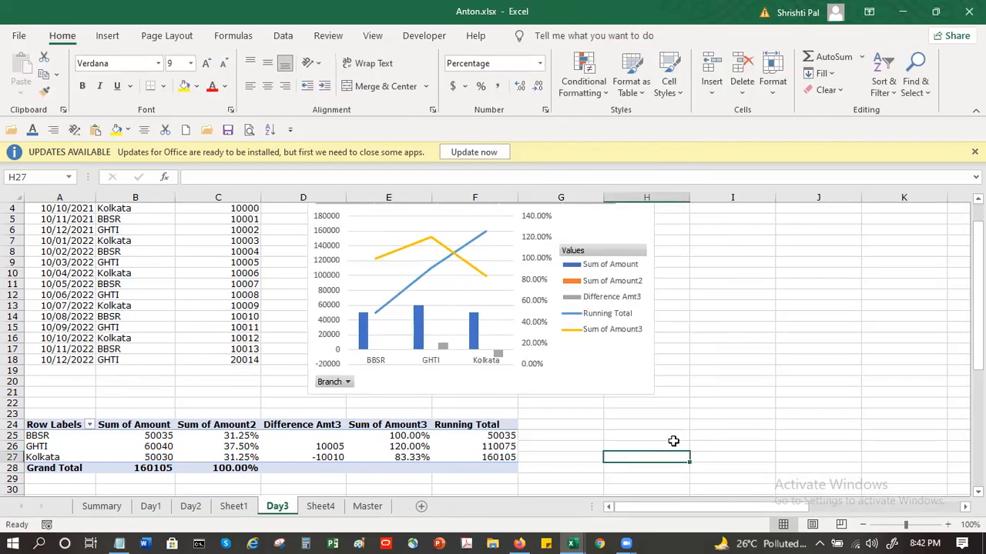
scroll(673, 441, "up", 1)
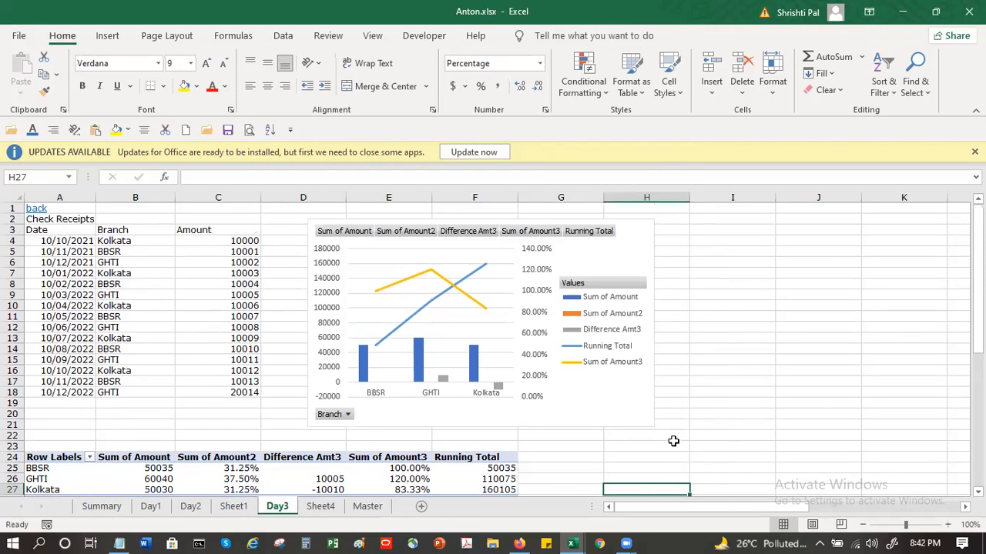
scroll(671, 442, "down", 2)
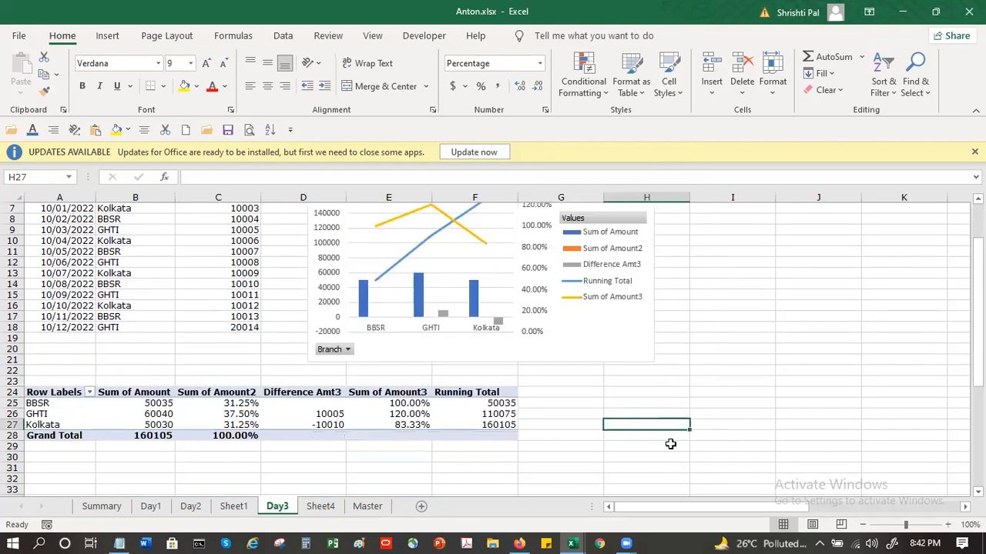
Step: Insert slicers for the Branch and Quarters fields of the branch pivot table
left_click(324, 414)
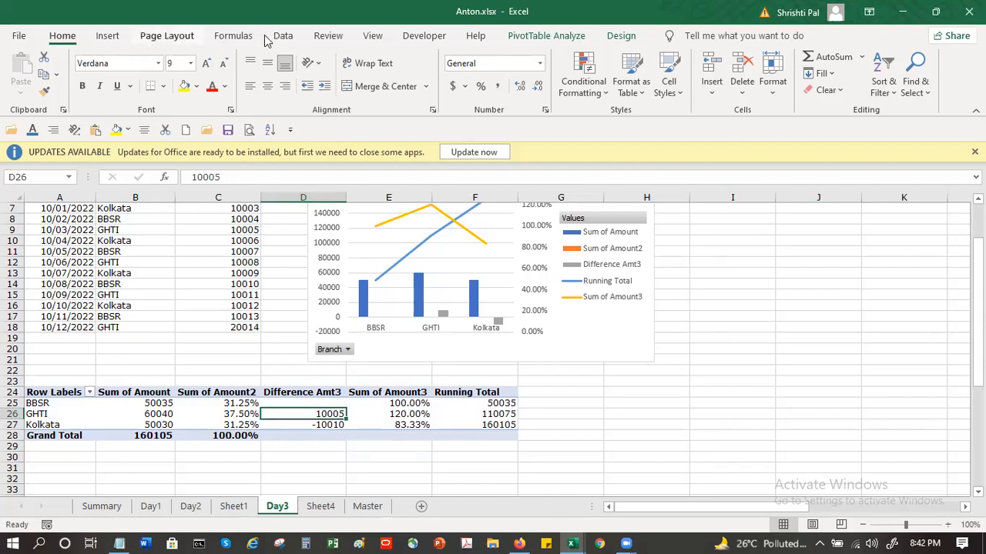
left_click(108, 36)
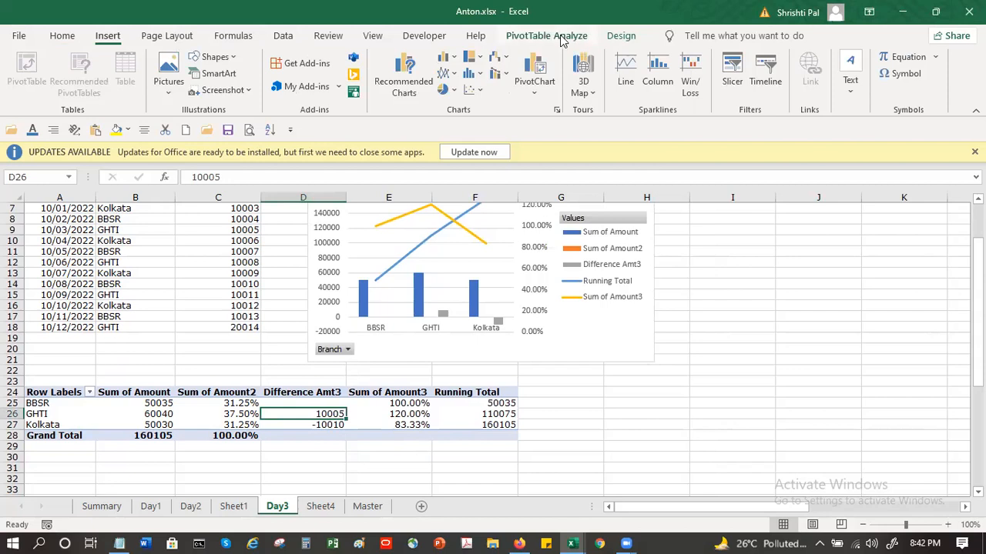
left_click(561, 38)
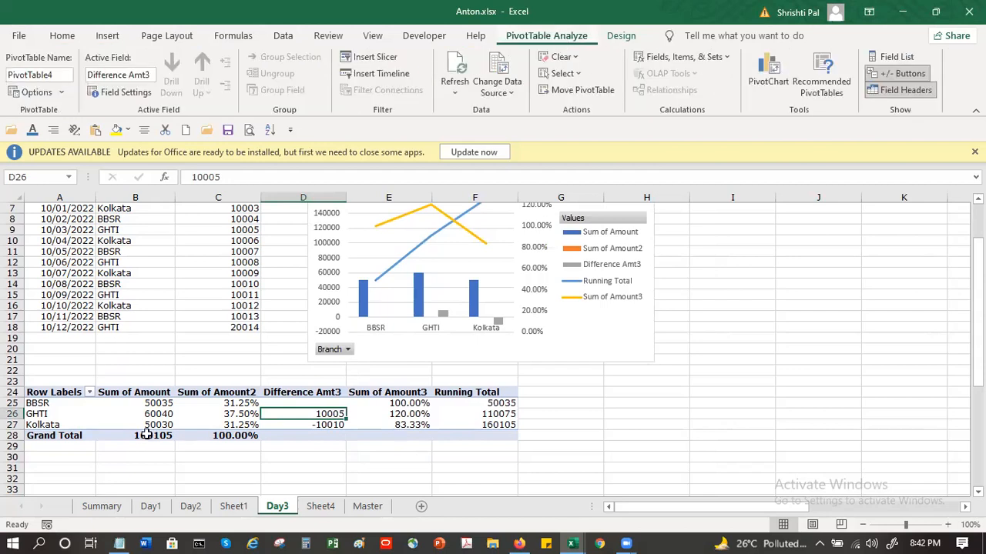
mouse_move(146, 435)
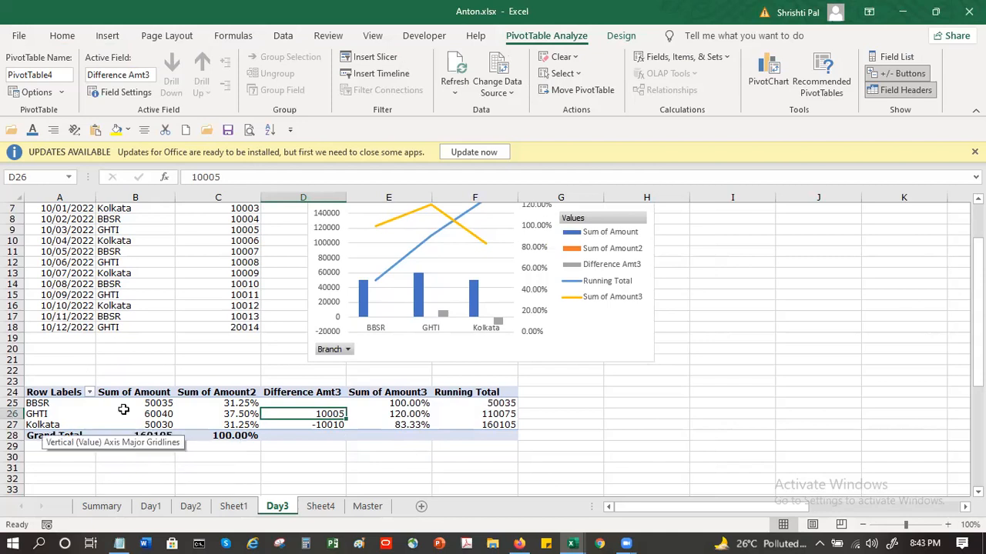
left_click(375, 58)
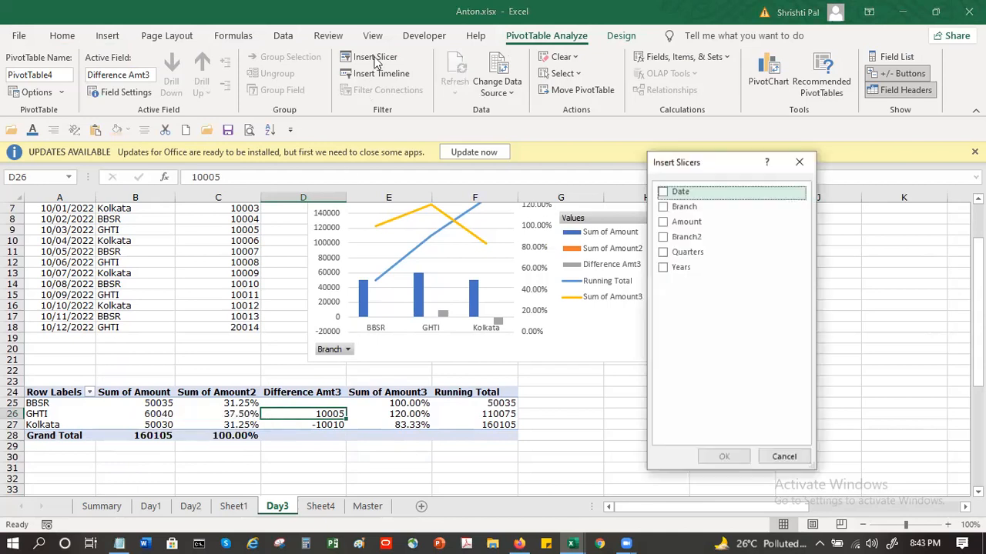
left_click(663, 208)
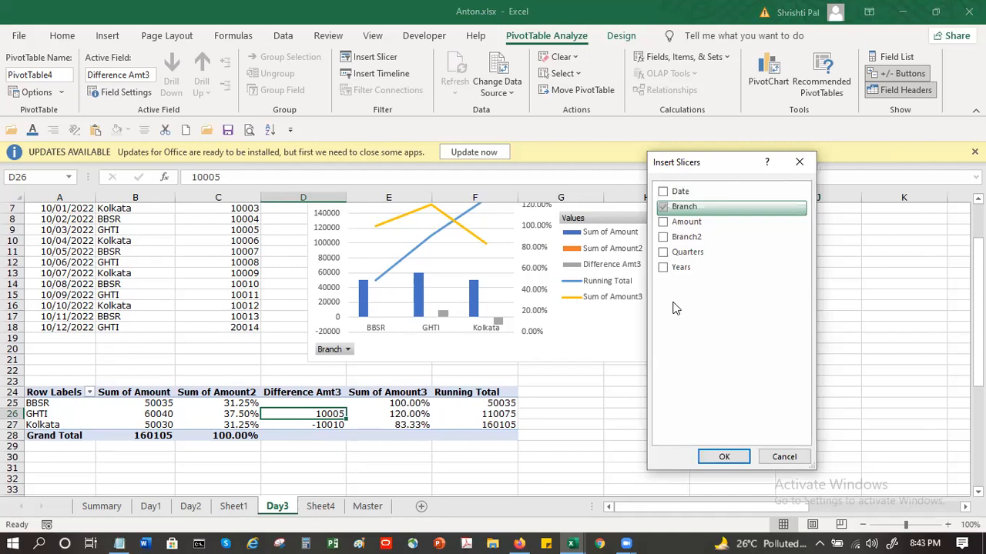
left_click(665, 253)
left_click(720, 456)
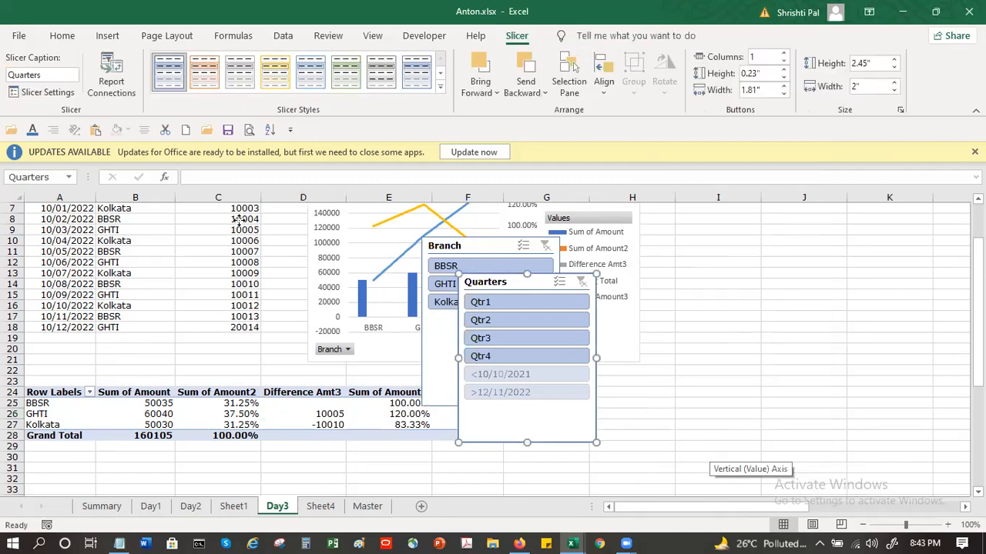
Step: Place the Branch slicer over columns A and B above the pivot table, with the Quarters slicer between it and the chart
left_click_drag(480, 245, 239, 222)
left_click_drag(93, 219, 92, 220)
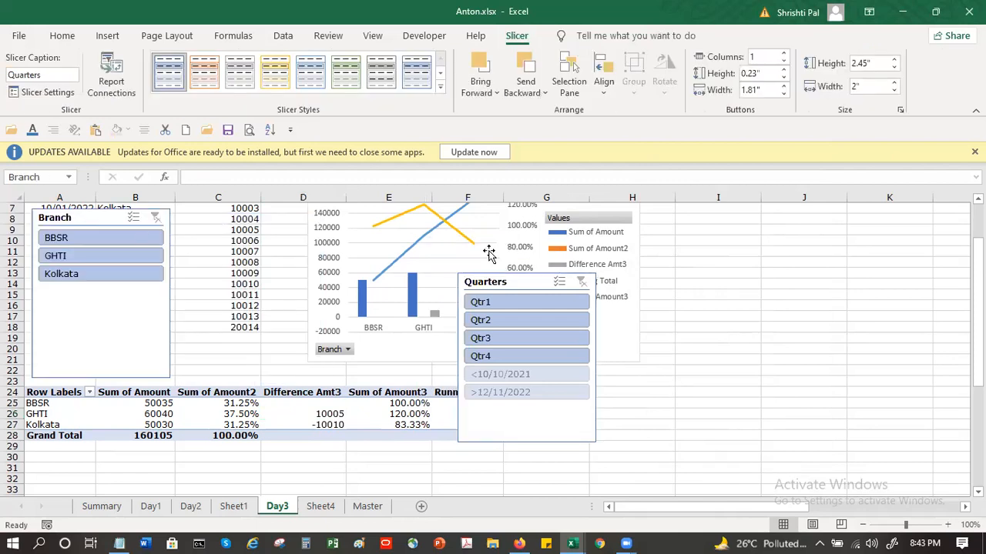
left_click_drag(497, 281, 244, 219)
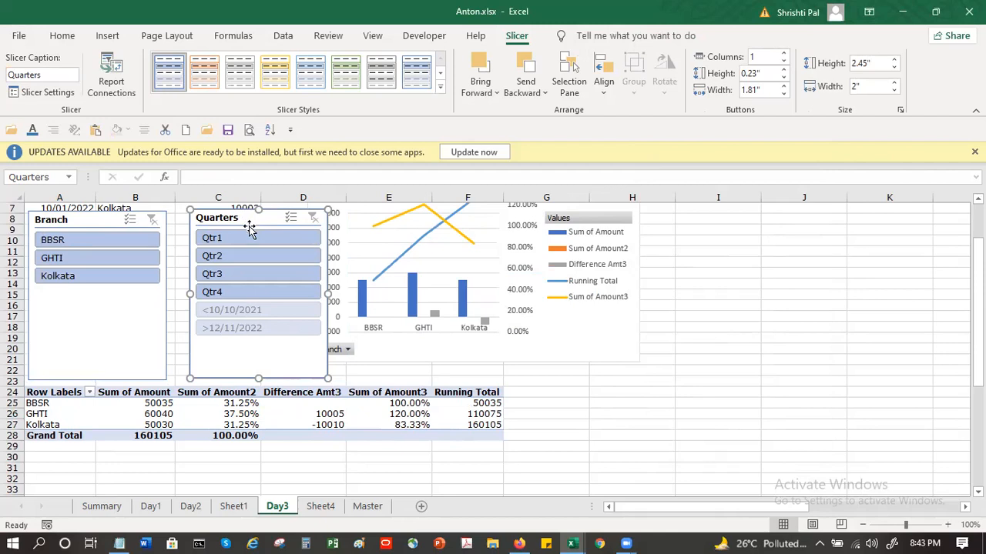
Step: Filter the pivot table and chart to Qtr1 with the Quarters slicer, and clear that filter again
left_click(258, 239)
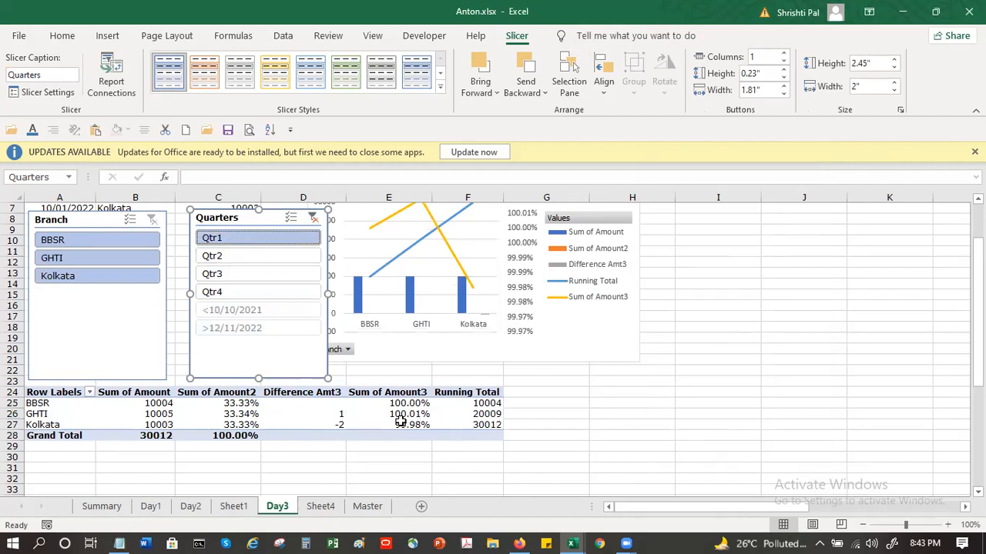
mouse_move(401, 421)
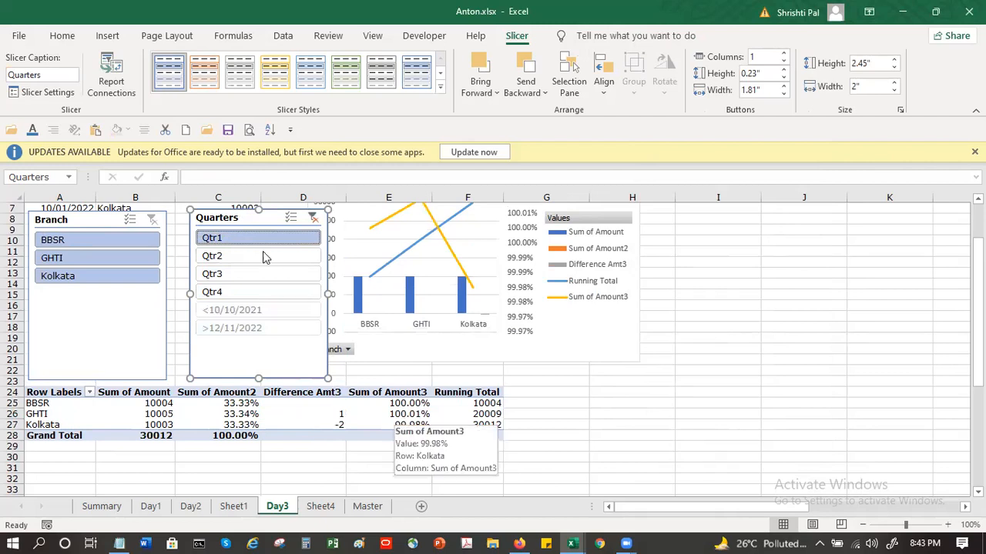
left_click(312, 217)
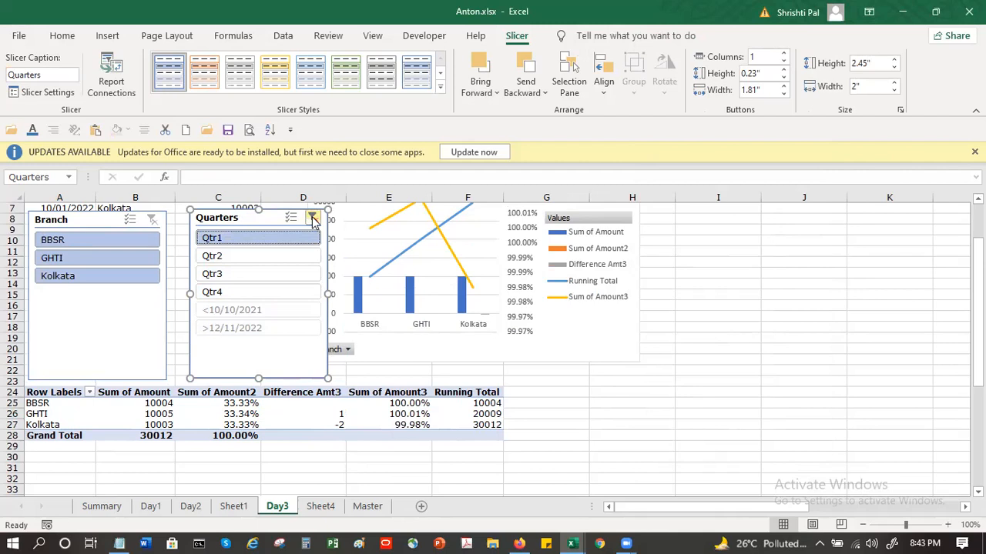
Step: Filter the pivot table and chart to BBSR and to GHTI with the Branch slicer, and clear that filter again
left_click(77, 244)
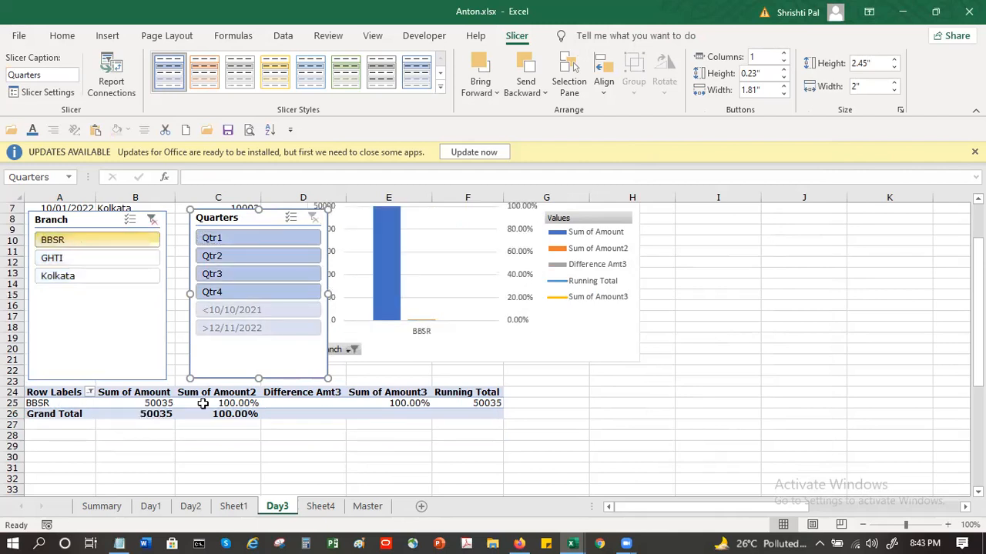
left_click(72, 260)
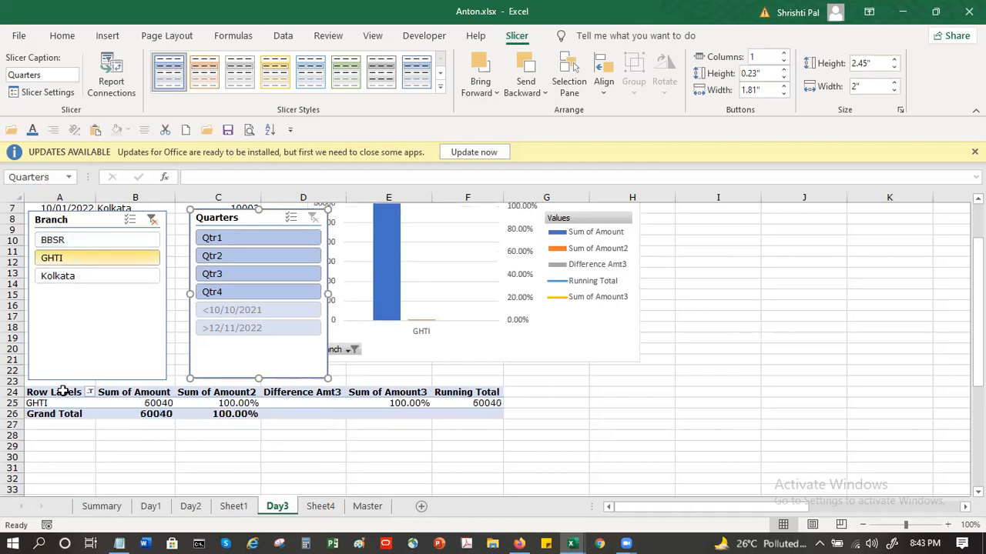
left_click(154, 223)
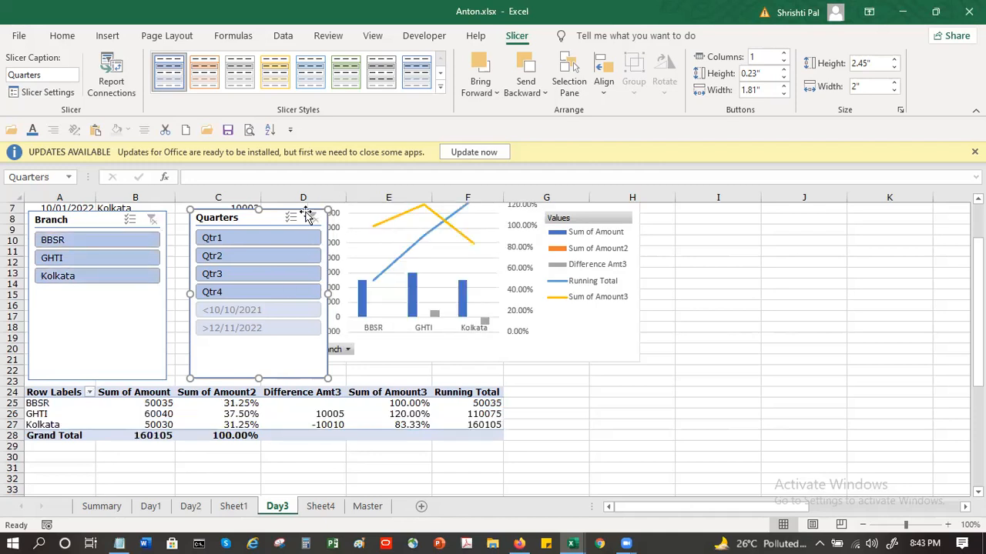
Step: Move the Quarters and Branch slicers side by side over columns H to K, clear of the source data
left_click_drag(893, 302, 894, 304)
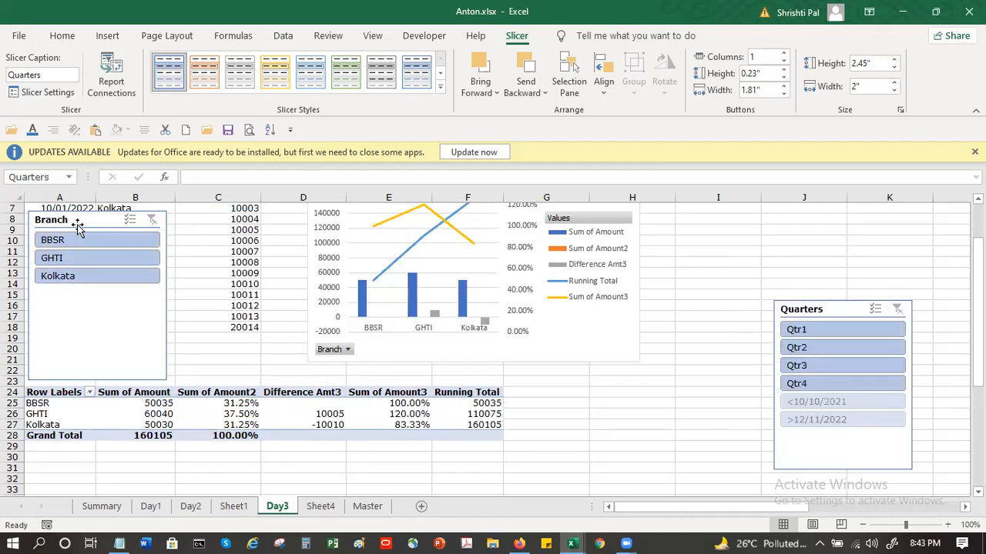
left_click_drag(619, 256, 678, 301)
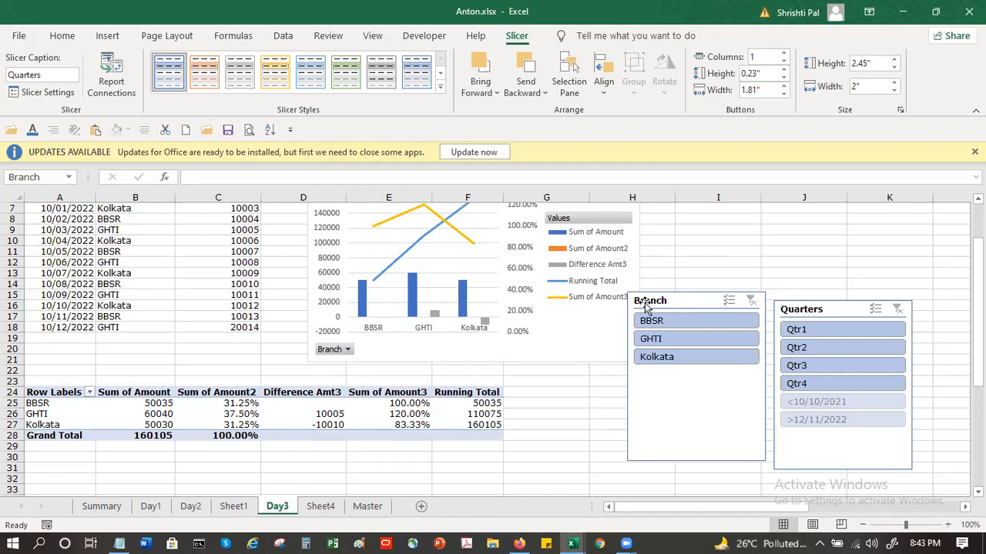
Step: Move the pivot chart from the Day3 sheet to the Summary sheet, placing it beside the links over columns F to L
left_click(401, 237)
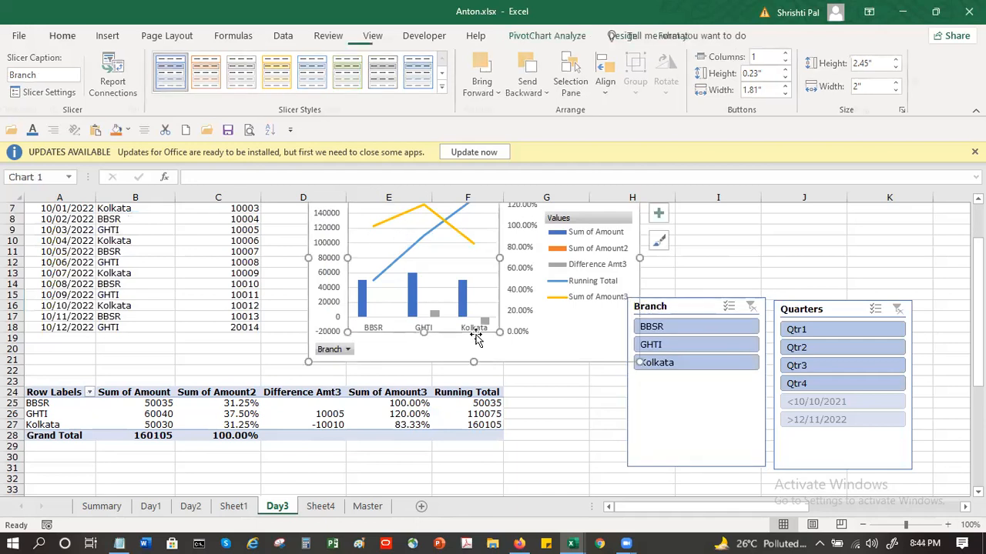
left_click(512, 356)
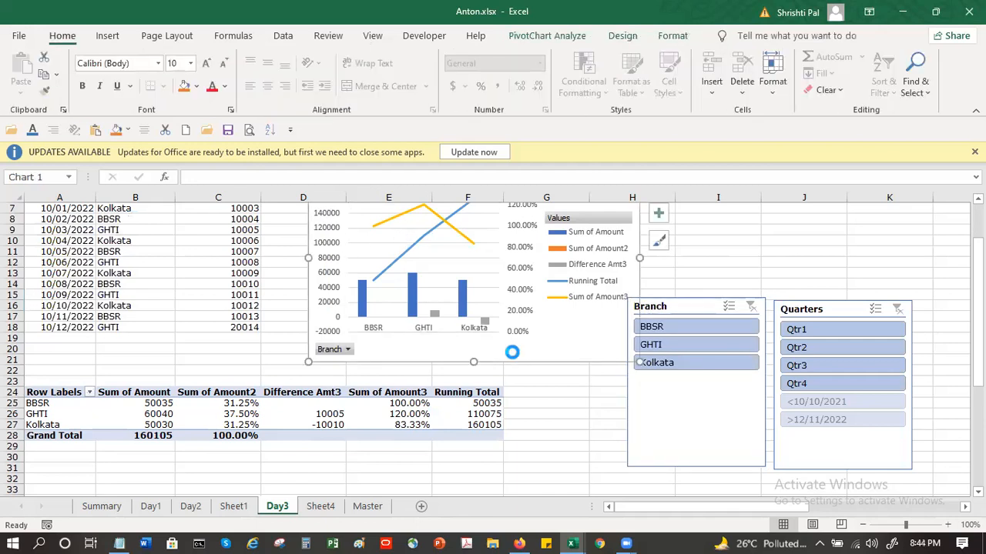
key("Delete")
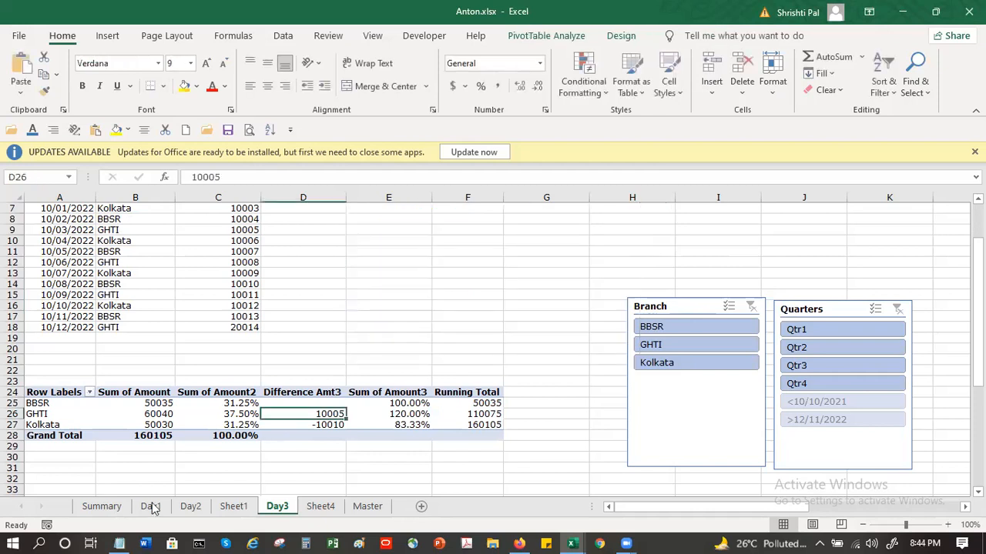
left_click(95, 507)
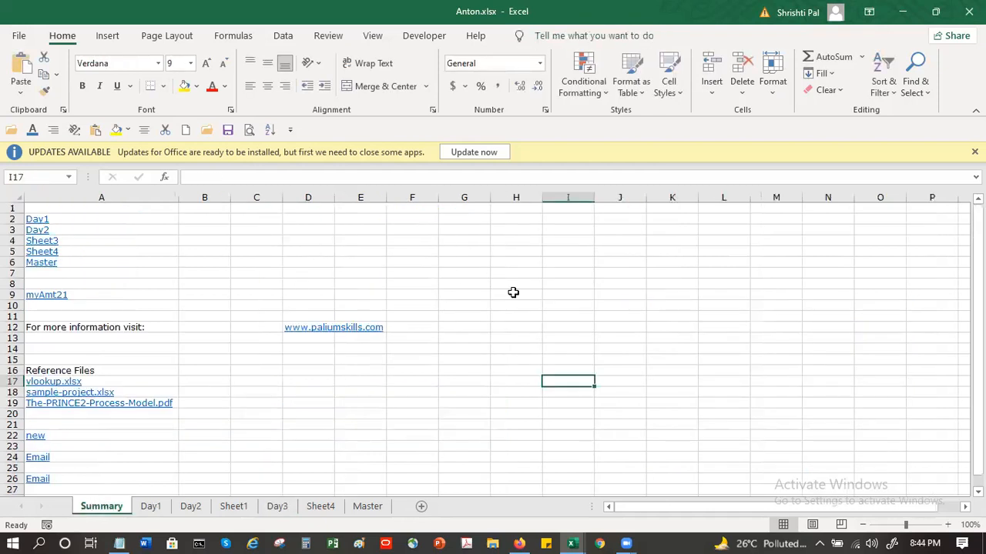
left_click(431, 216)
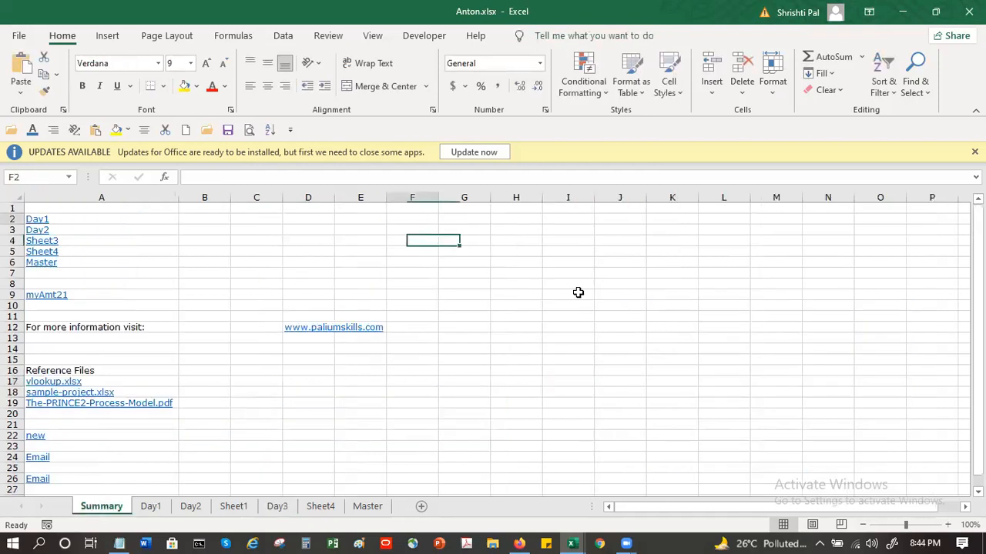
key("ctrl+v")
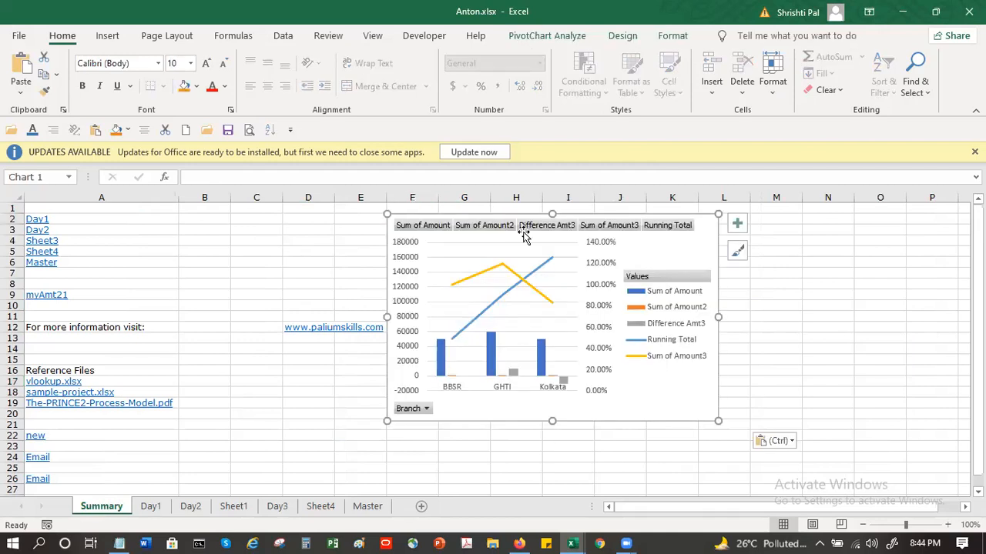
left_click(568, 447)
left_click(531, 213)
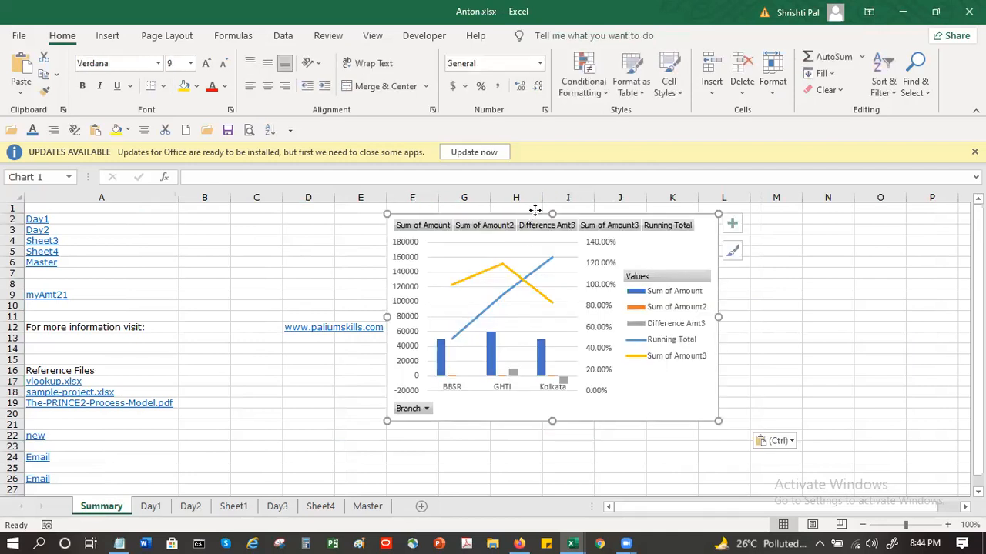
left_click_drag(535, 210, 540, 207)
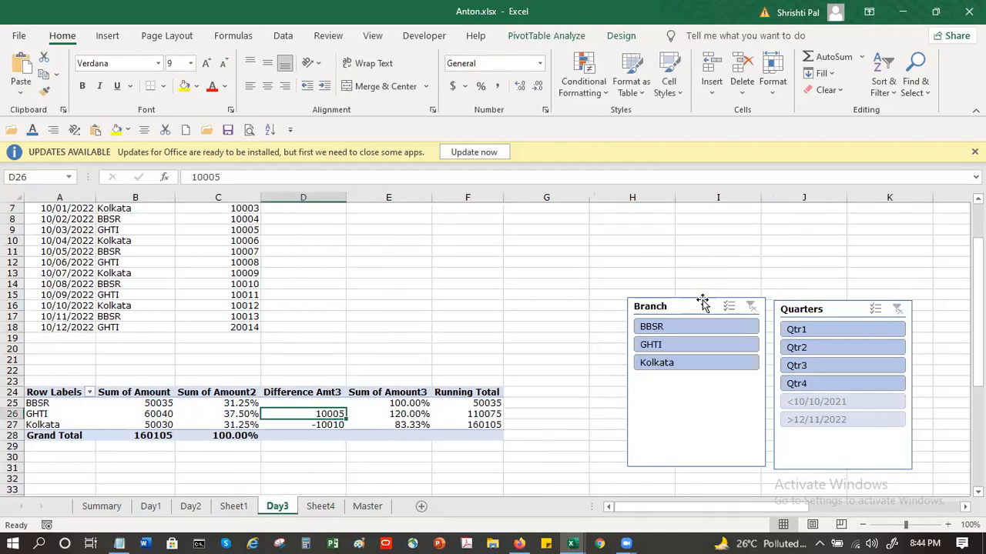
Step: Try to move the Branch and Quarters slicers together from the Day3 sheet onto the pivot chart on the Summary sheet
left_click(697, 301)
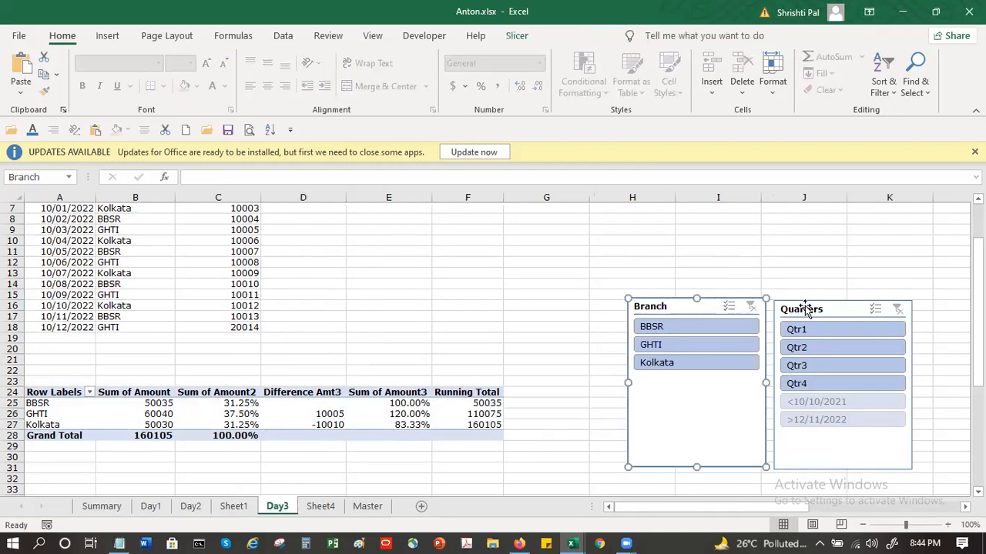
left_click(806, 308, "ctrl")
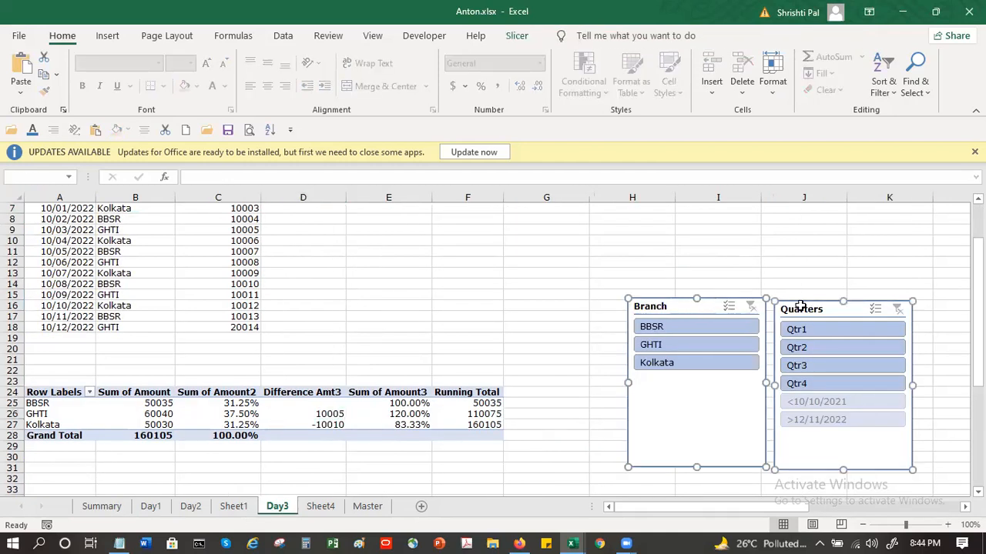
key("Delete")
left_click(104, 506)
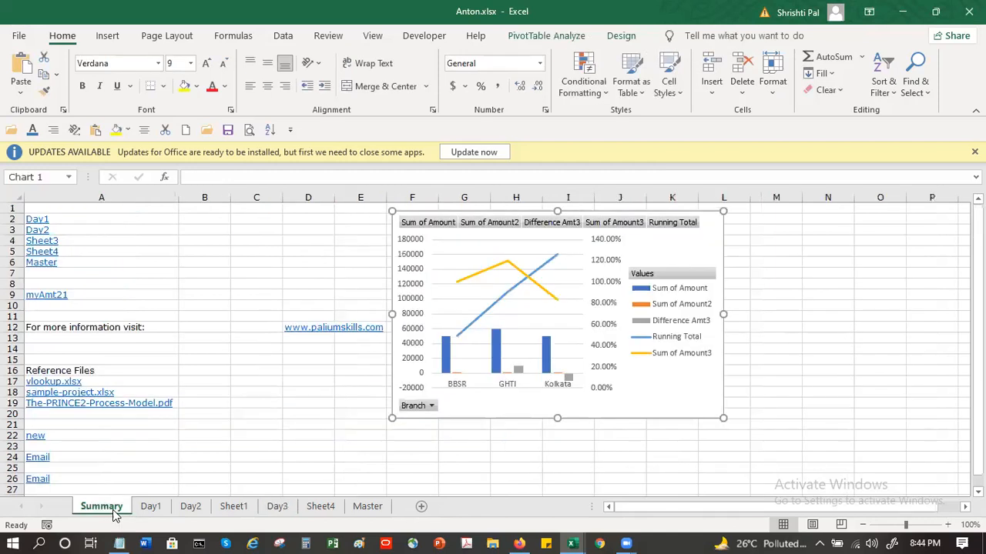
left_click(631, 303)
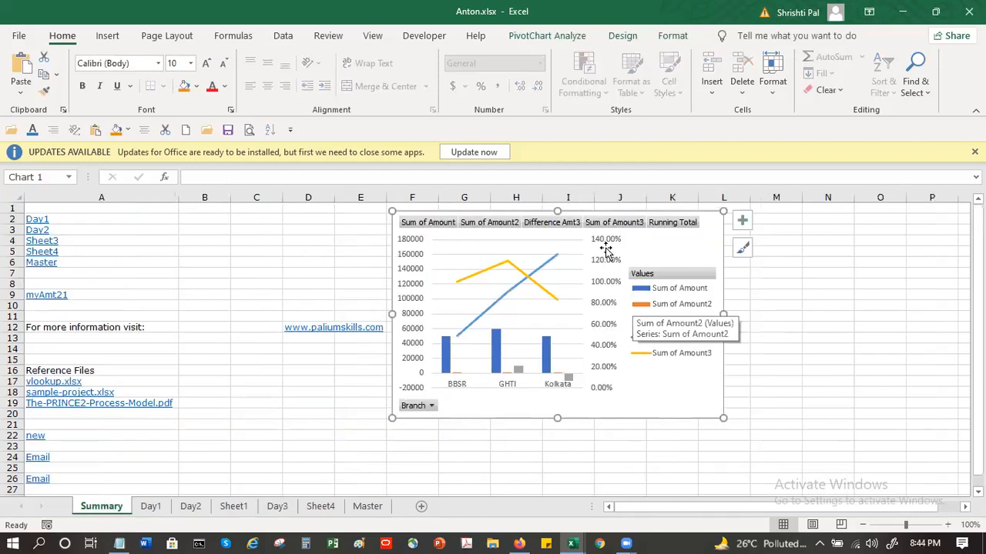
key("ctrl+v")
Step: Try to shrink the pasted slicers and reposition them over the pivot chart
mouse_move(672, 385)
left_mouse_down()
mouse_move(657, 332)
mouse_move(664, 391)
left_mouse_up()
left_click(838, 359)
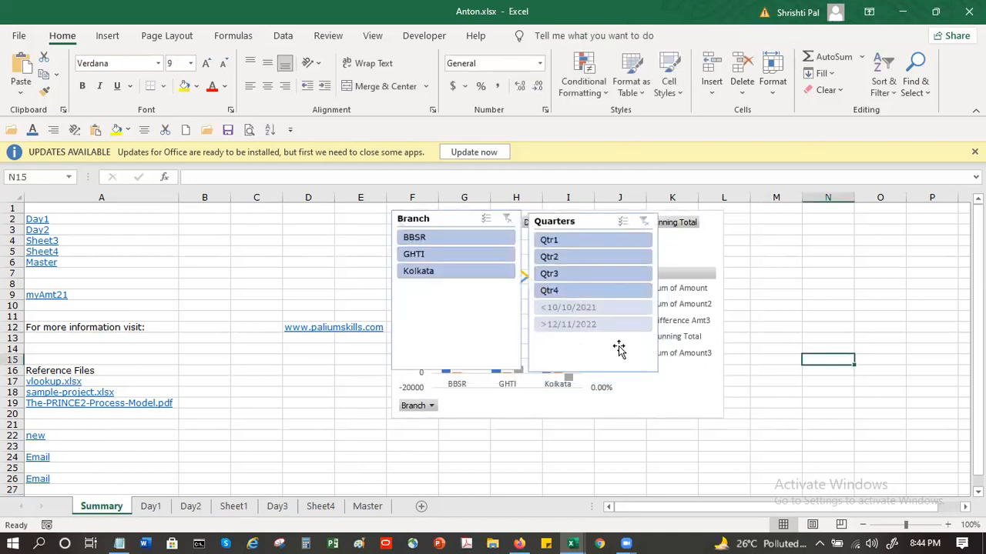
left_click(655, 375)
left_click_drag(611, 307, 556, 271)
left_click_drag(741, 264, 899, 266)
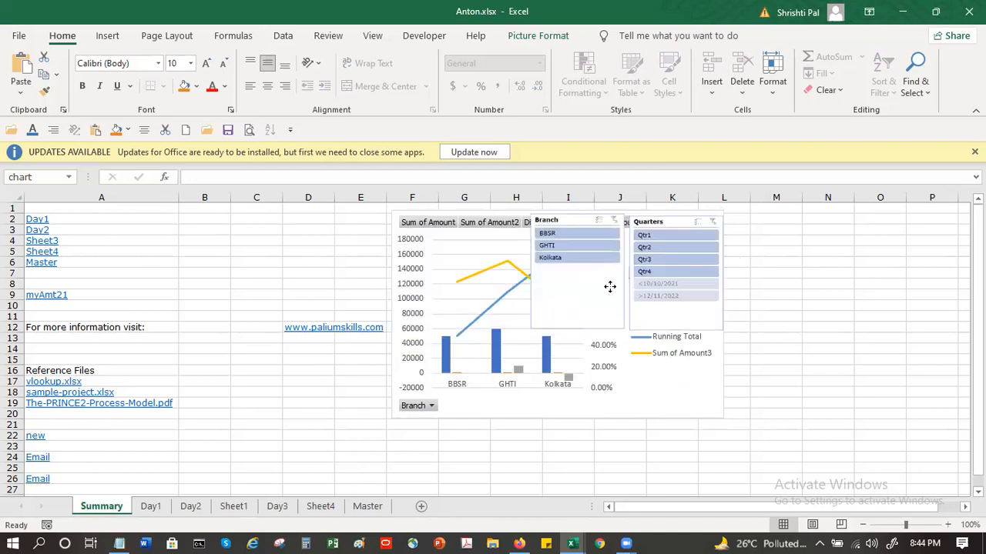
left_click_drag(610, 287, 612, 287)
left_click(786, 286)
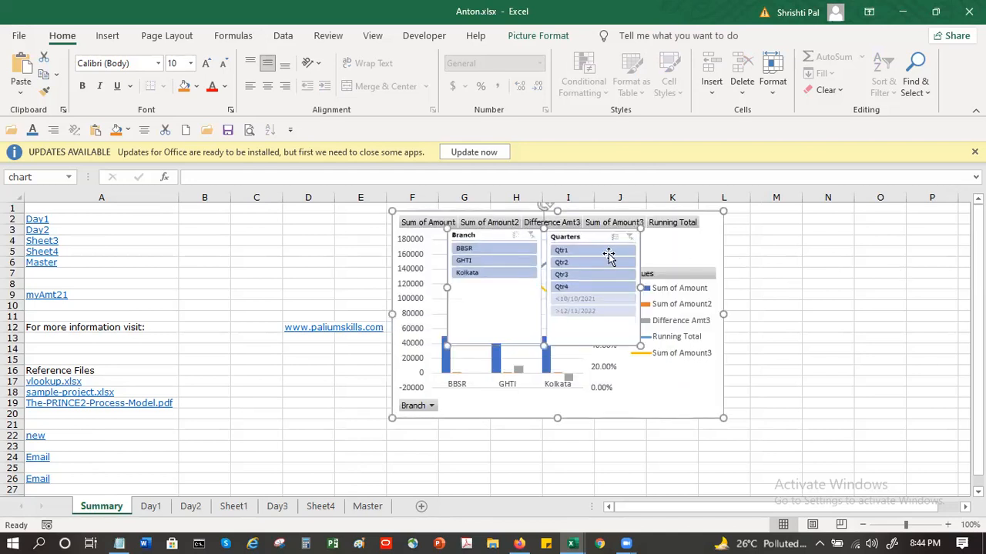
left_click(707, 254)
left_click(708, 253)
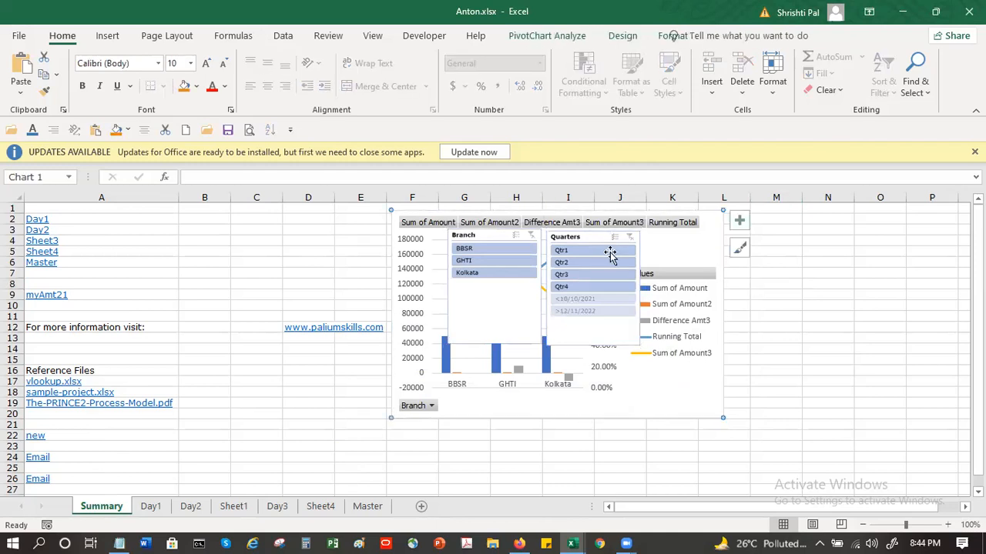
left_click_drag(607, 244, 633, 293)
Step: Undo pasting the slicers on the Summary sheet, and restore the Branch and Quarters slicers on the Day3 sheet
key("ctrl+z")
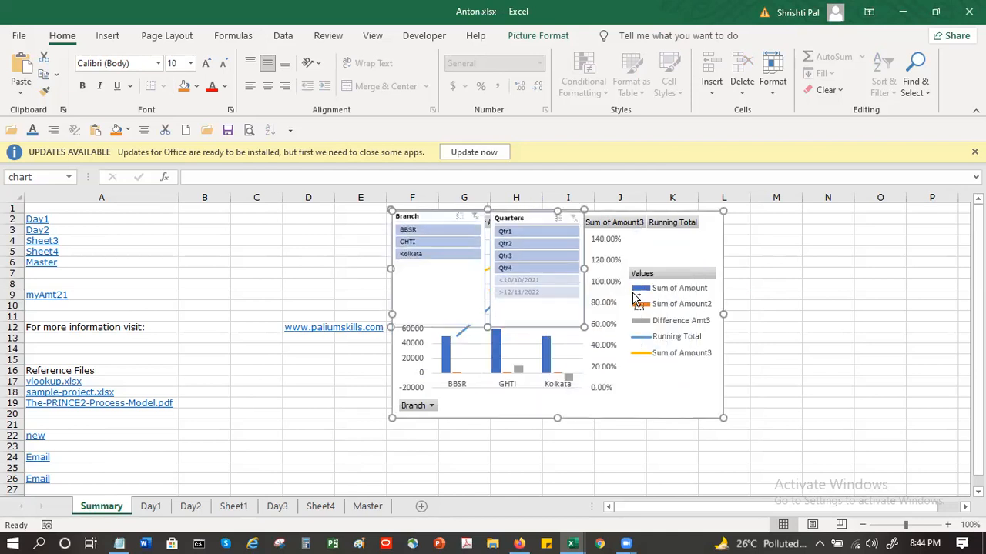
key("ctrl+z")
key("ctrl+z")
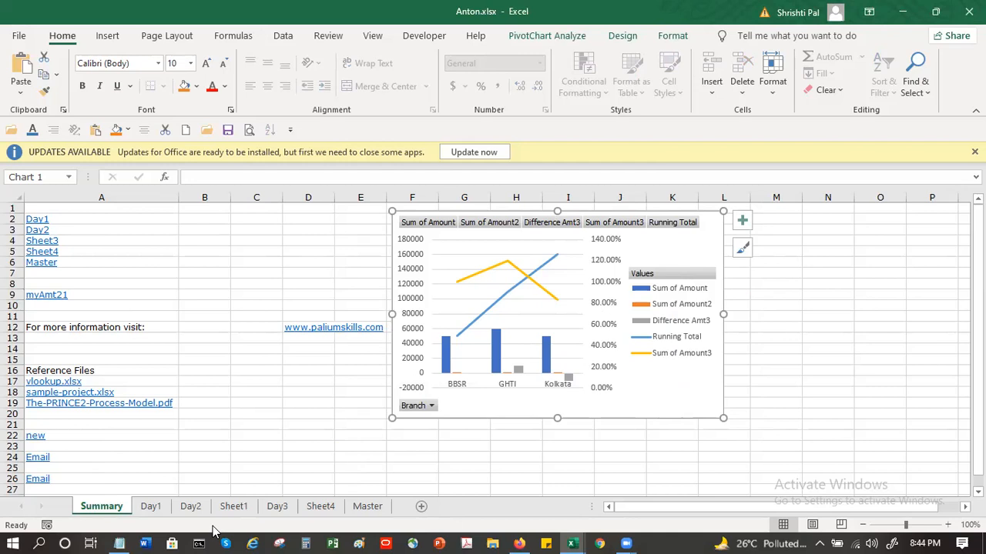
left_click(278, 508)
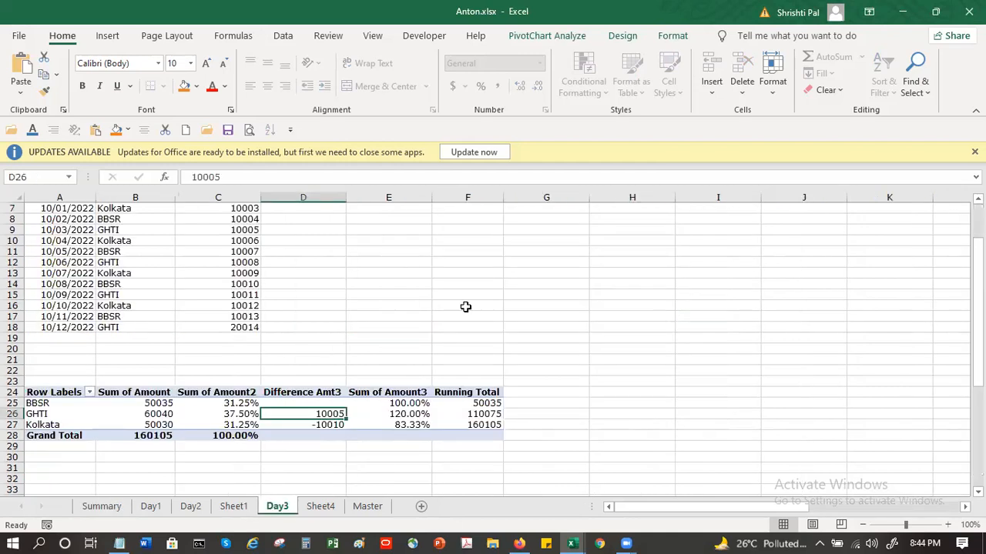
left_click(519, 275)
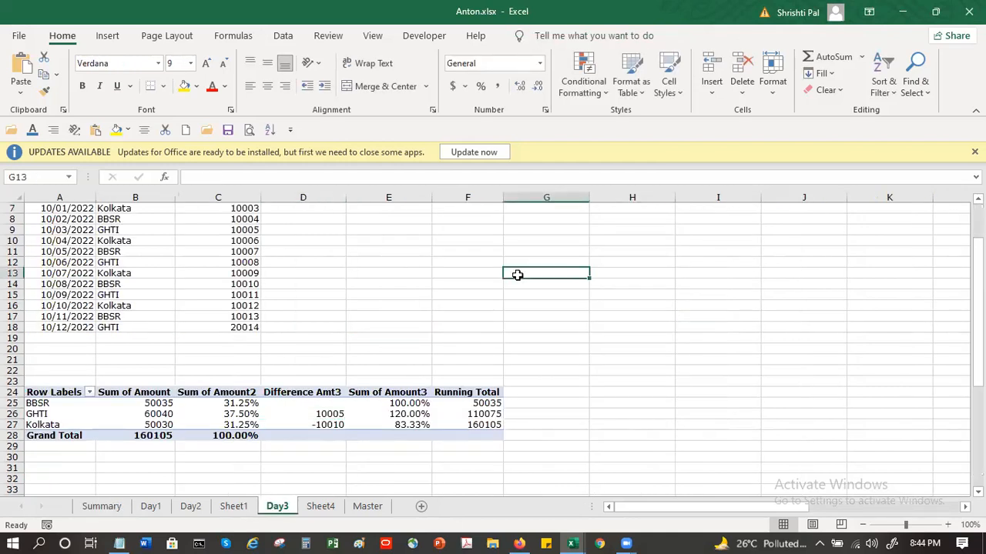
key("ctrl+v")
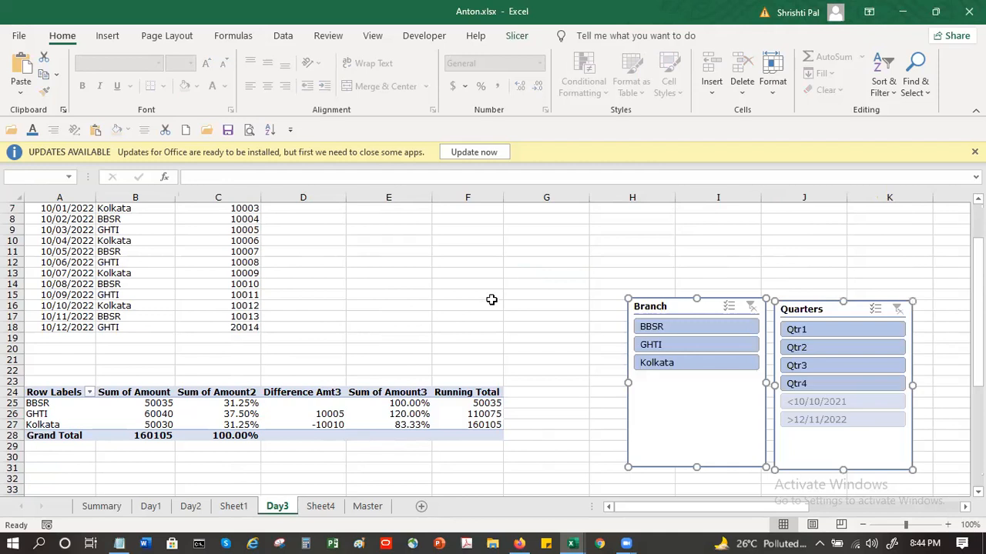
Step: Cut both slicers from the Day3 sheet and paste them at cell F22 of the Summary sheet, below the pivot chart
key("ctrl+x")
left_click(117, 510)
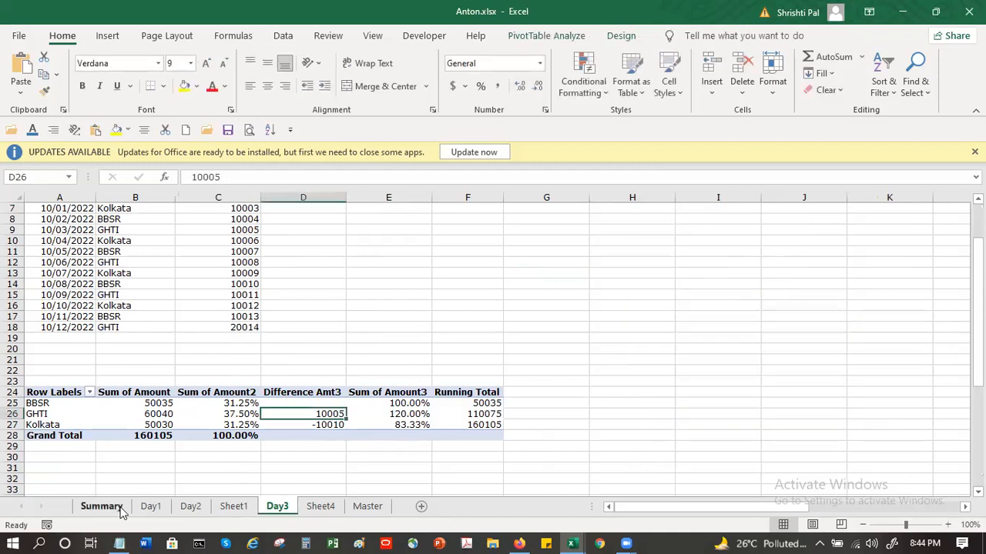
left_click(415, 437)
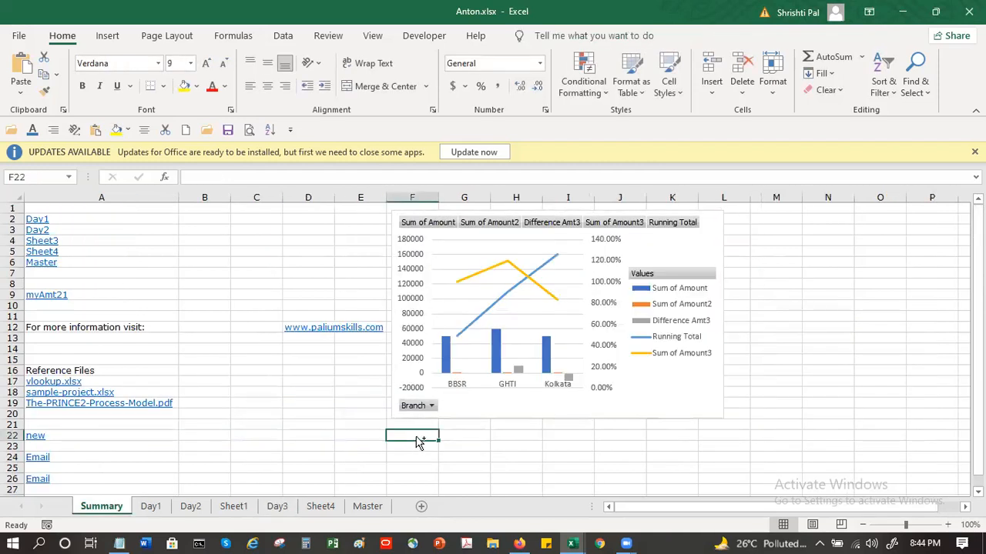
key("ctrl+v")
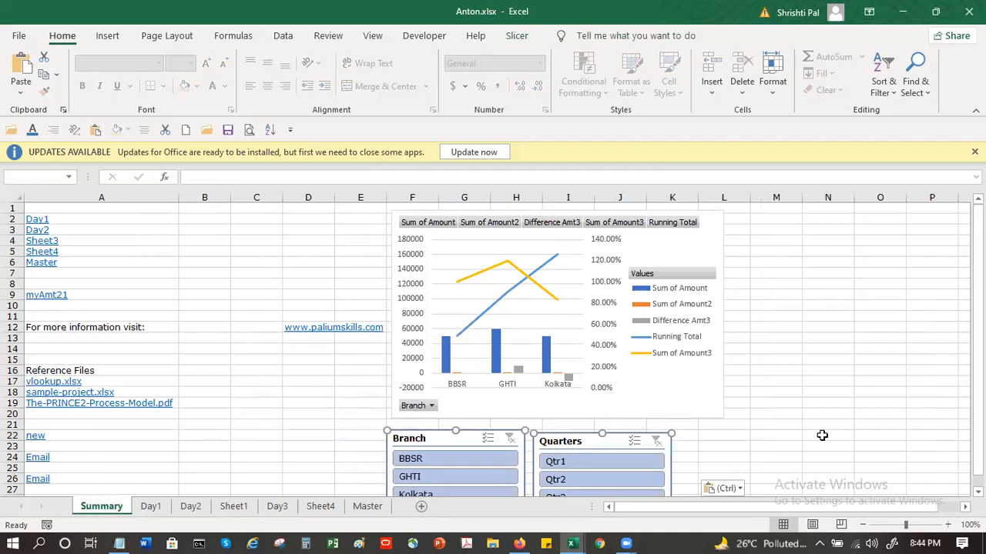
Step: Position both slicers directly beneath the pivot chart, with the top of the Quarters slicer level with the Branch slicer
left_click(634, 440)
left_click_drag(570, 435, 789, 213)
left_click_drag(685, 257, 569, 427)
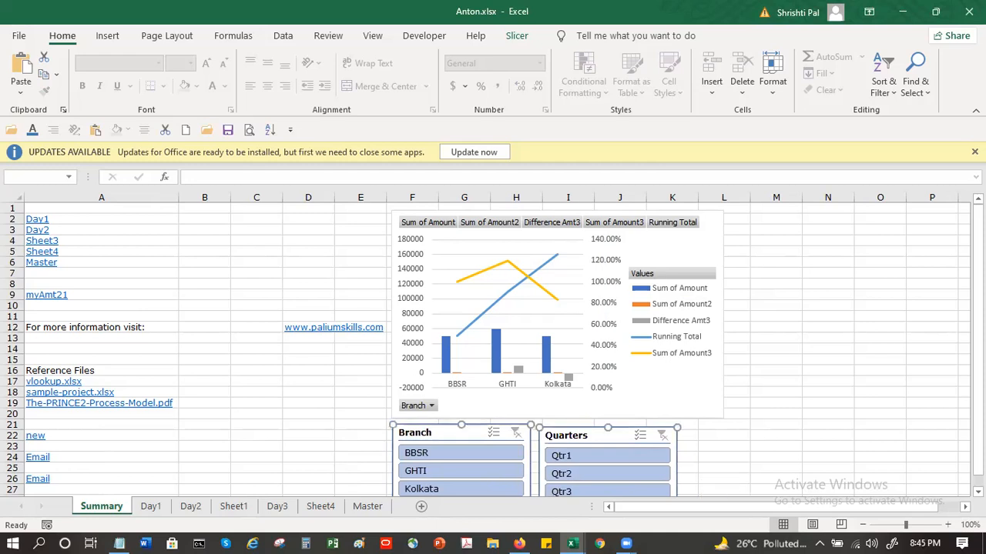
scroll(729, 412, "down", 1)
left_click(720, 413)
left_click_drag(577, 406, 597, 409)
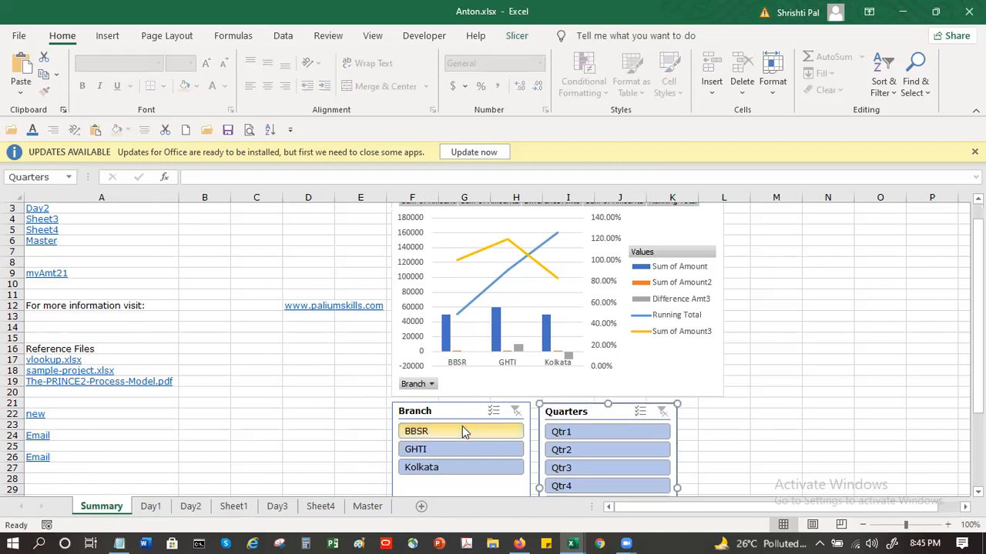
Step: Filter the Summary sheet's pivot chart to BBSR and Qtr1 with the slicers, and clear both filters again
left_click(462, 431)
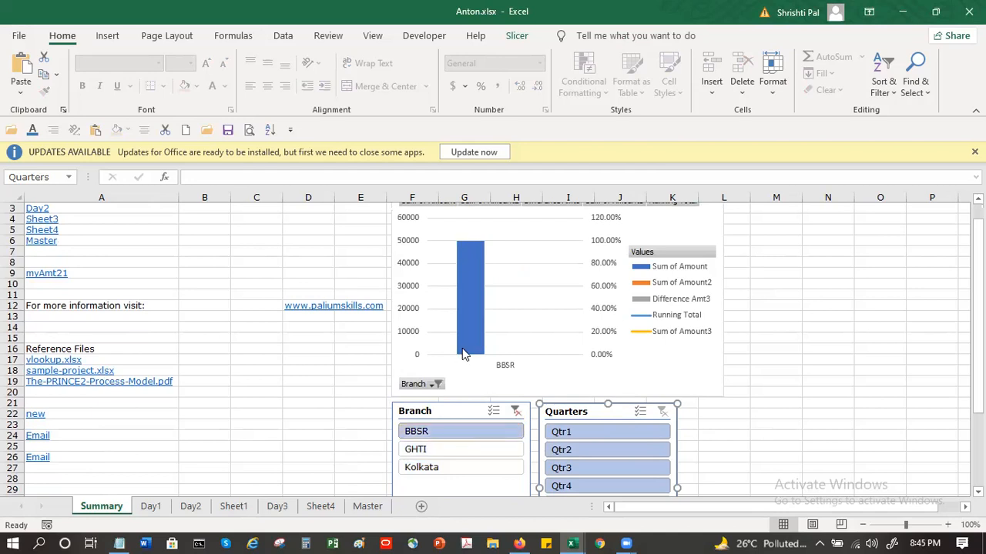
mouse_move(465, 354)
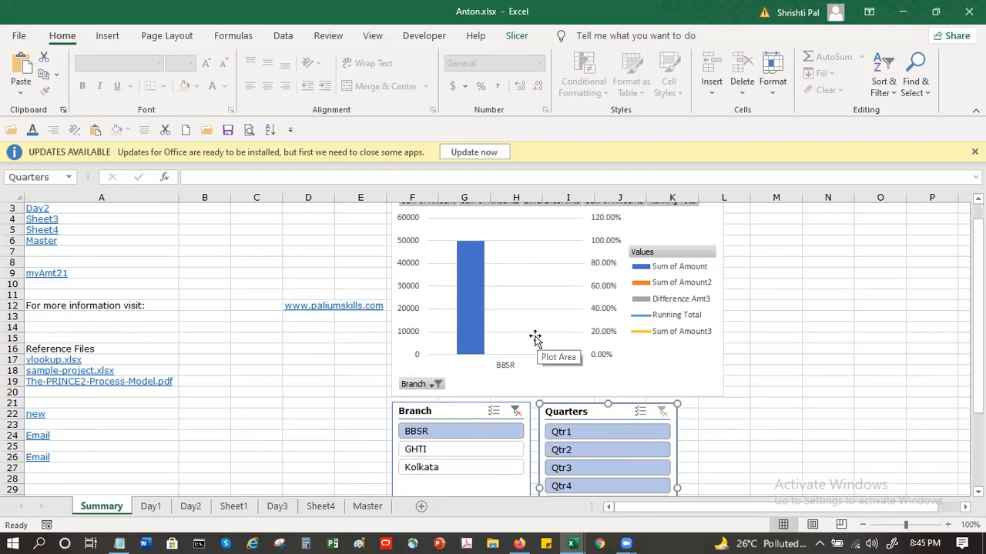
left_click(583, 436)
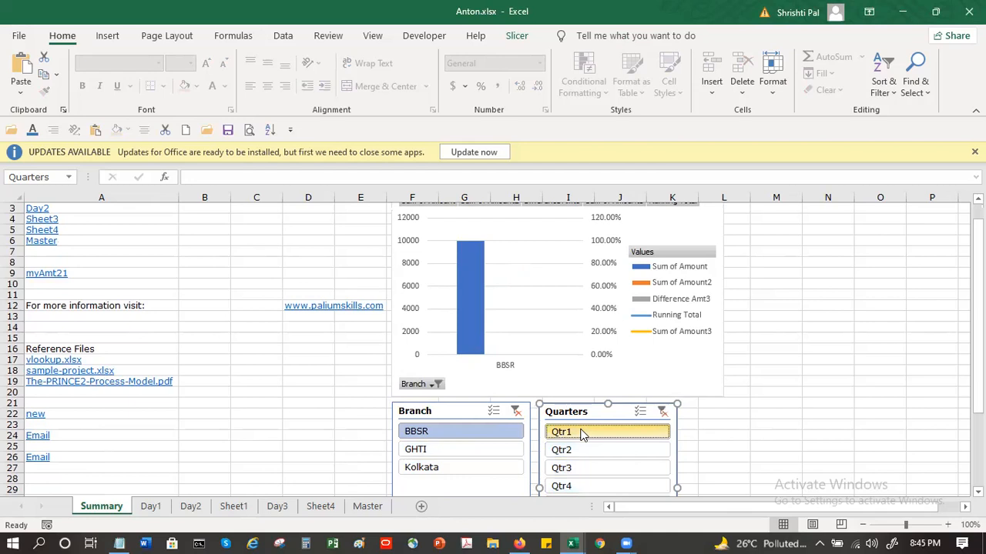
left_click(660, 412)
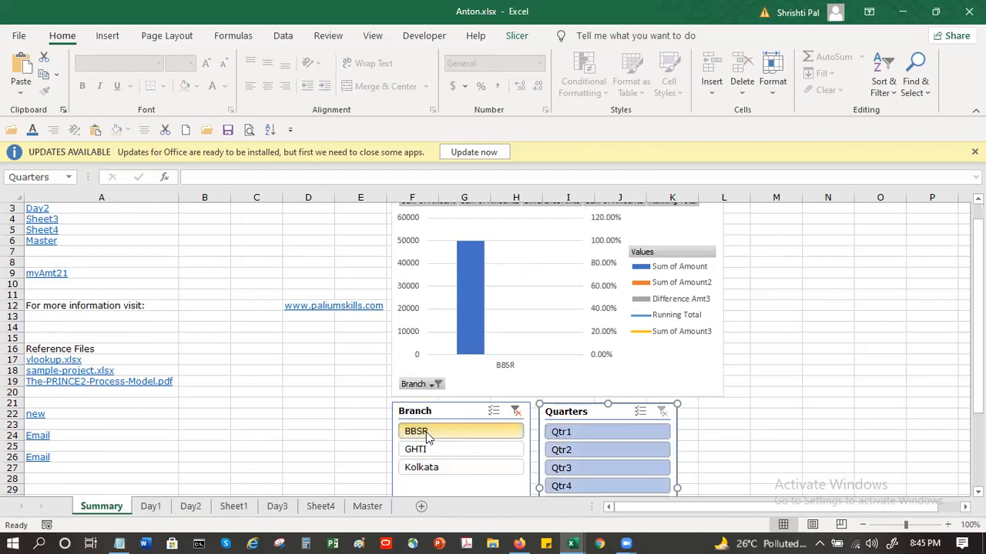
left_click(516, 412)
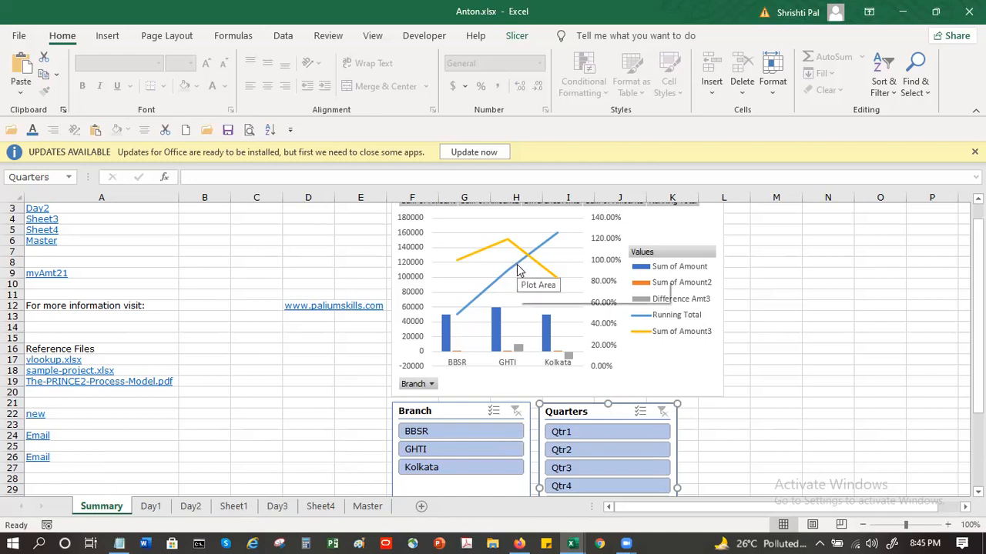
Step: Insert a Branch slicer for the pivot table on the Day3 sheet and place it beside the pivot table
mouse_move(517, 270)
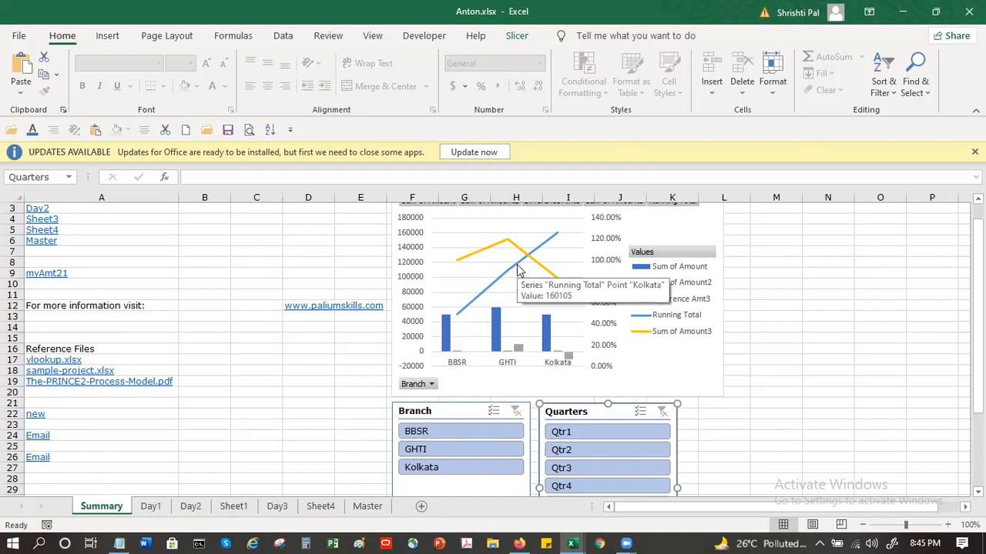
left_click(279, 506)
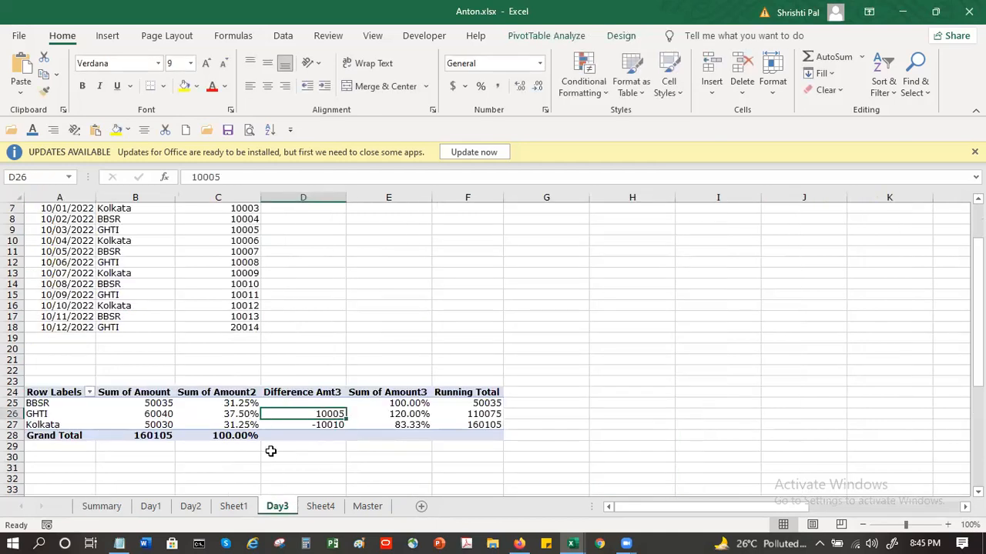
left_click(611, 307)
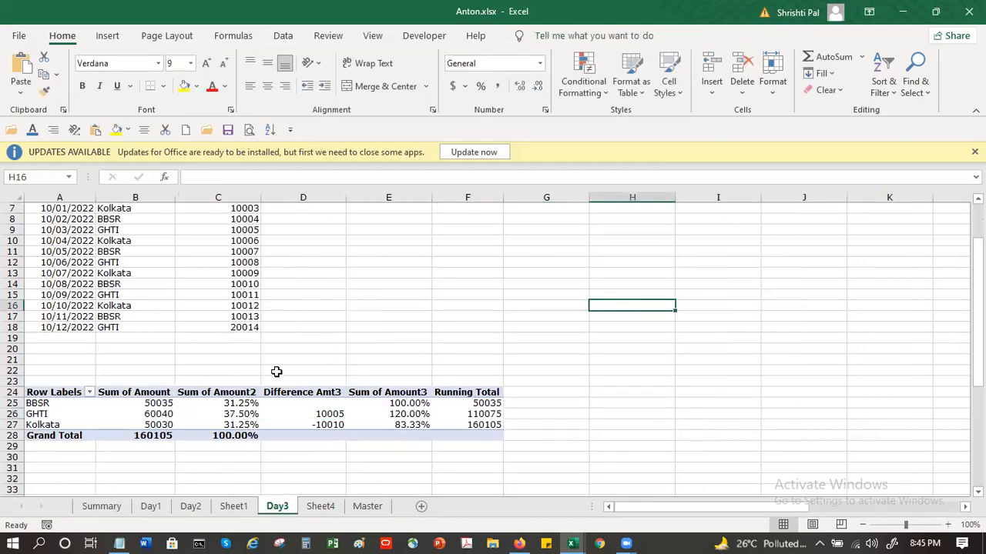
left_click(256, 413)
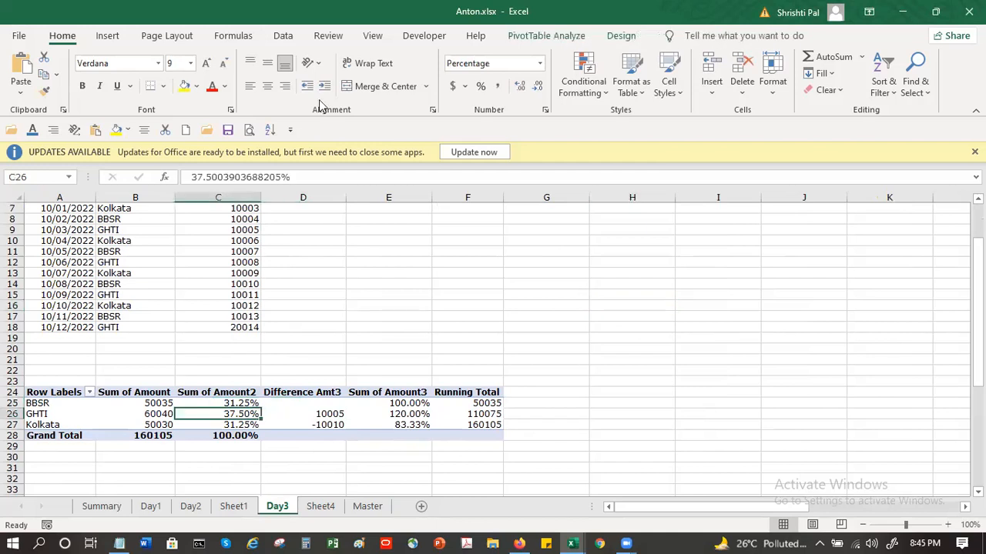
left_click(282, 37)
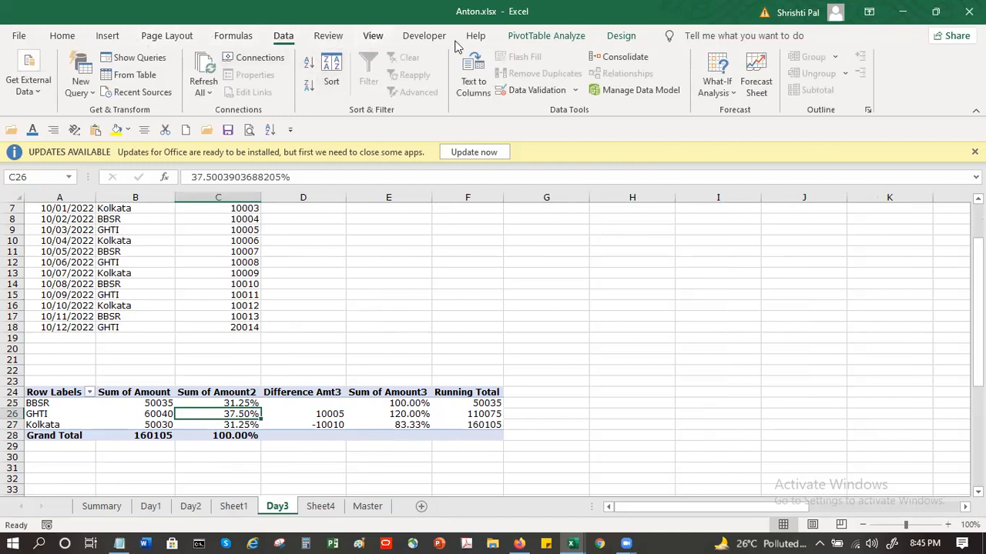
left_click(539, 39)
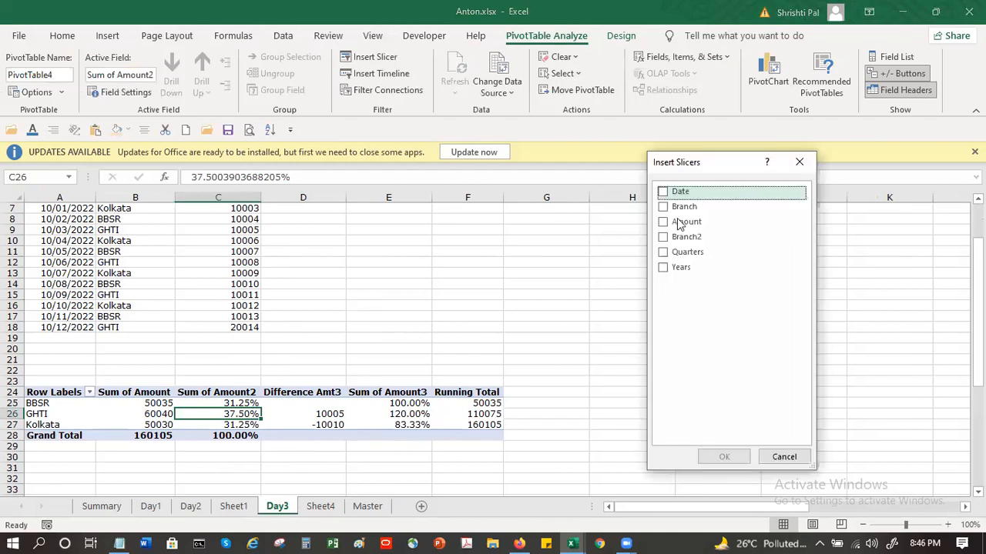
left_click(665, 211)
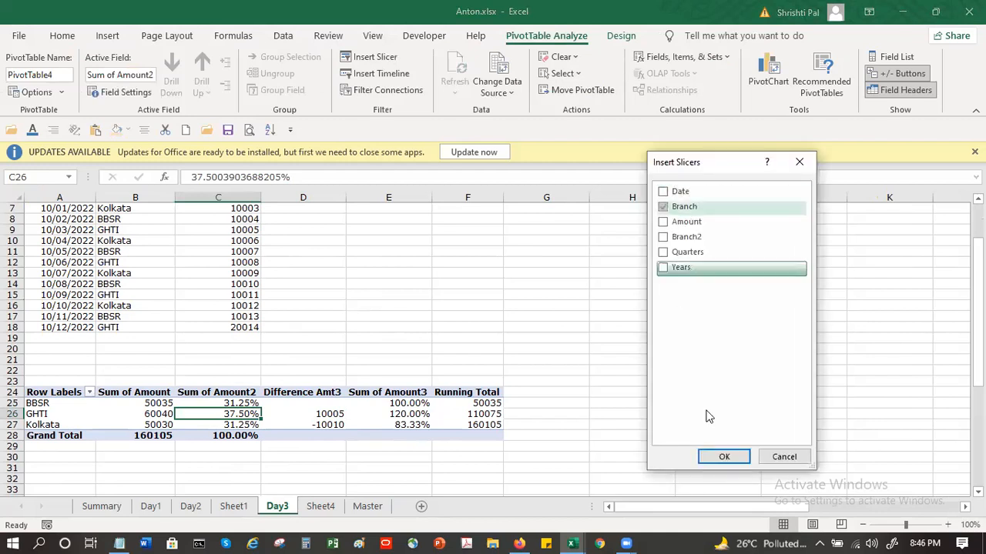
left_click(724, 456)
left_click_drag(492, 261, 628, 282)
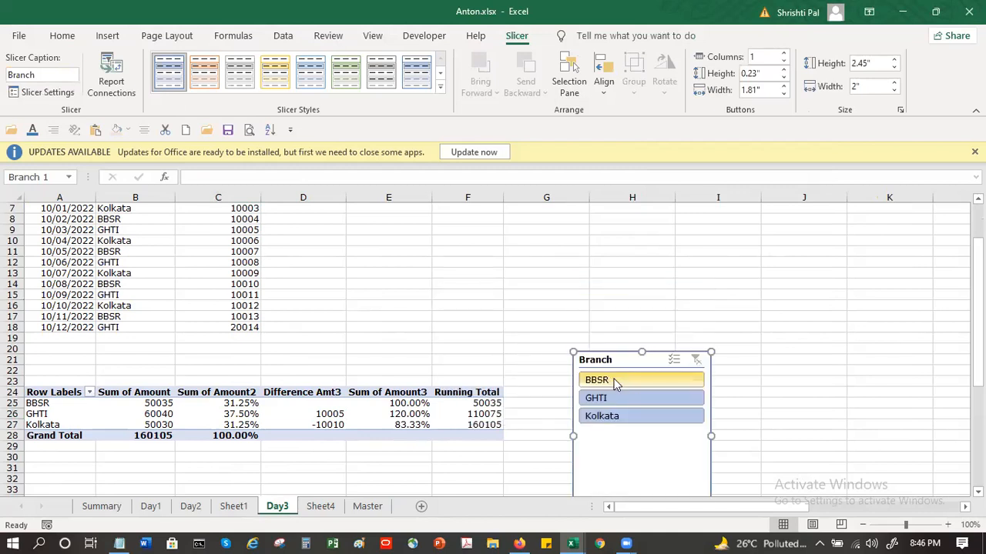
Step: Filter the Day3 pivot table to BBSR with the new Branch slicer and check the pivot chart on the Summary sheet
left_click(590, 377)
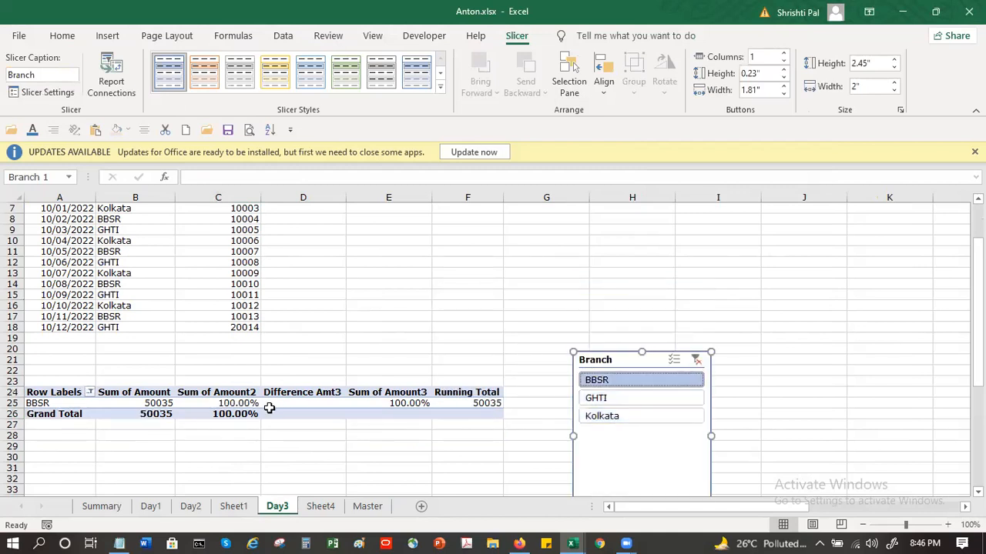
mouse_move(269, 409)
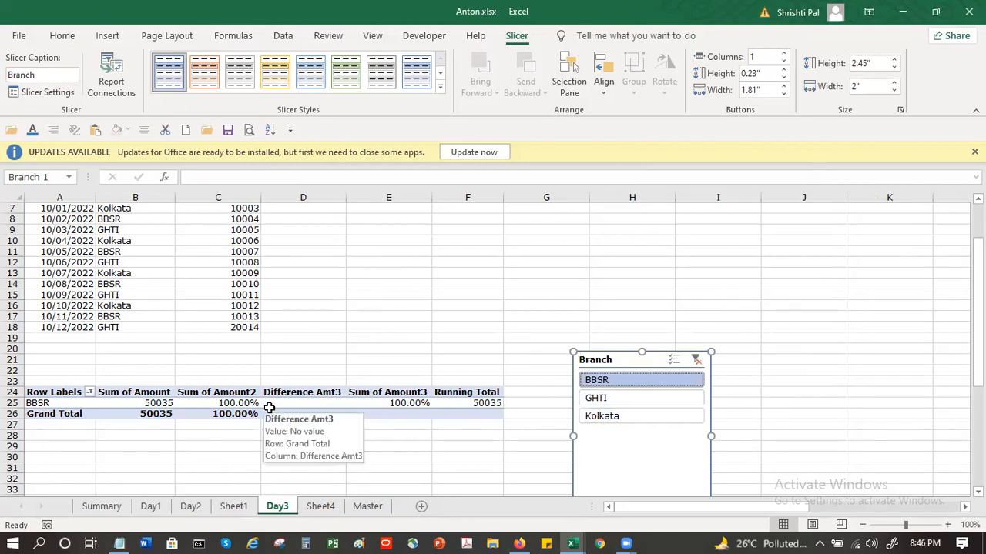
left_click(103, 507)
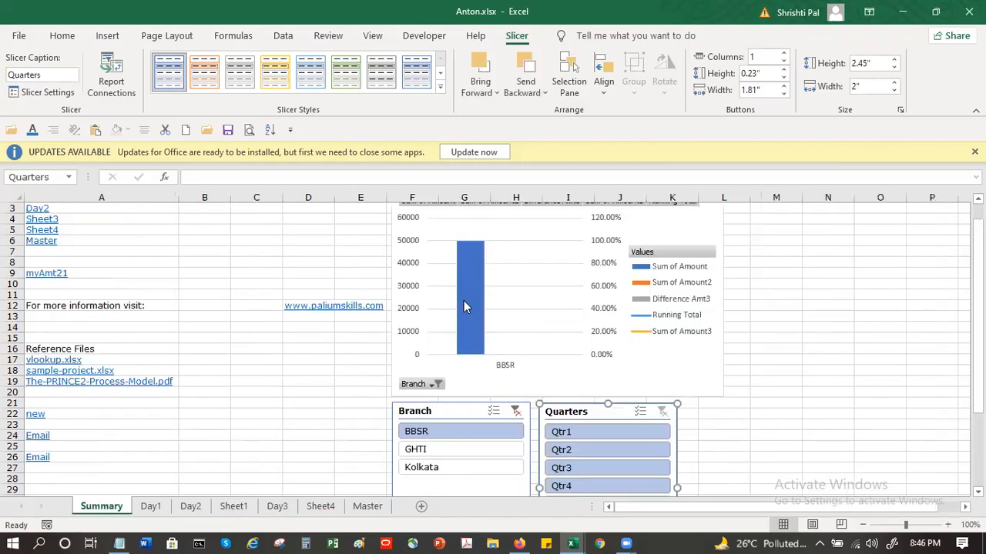
mouse_move(467, 302)
Step: Open the Quarters slicer's size and properties settings on the Summary sheet and review its size and cell-positioning options
key("shift+F10")
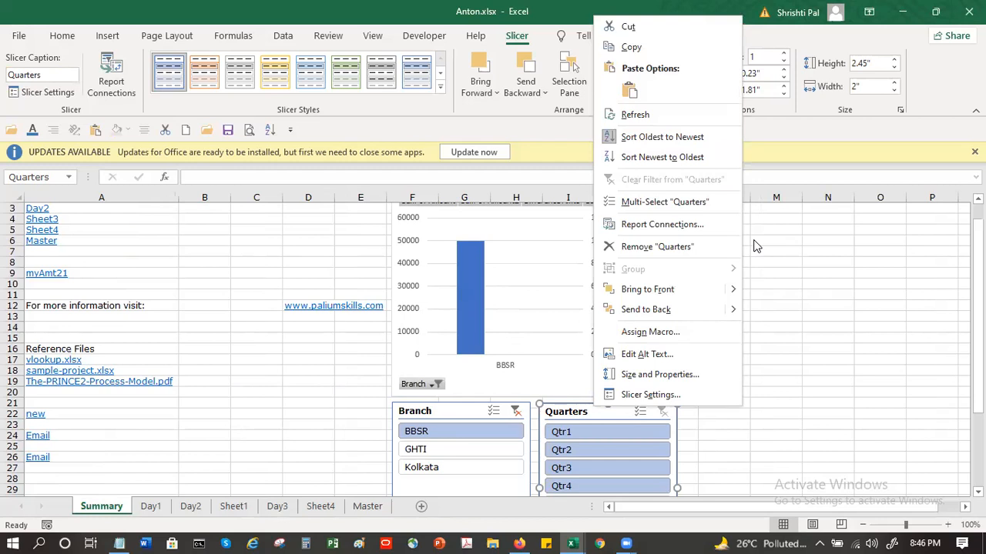
left_click(690, 376)
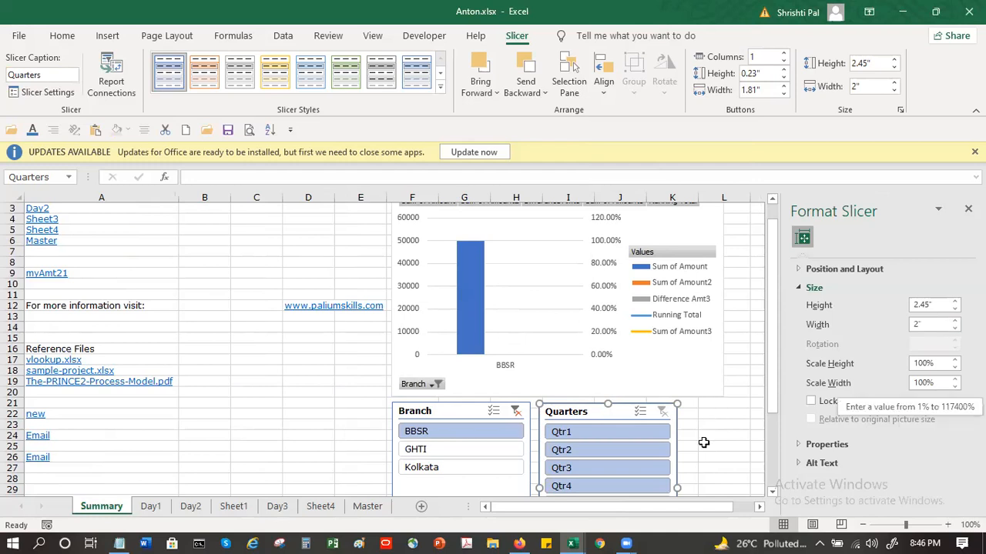
left_click(803, 446)
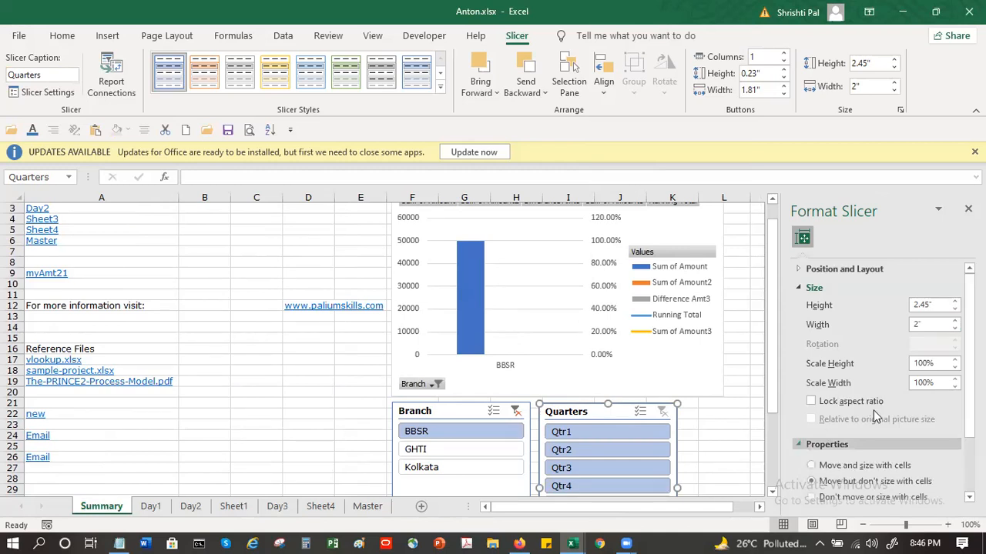
scroll(876, 417, "down", 1)
scroll(875, 417, "down", 1)
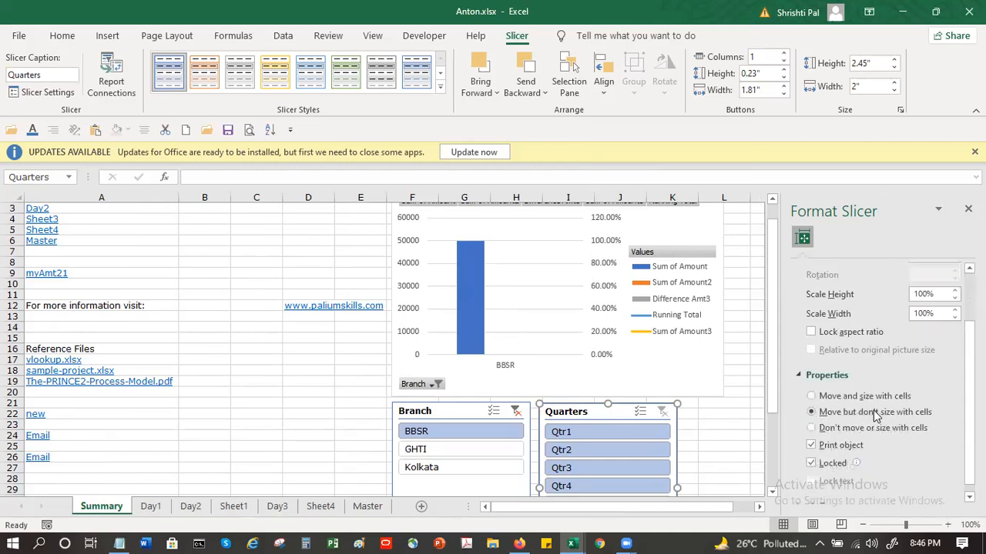
scroll(876, 417, "up", 2)
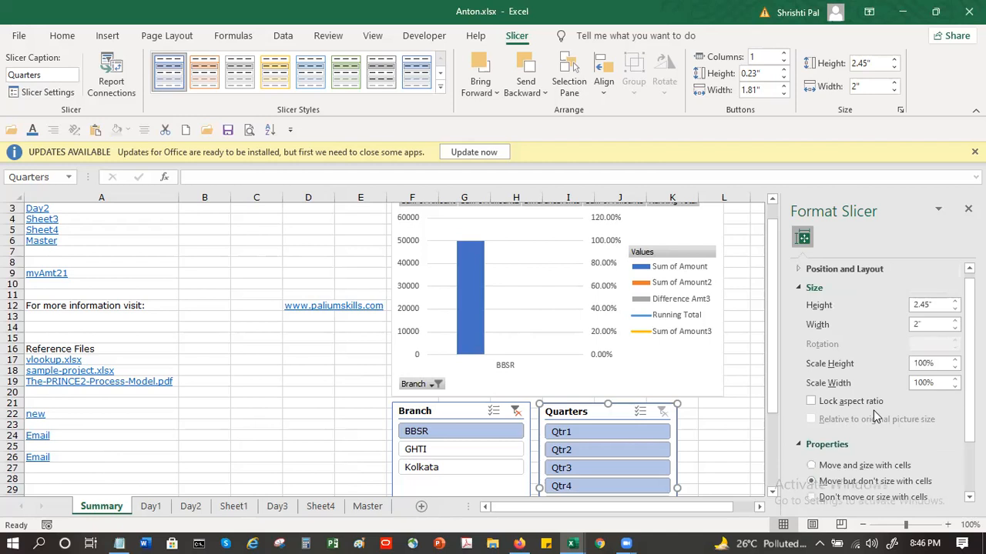
Step: Set the Quarters slicer's horizontal position to 7.5" in its position and layout settings
left_click(801, 269)
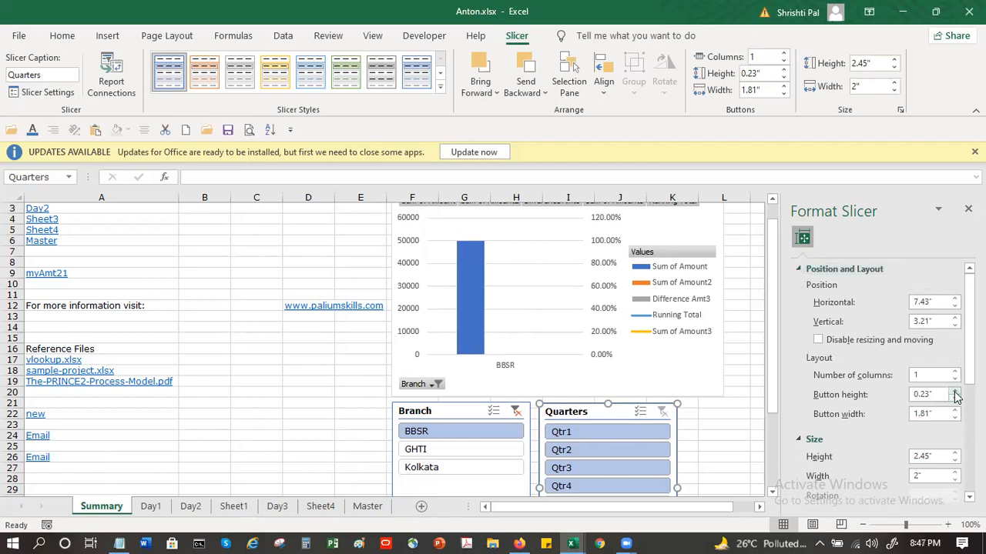
left_click(955, 307)
left_click(955, 307)
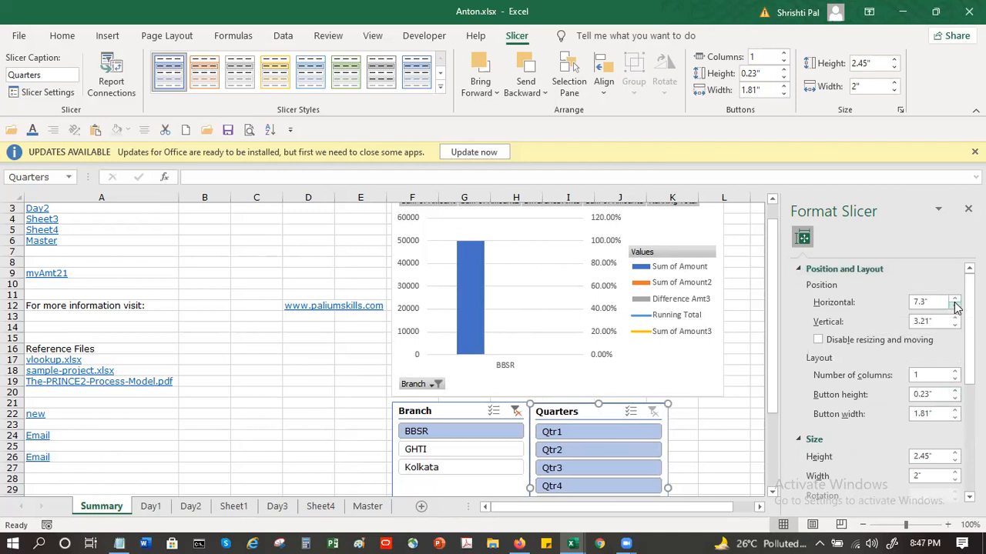
left_click(955, 299)
left_click(955, 299)
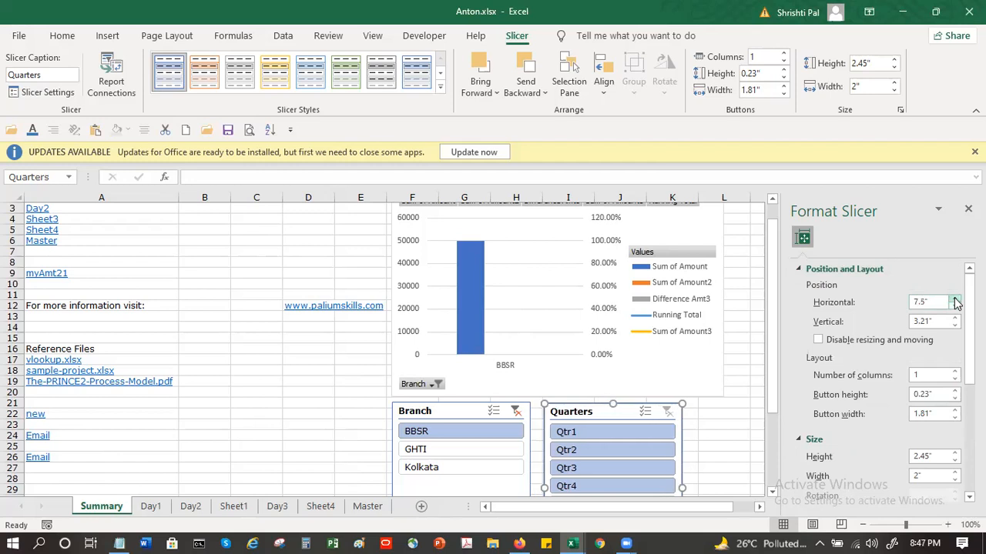
Step: Review the Quarters slicer's name, header, sorting and filtering settings, and close them without changes
right_click(602, 412)
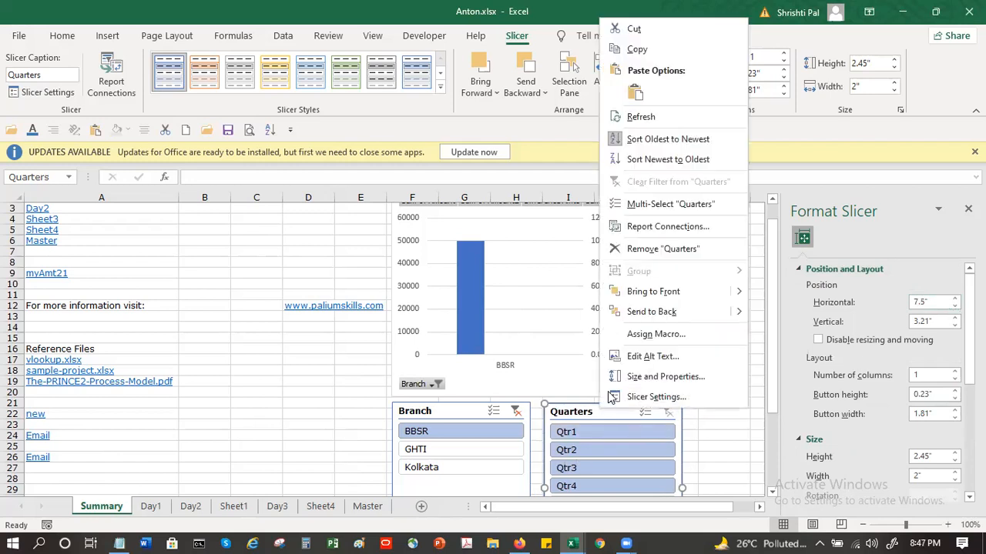
left_click(644, 396)
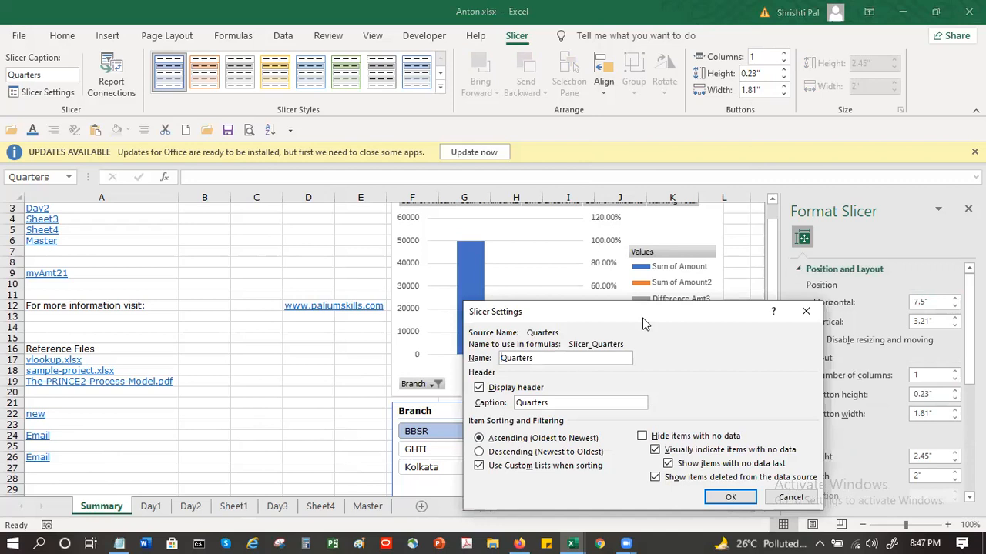
left_click_drag(644, 324, 264, 265)
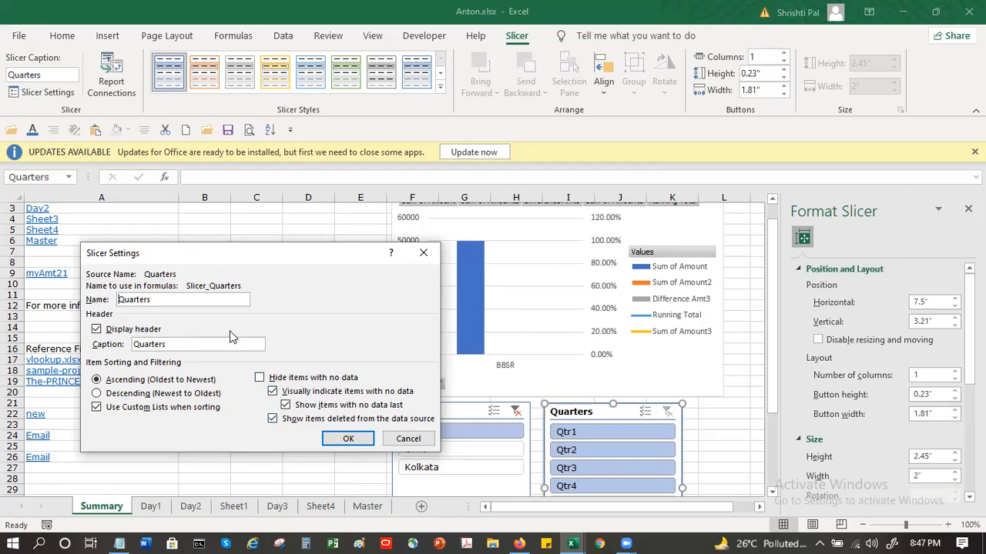
left_click(402, 442)
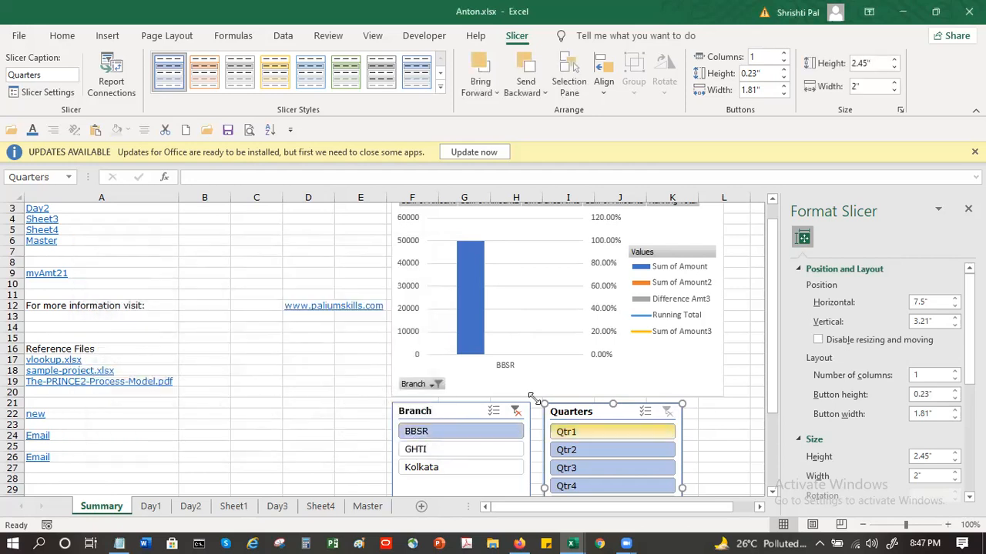
Step: Turn on multi-select in the Summary sheet's Branch slicer and add Kolkata and GHTI to the BBSR selection
left_click(462, 407)
right_click(462, 407)
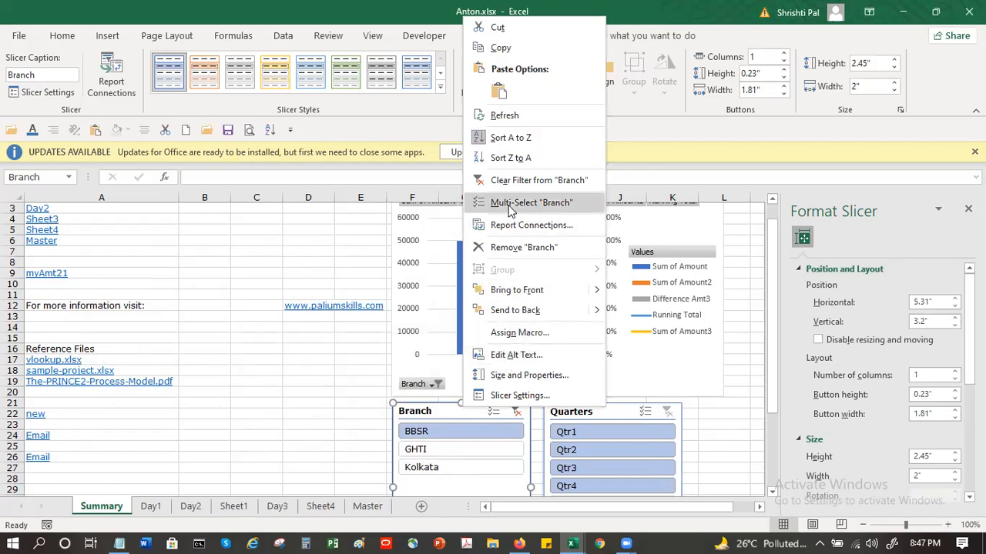
left_click(493, 414)
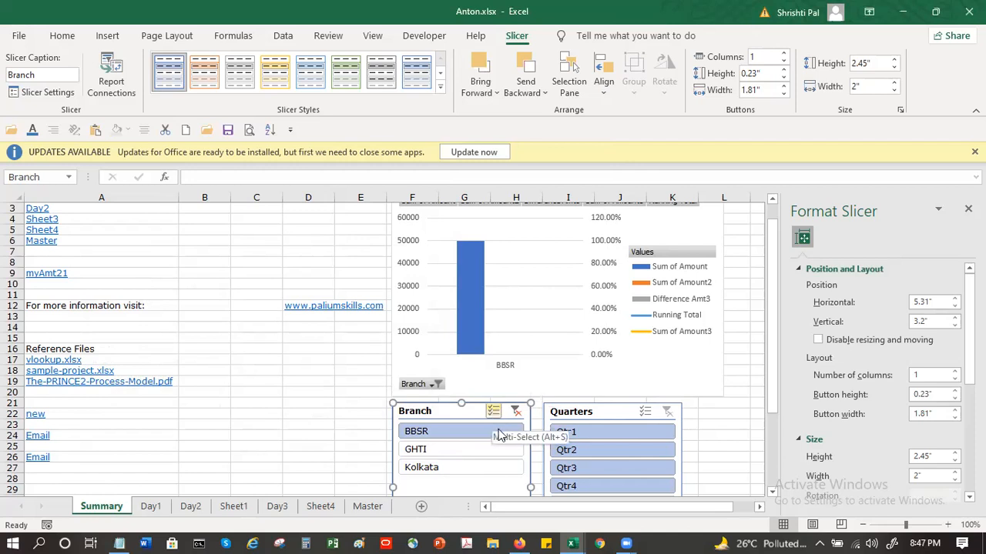
left_click(493, 414)
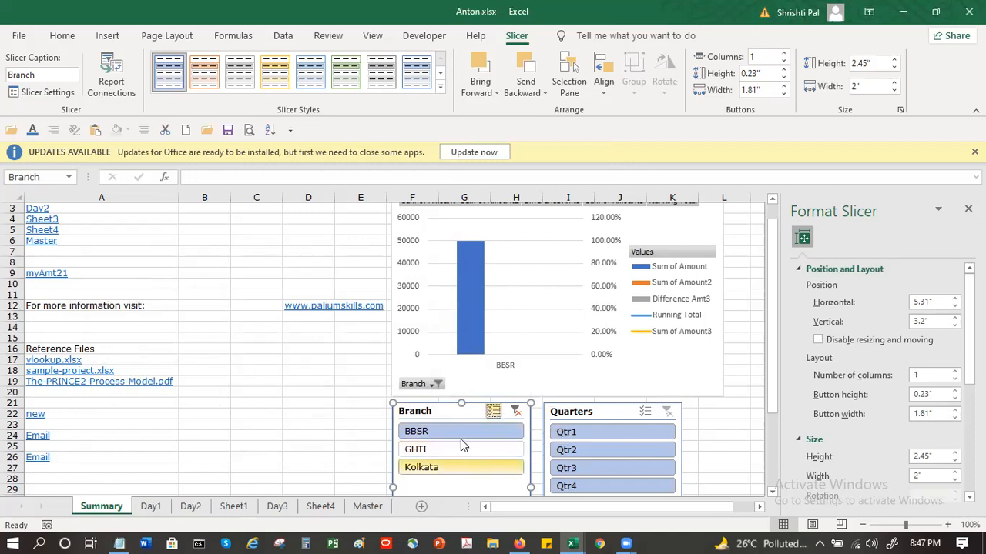
left_click(432, 473)
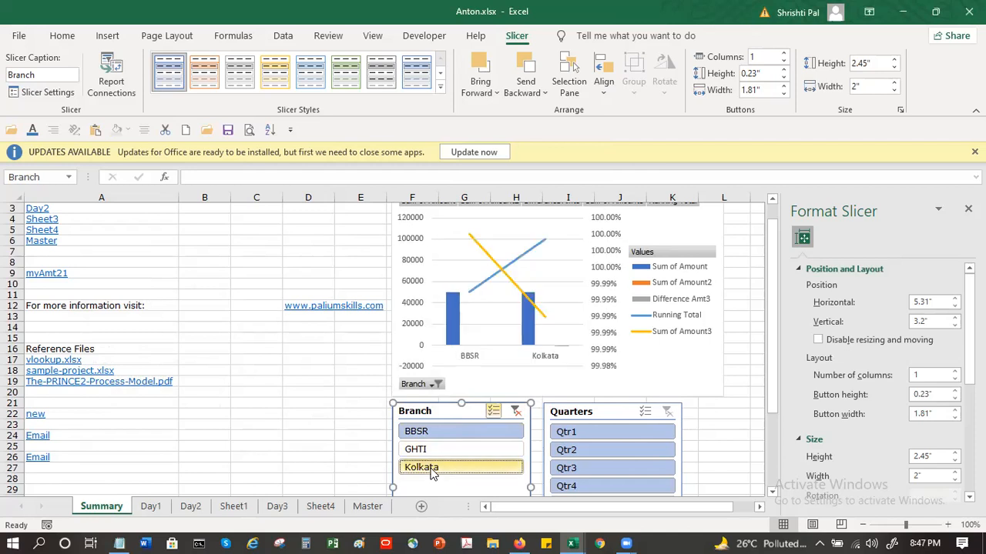
left_click(434, 450)
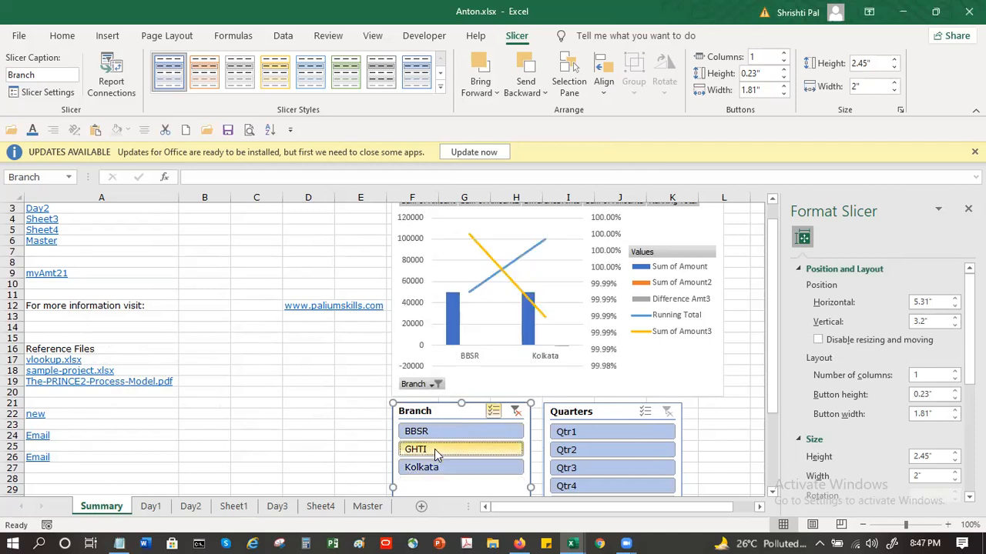
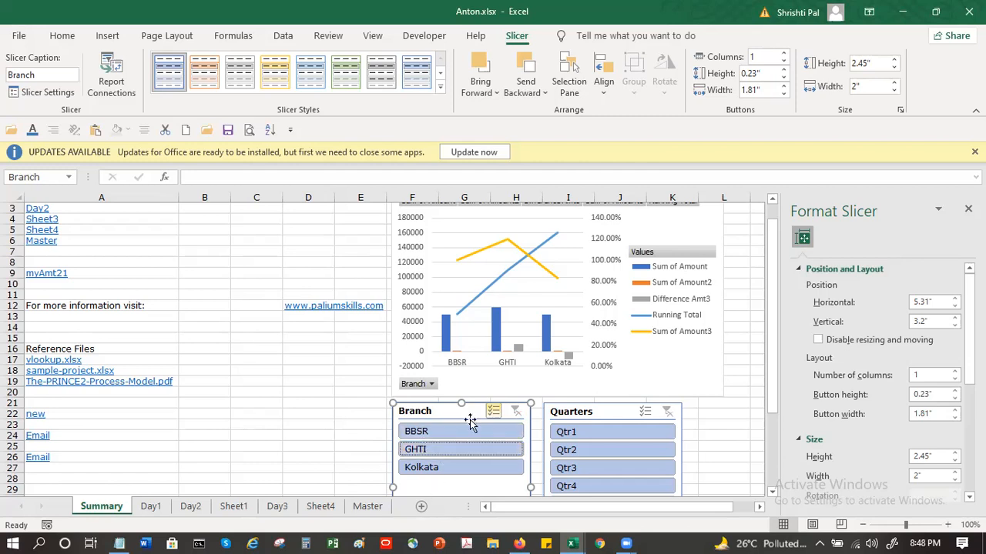
left_click(492, 412)
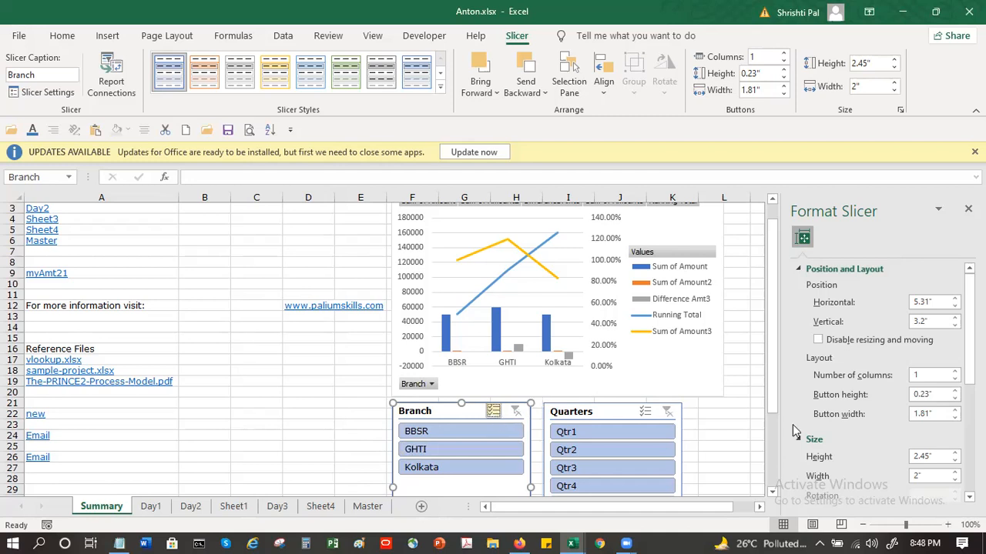
left_click(729, 434)
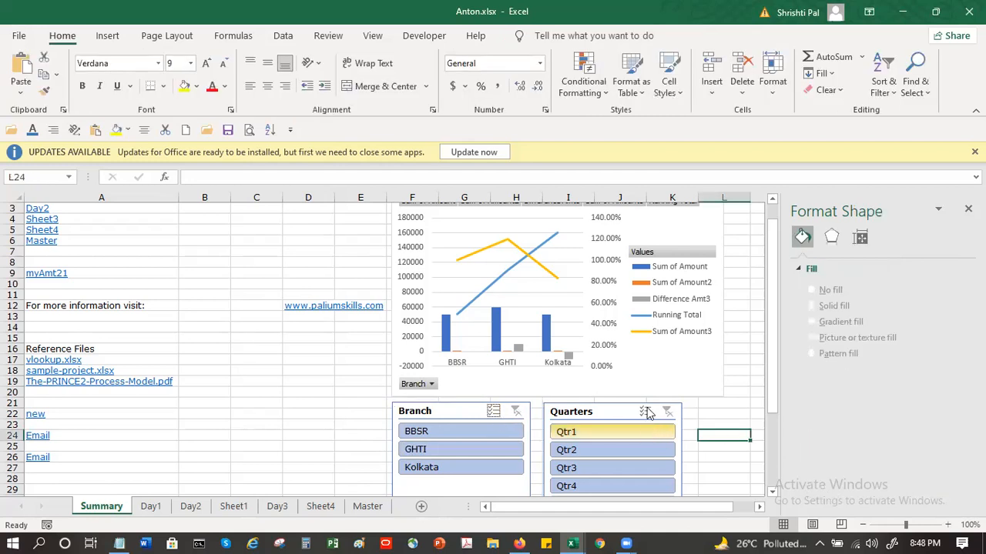
left_click(598, 414)
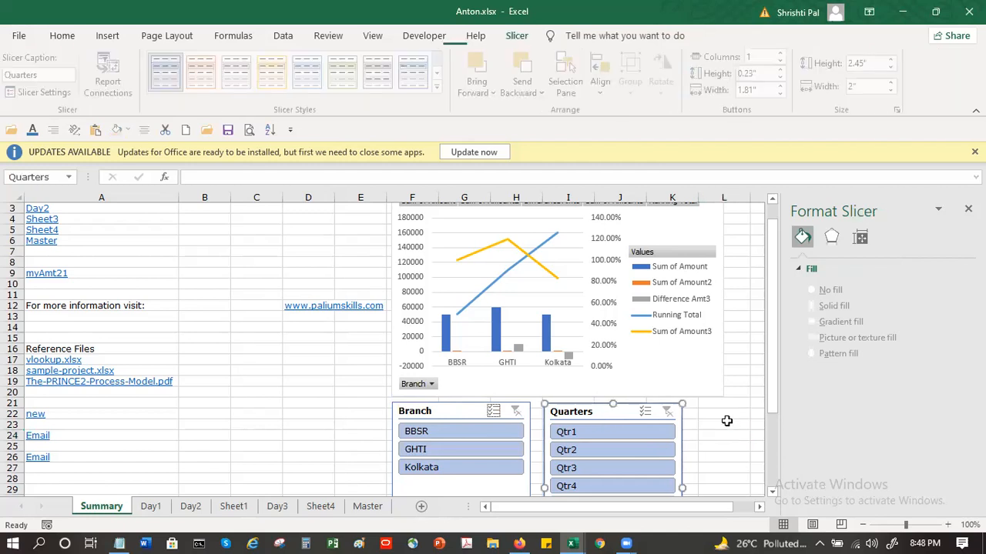
left_click(727, 424)
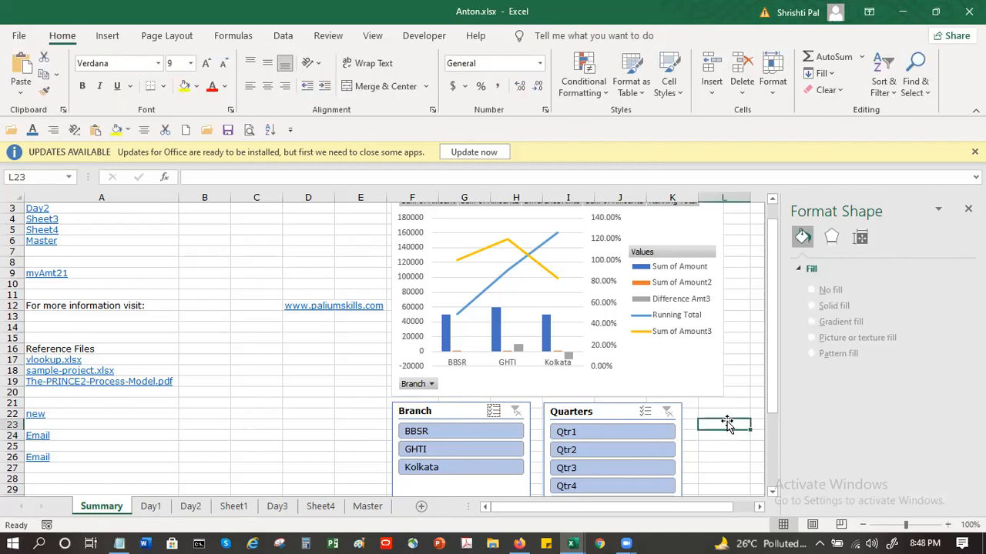
Step: Insert a Date timeline for the Day3 sheet's pivot table that groups amounts by year, quarter and month
left_click(276, 506)
left_click(69, 273)
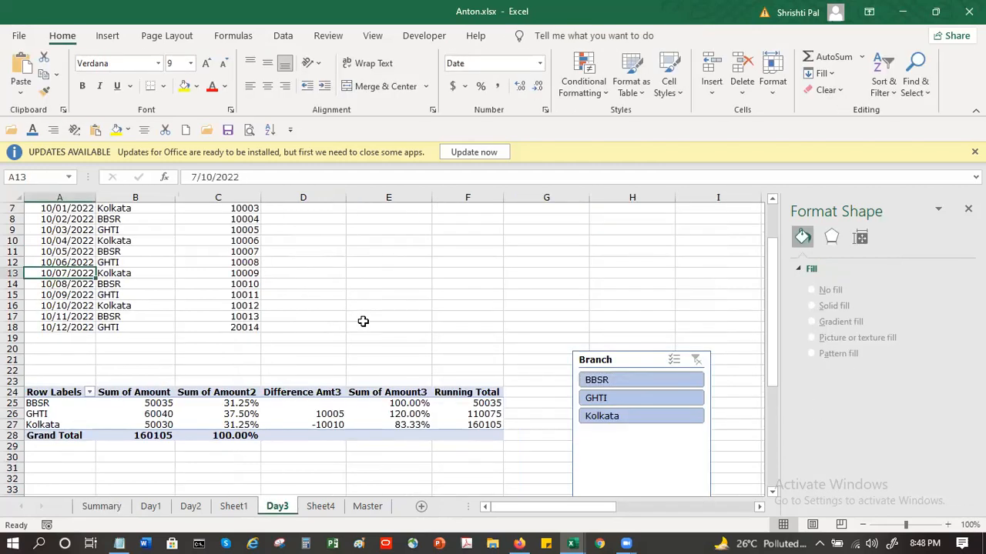
scroll(363, 321, "up", 2)
scroll(363, 323, "down", 2)
scroll(452, 332, "up", 2)
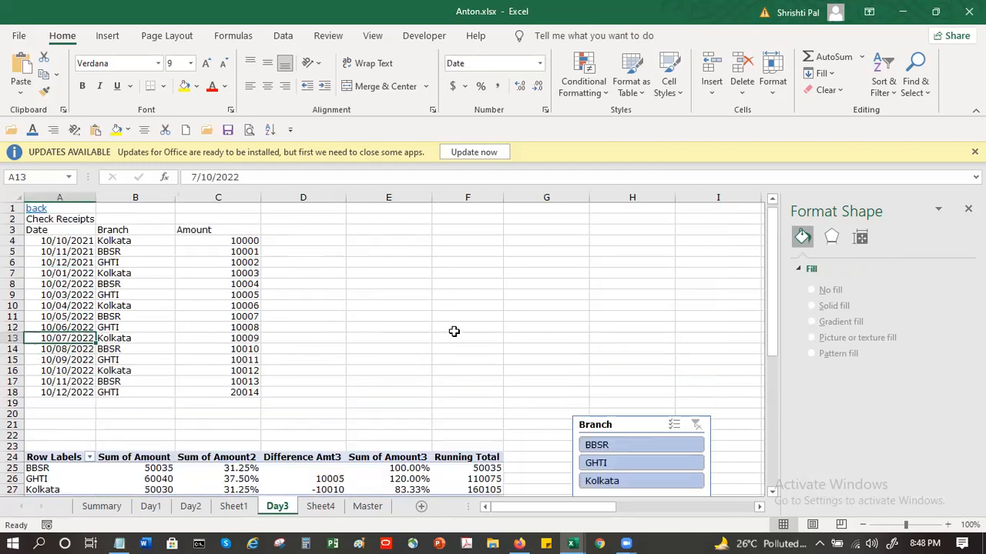
left_click(667, 508)
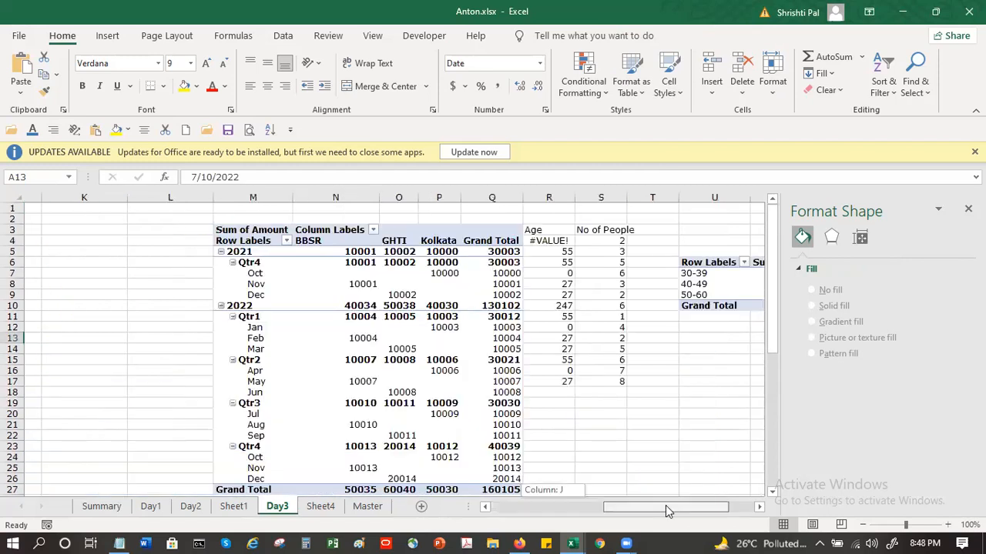
left_click(245, 278)
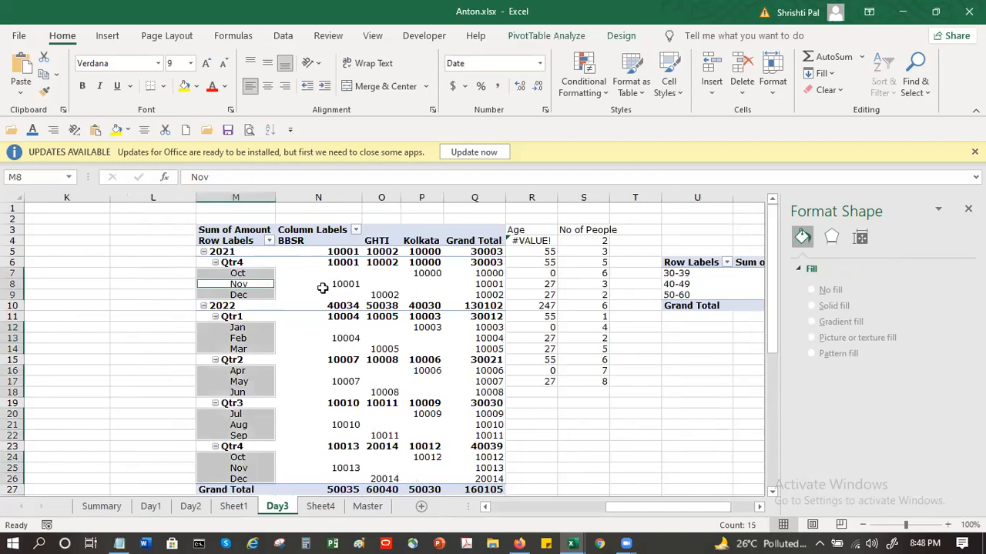
left_click(252, 286)
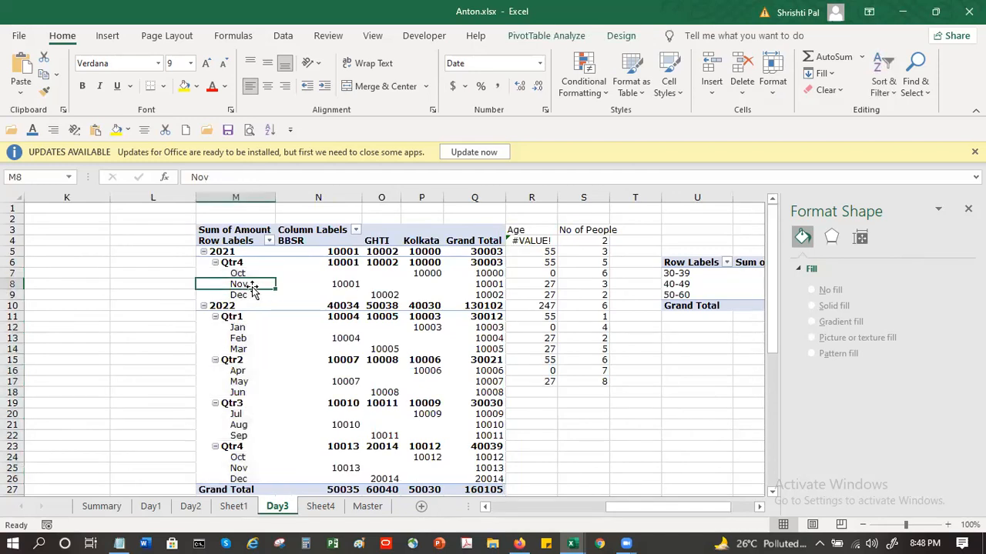
left_click(548, 36)
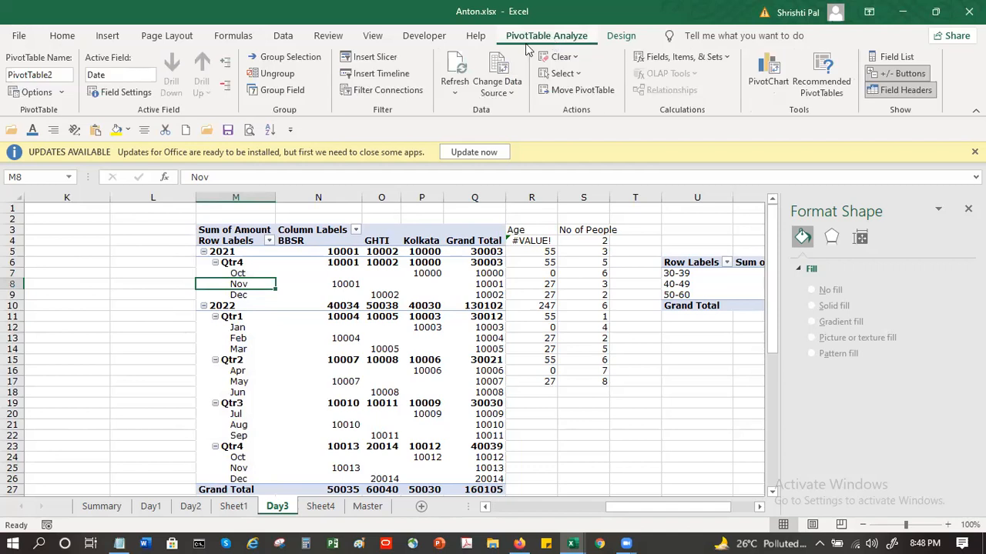
left_click(401, 75)
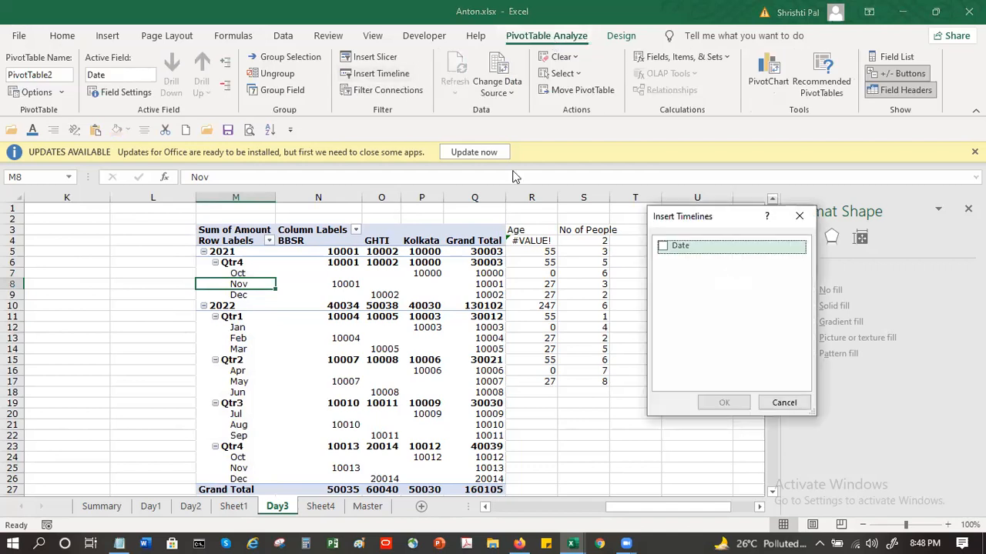
left_click(661, 252)
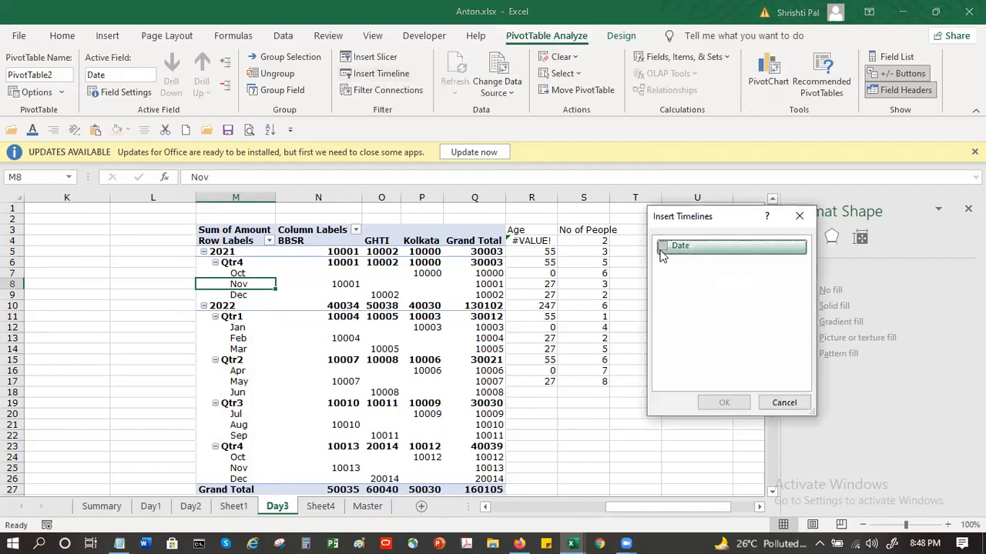
left_click(717, 401)
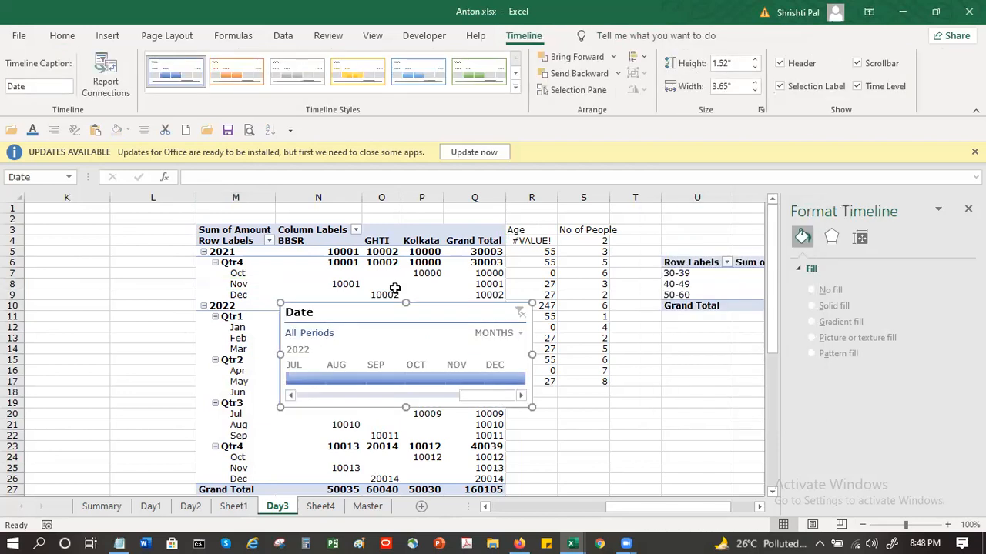
Step: Cut the Date timeline from the Day3 sheet and paste it on the Summary sheet, placing it beside the Branch slicer
left_click_drag(360, 308, 344, 359)
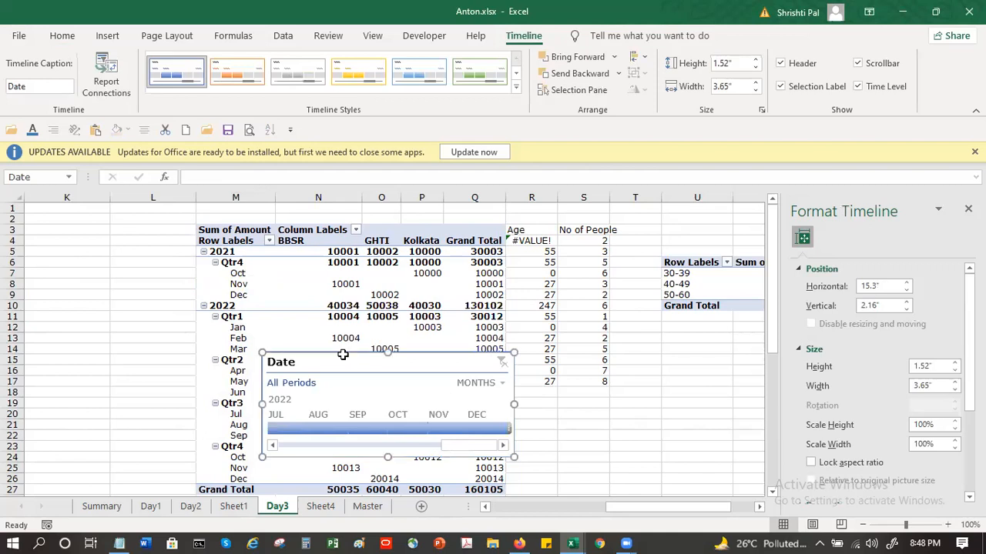
key("Delete")
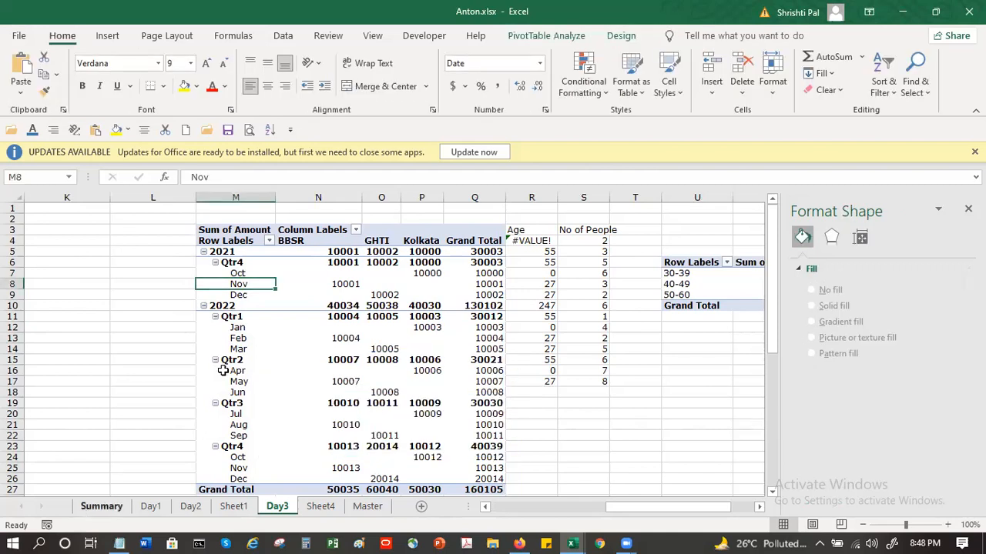
left_click(256, 381)
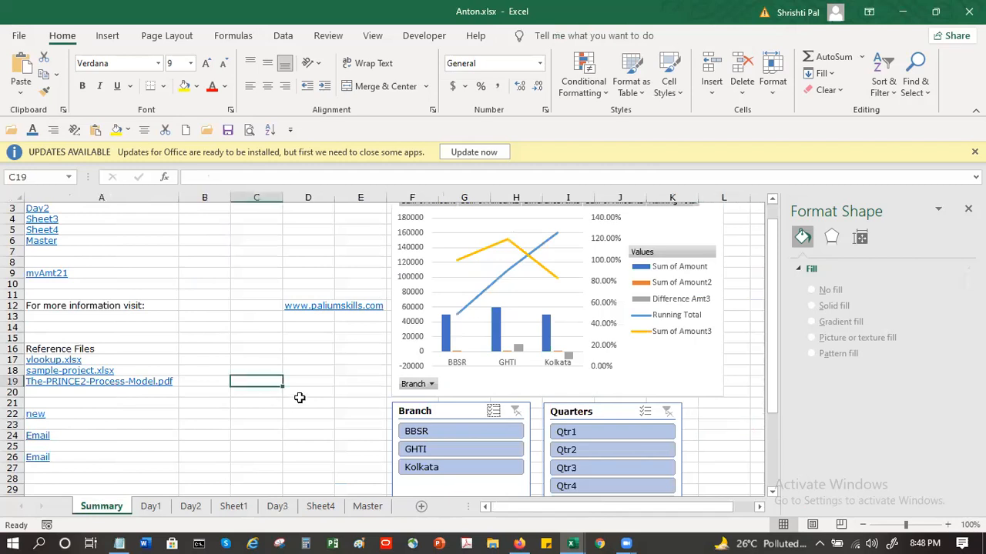
key("ctrl+v")
left_click_drag(311, 386, 196, 416)
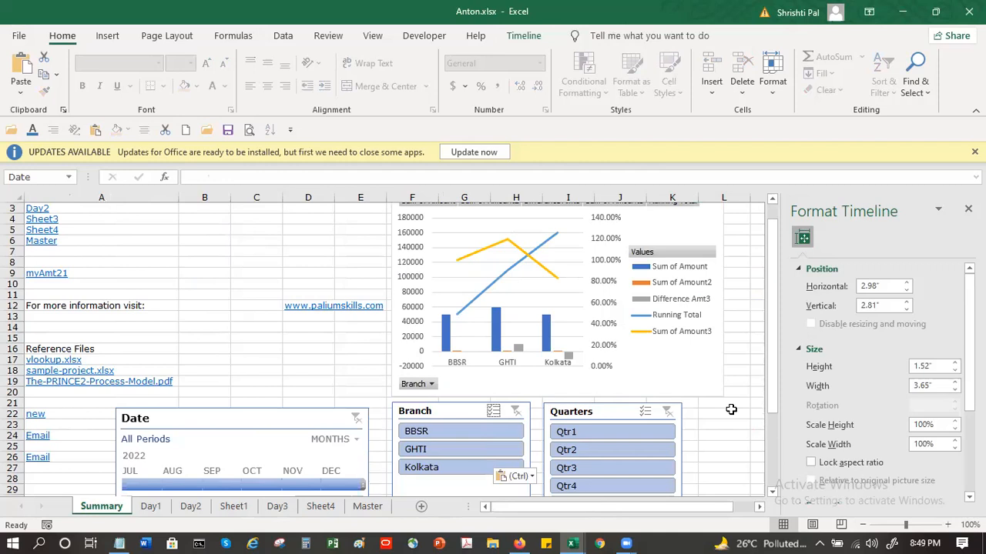
Step: Filter the Summary sheet's Date timeline to Jan 2021–Oct 2022, to Jul 2022, and finally to Aug–Sep 2022
scroll(608, 445, "down", 1)
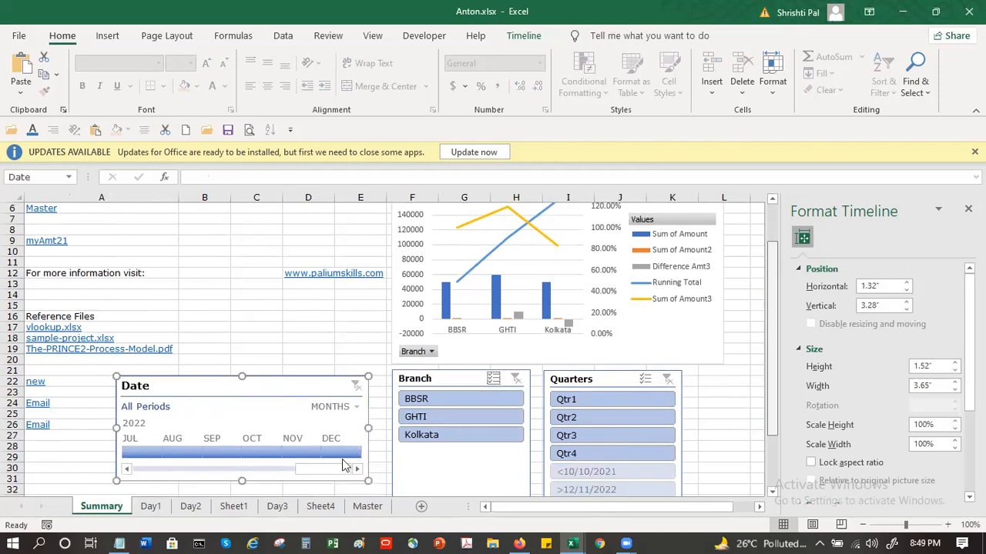
left_click_drag(309, 452, 281, 452)
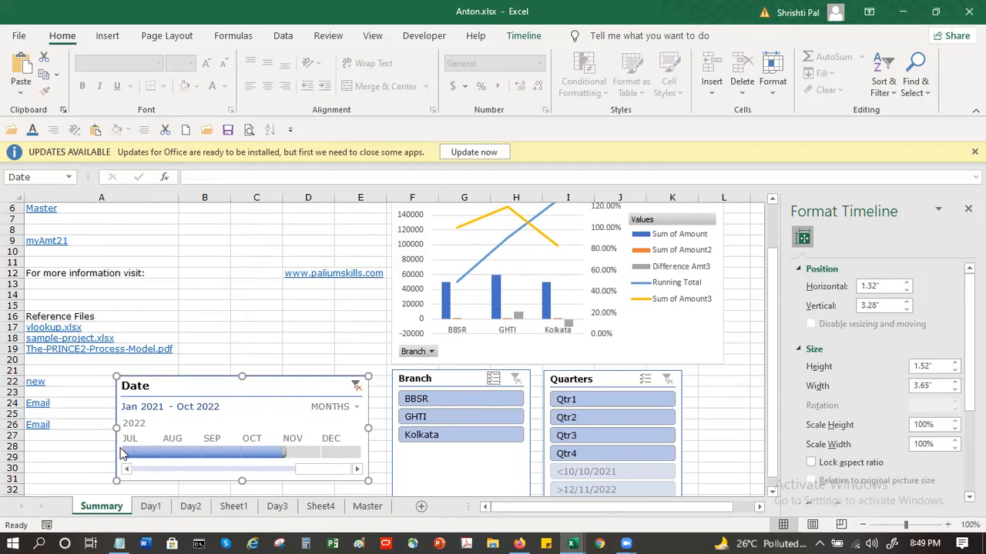
left_click(123, 454)
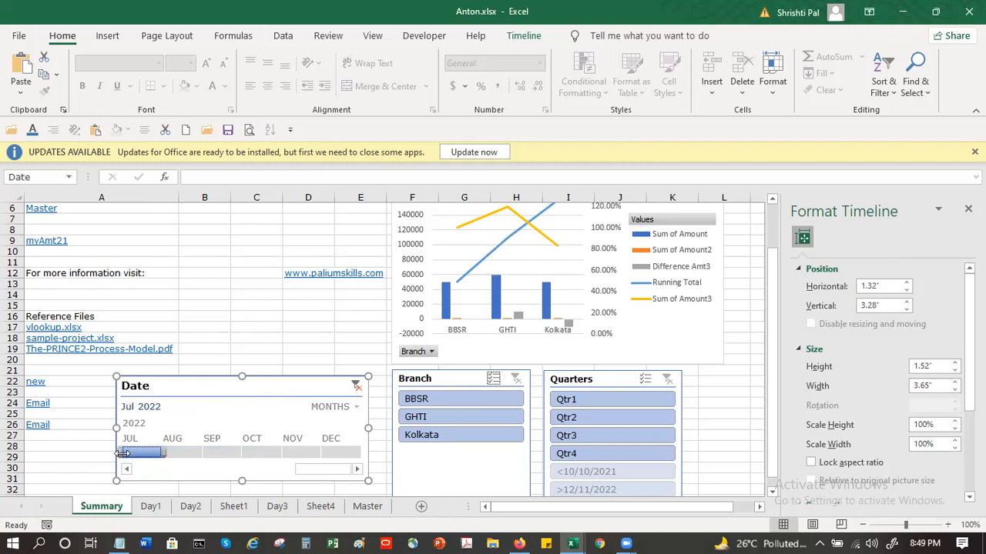
left_click_drag(228, 453, 168, 454)
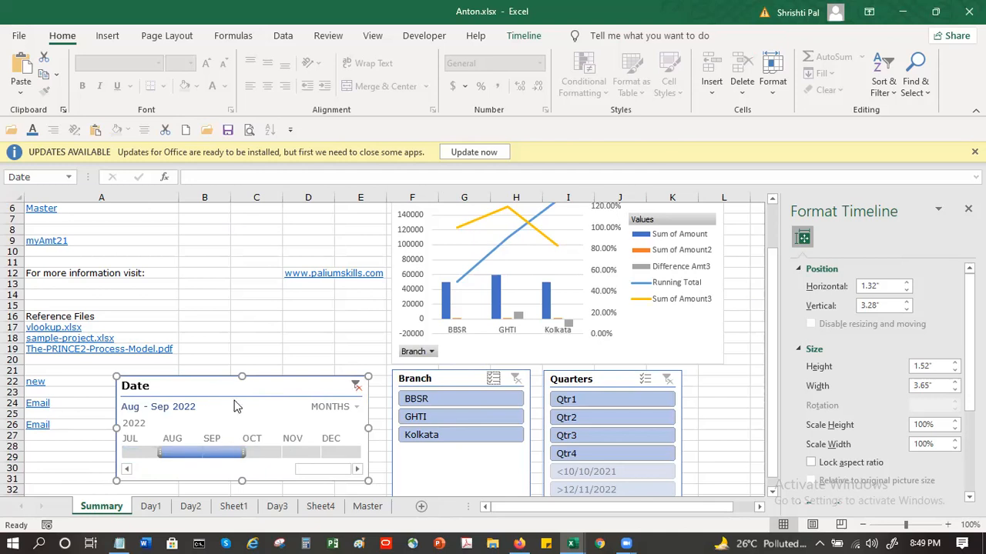
Step: Move the Date timeline from the Summary sheet back to Day3 and place it just below the filtered pivot table
key("Delete")
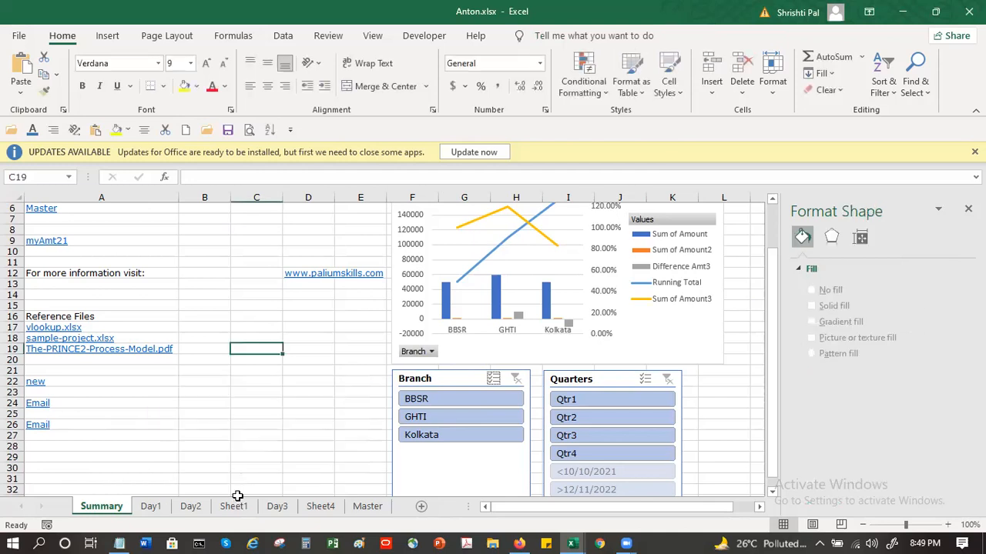
left_click(279, 507)
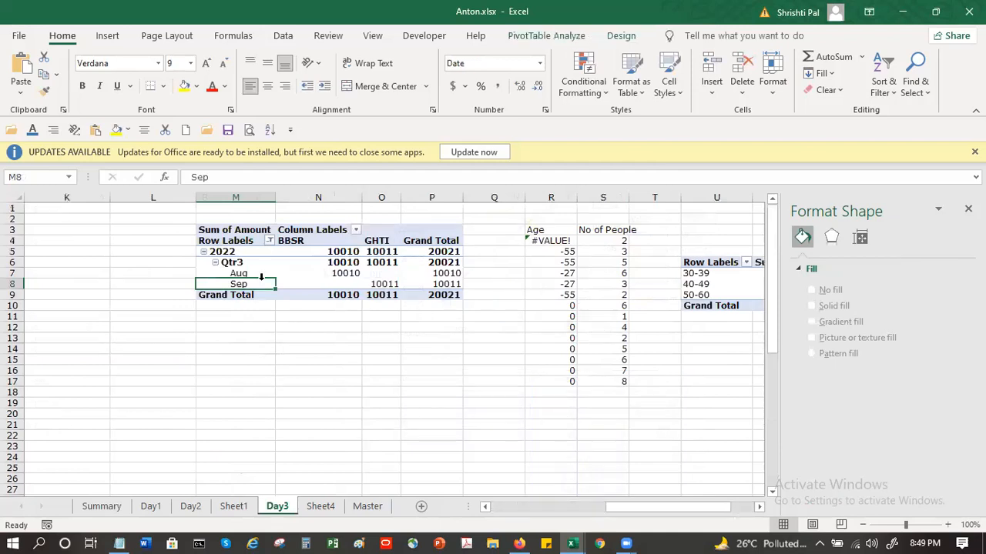
key("ctrl+v")
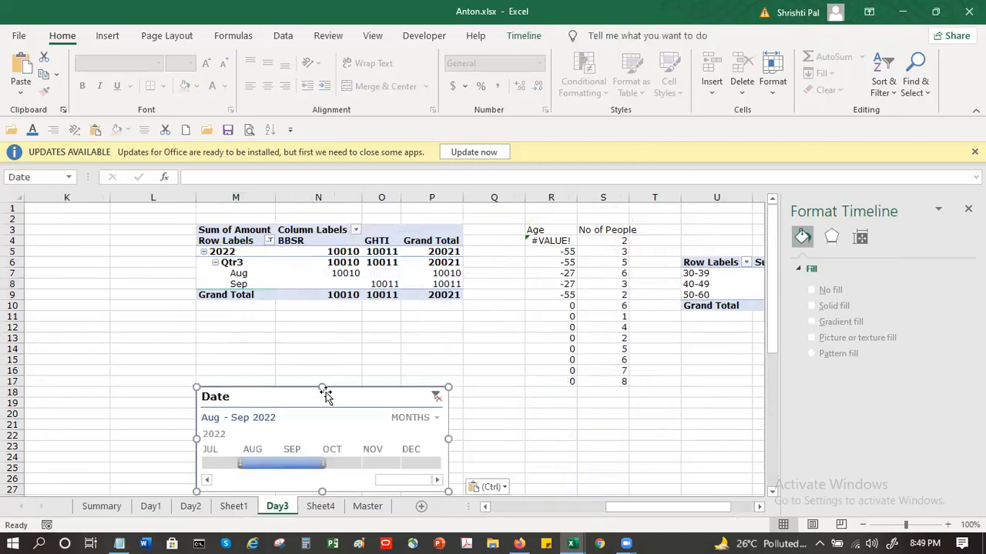
left_click_drag(327, 324, 320, 278)
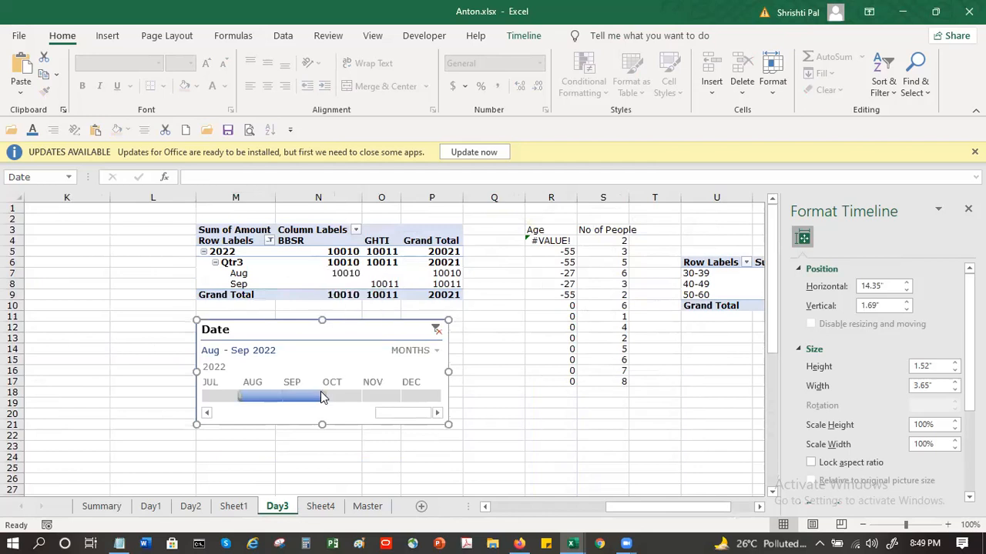
Step: Extend the Date timeline's selection to Aug–Nov 2022 and move the timeline down clear of the pivot table's rows
left_click_drag(356, 400, 400, 399)
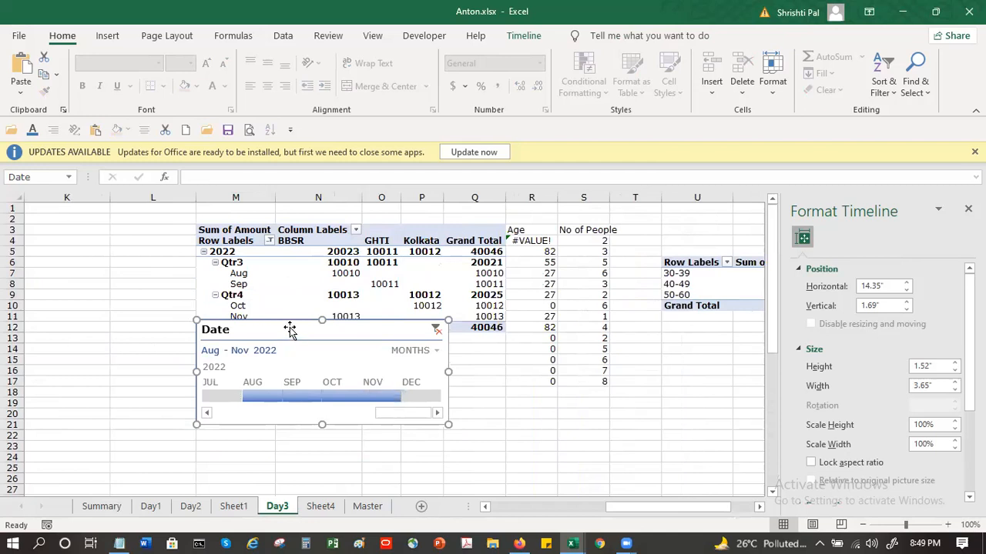
left_click_drag(286, 332, 292, 359)
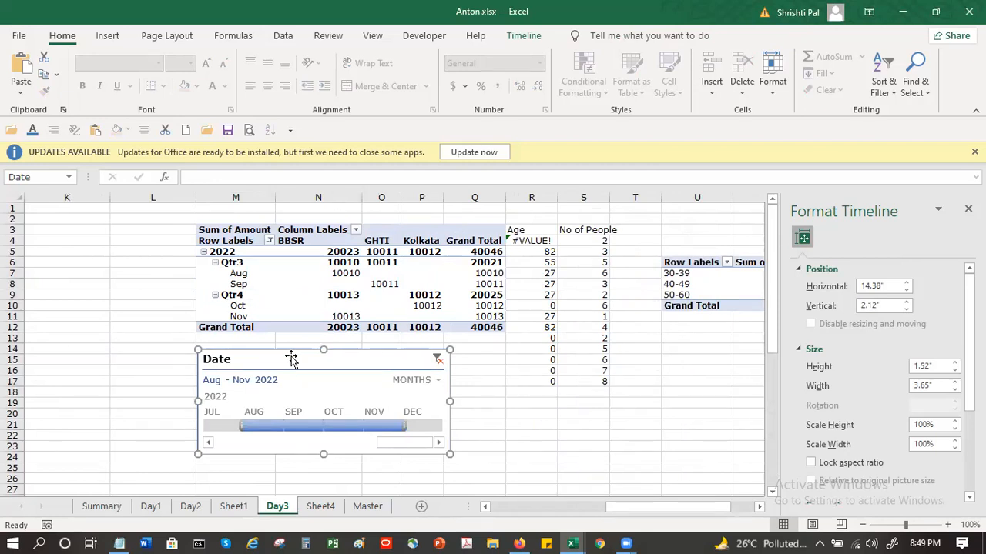
left_click(240, 307)
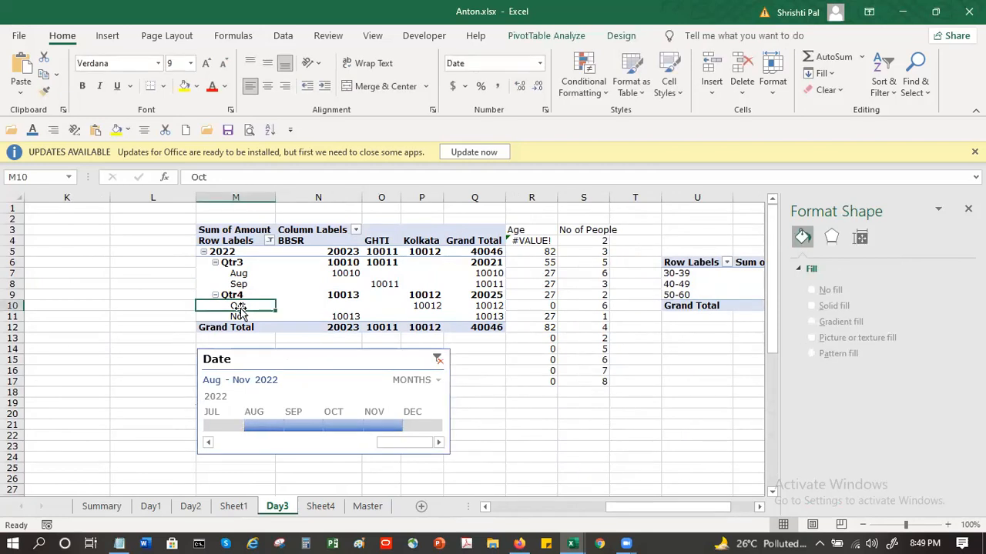
Step: Narrow the Date timeline's selection to Nov 2022 and switch its time level to years
left_click(268, 410)
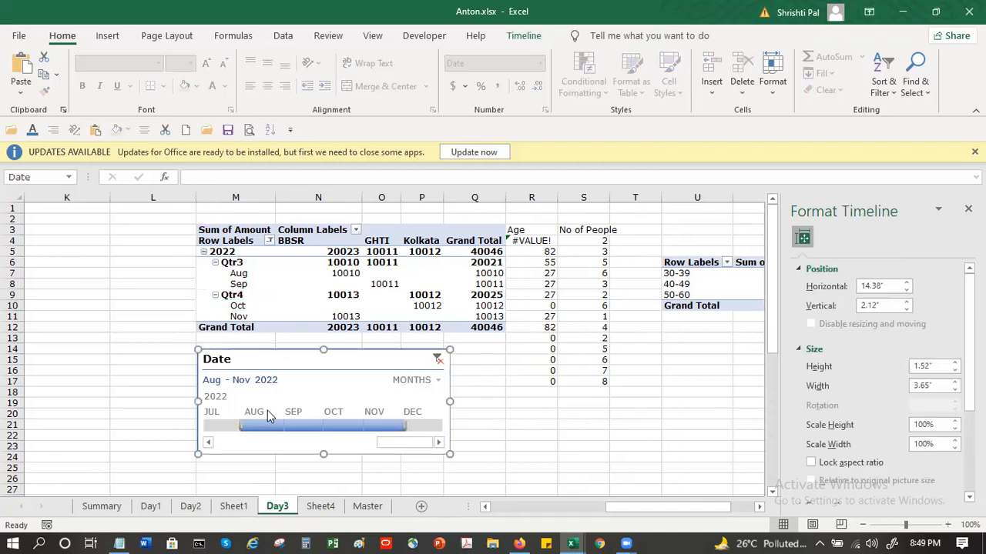
left_click(385, 429)
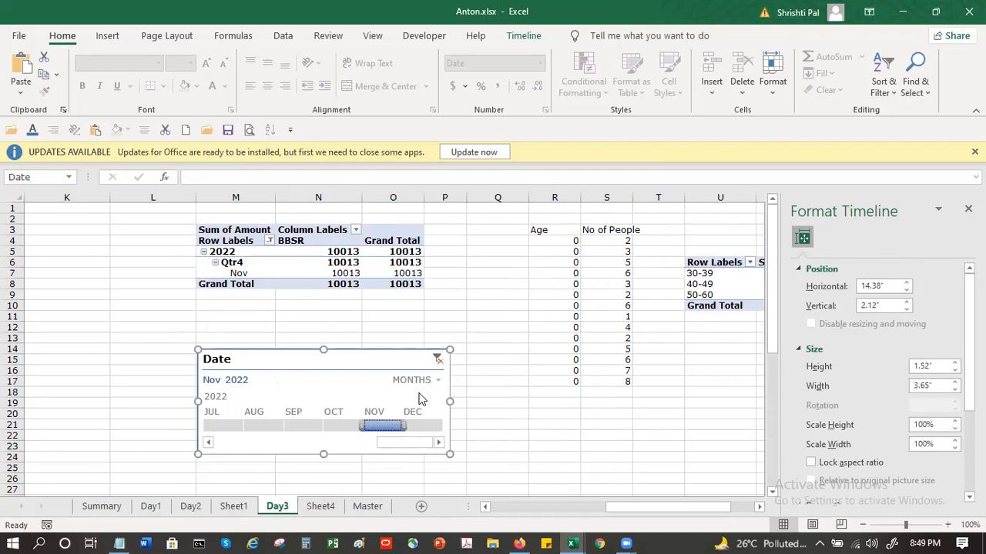
left_click(414, 382)
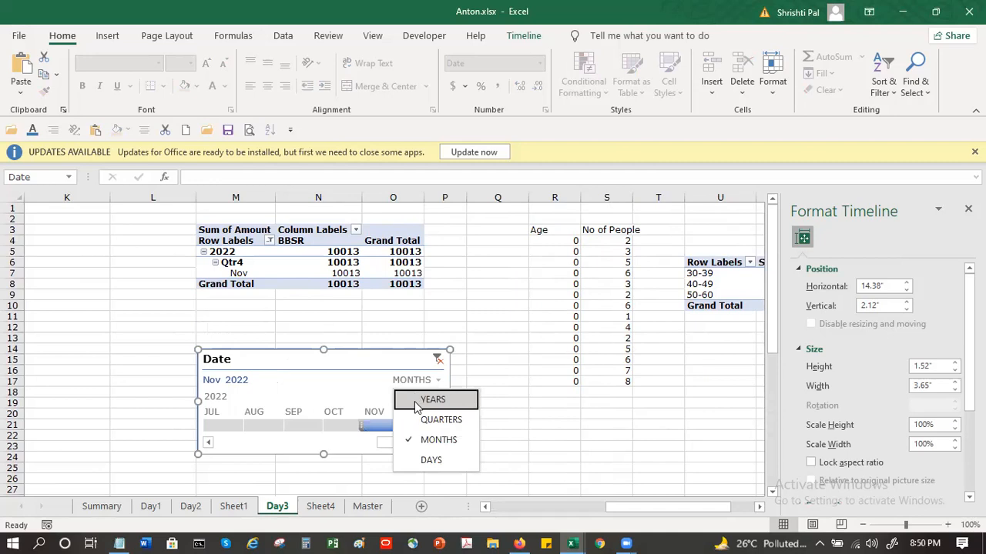
left_click(416, 402)
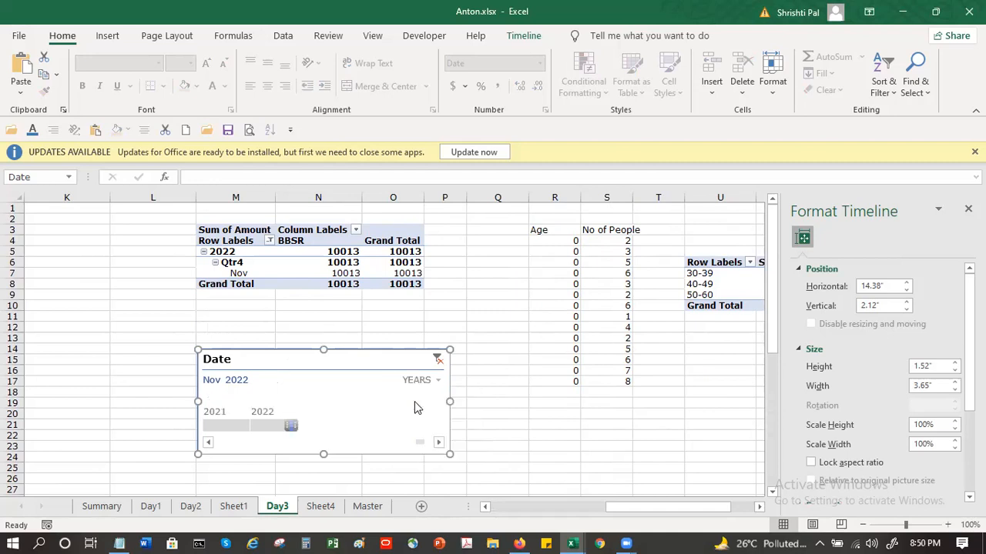
Step: Filter the Day3 pivot table with the Date timeline to 2021, to 2022, and finally to the full 2021–2022 range
left_click(224, 428)
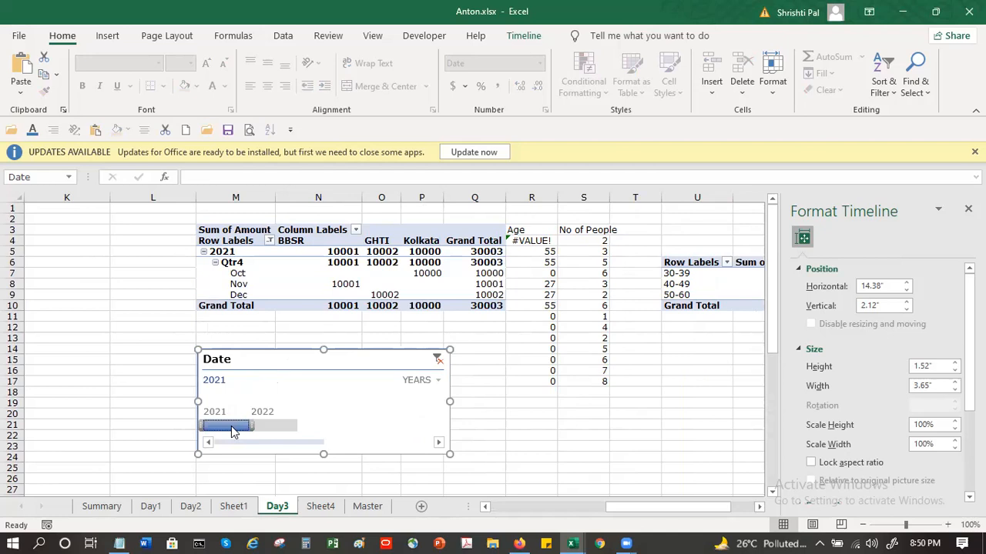
left_click(269, 431)
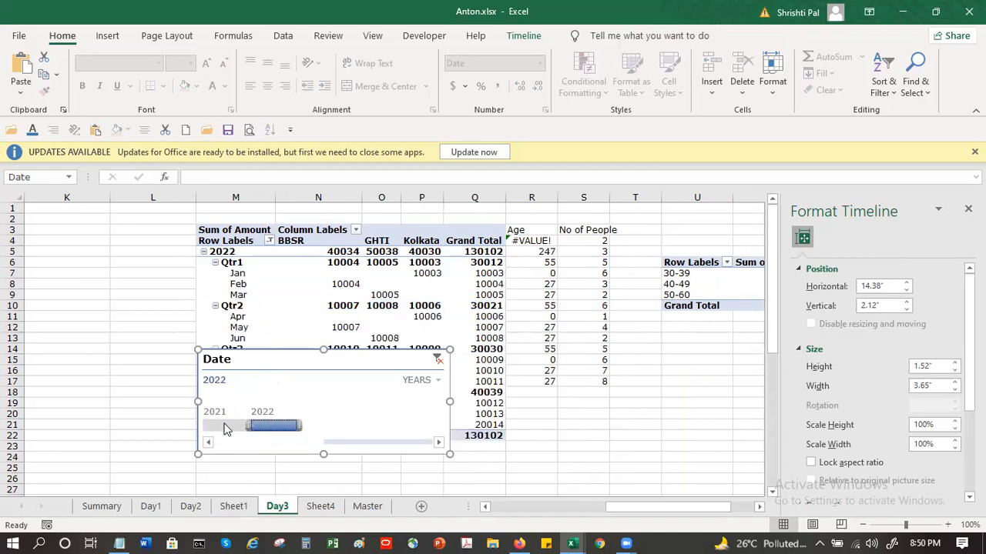
left_click_drag(245, 427, 197, 429)
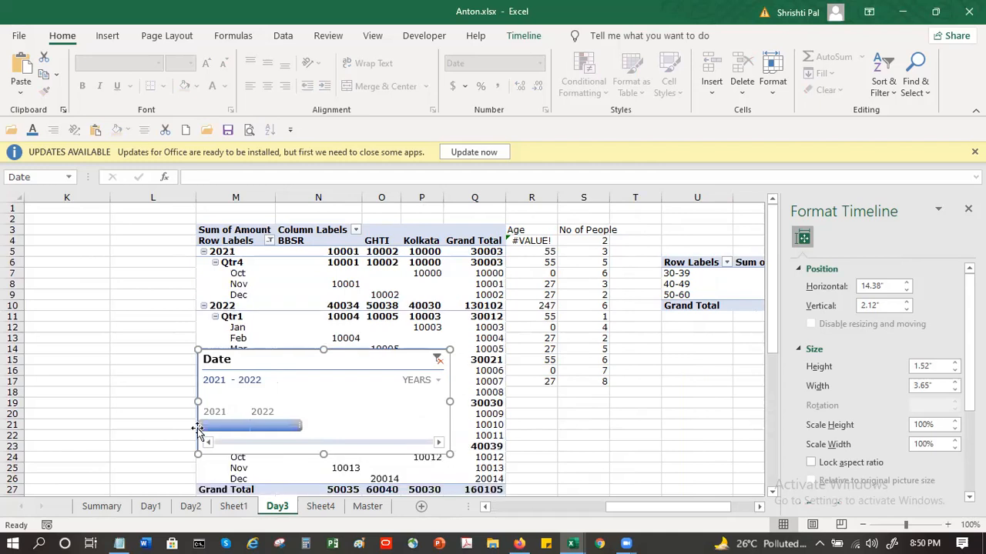
Step: Move the Date timeline off the Day3 pivot table to the empty area below the Age and No of People columns
left_click_drag(343, 358, 656, 404)
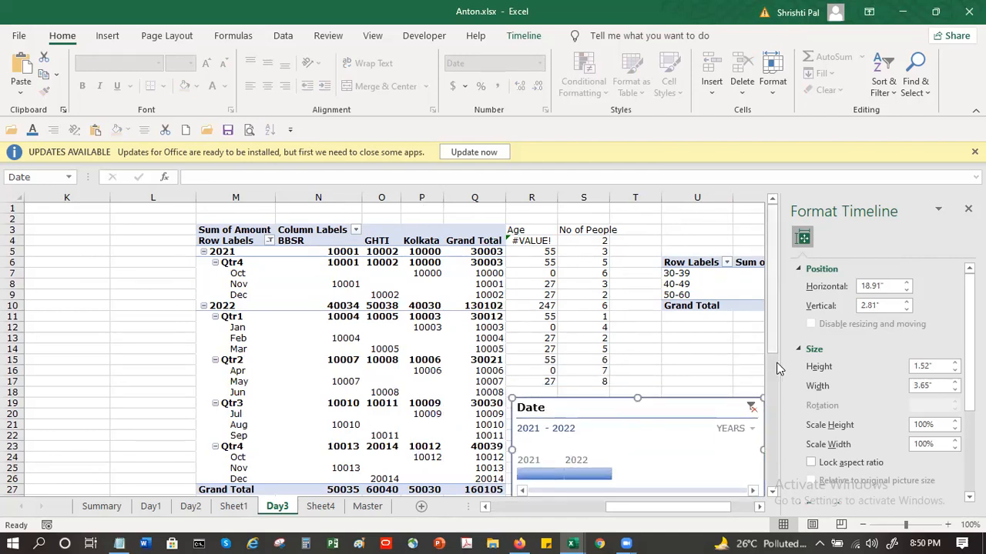
scroll(724, 385, "down", 2)
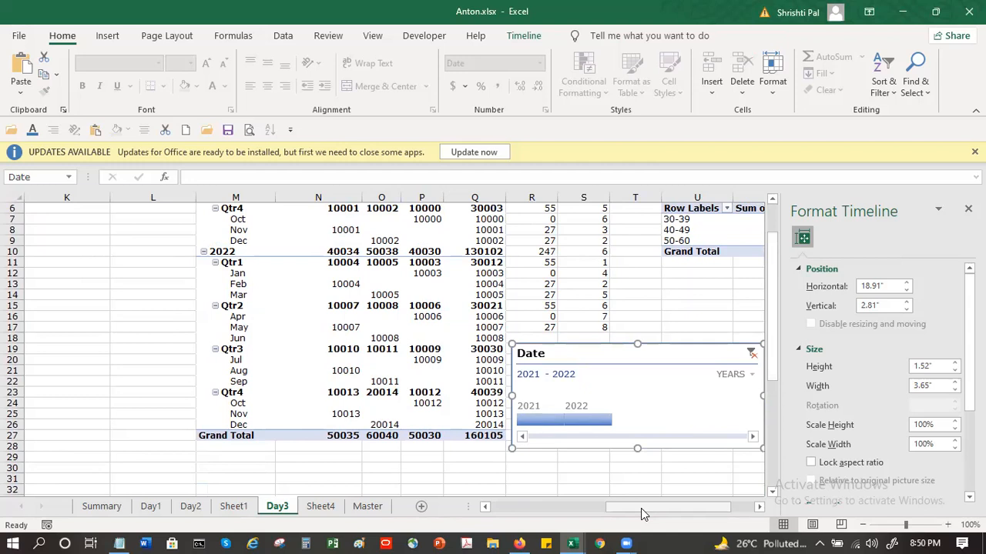
Step: Hide the field headers of the Day3 Sum of Amount pivot table
left_click(377, 371)
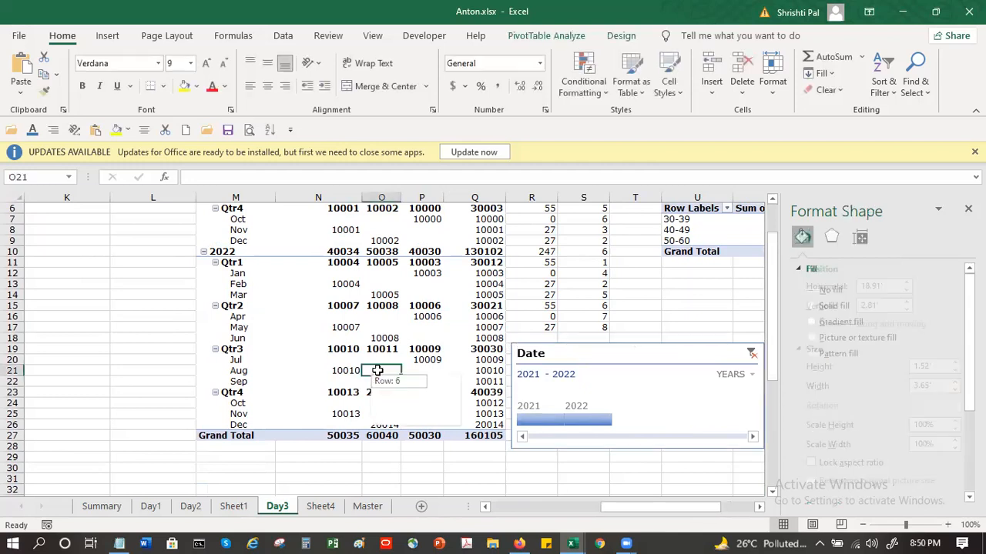
left_click(547, 35)
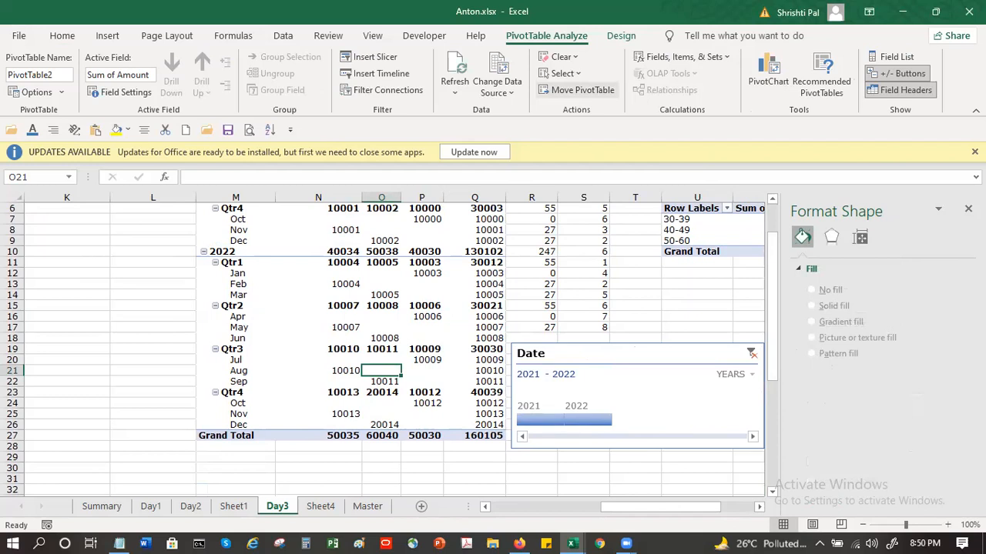
left_click(905, 90)
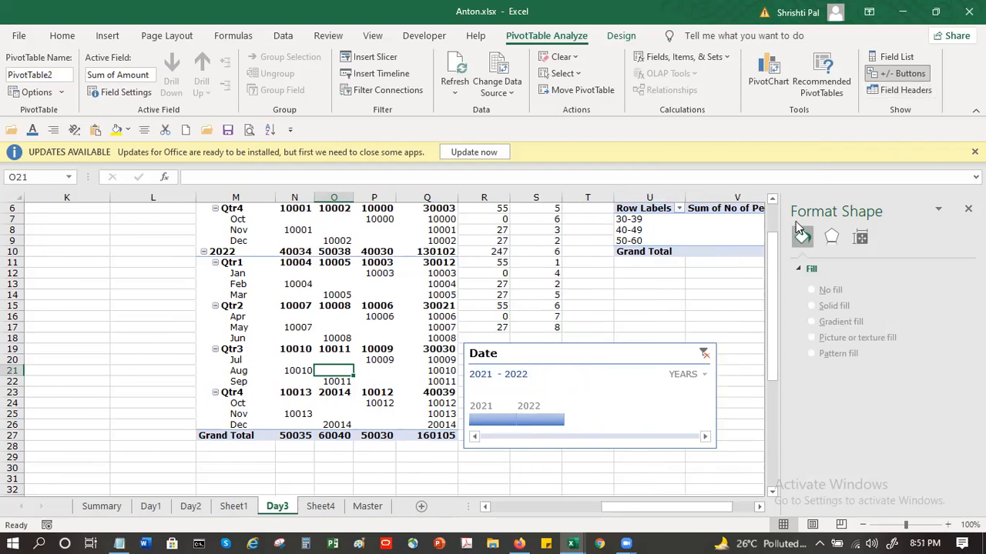
left_click(737, 284)
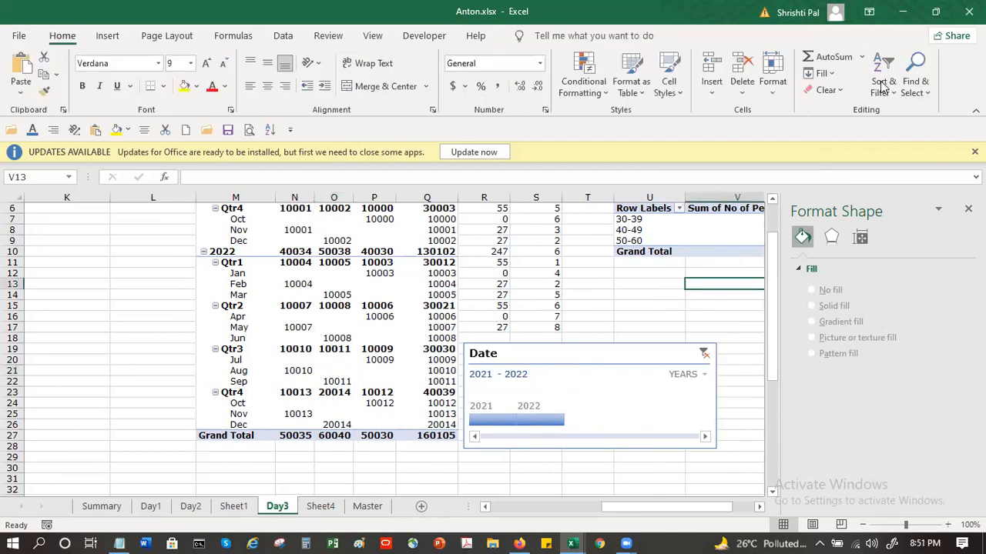
Step: Hide the +/- expand and collapse buttons of the Day3 pivot table, and show them again
left_click(392, 271)
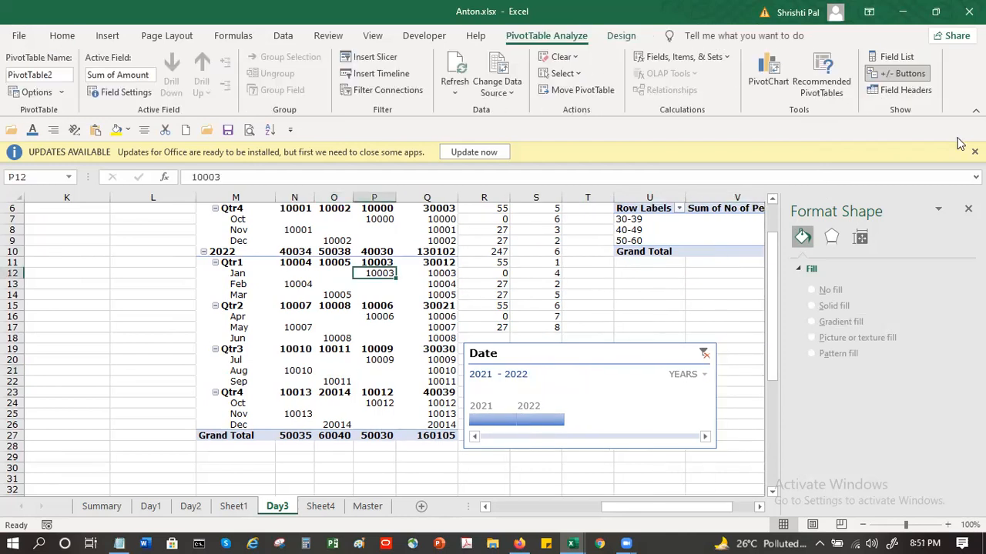
left_click(908, 75)
left_click(389, 316)
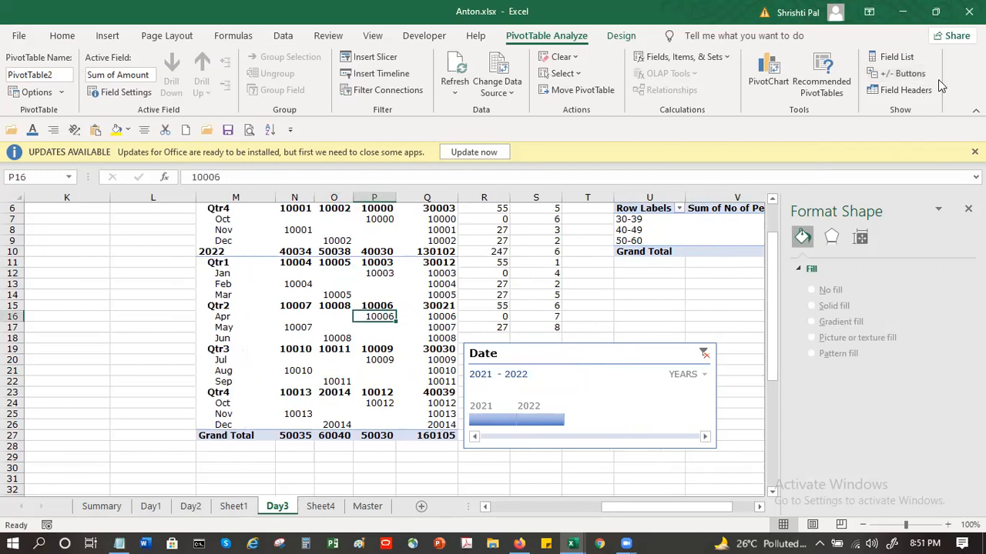
left_click(887, 74)
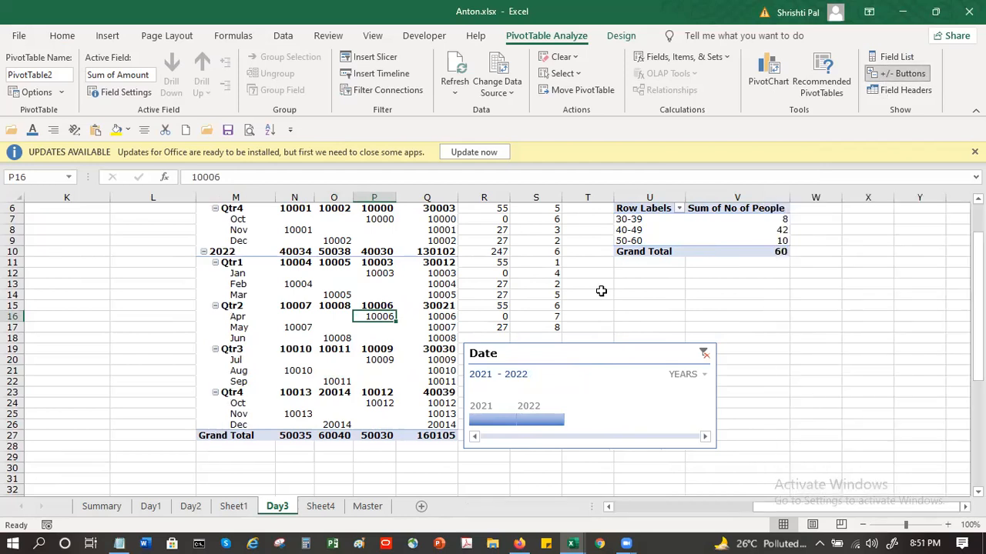
left_click(602, 293)
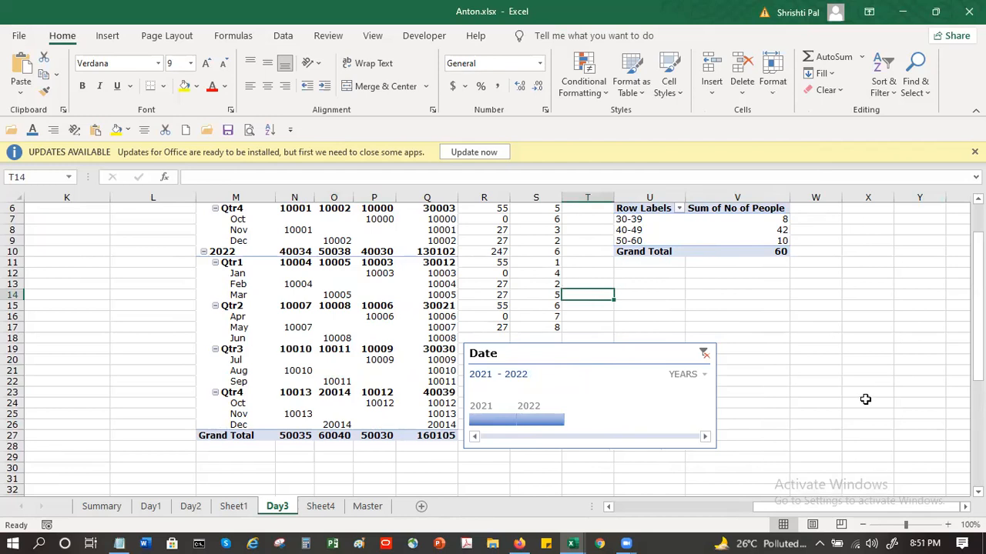
Step: Show and close the pivot table's field list, alternating the selection between cells outside and inside the pivot table
left_click(431, 284)
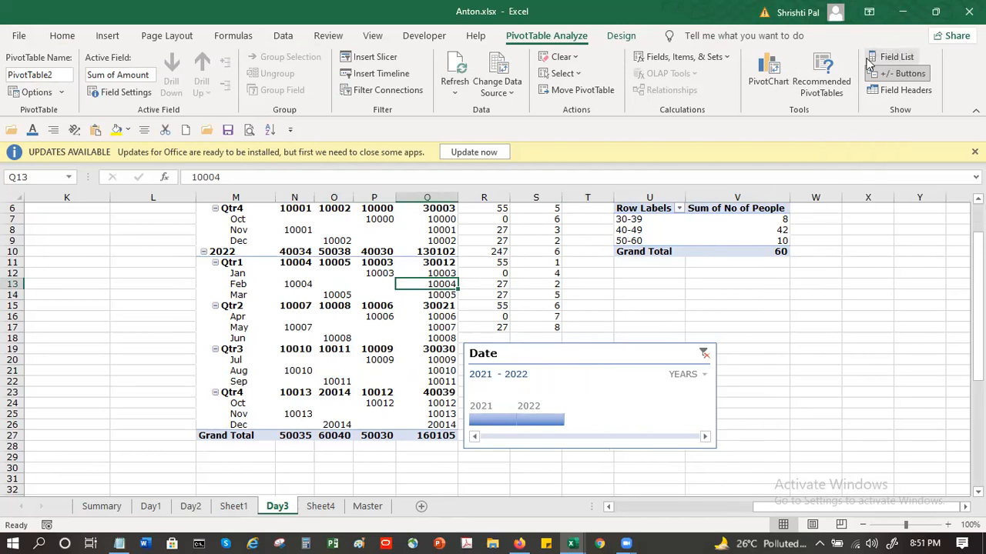
left_click(898, 56)
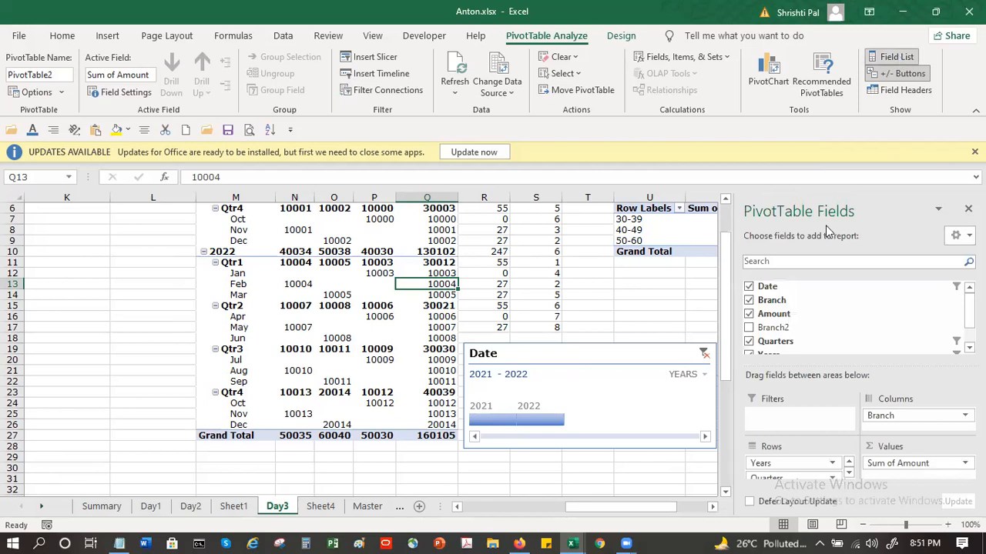
left_click(614, 282)
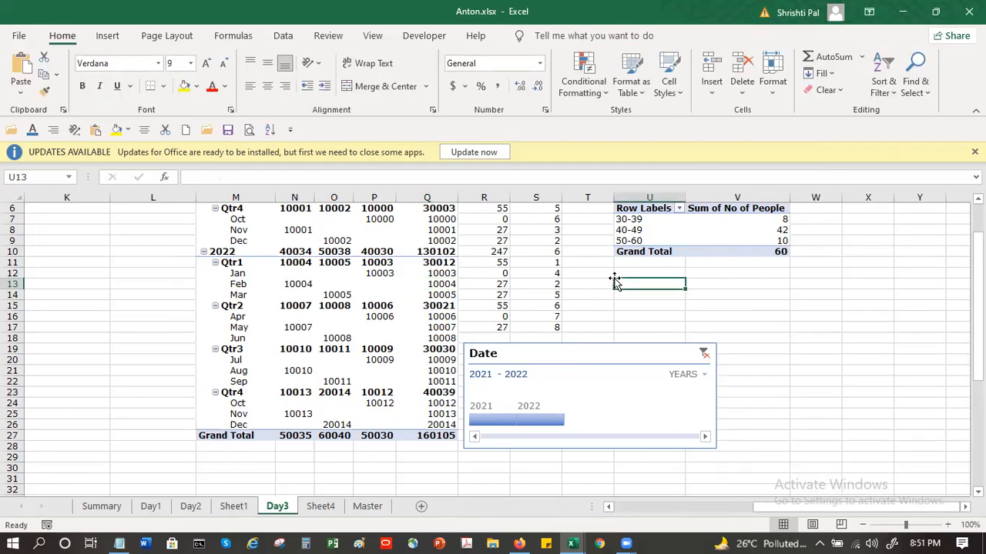
left_click(369, 285)
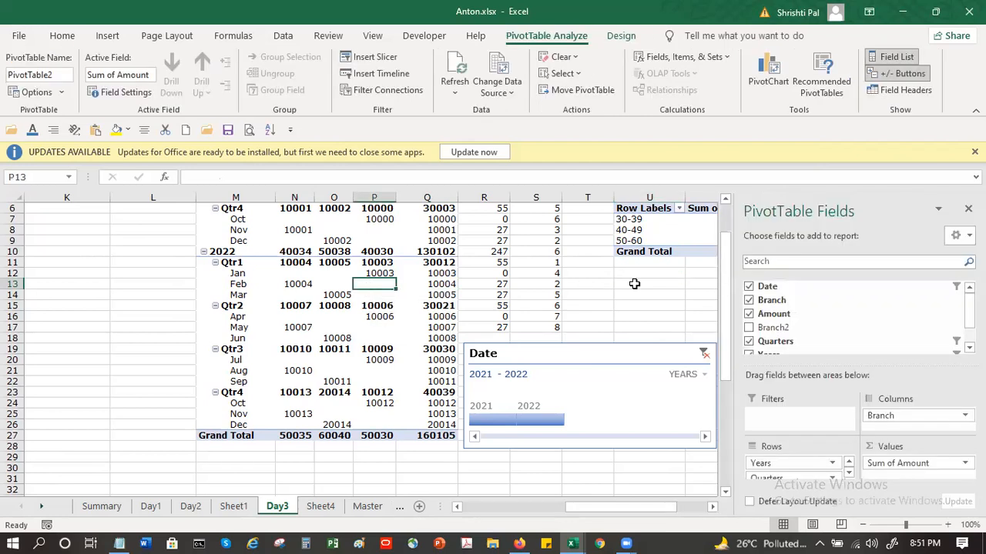
left_click(633, 284)
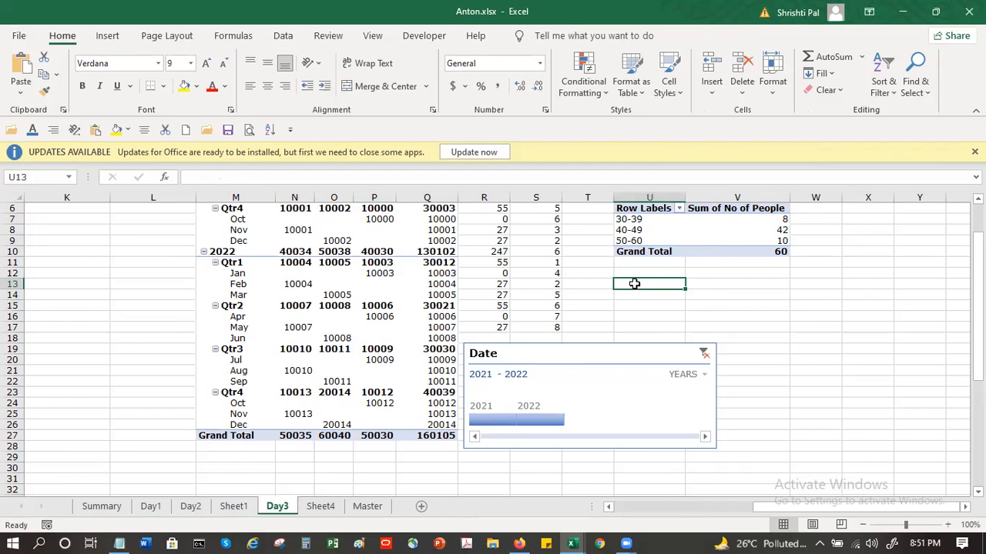
left_click(419, 299)
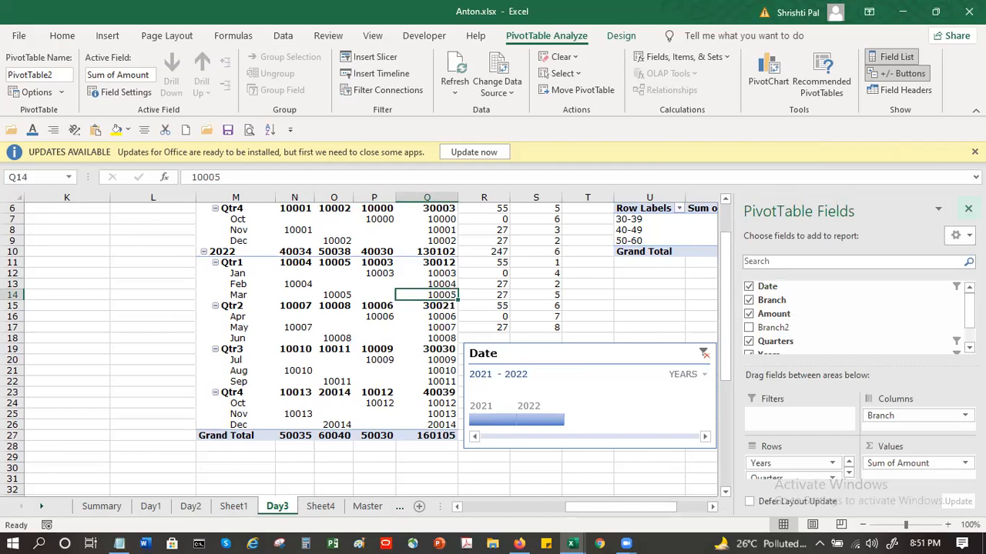
left_click(968, 209)
left_click(899, 271)
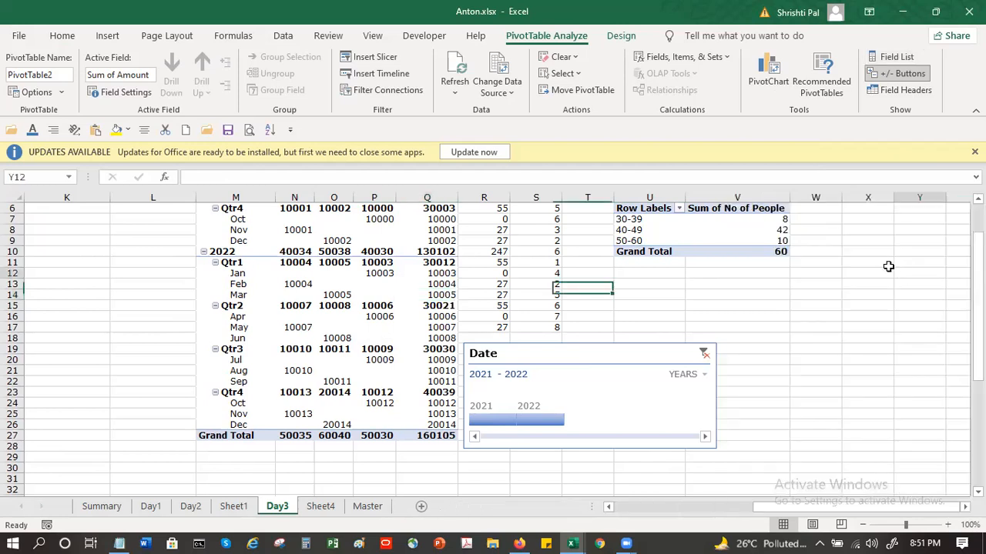
Step: Display both the field list and the field headers of the Sum of Amount pivot table
left_click(408, 282)
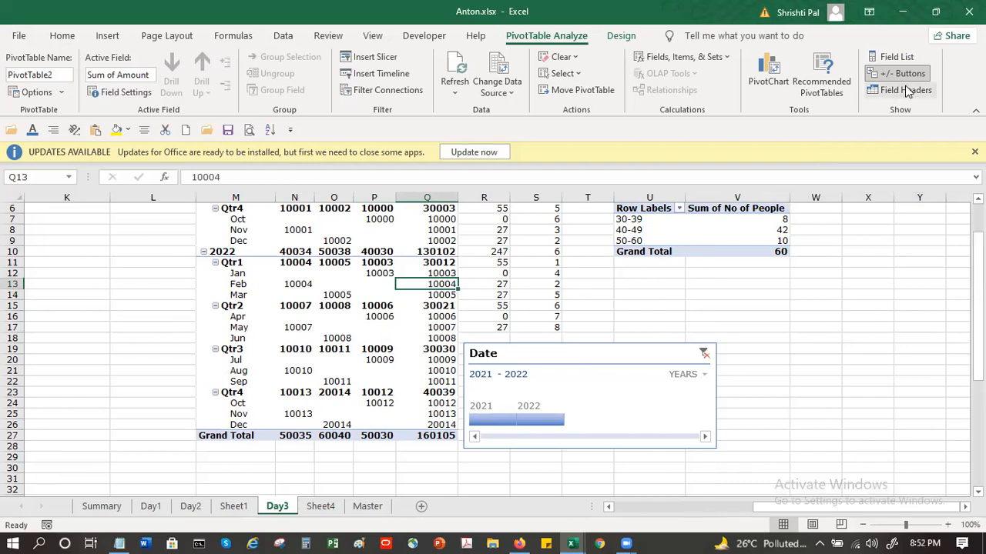
left_click(897, 58)
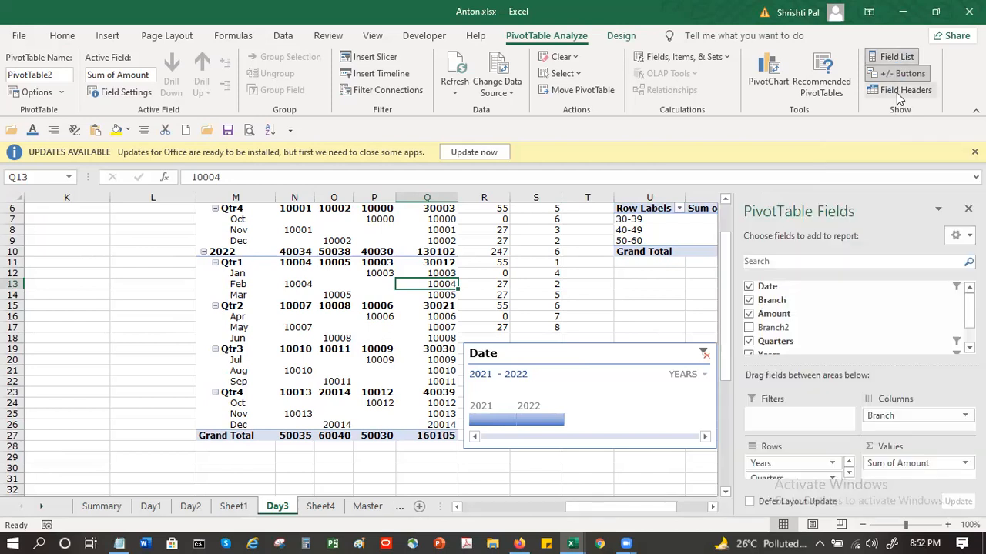
left_click(903, 91)
scroll(342, 246, "up", 2)
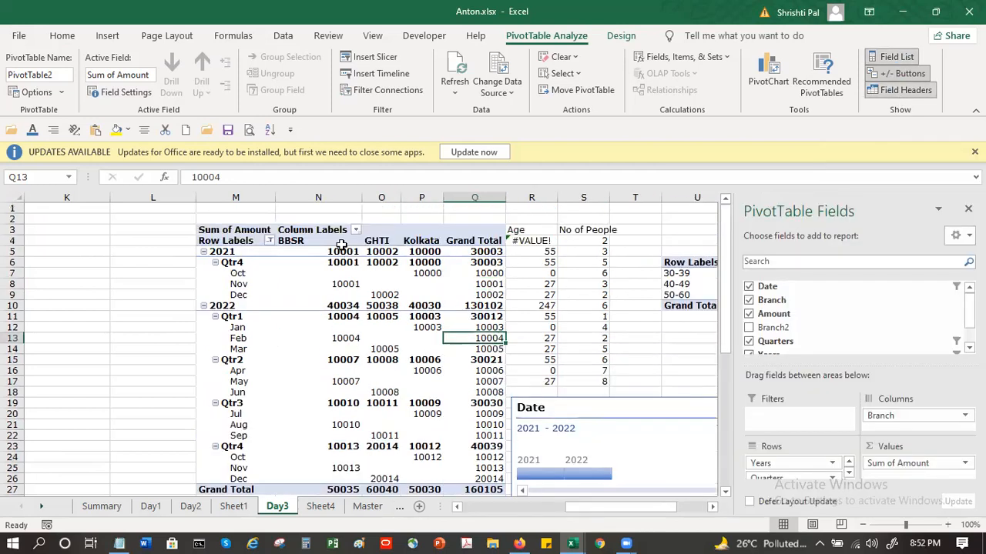
Step: Switch the pivot table's field headers off and back on twice to compare the two views
left_click(912, 96)
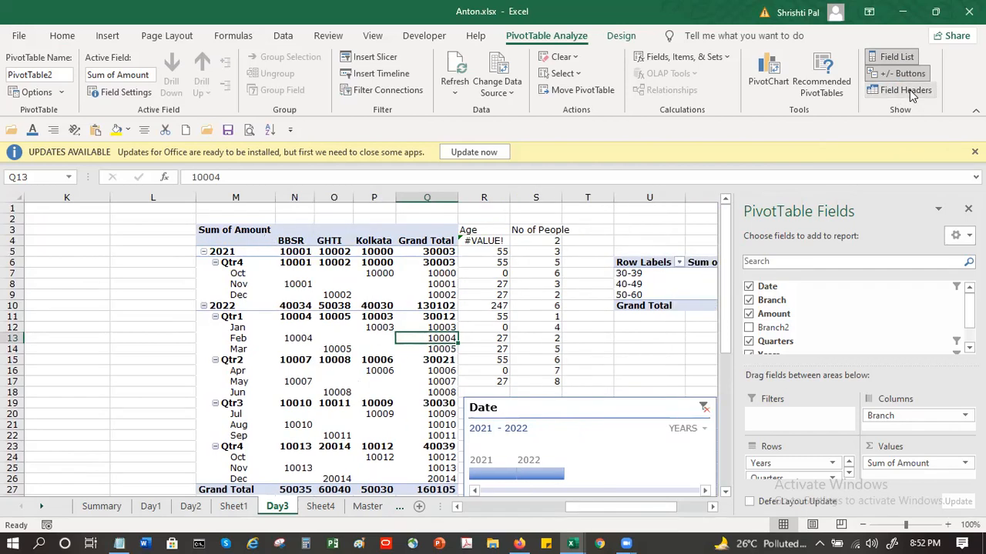
left_click(910, 93)
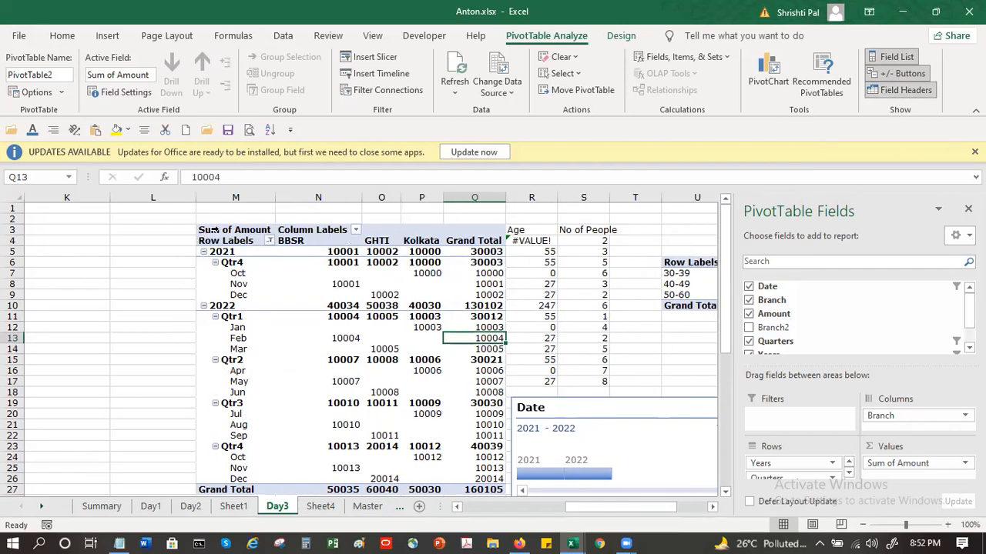
left_click(915, 91)
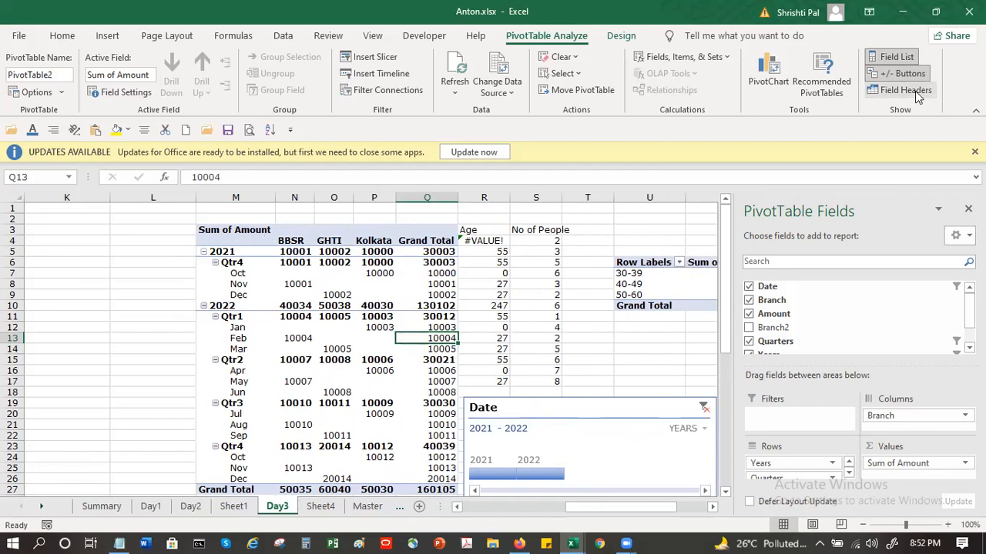
left_click(915, 91)
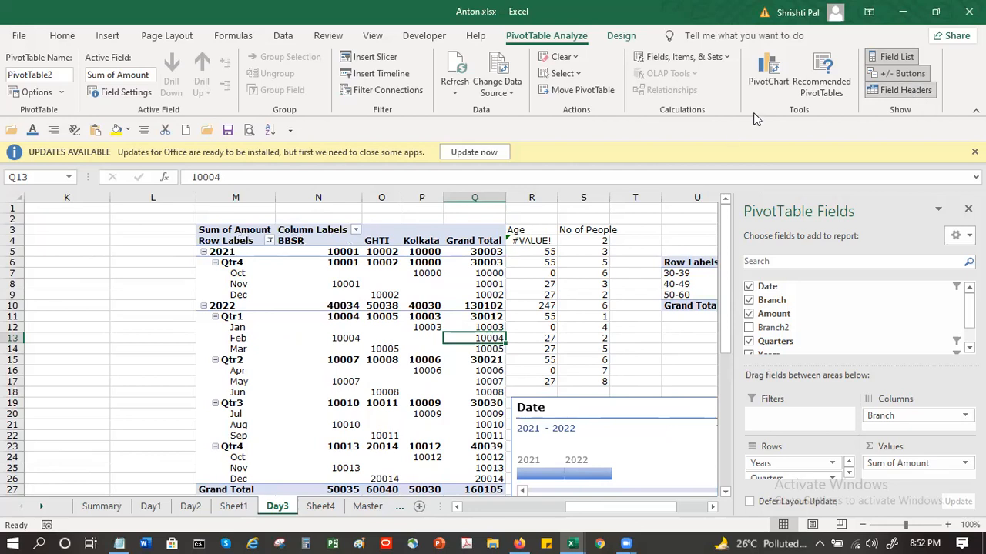
Step: Try banded columns and banded rows one after the other on the pivot table, switching each off again
left_click(620, 36)
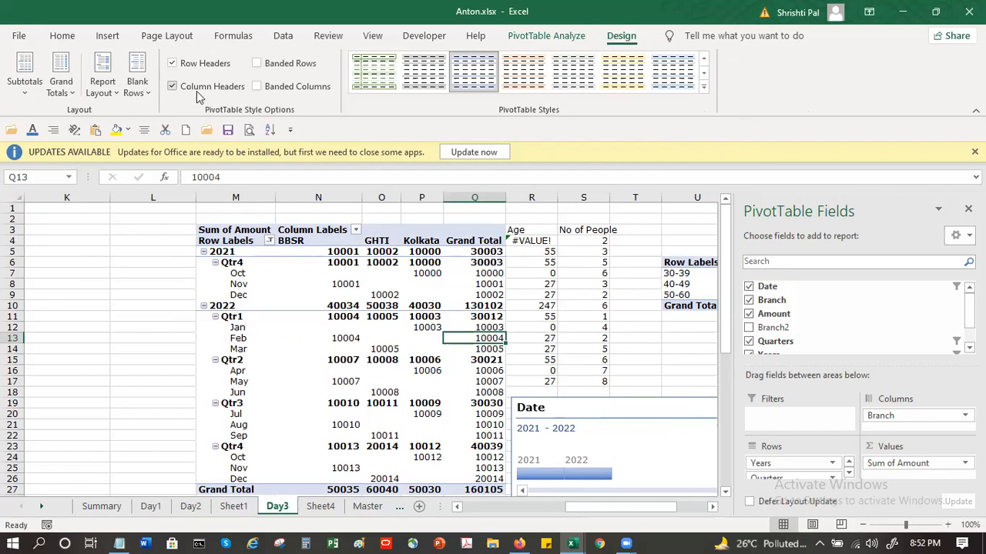
left_click(280, 91)
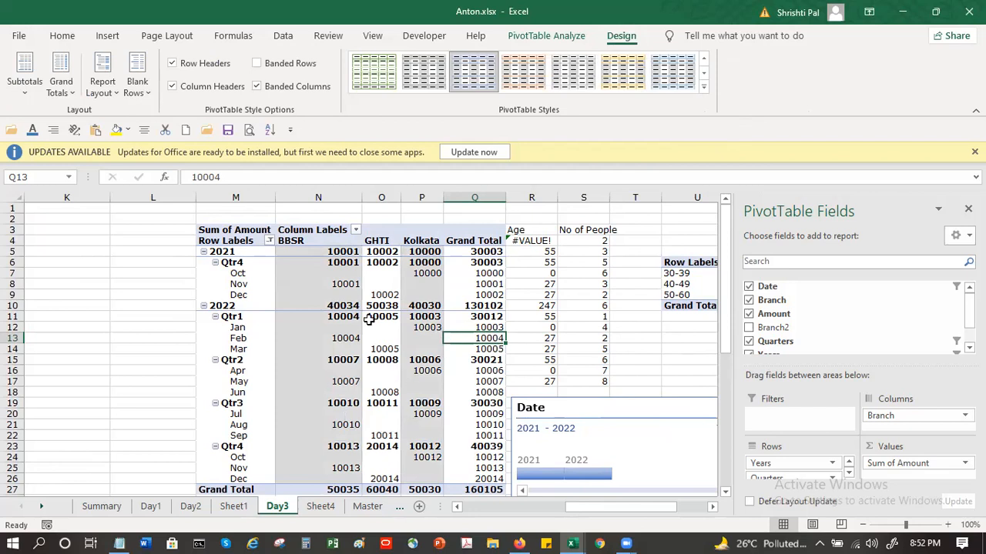
left_click(290, 80)
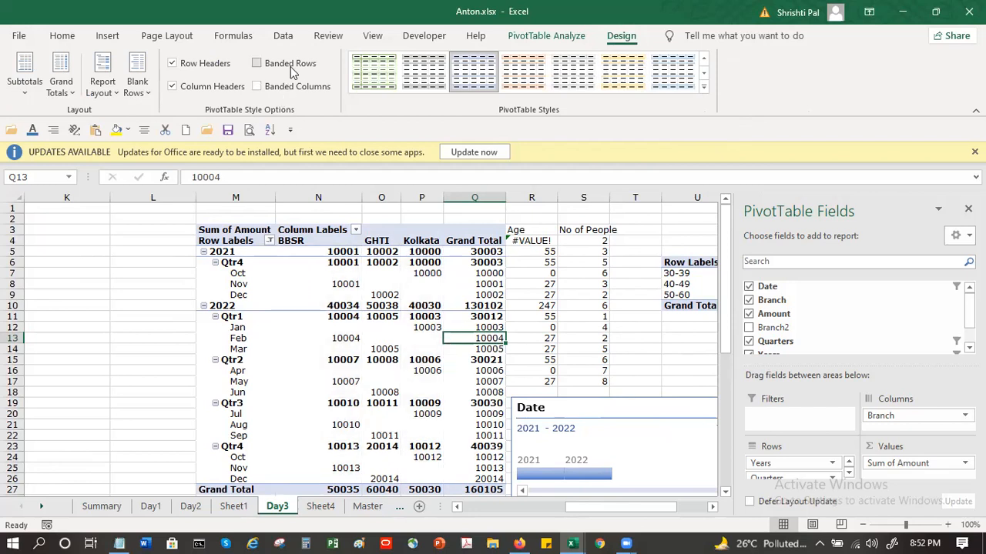
left_click(290, 66)
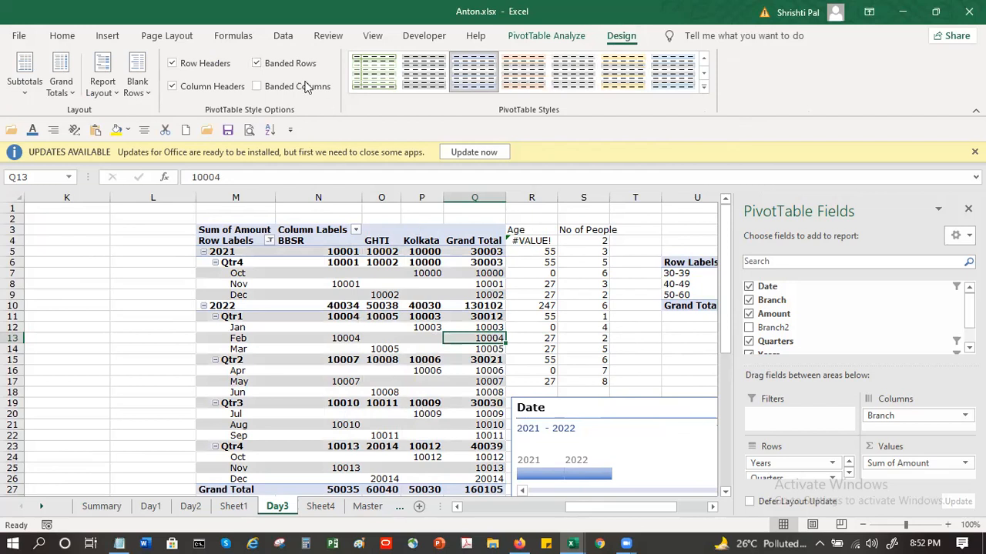
left_click(299, 64)
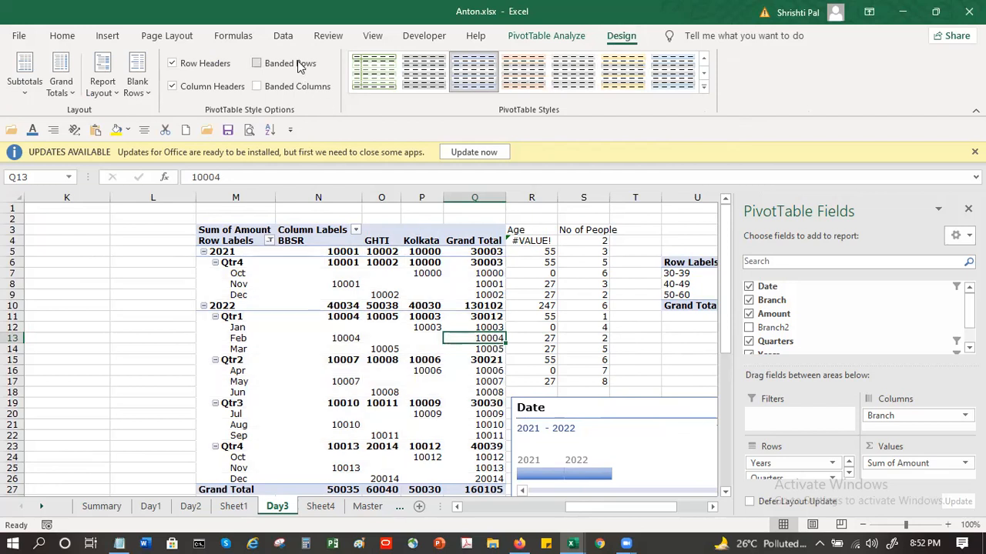
Step: Apply the orange PivotTable style from the first row of the Dark category to the Day3 pivot table
left_click(703, 91)
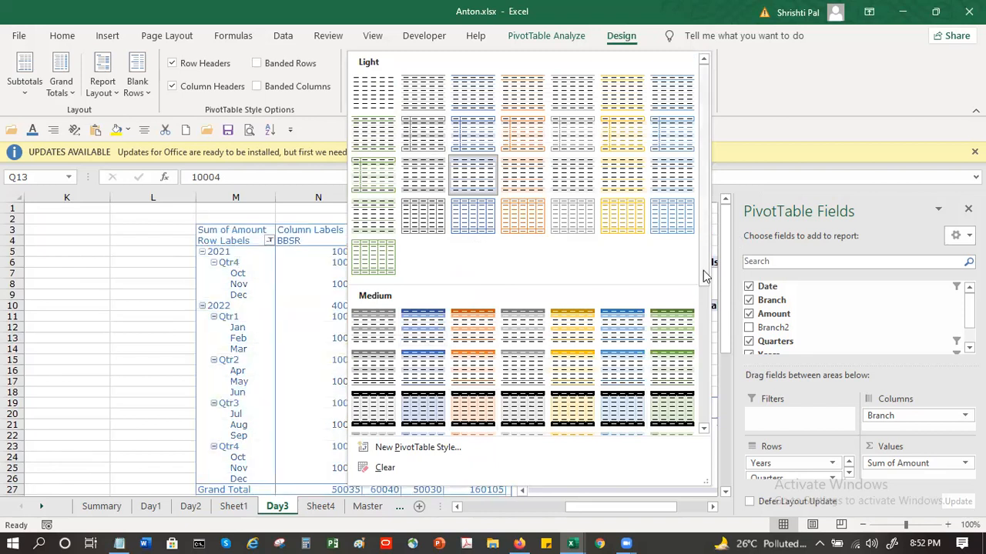
left_click_drag(704, 276, 707, 371)
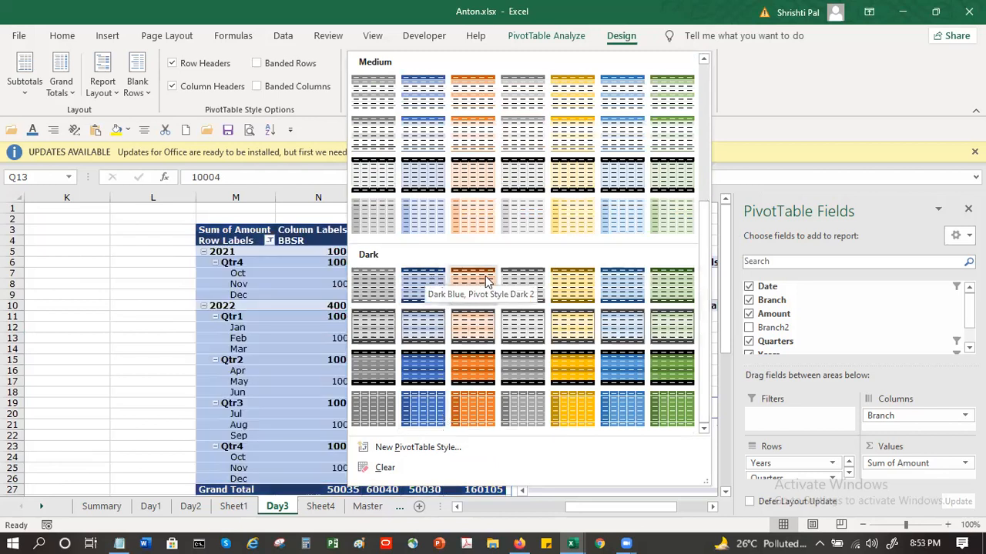
key("Escape")
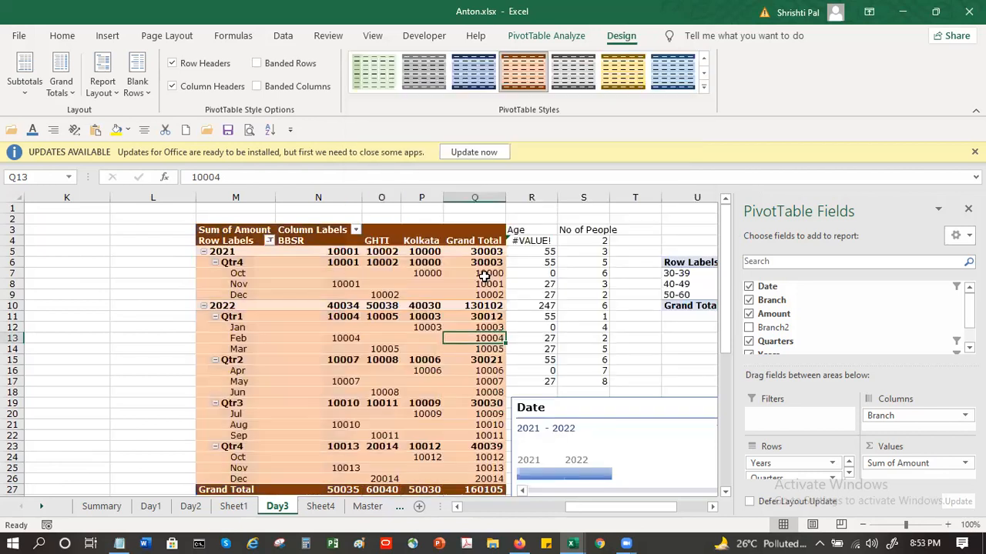
Step: Insert a blank line after each item in the Day3 pivot table
left_click(371, 275)
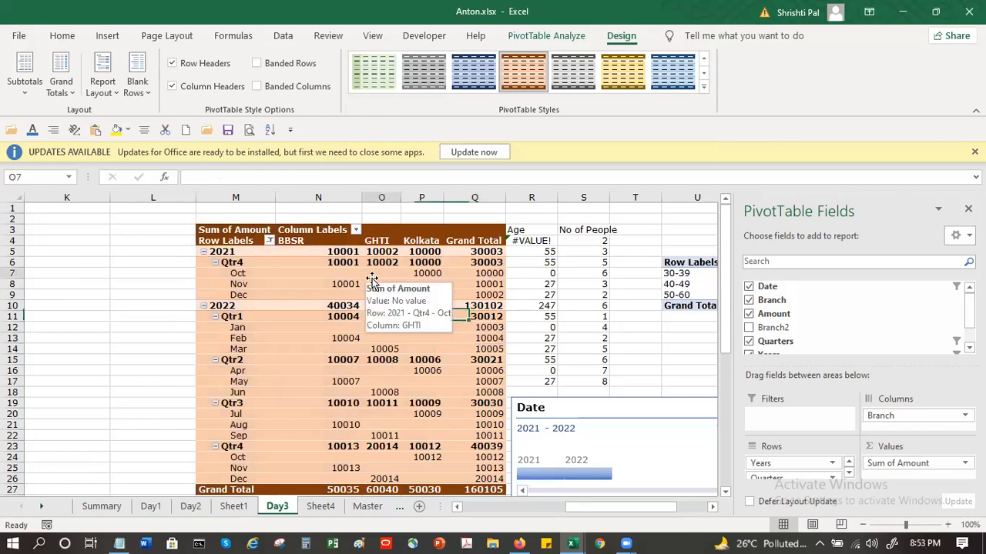
left_click(146, 82)
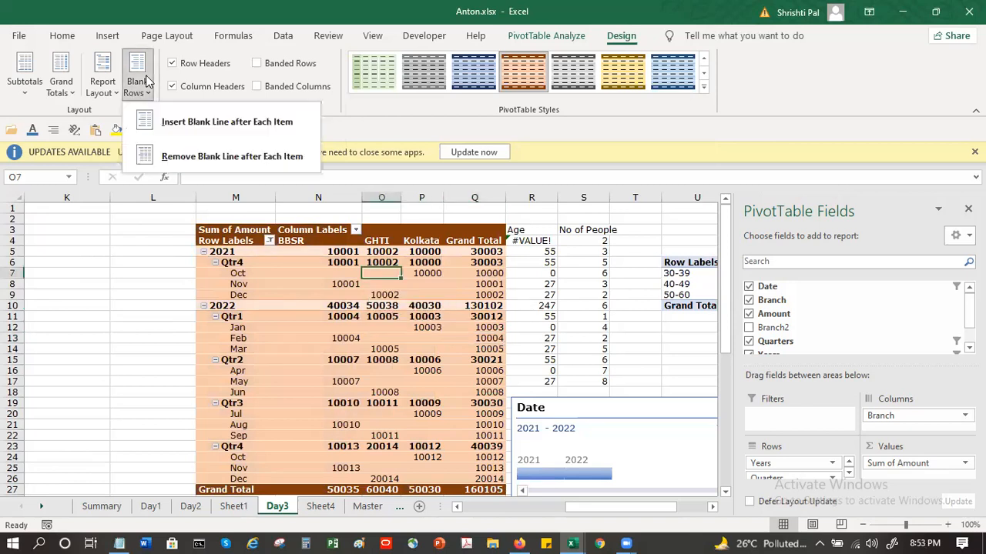
left_click(173, 127)
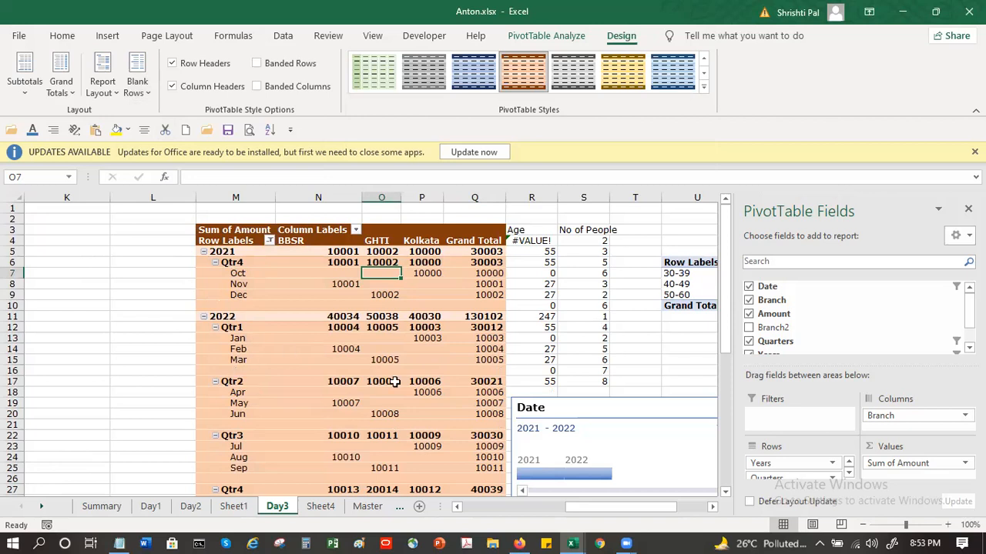
Step: Show the Day3 pivot table in Outline Form, replacing the existing data beside it
left_click(113, 94)
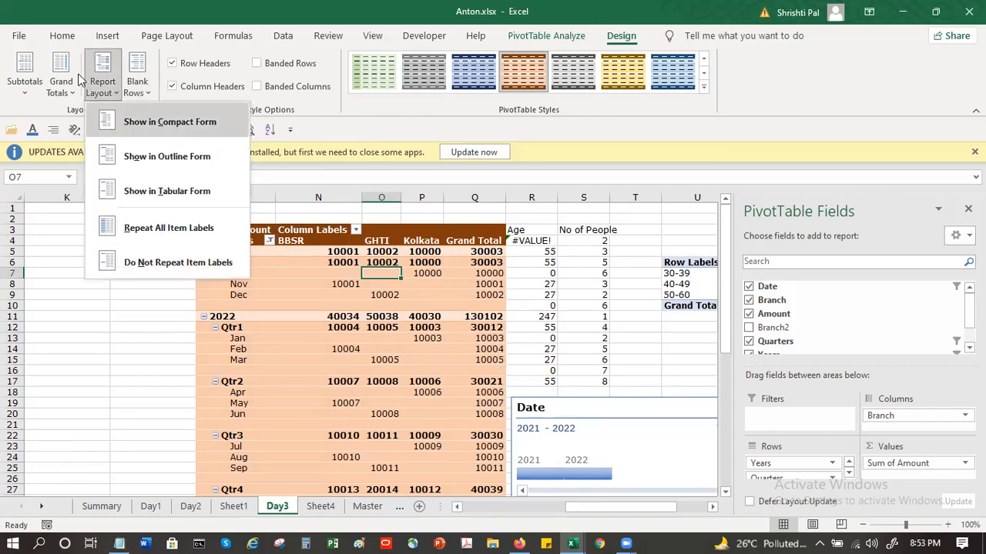
left_click(94, 90)
left_click(93, 90)
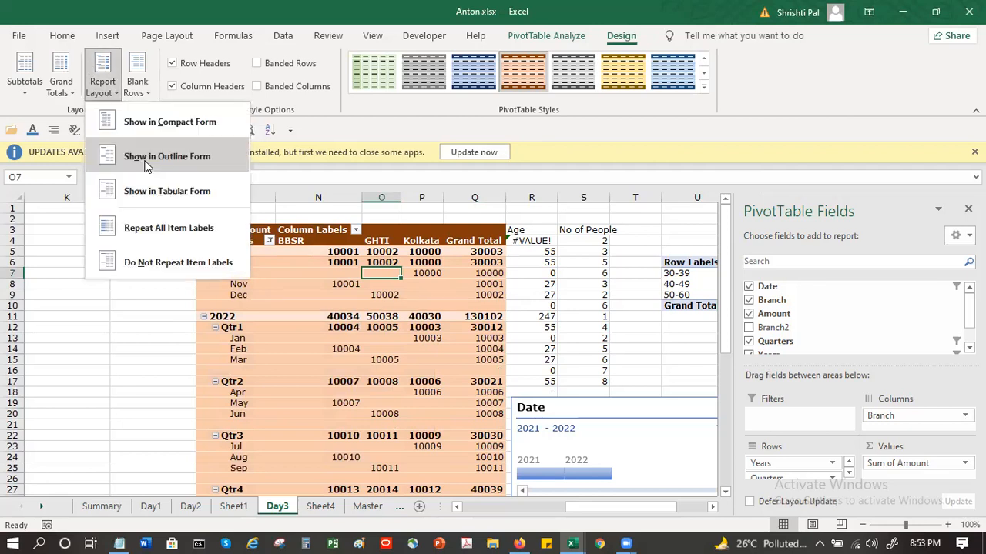
left_click(145, 162)
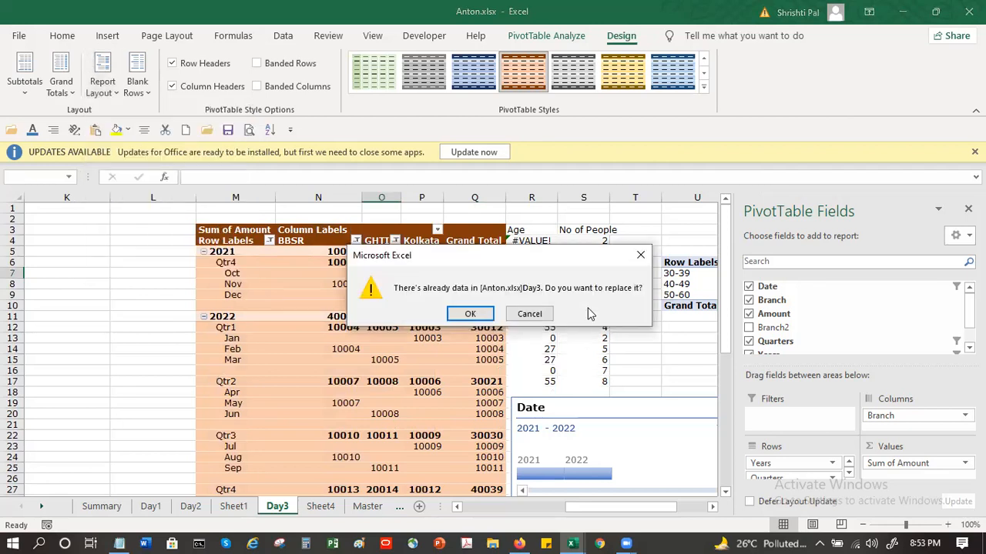
left_click(472, 315)
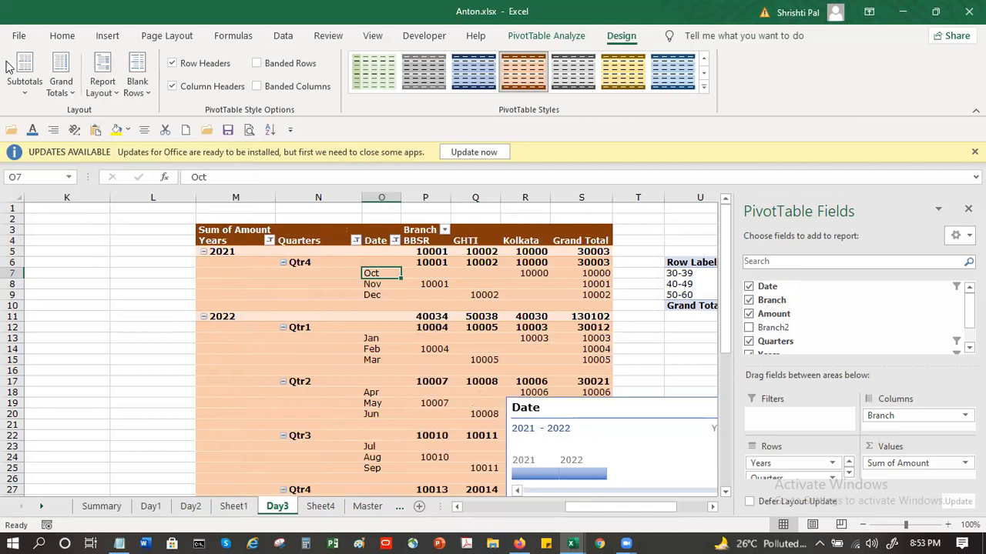
Step: Change the Day3 pivot table's report layout to Tabular Form and select its 2021 year label
left_click(106, 91)
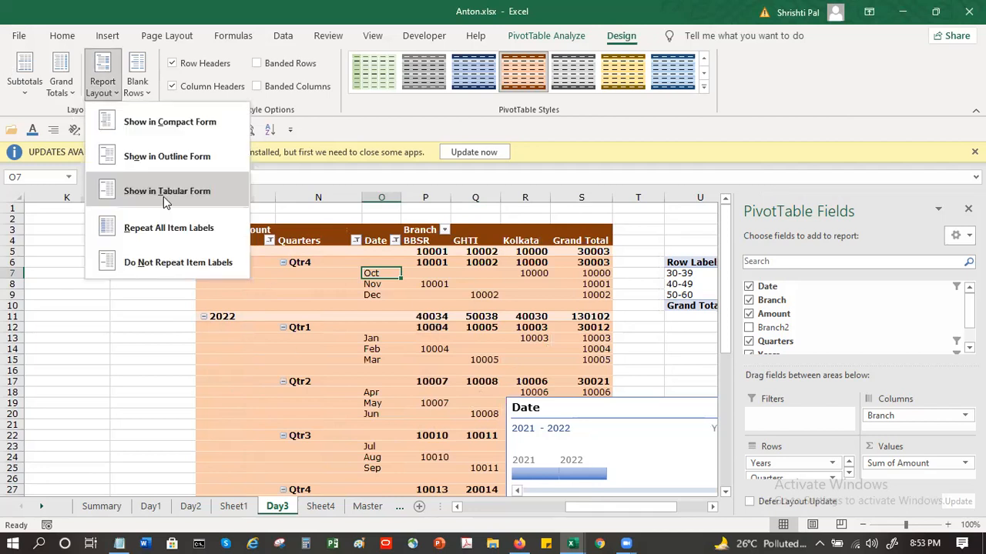
left_click(163, 196)
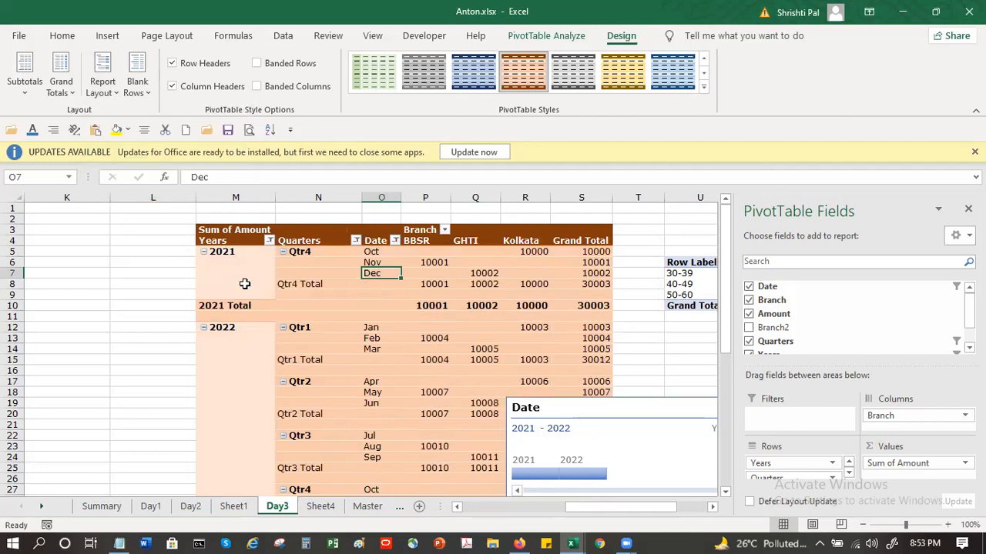
left_click(206, 257)
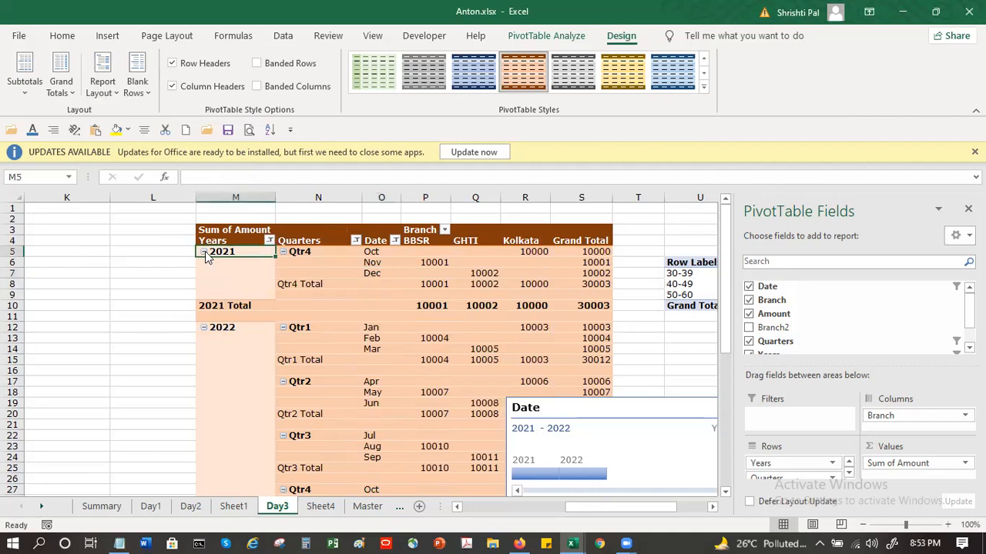
Step: Repeat all item labels in the tabular pivot table, and set it back to not repeating them
left_click(108, 84)
left_click(158, 230)
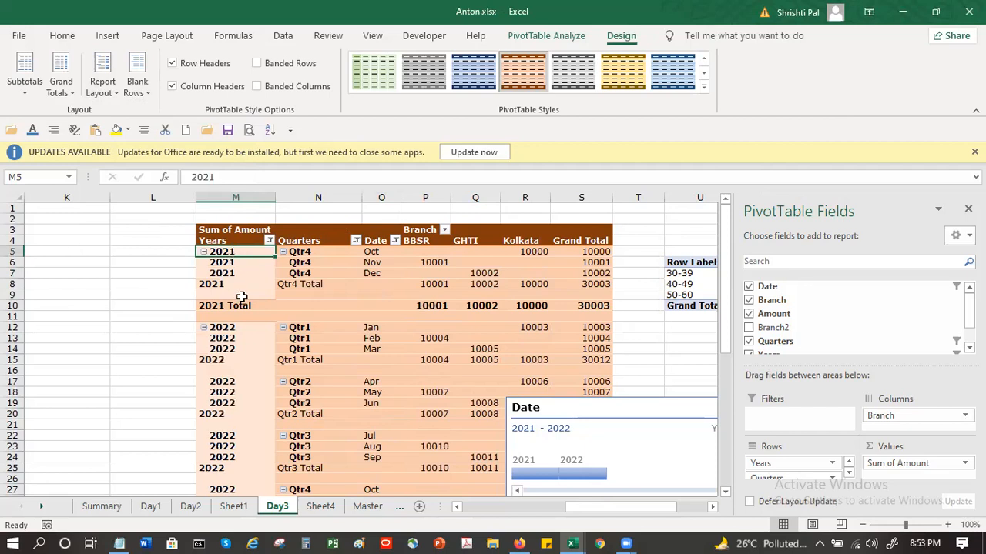
left_click(102, 83)
left_click(142, 231)
left_click(115, 90)
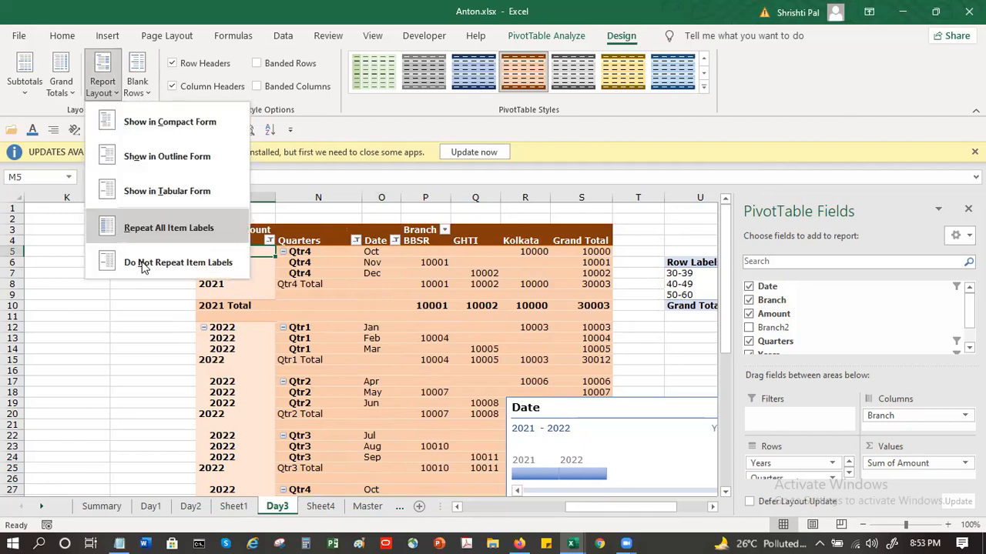
left_click(248, 266)
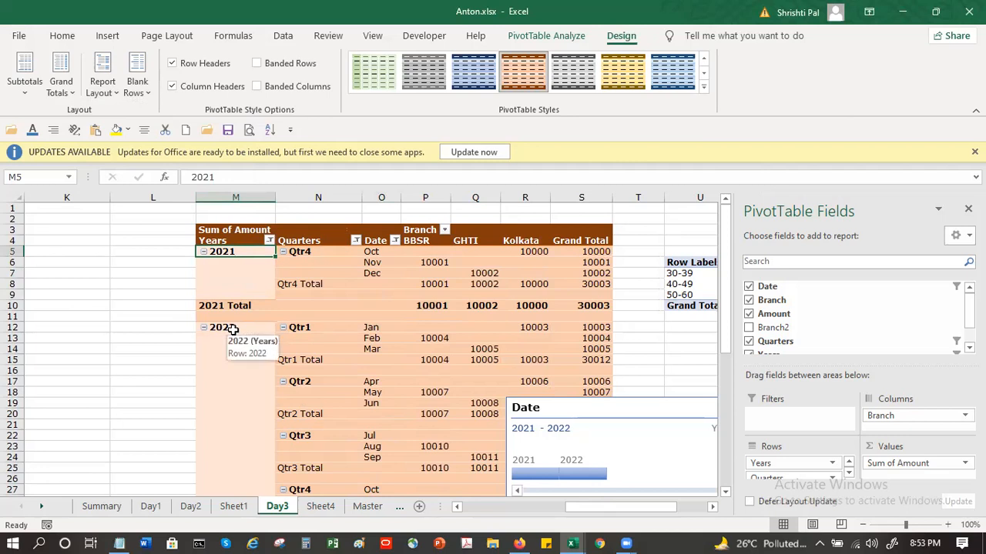
Step: Turn grand totals off for rows and columns in the pivot table, and turn both back on
left_click(71, 93)
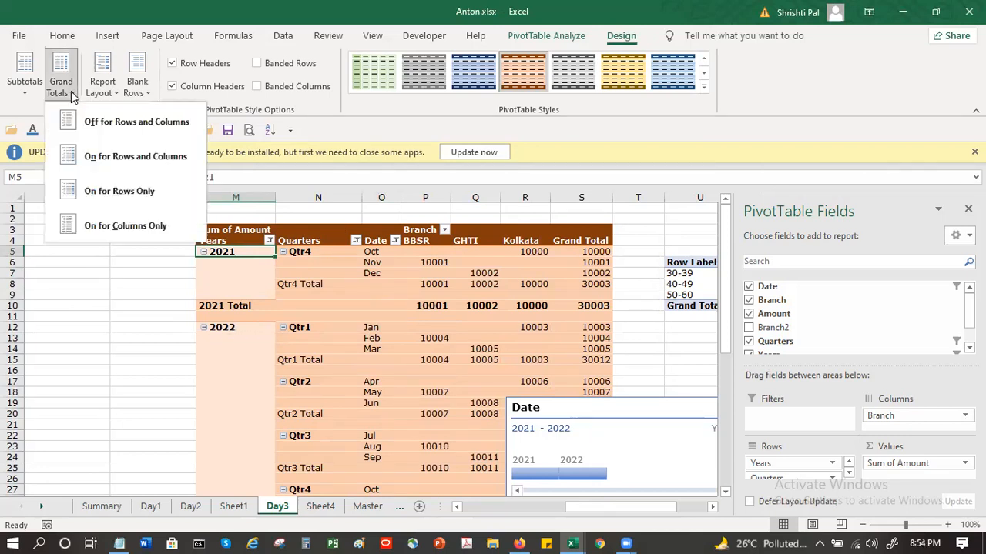
left_click(725, 250)
scroll(724, 291, "down", 3)
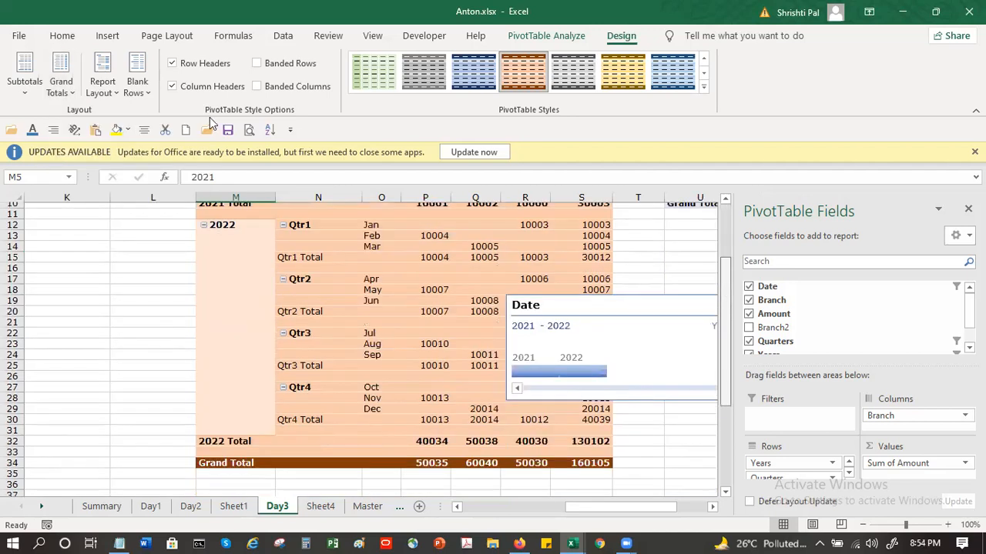
left_click(67, 96)
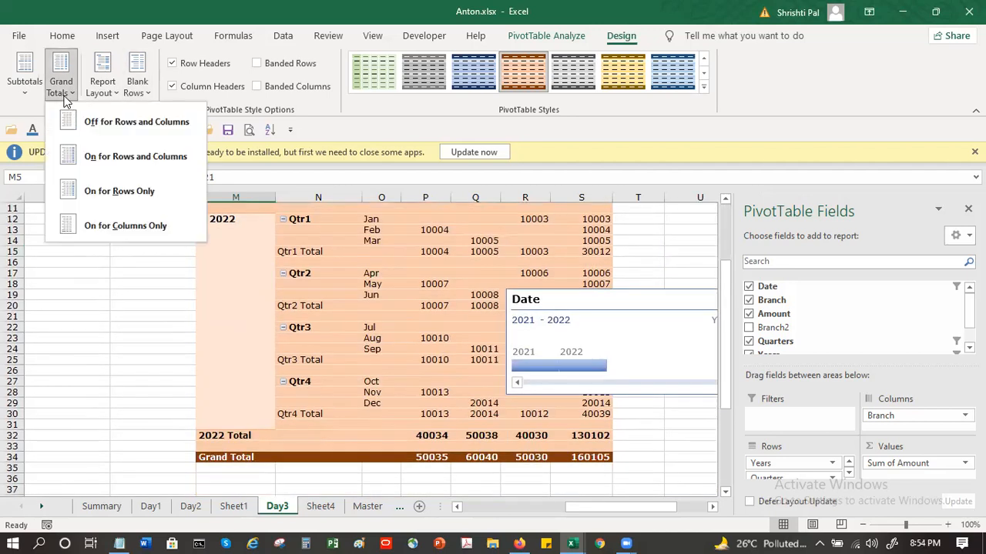
left_click(121, 128)
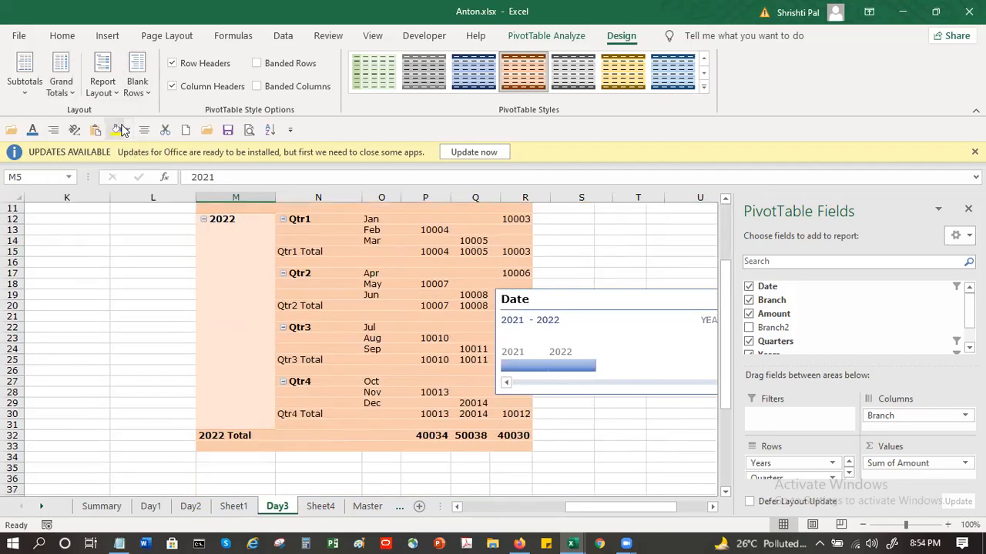
left_click(61, 84)
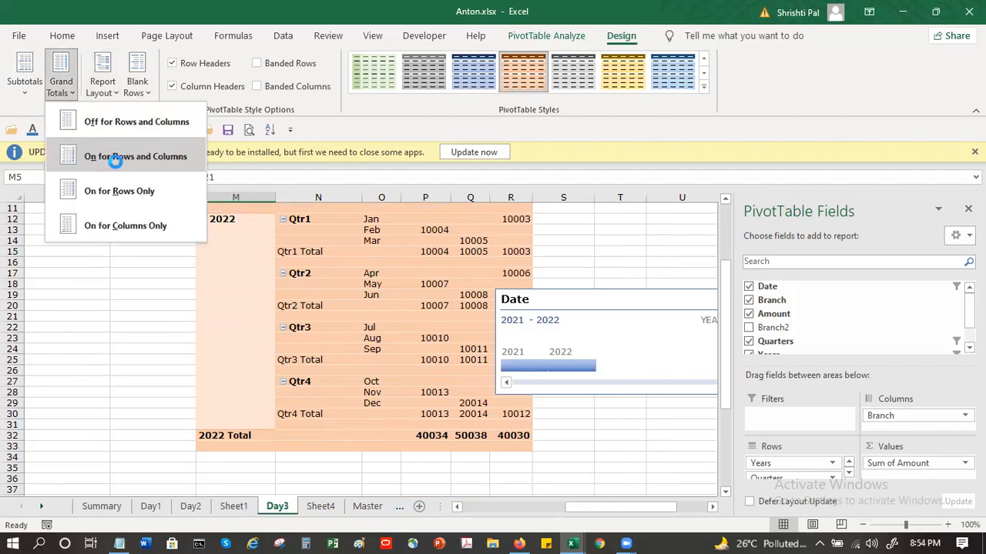
left_click(114, 157)
Step: Show the pivot table's grand totals for rows only and check the Grand Total column
left_click(69, 96)
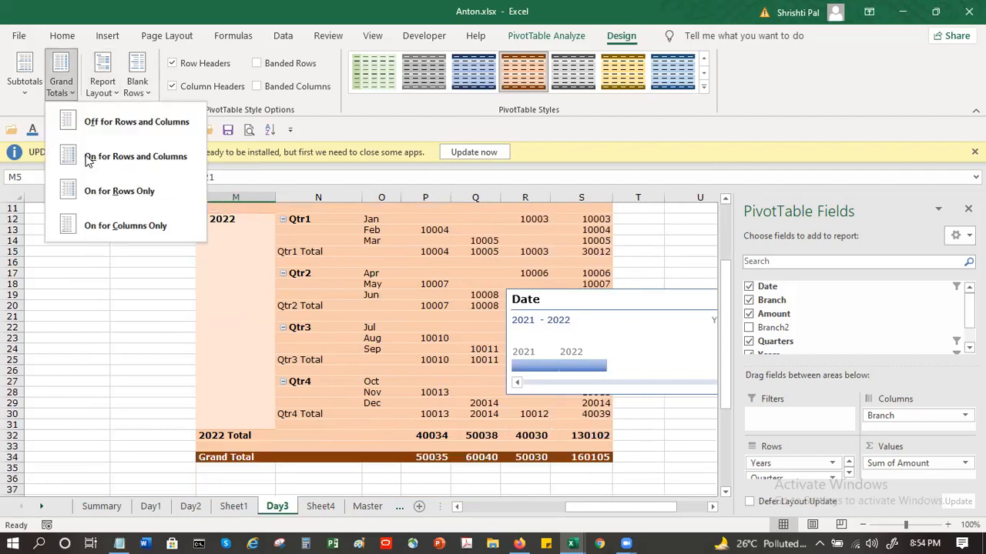
left_click(108, 192)
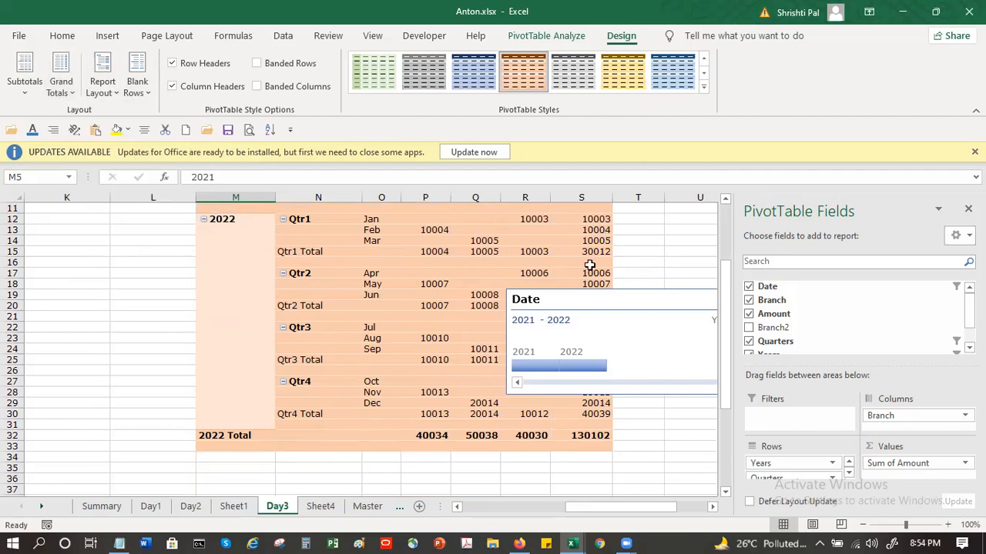
scroll(608, 251, "up", 3)
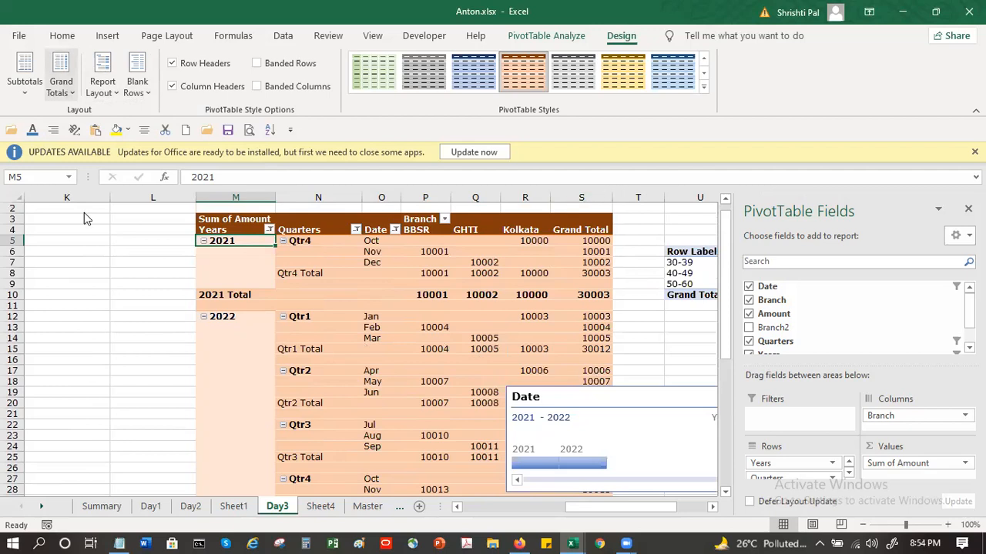
Step: Show the pivot table's grand totals for columns only
left_click(61, 87)
left_click(111, 222)
scroll(597, 483, "down", 2)
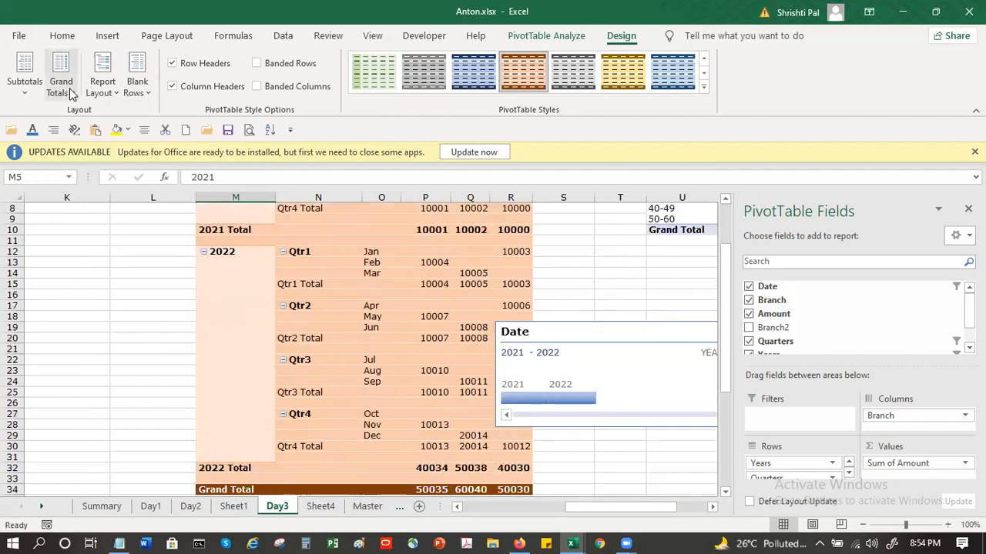
Step: Hide all subtotals in the Day3 pivot table
left_click(46, 91)
left_click(39, 91)
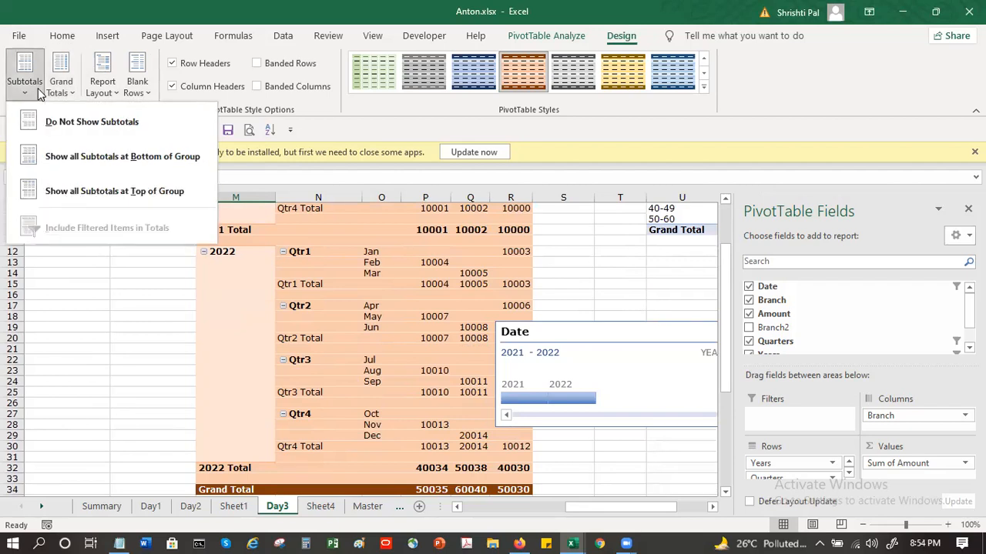
left_click(69, 120)
scroll(381, 318, "up", 3)
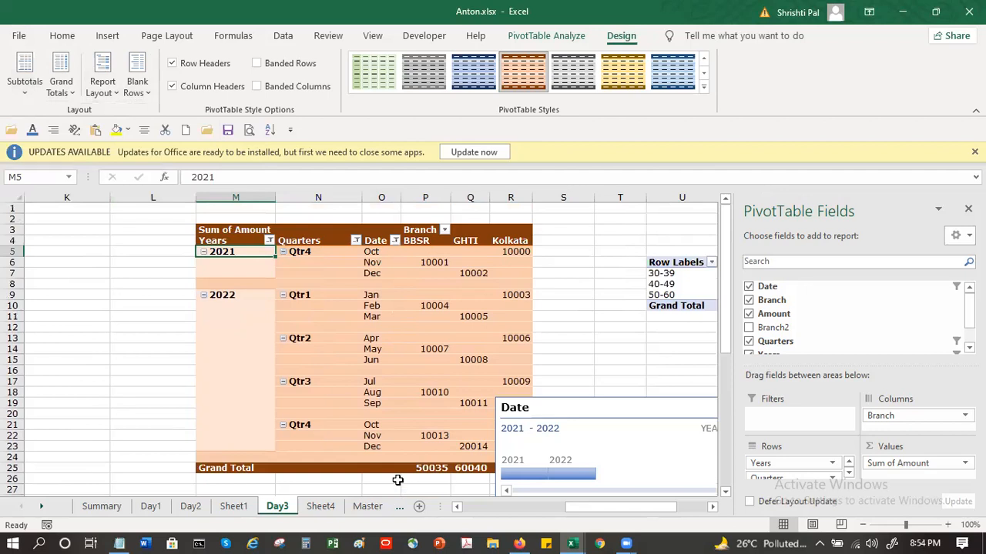
Step: Show all subtotals at the bottom of each group, and try placing them at the top of the group
left_click(38, 90)
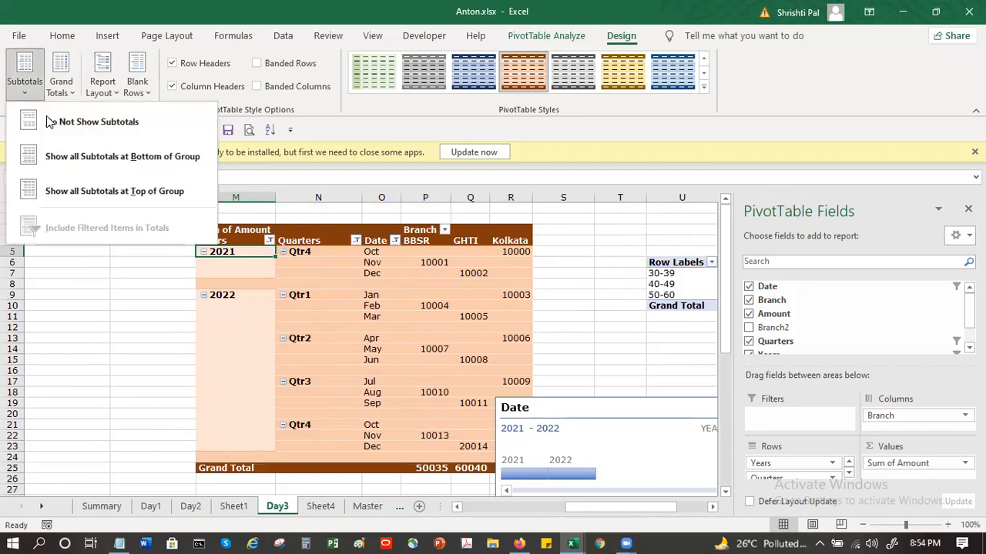
left_click(62, 157)
scroll(394, 343, "down", 1)
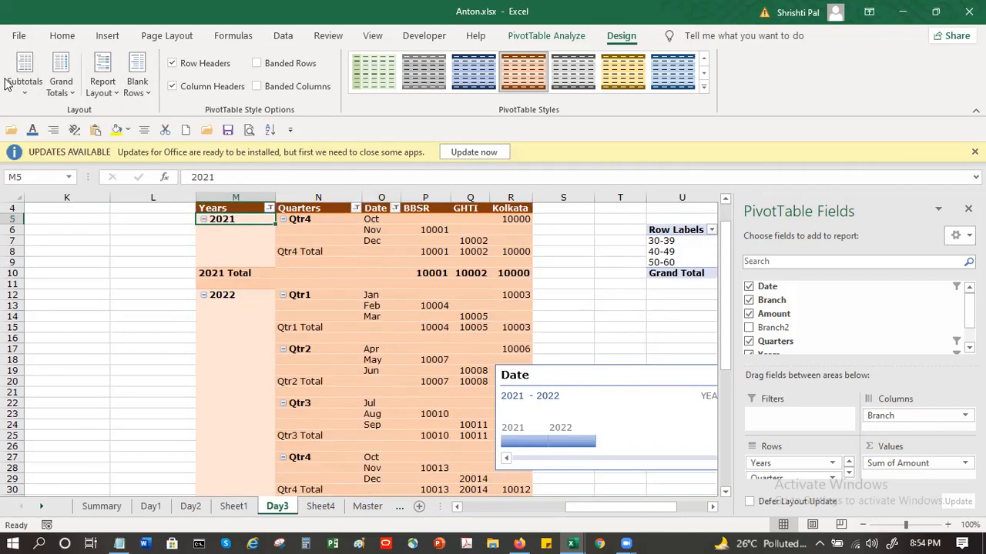
left_click(24, 83)
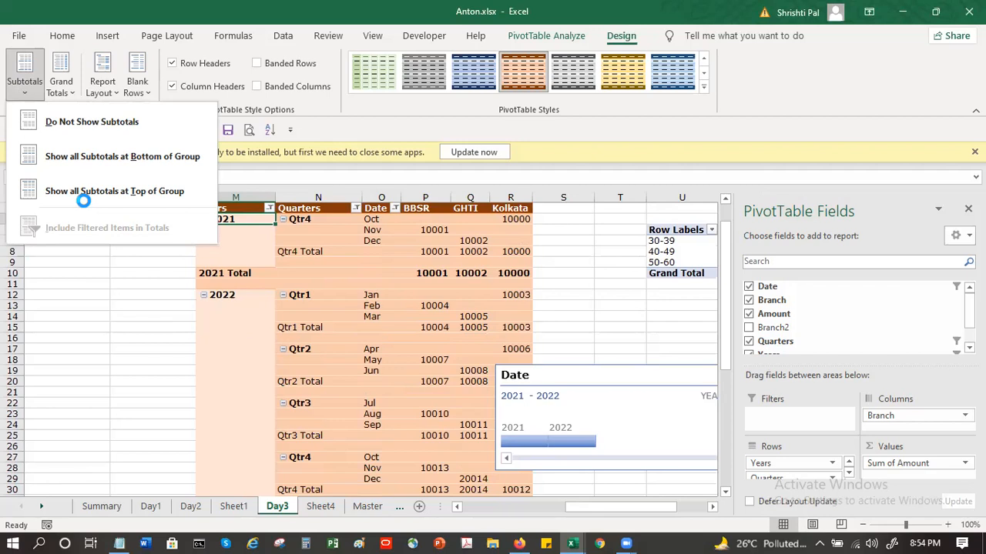
left_click(83, 198)
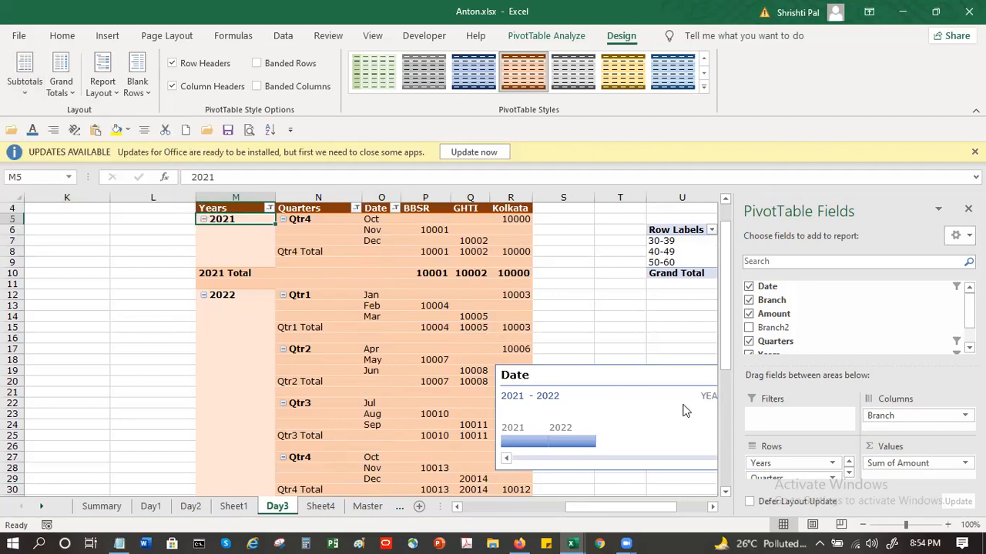
Step: Move the Date timeline off the orange pivot table to just below the age-group pivot table in column U
left_click_drag(652, 380, 632, 311)
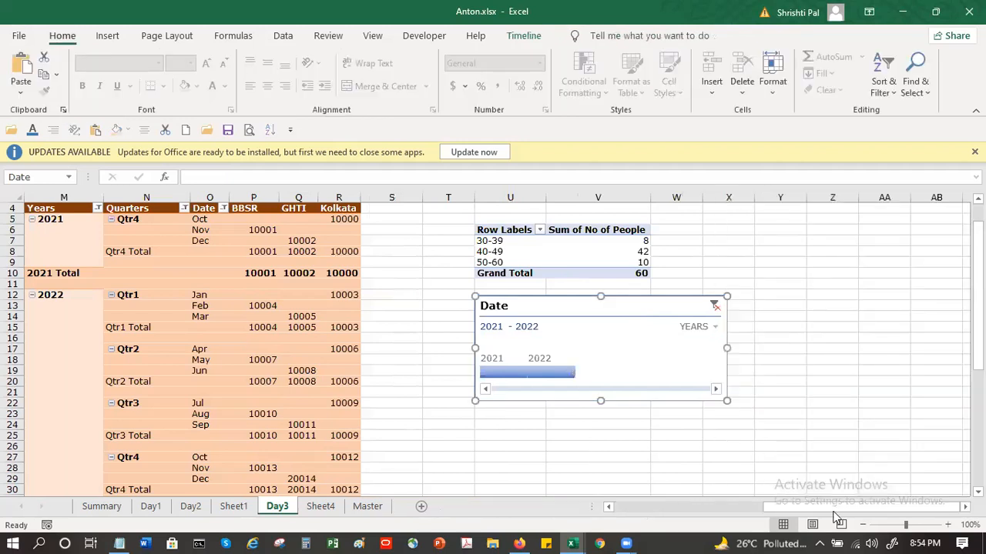
Step: Return to the Branch summary pivot table at the start of the Day3 sheet and select its BBSR row
scroll(699, 524, "left", 5)
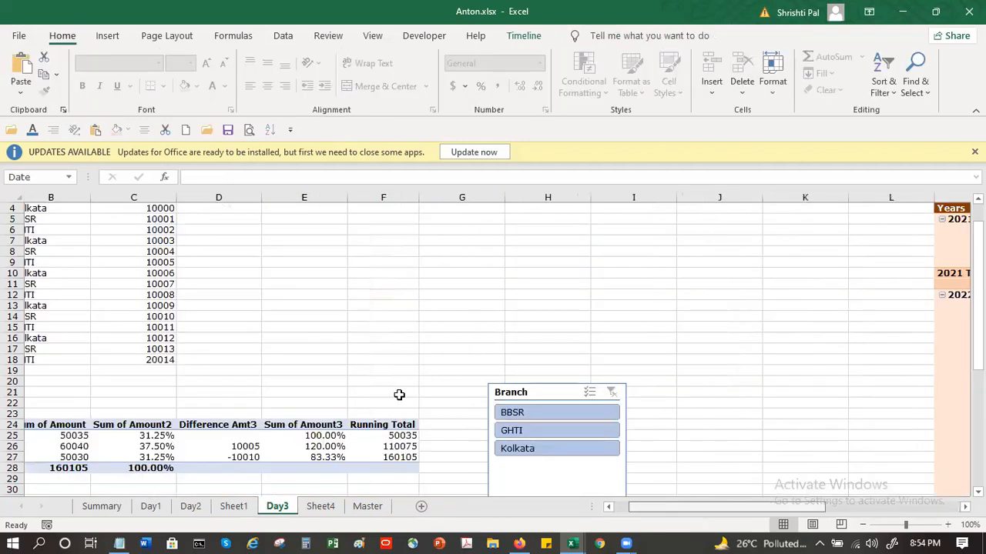
scroll(355, 363, "down", 1)
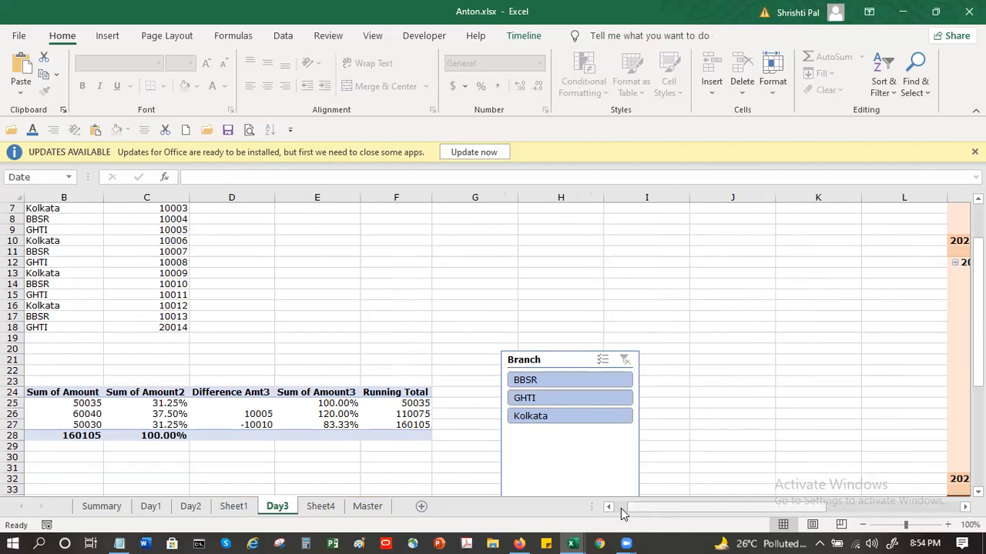
left_click_drag(624, 515, 612, 514)
left_click(40, 404)
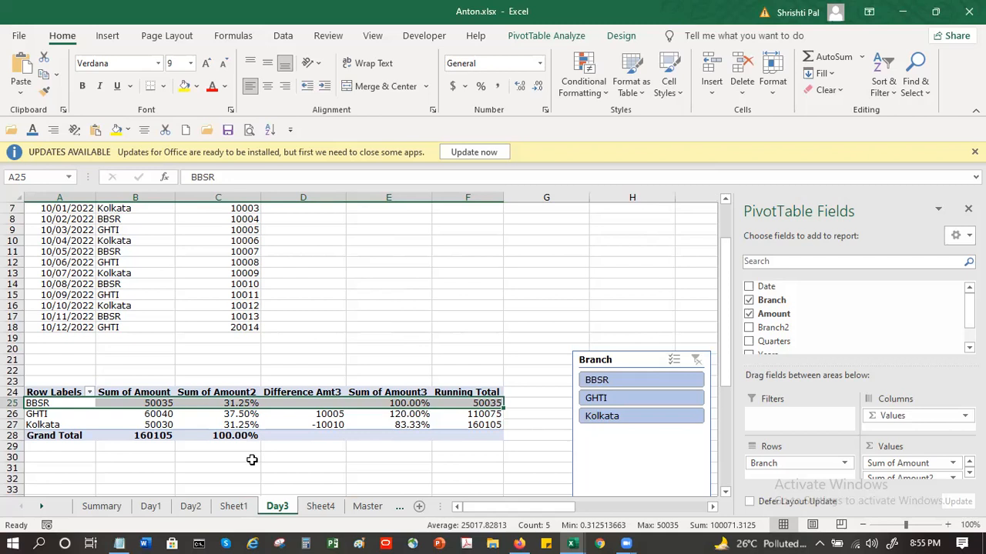
left_click(635, 537)
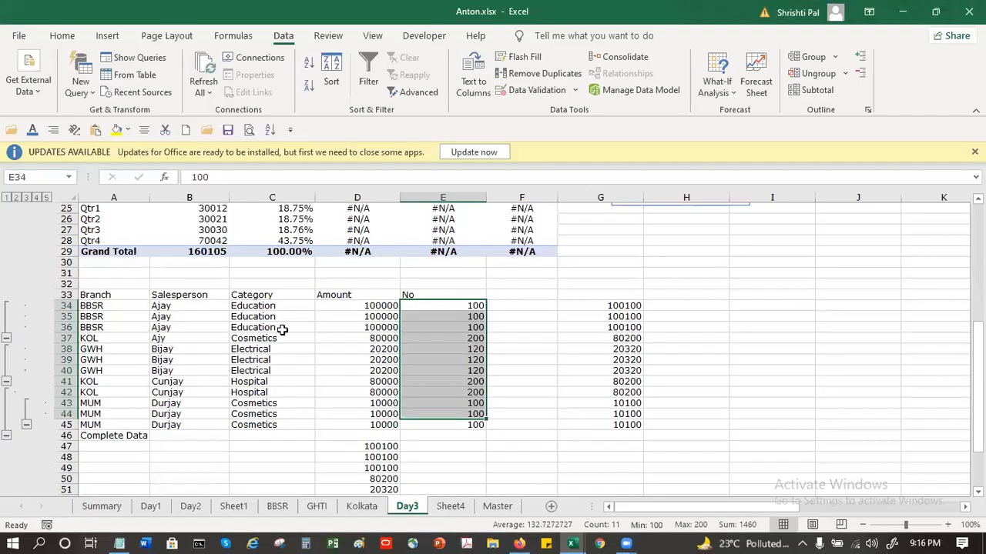
Step: Open Consolidate with the Sum function and try to add the Amount values in D34:D45 as a reference
left_click(282, 328)
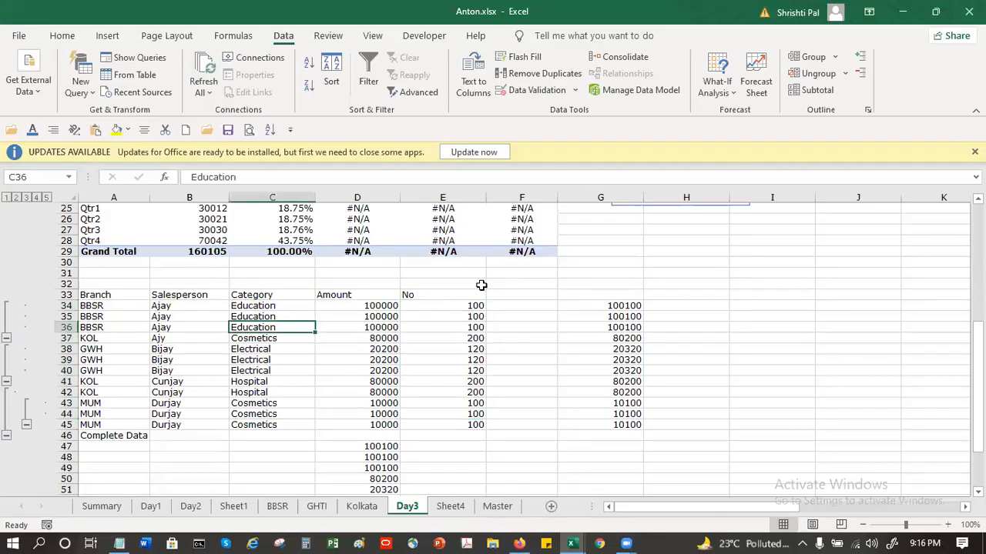
left_click(651, 61)
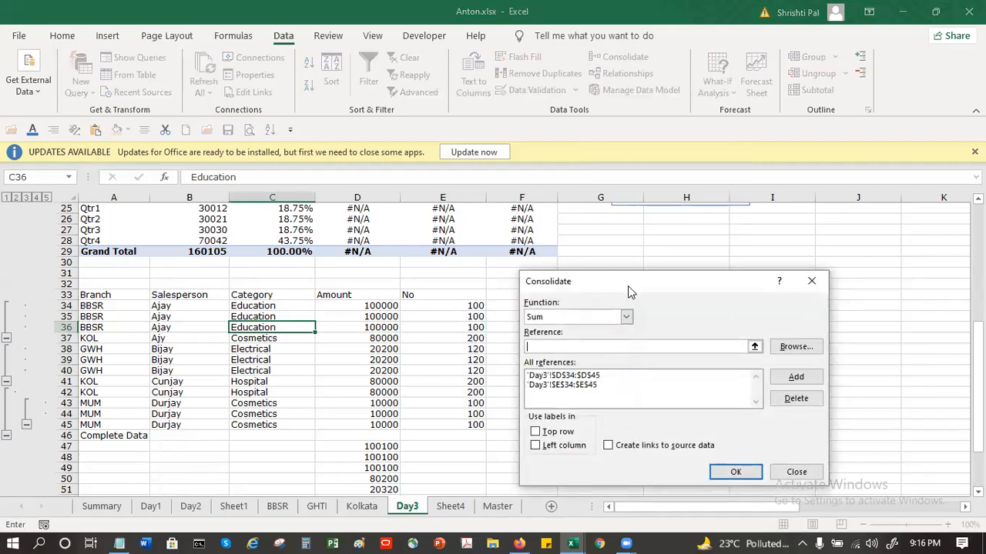
left_click_drag(627, 284, 655, 246)
left_click_drag(382, 305, 383, 426)
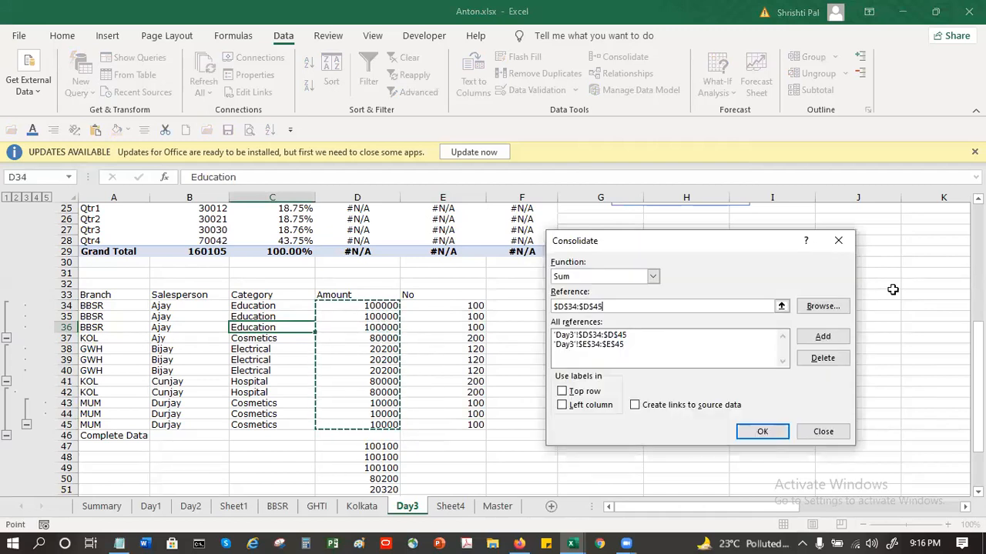
left_click(837, 338)
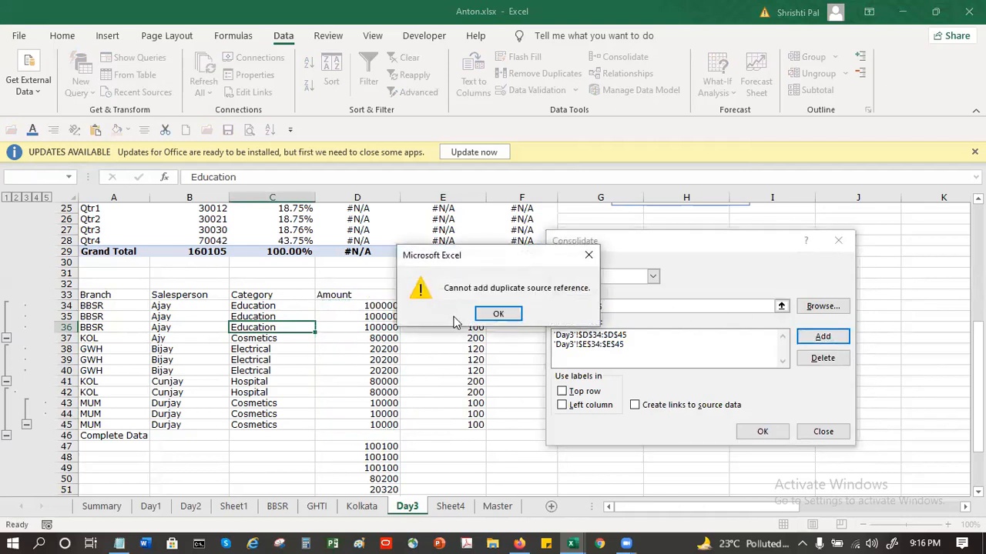
left_click(507, 316)
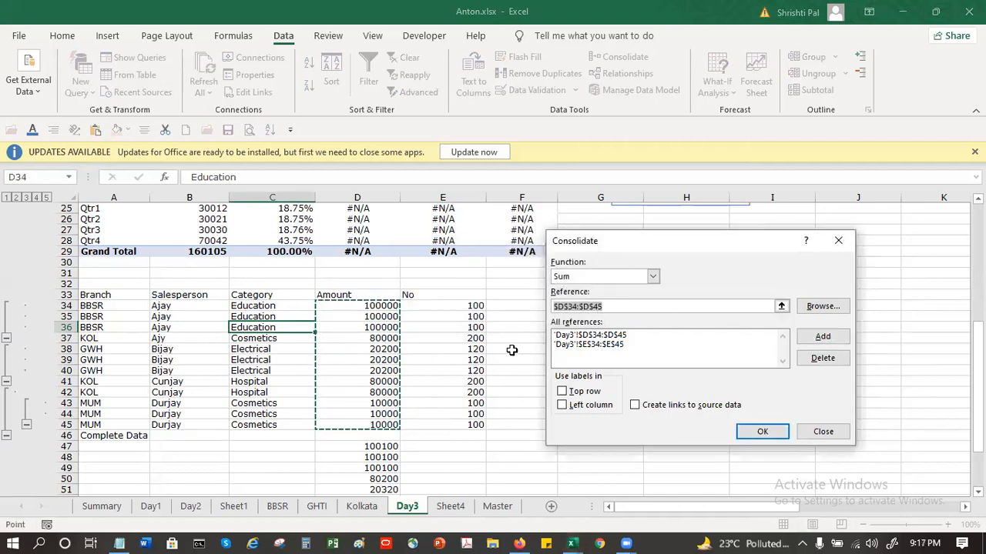
Step: Remove both stored Day3 references, D34:D45 and E34:E45, from the Consolidate settings and close them
left_click(661, 336)
left_click(822, 358)
left_click(711, 336)
left_click(839, 360)
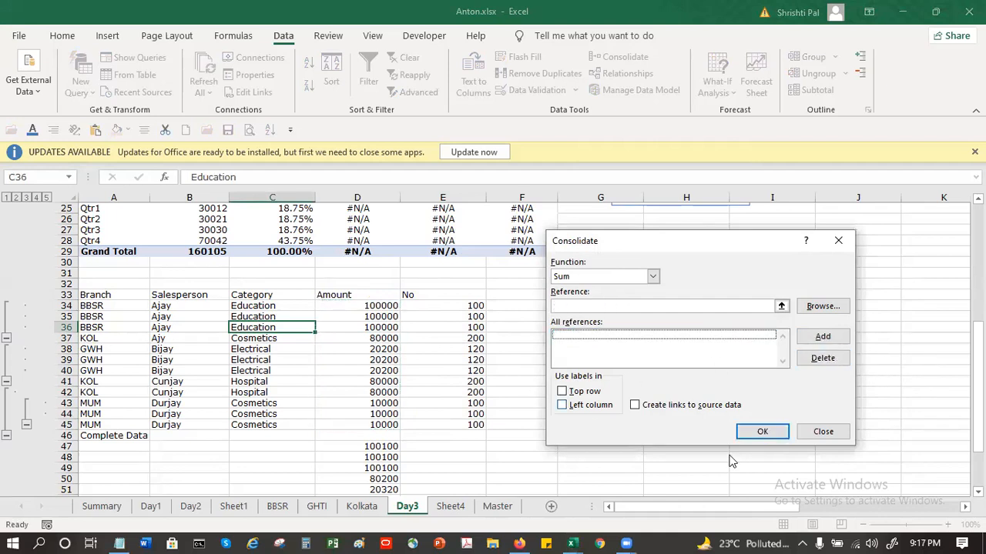
left_click(822, 431)
Step: Clear the earlier consolidation results in G33:G45 and in column D below the Branch/Salesperson table
left_click(579, 448)
left_click_drag(604, 295, 613, 431)
key("Delete")
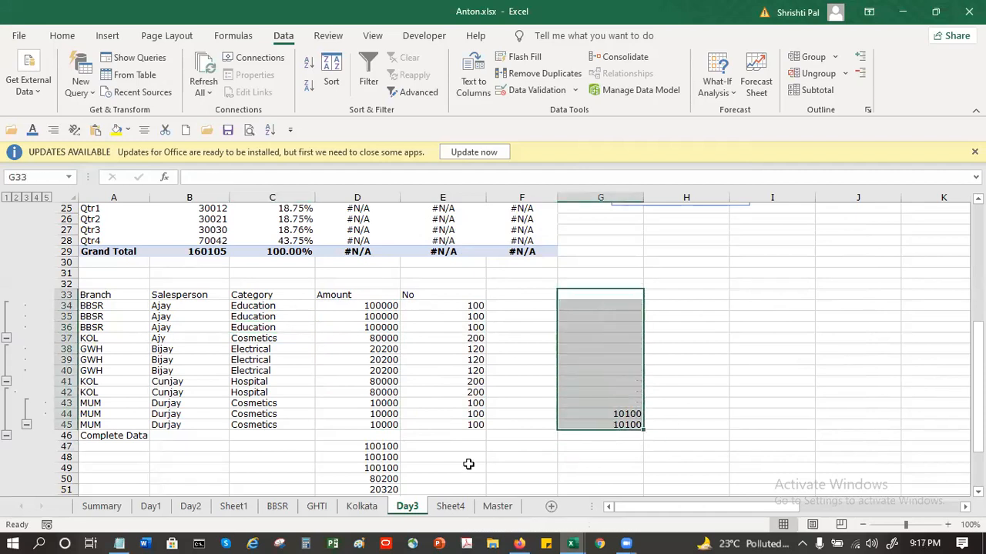
left_click_drag(376, 439, 368, 537)
key("Delete")
Step: Compare the Amount and No columns of the Branch/Salesperson table with the Amount column of the Check Receipts table
scroll(352, 418, "up", 3)
left_click(350, 348)
left_click(354, 317)
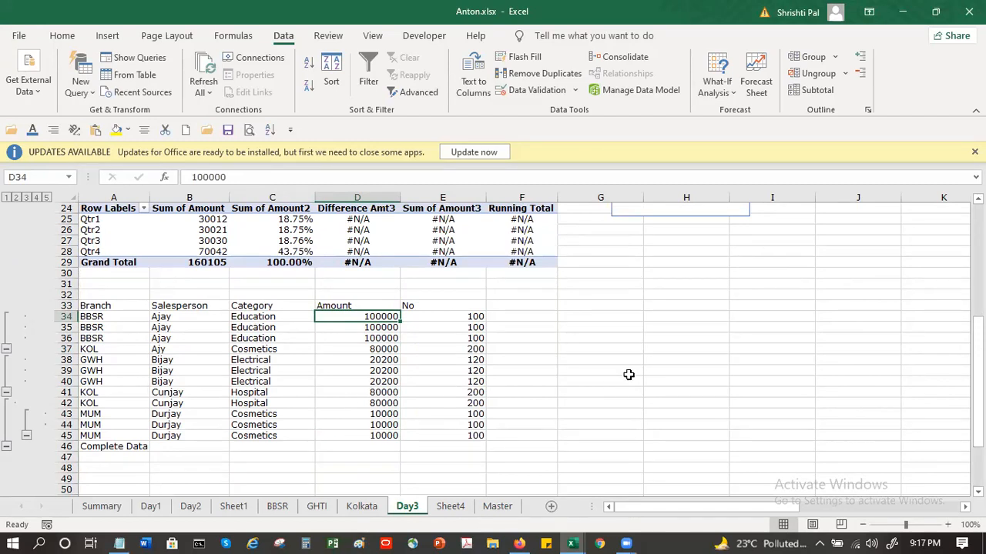
scroll(629, 375, "up", 8)
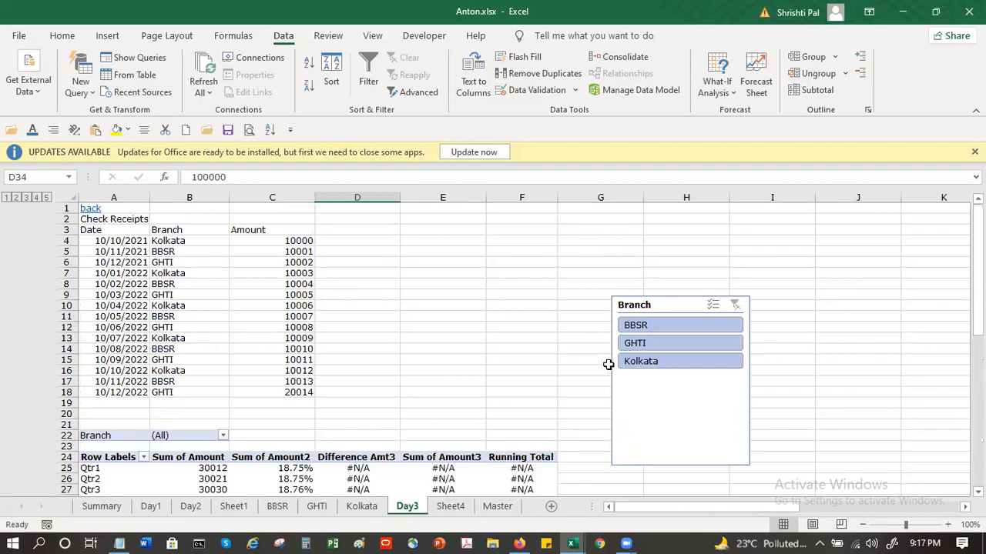
scroll(608, 364, "down", 7)
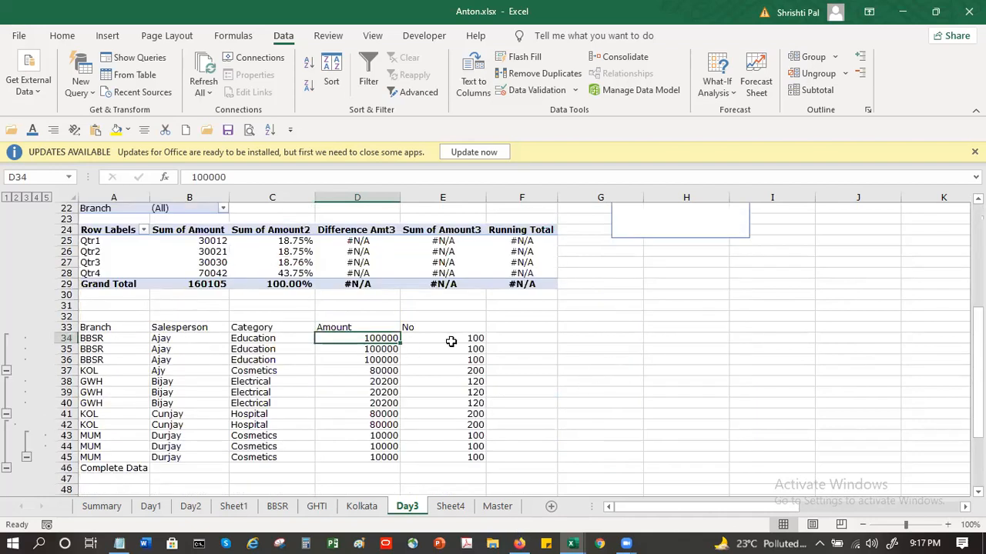
left_click(522, 339)
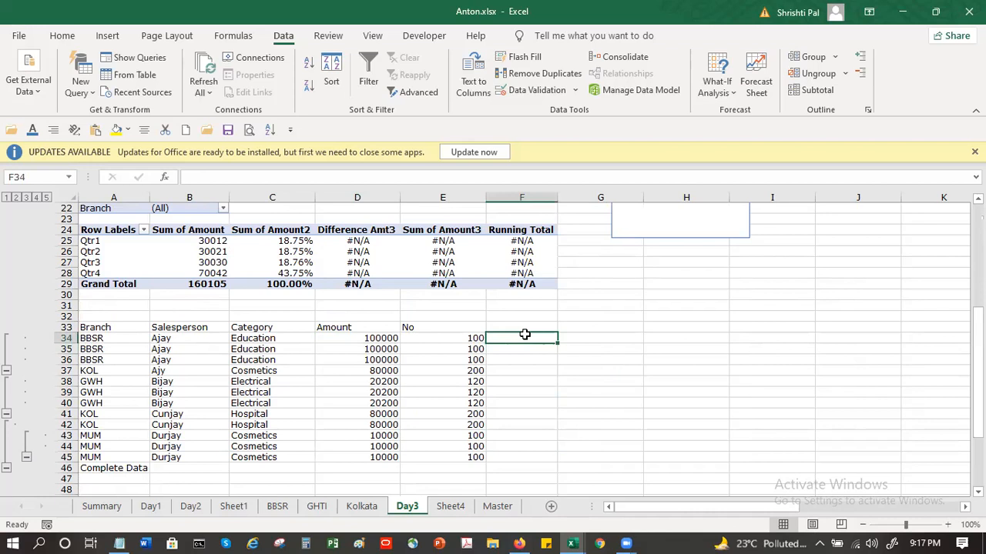
scroll(517, 331, "up", 4)
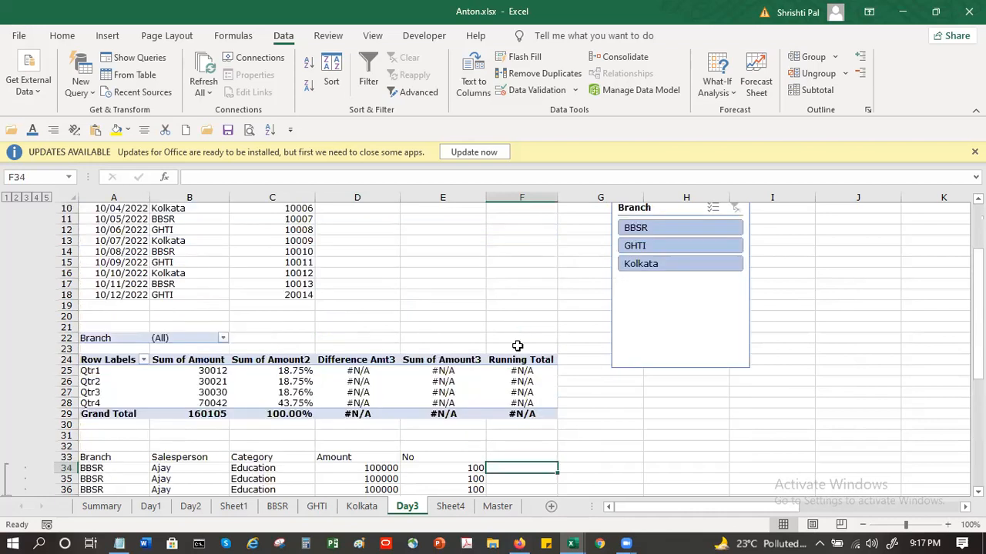
scroll(513, 352, "up", 3)
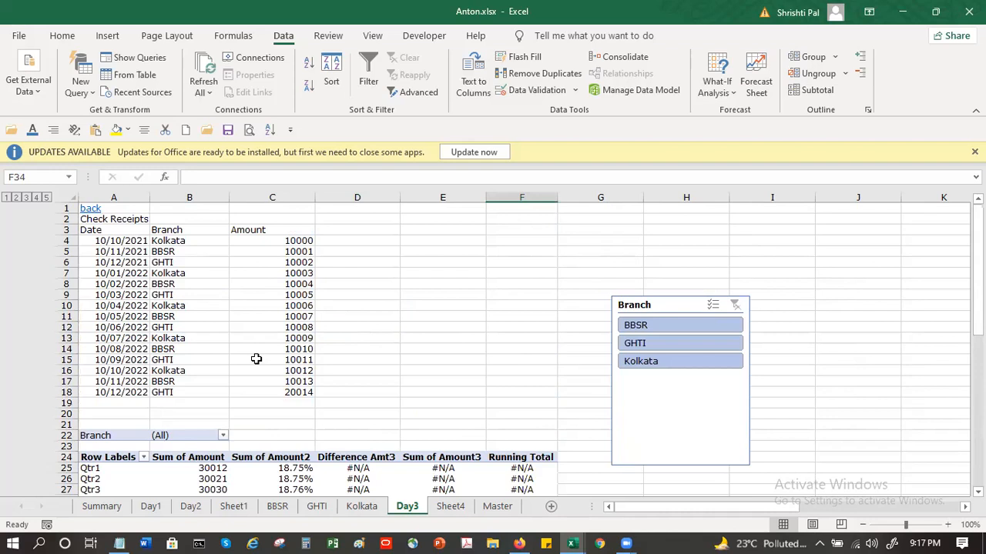
scroll(516, 337, "down", 6)
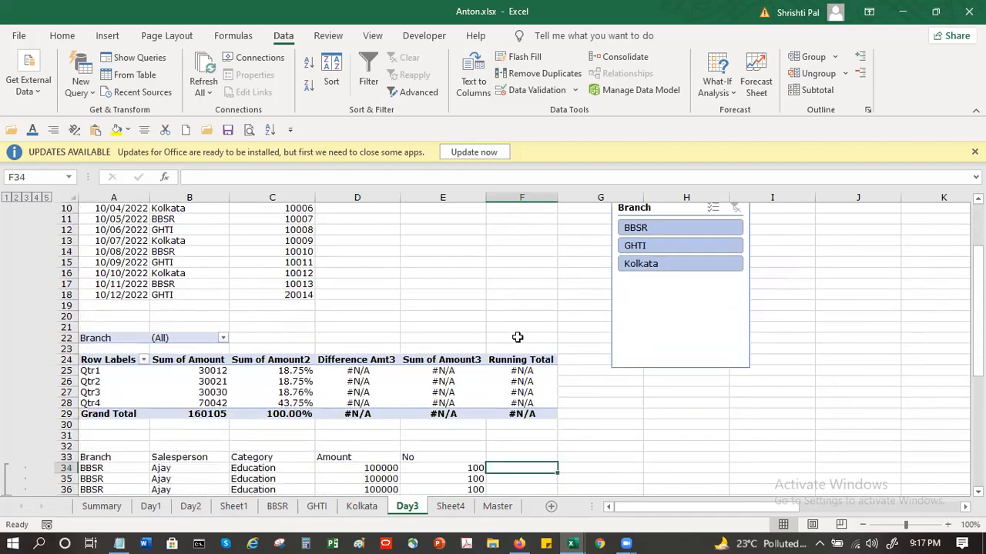
scroll(431, 370, "up", 5)
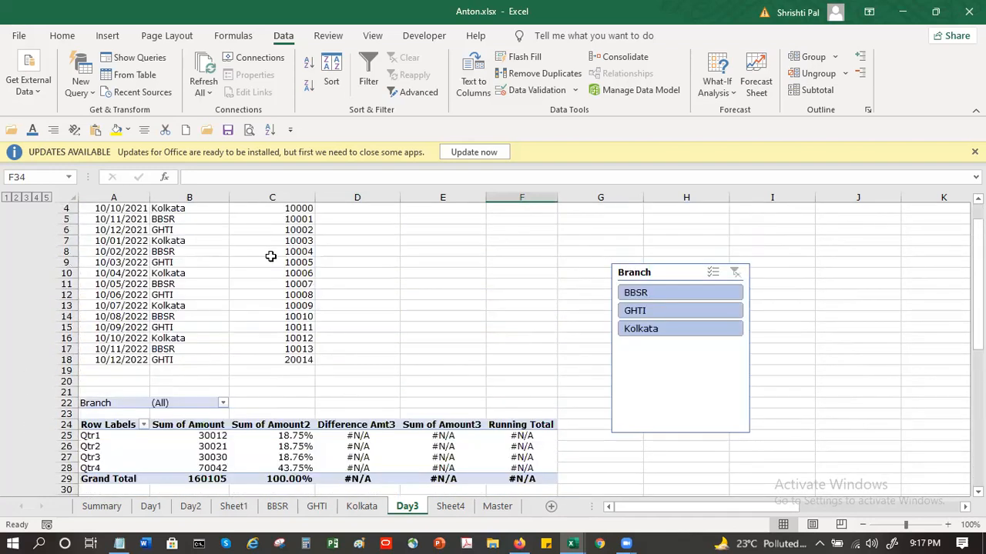
scroll(269, 254, "up", 1)
Step: Try to add the Check Receipts amounts as a Consolidate reference by preselecting C4:C18 before opening the command
left_click_drag(308, 241, 286, 401)
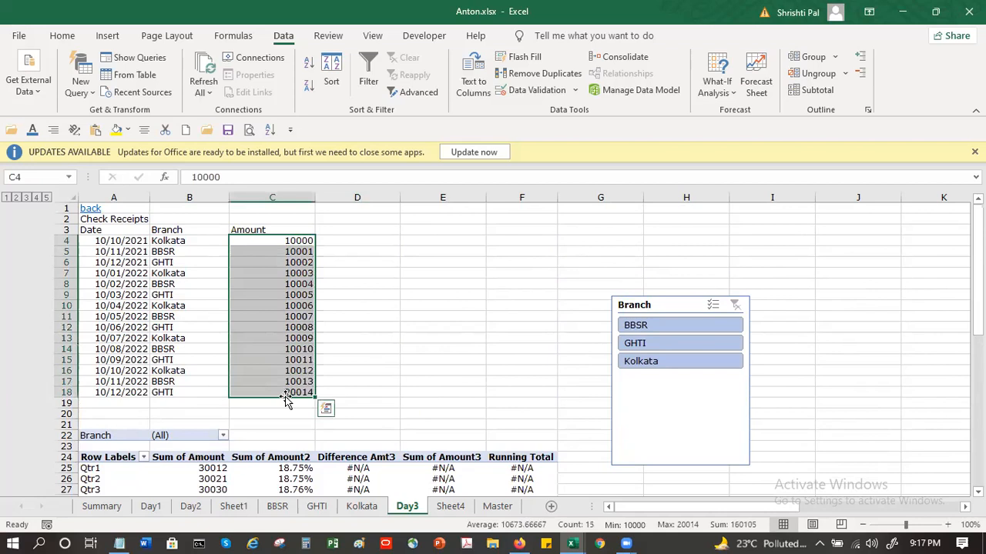
left_click(645, 60)
left_click(822, 338)
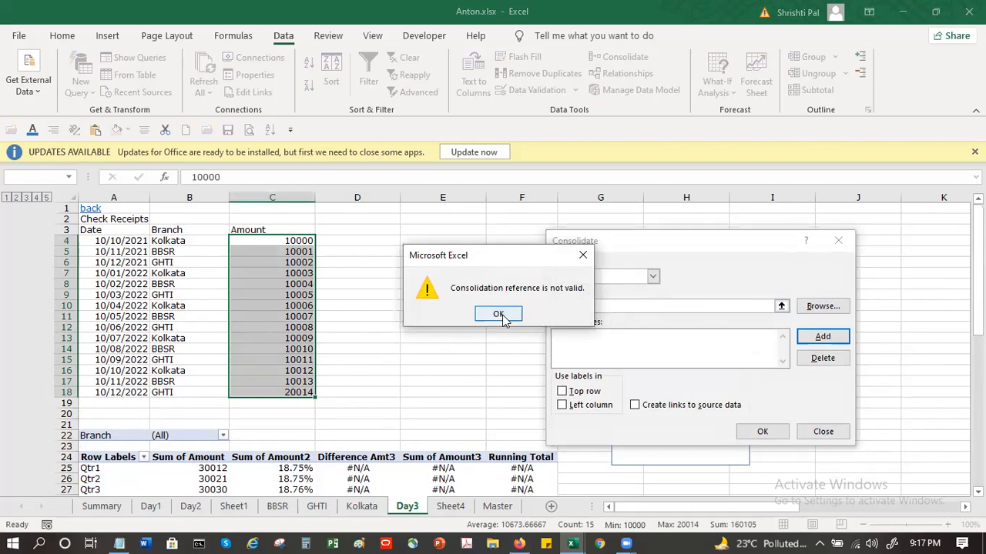
left_click(500, 315)
left_click(379, 285)
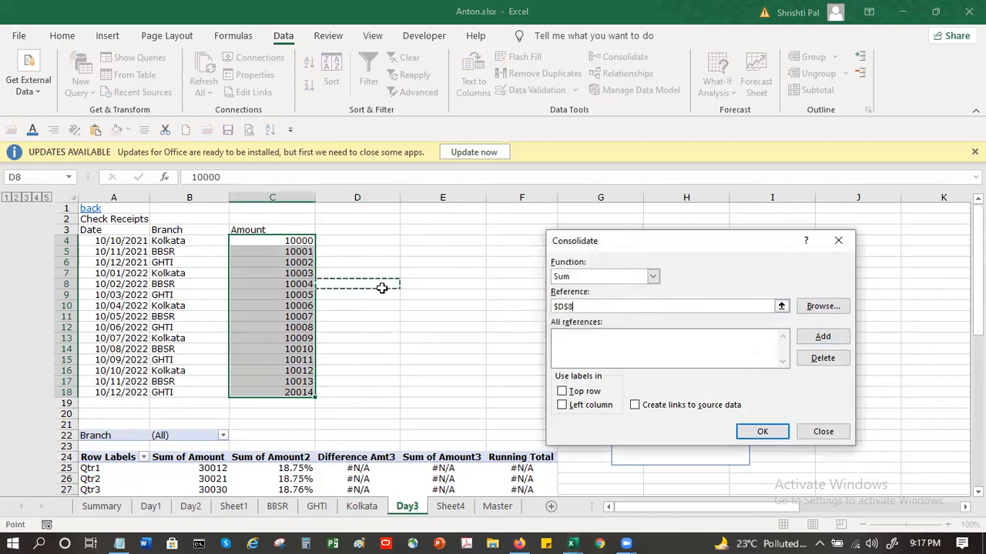
key("Escape")
left_click(462, 306)
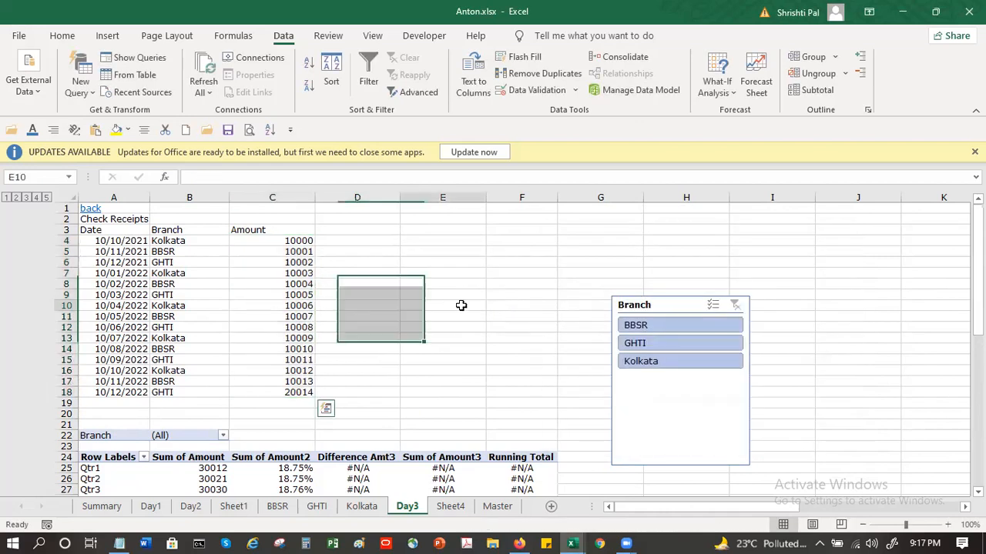
left_click_drag(272, 241, 274, 385)
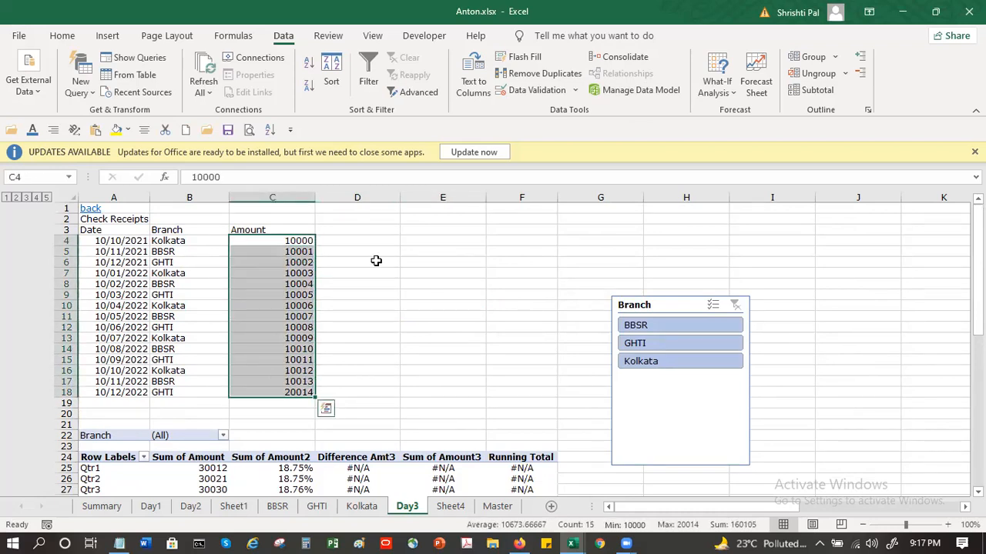
left_click(616, 57)
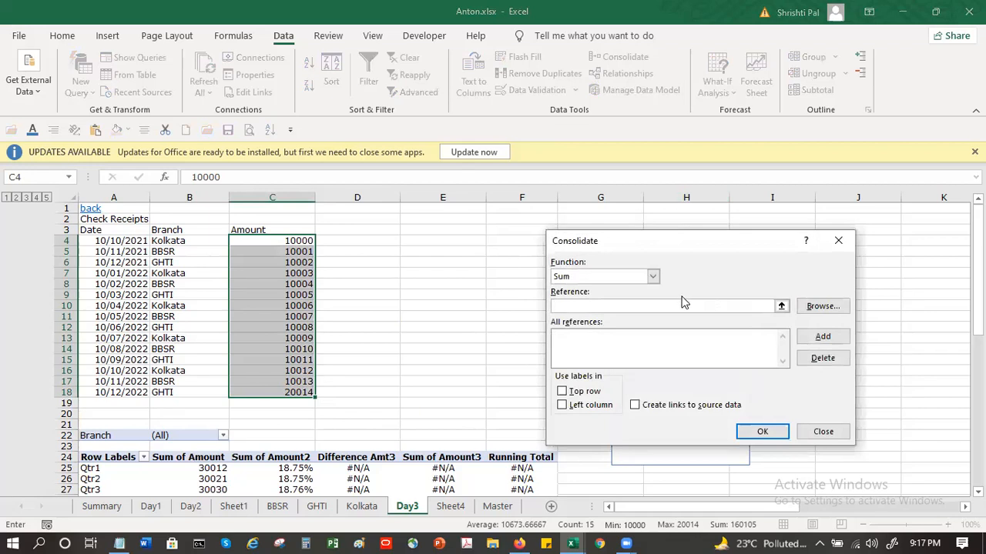
left_click(821, 336)
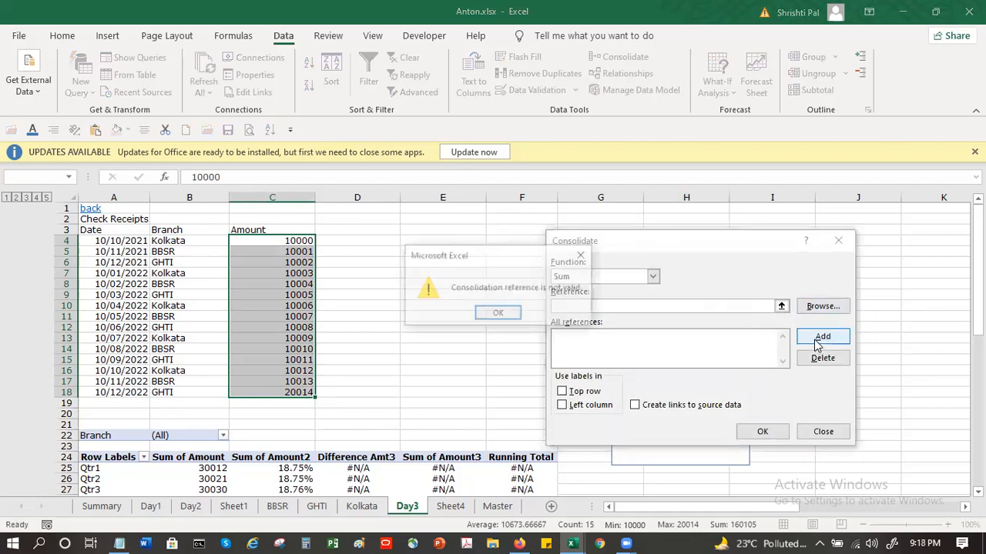
left_click(502, 315)
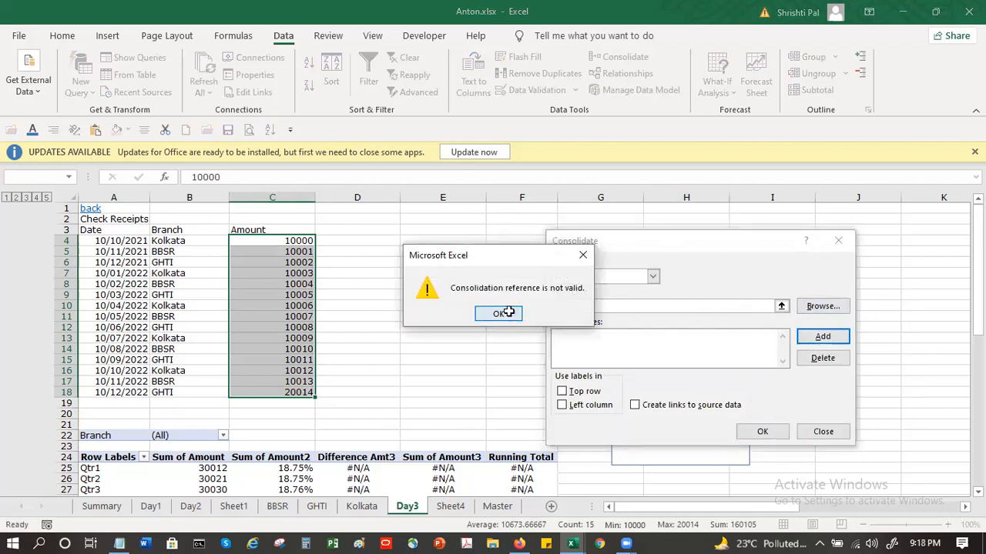
left_click(821, 432)
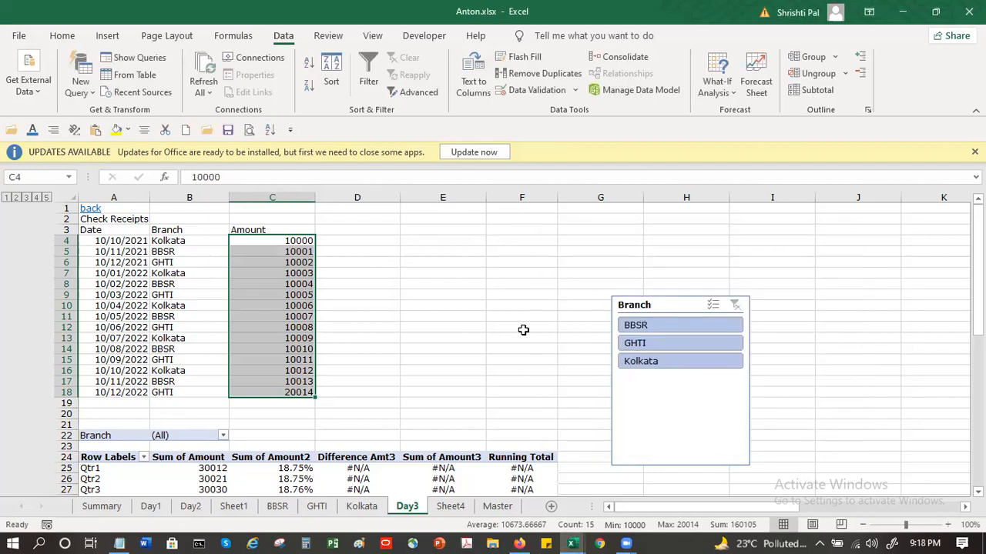
Step: Add the No values in E34:E45 of the Day3 sheet as a reference for a Sum consolidation
scroll(524, 330, "down", 8)
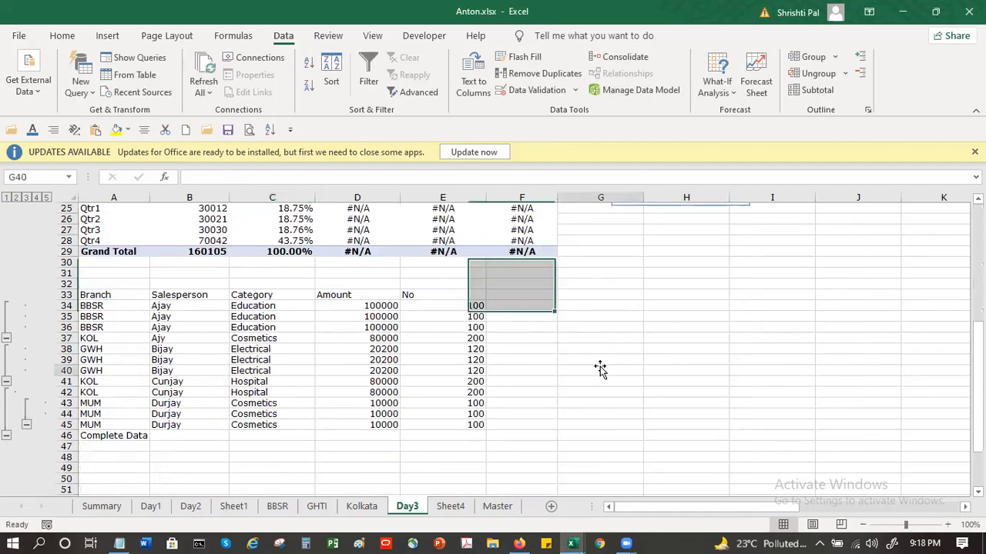
left_click_drag(475, 307, 474, 426)
left_click(621, 58)
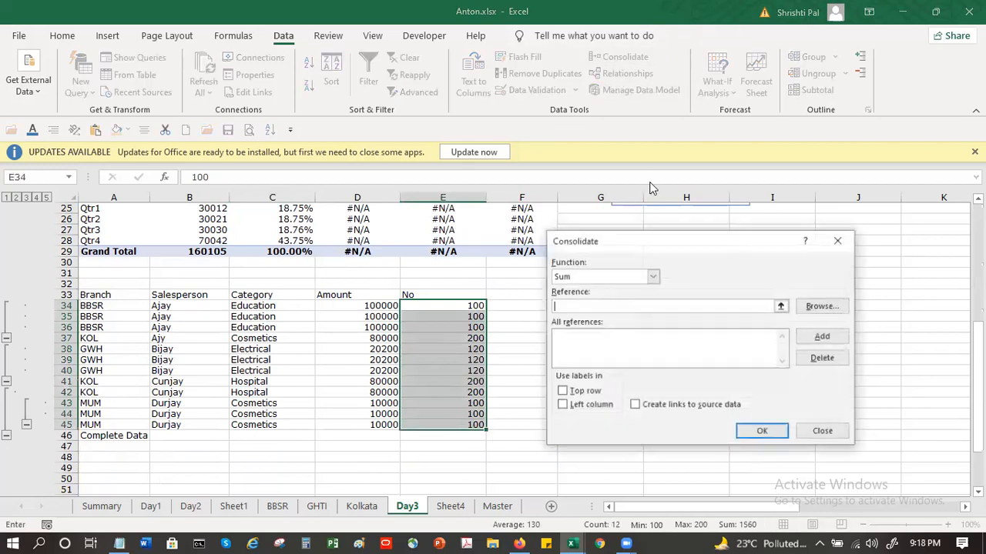
left_click(820, 337)
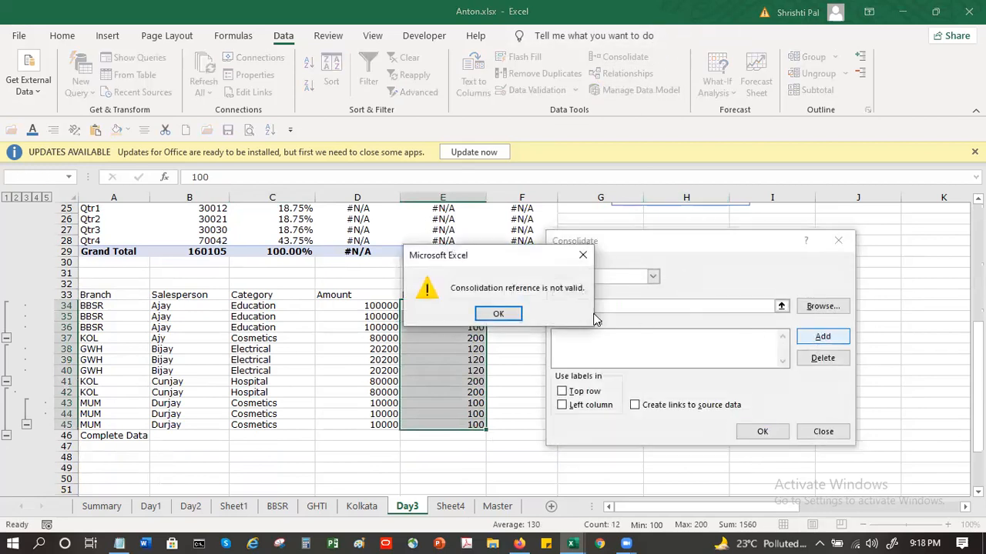
left_click(501, 314)
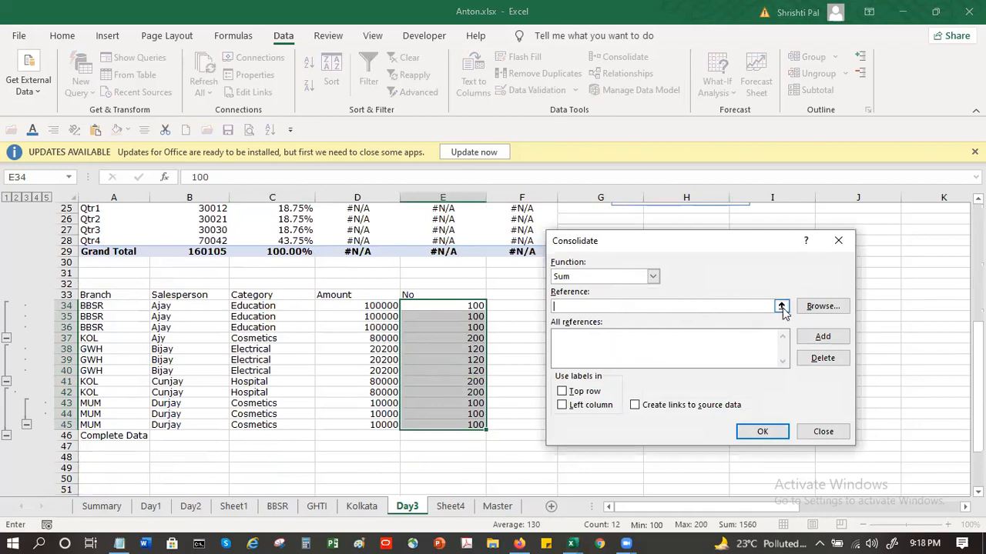
left_click(821, 307)
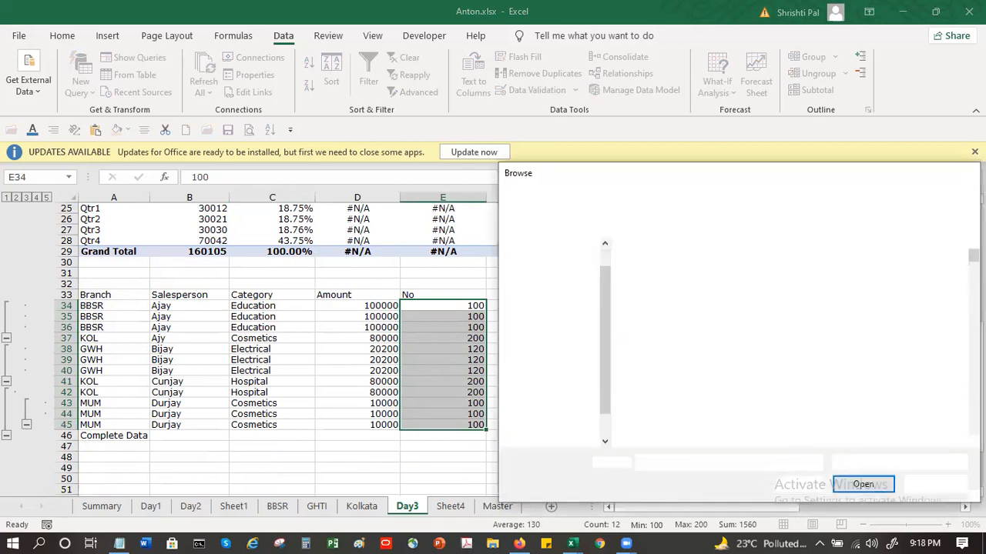
key("Escape")
left_click(596, 307)
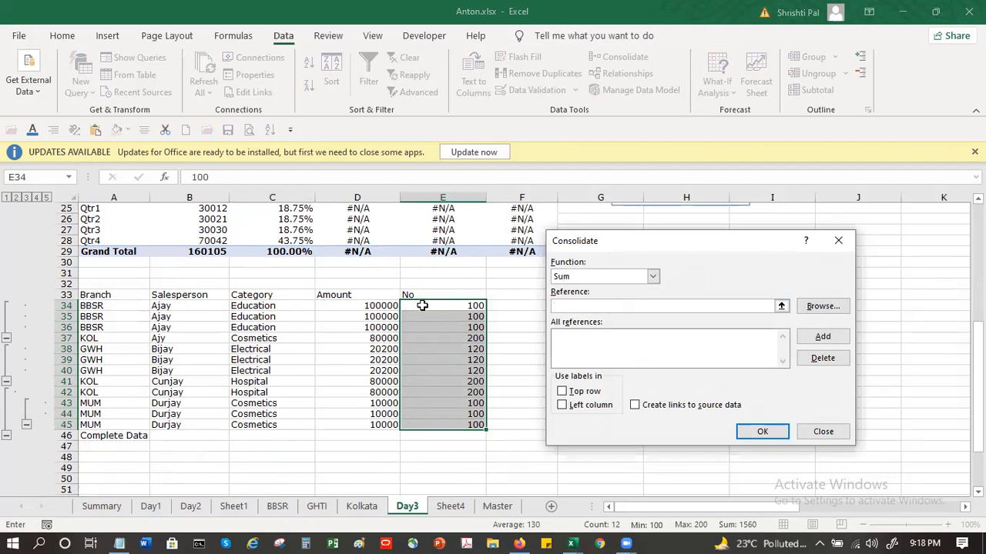
left_click_drag(422, 306, 438, 430)
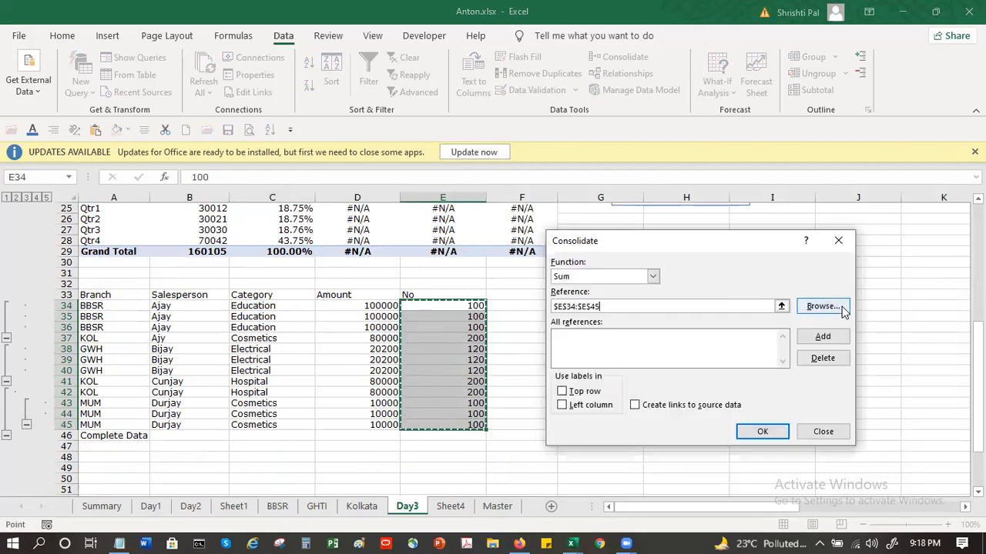
left_click(822, 337)
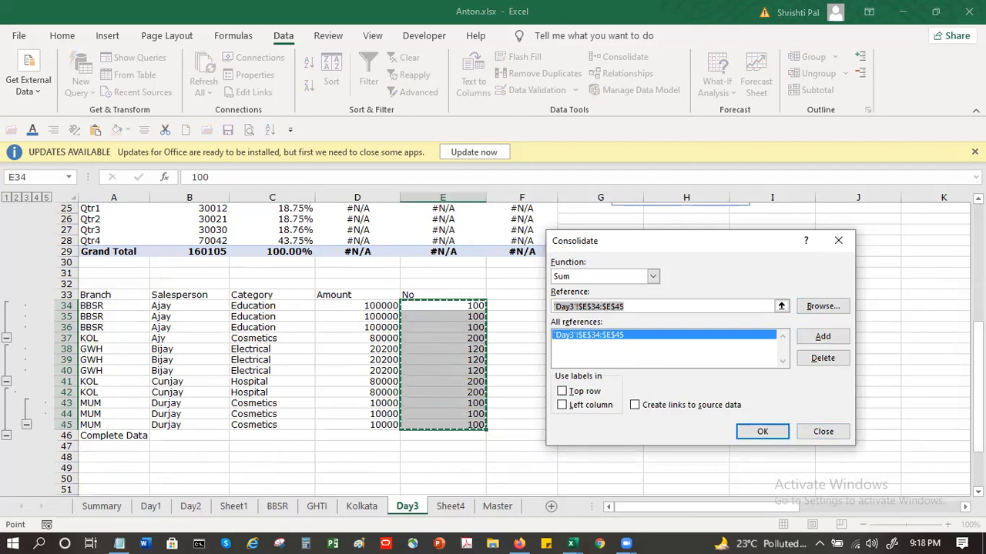
Step: Add the Check Receipts amounts in C4:C18 as a second Consolidate reference
scroll(978, 385, "up", 8)
scroll(978, 385, "up", 1)
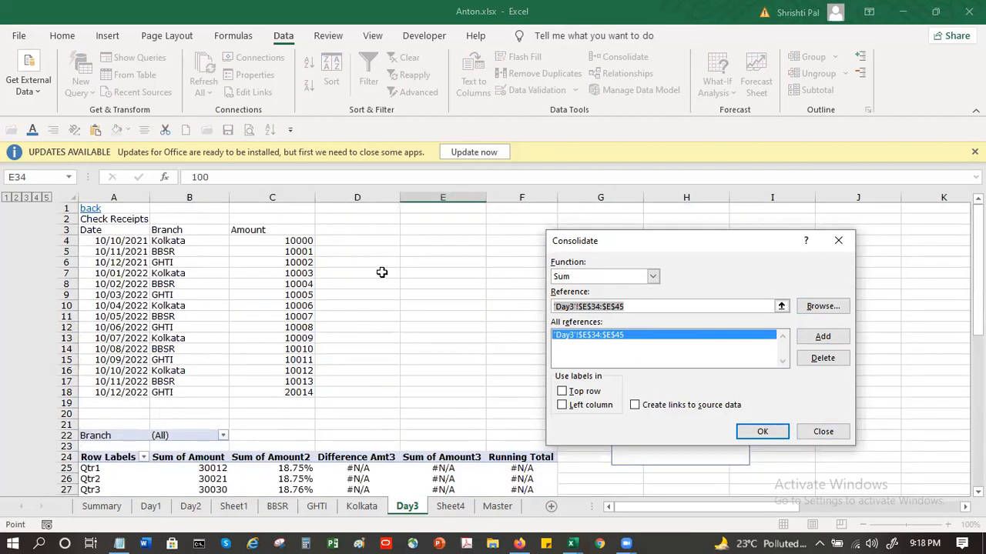
left_click(293, 242)
left_click_drag(291, 295, 312, 395)
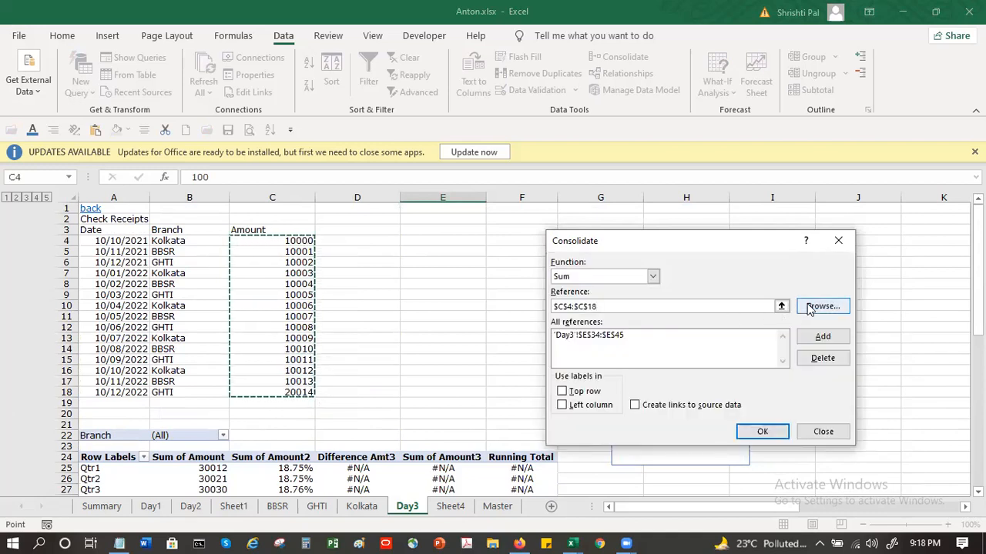
left_click(822, 335)
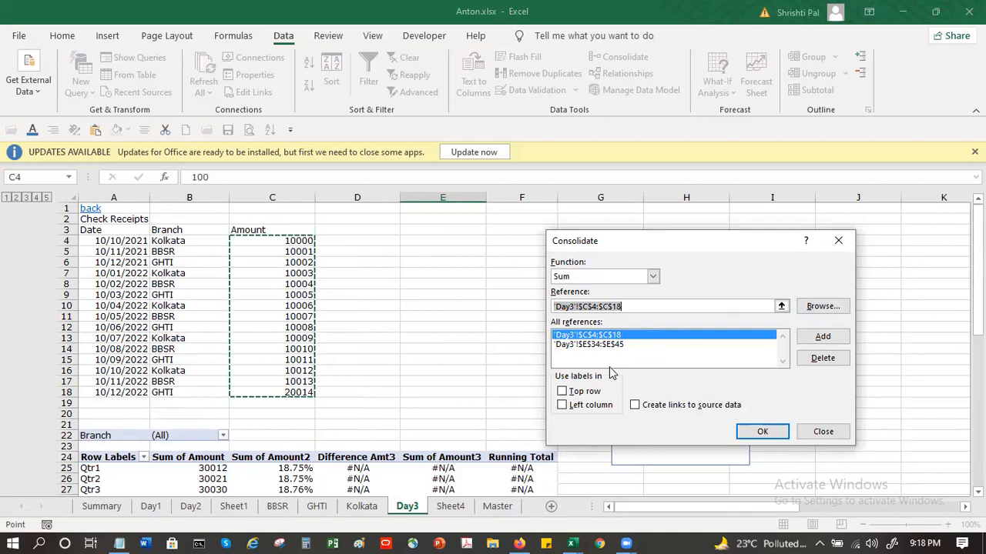
Step: Consolidate the C4:C18 and E34:E45 references with the Sum function, placing the results from cell E4 of the Day3 sheet
left_click(653, 275)
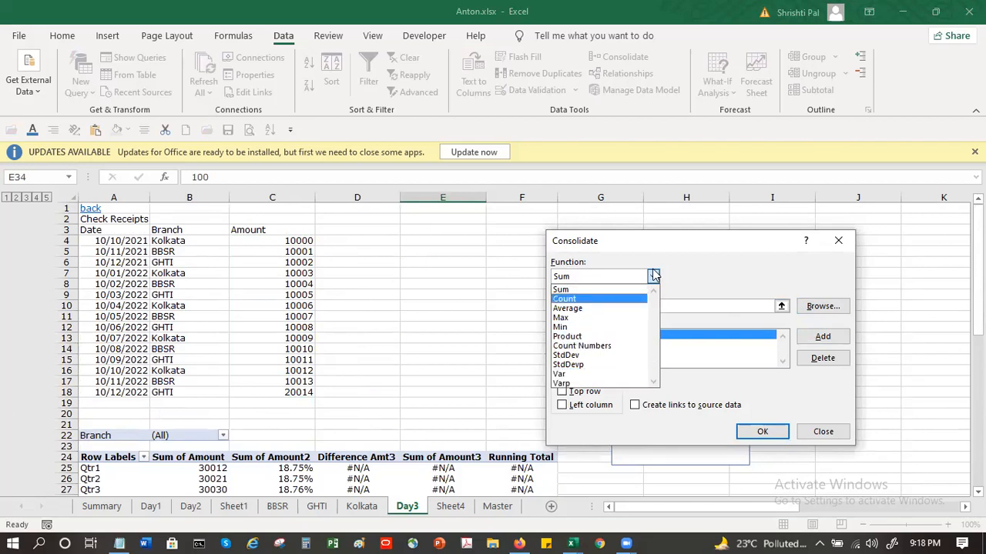
left_click(686, 270)
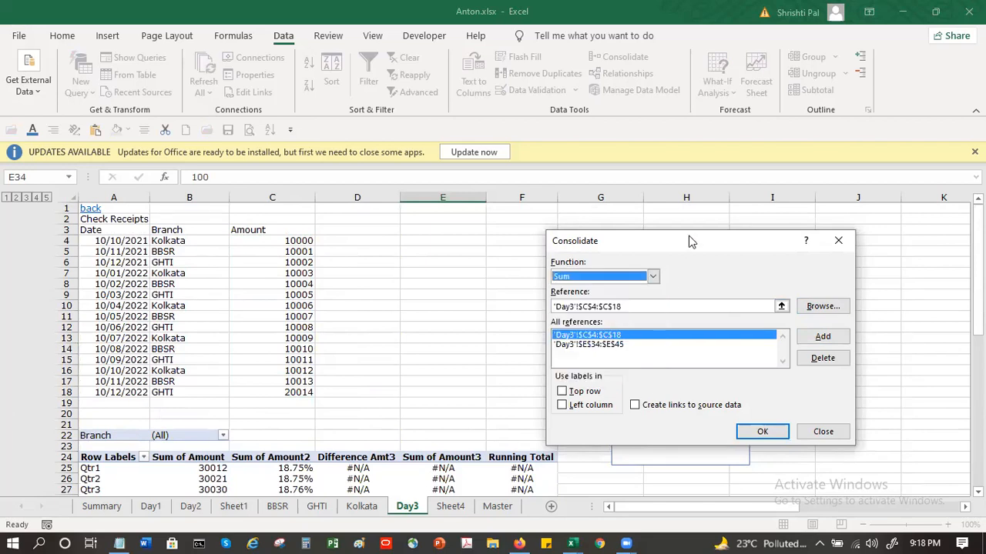
left_click_drag(690, 242, 350, 117)
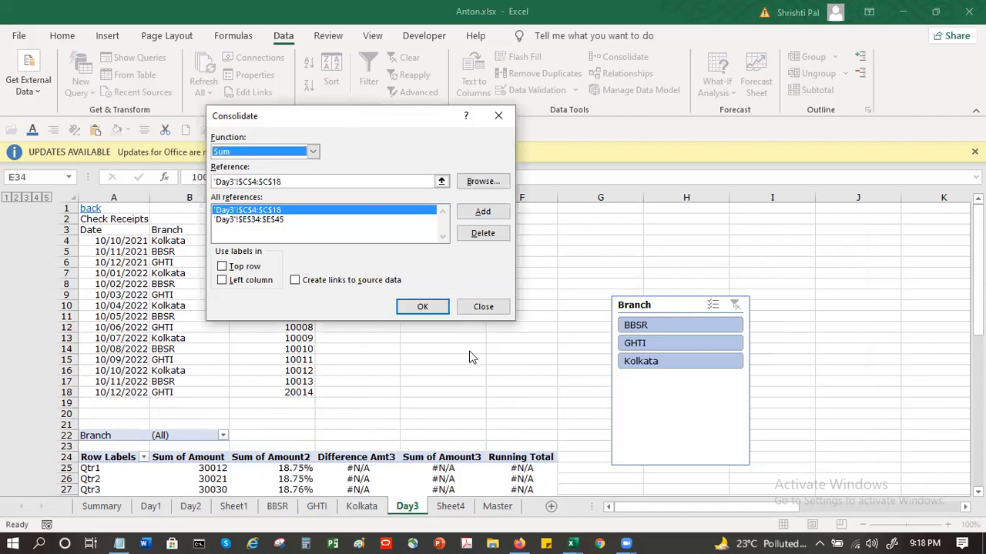
left_click(437, 310)
left_click(497, 312)
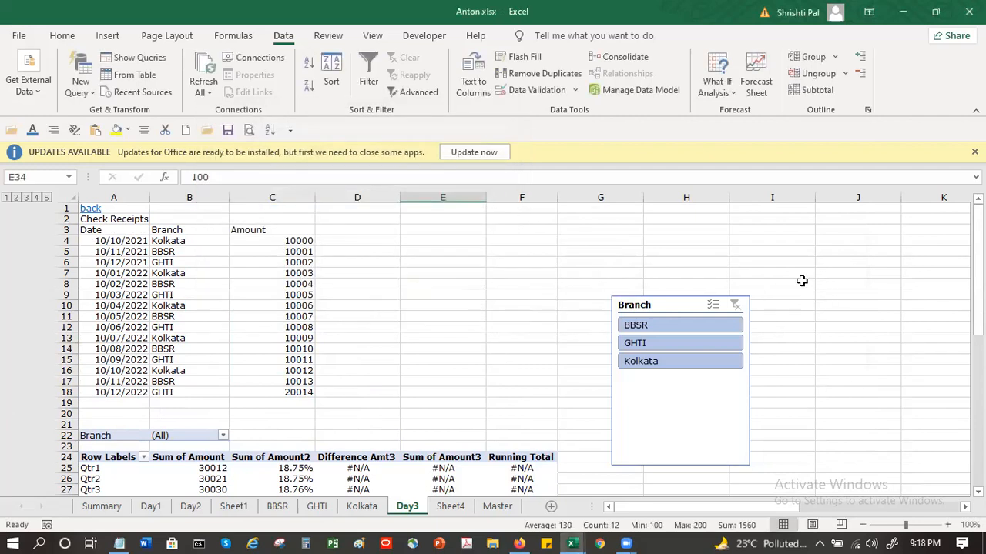
left_click(802, 282)
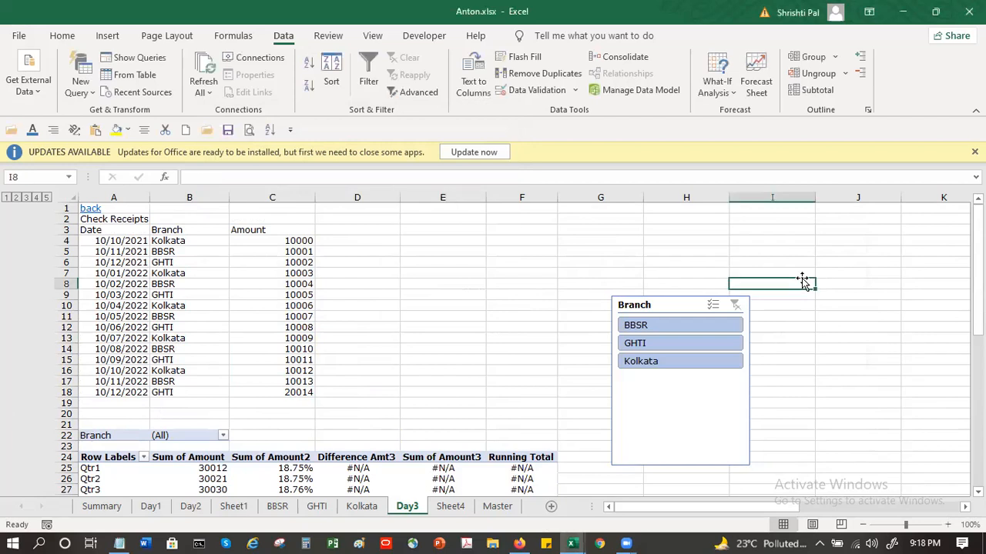
left_click(438, 242)
left_click(624, 57)
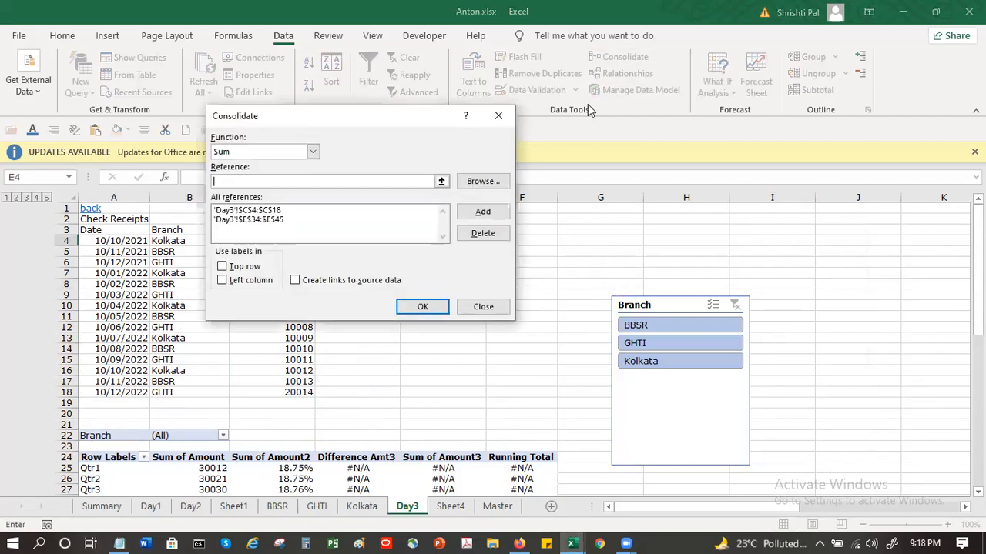
left_click(419, 307)
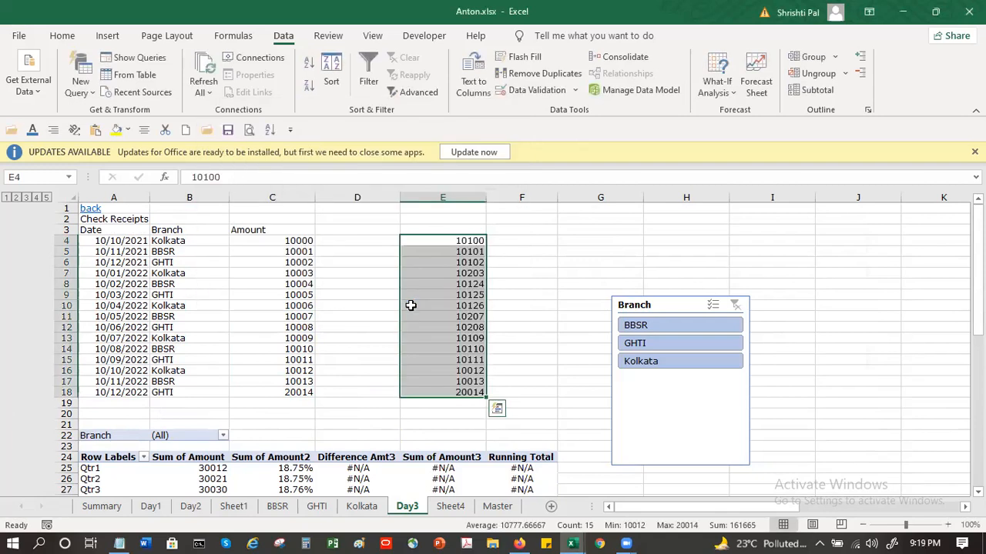
Step: Compare the consolidated sums in E4:E18 with the No values of the Branch/Salesperson table in E34:E45
scroll(449, 361, "down", 1)
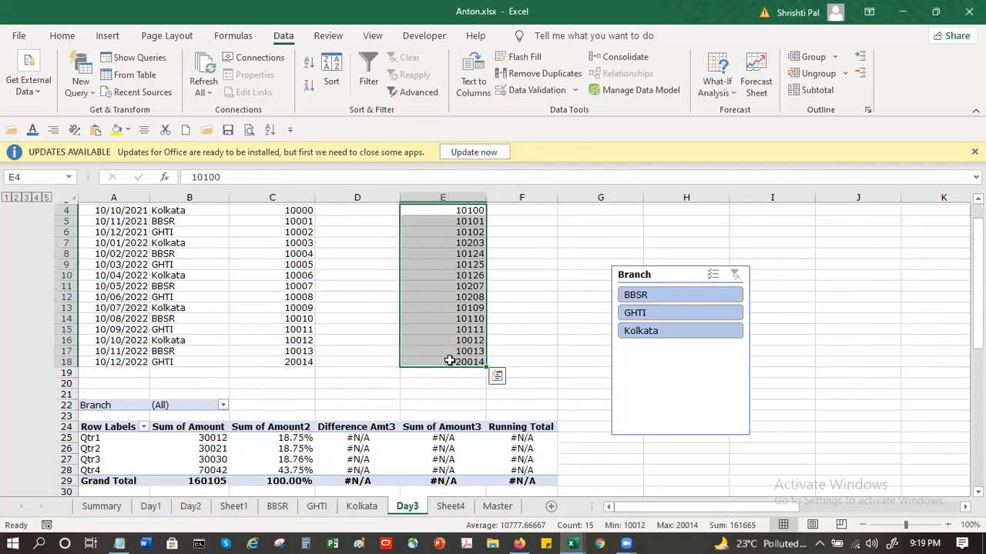
scroll(449, 361, "down", 1)
scroll(466, 335, "down", 1)
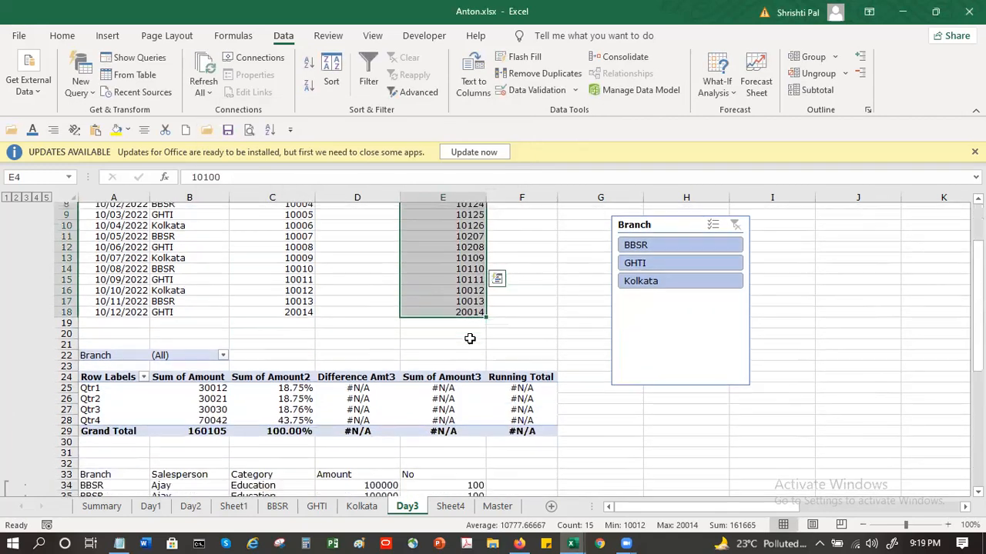
scroll(469, 338, "down", 6)
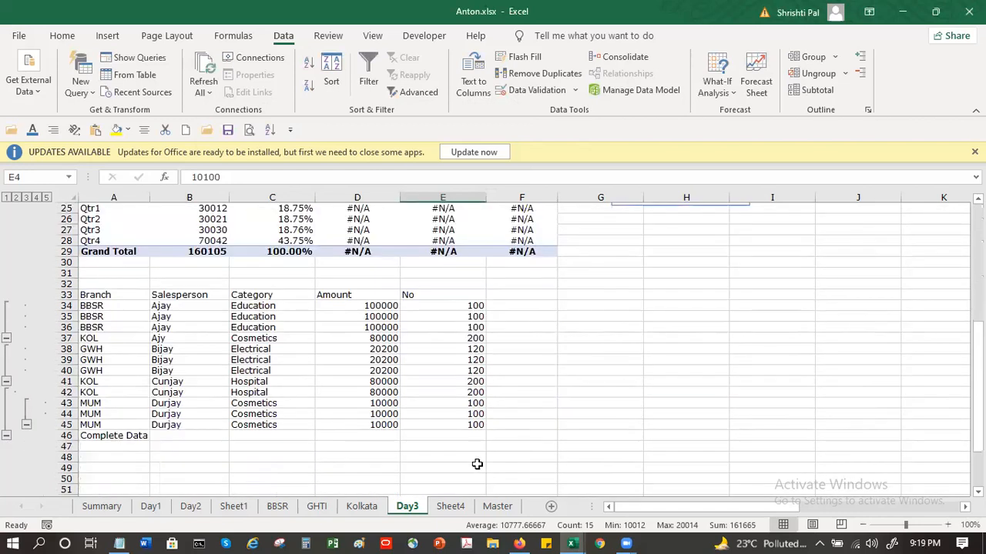
scroll(476, 451, "up", 5)
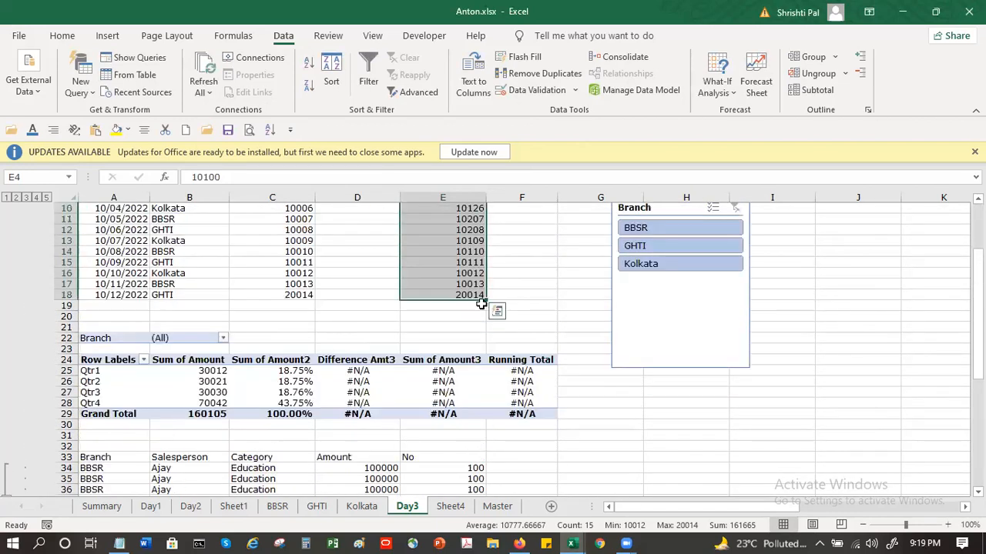
scroll(465, 252, "up", 1)
scroll(466, 252, "up", 2)
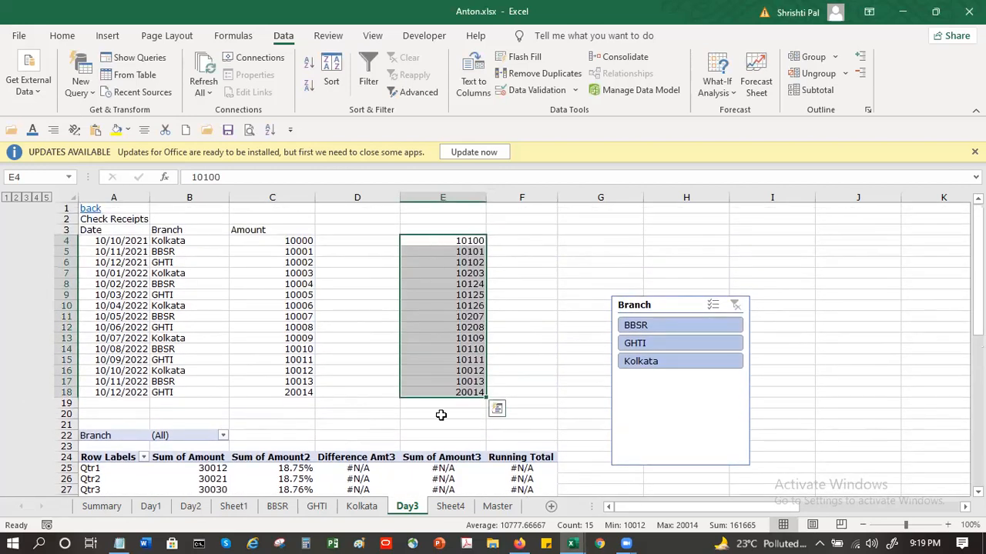
Step: Consolidate the same two references with Sum into the empty area of the Day3 sheet, starting at cell P48
left_click(878, 507)
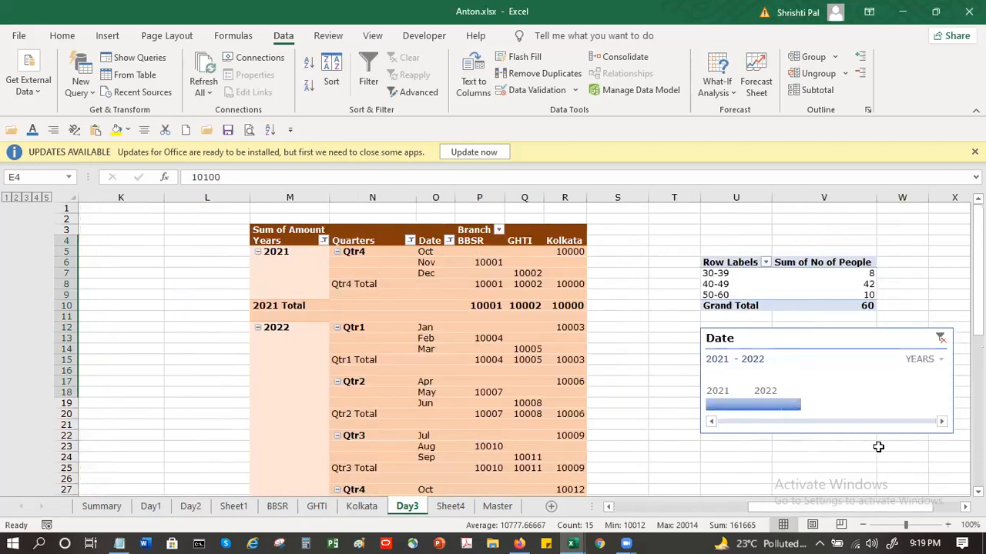
scroll(878, 450, "down", 14)
left_click(458, 263)
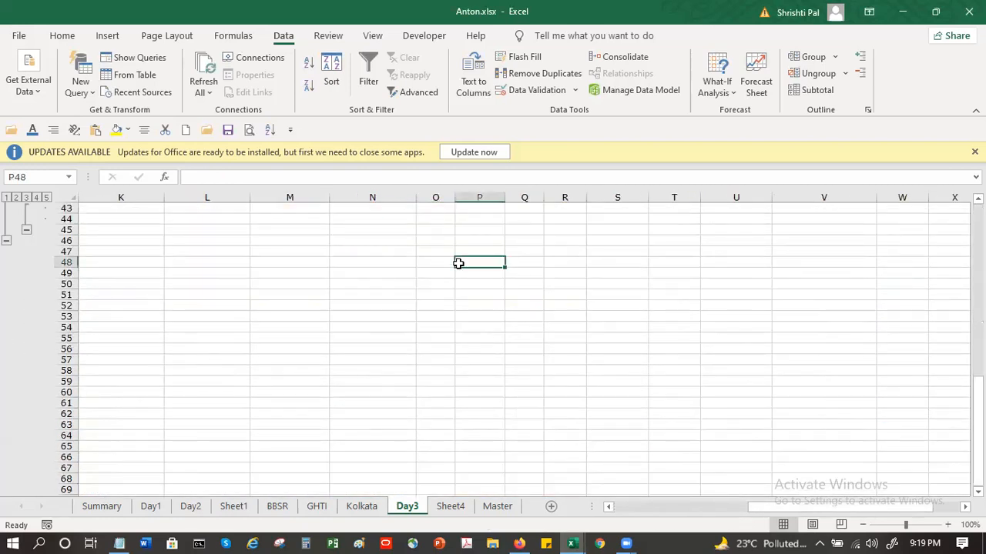
left_click(618, 58)
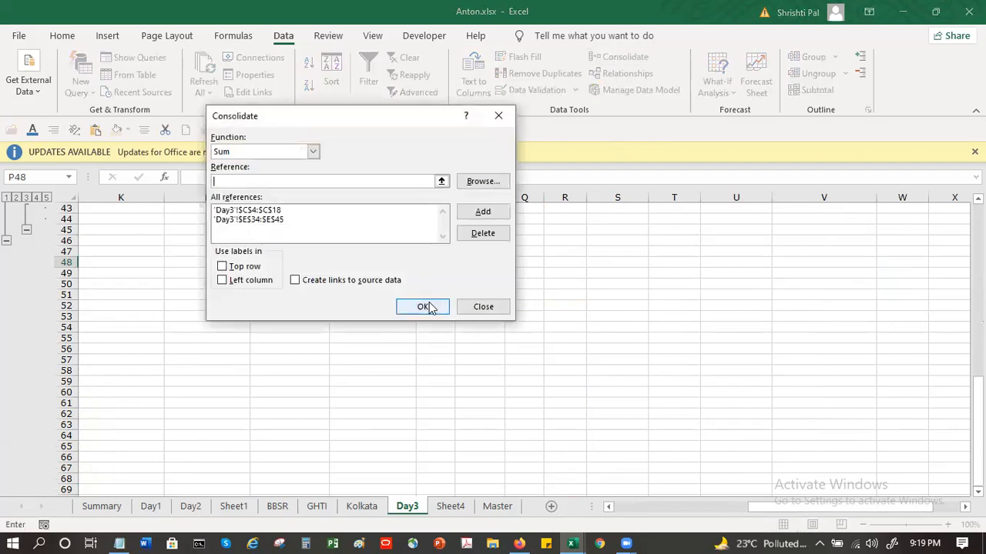
left_click(428, 301)
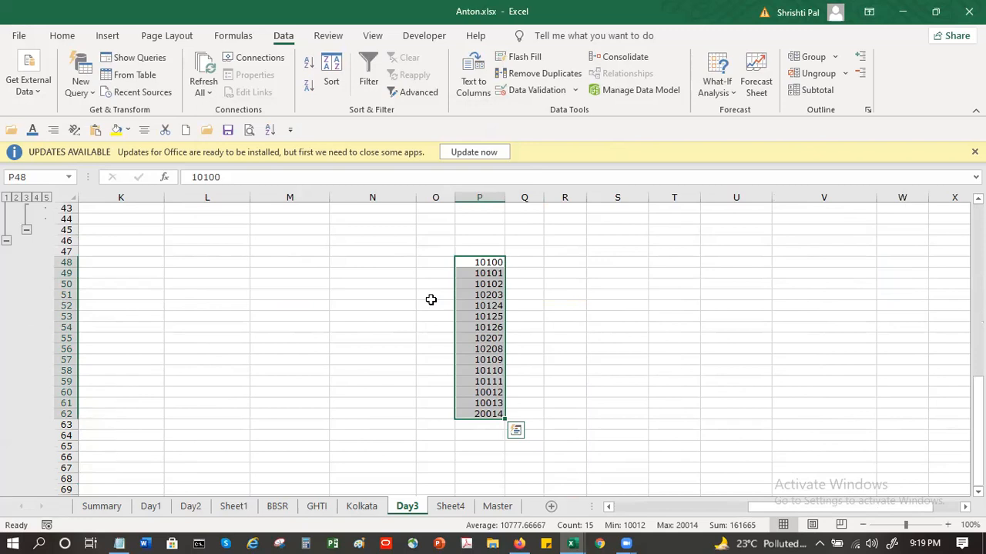
Step: Consolidate the two references with the Average function, placing the results from cell R48
left_click(566, 261)
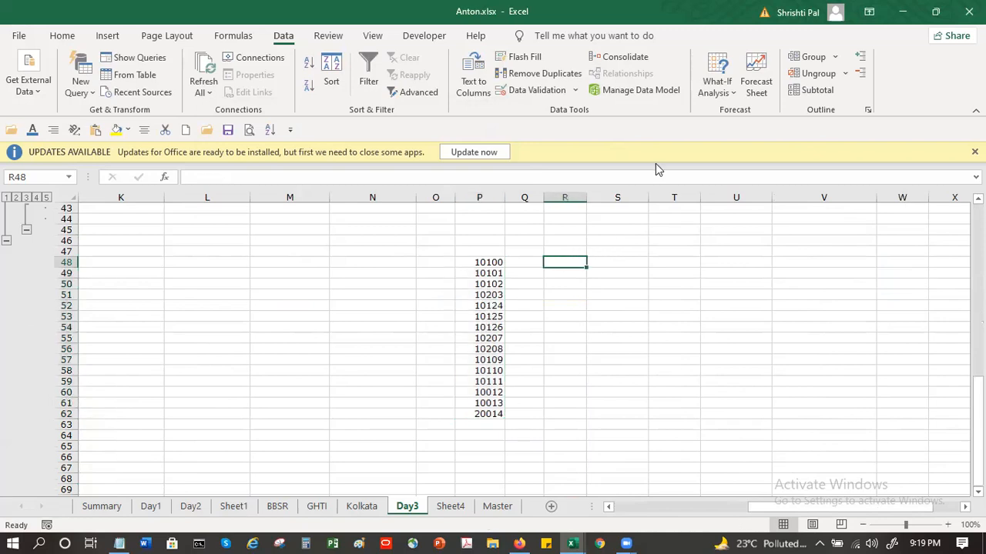
left_click(626, 58)
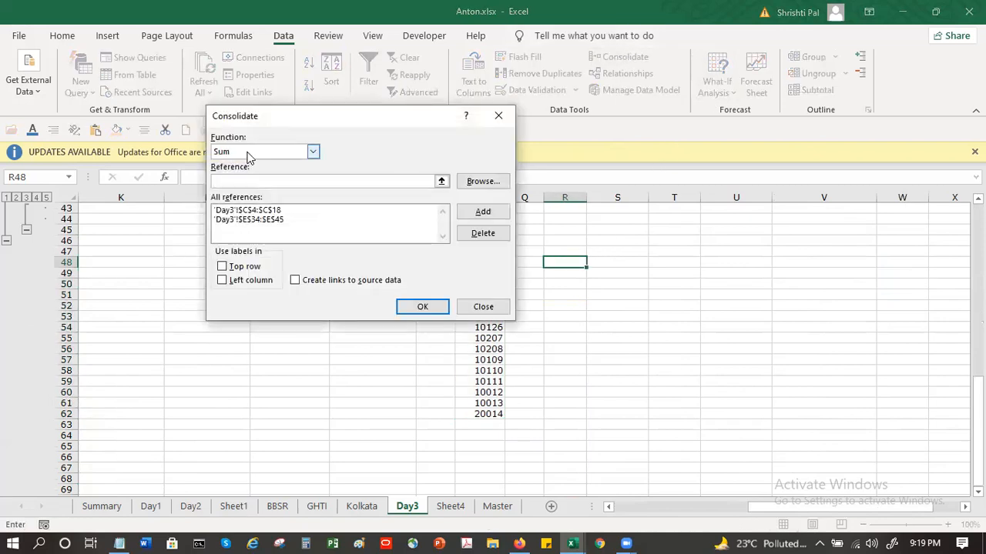
left_click(248, 153)
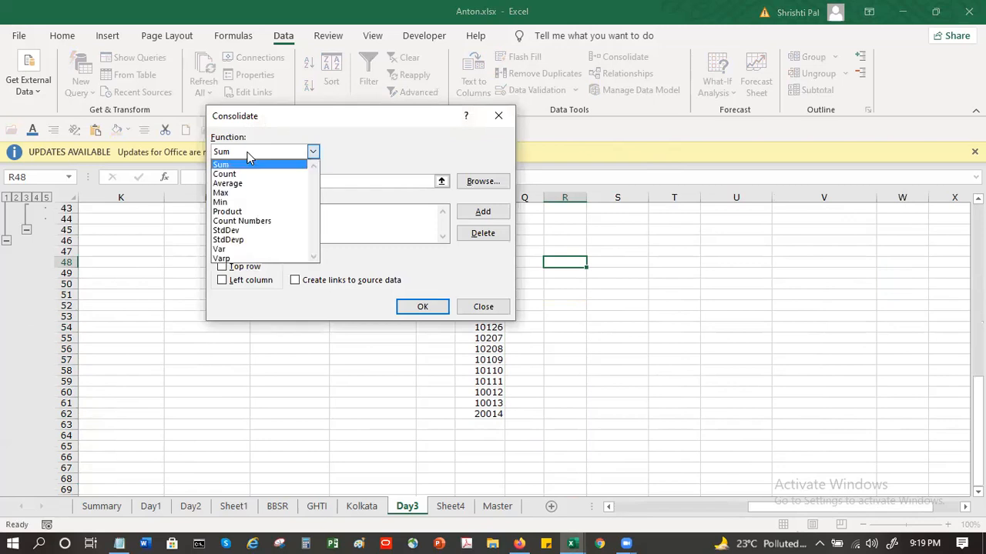
left_click(258, 193)
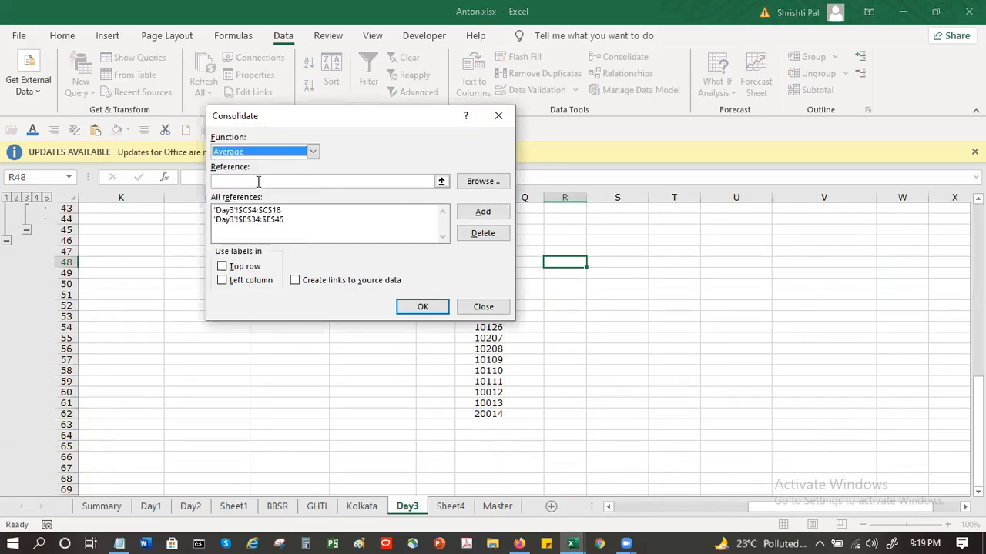
left_click(414, 301)
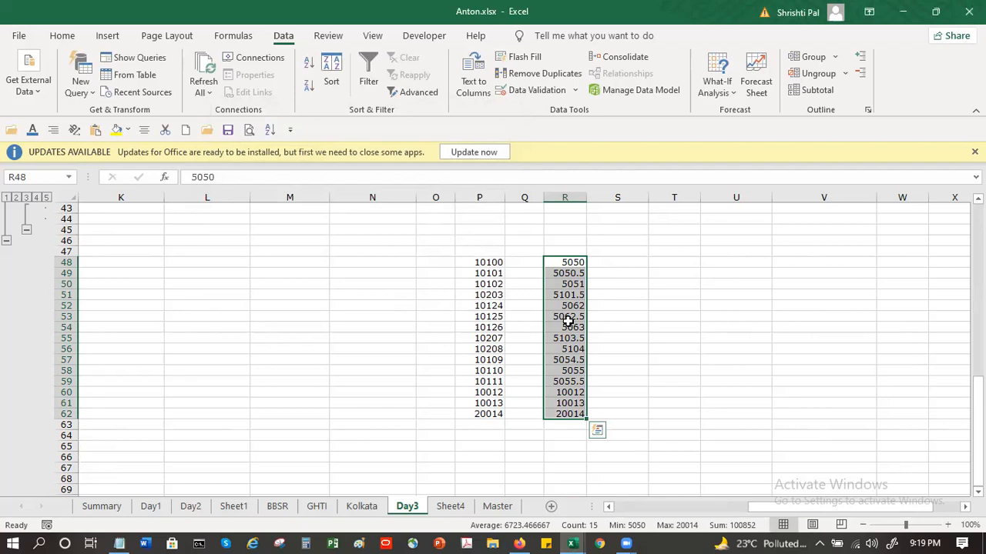
Step: Consolidate the two references with the Max function, placing the results from cell S48
left_click(621, 262)
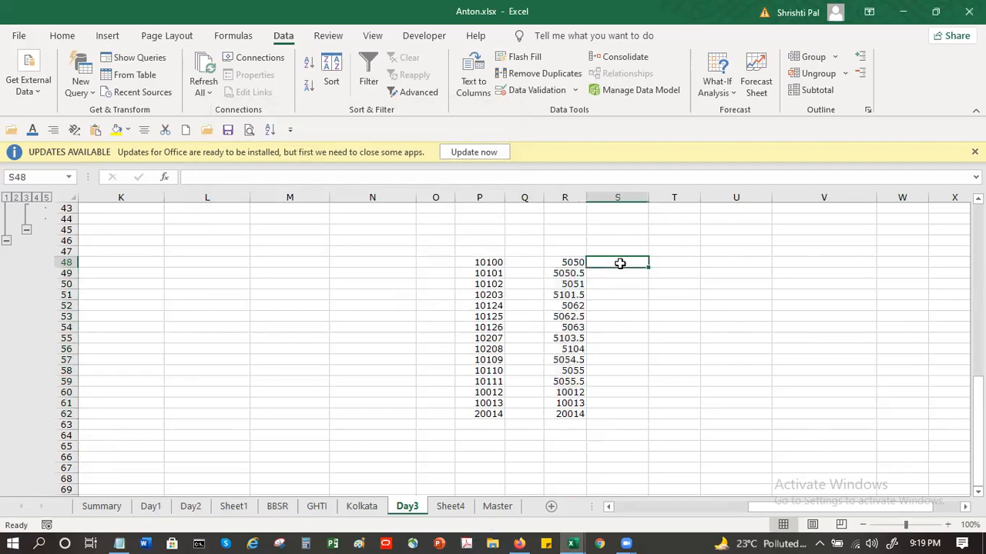
left_click(637, 62)
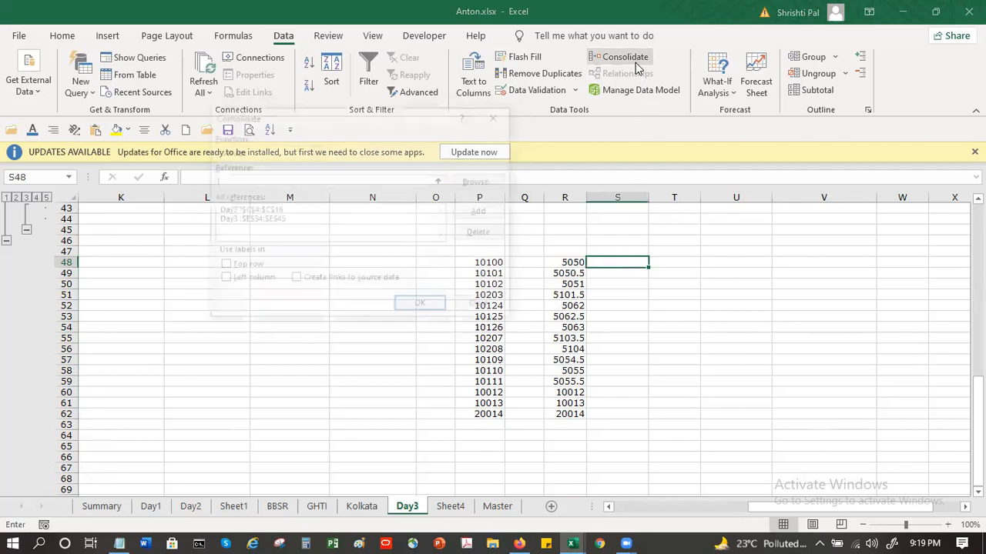
left_click(313, 153)
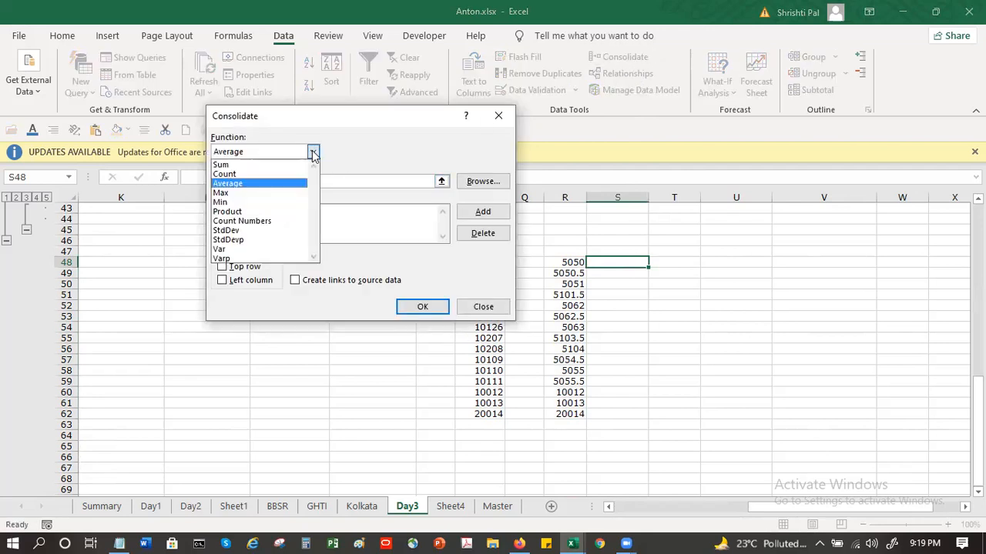
left_click(260, 192)
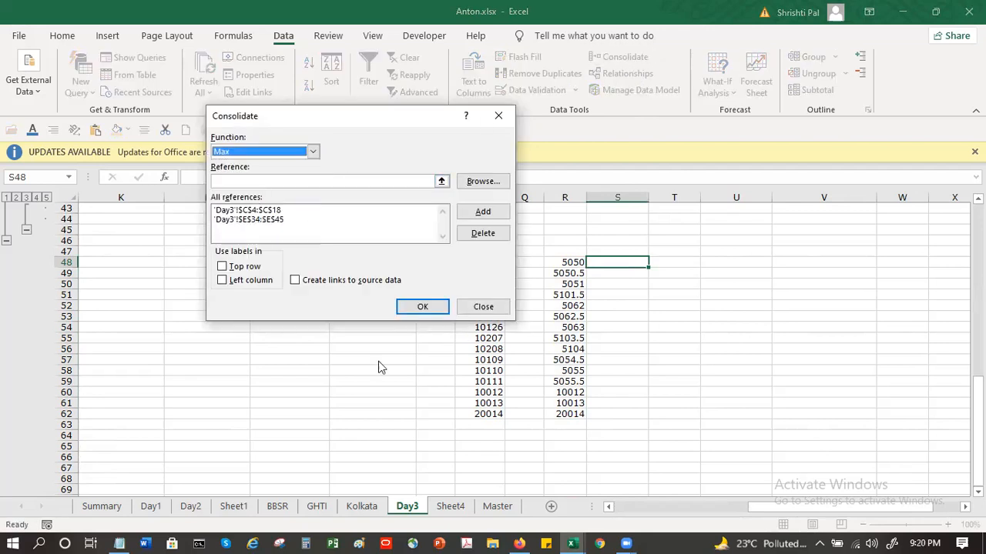
left_click(422, 308)
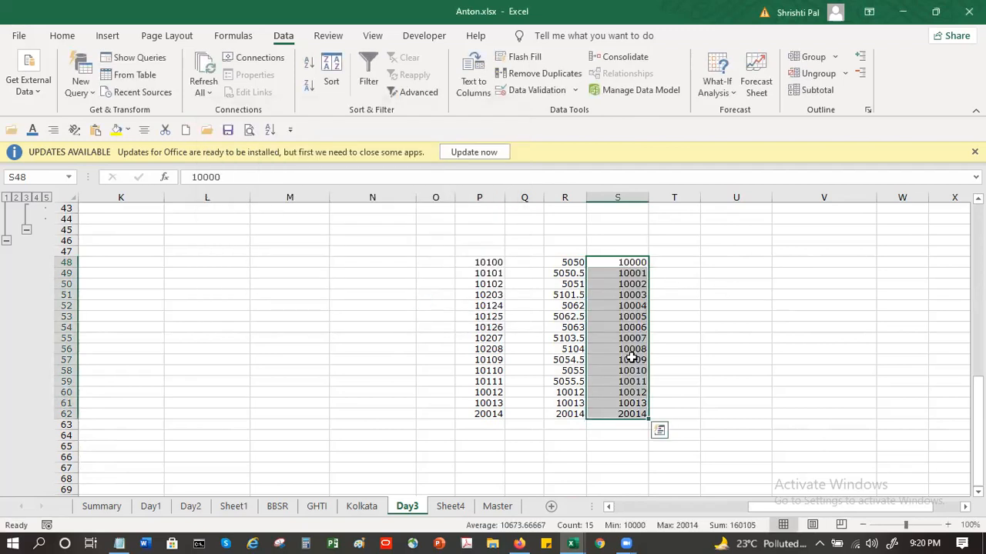
Step: Replace the consolidated results starting at S48 with a Count Numbers consolidation of the same references
left_click(620, 58)
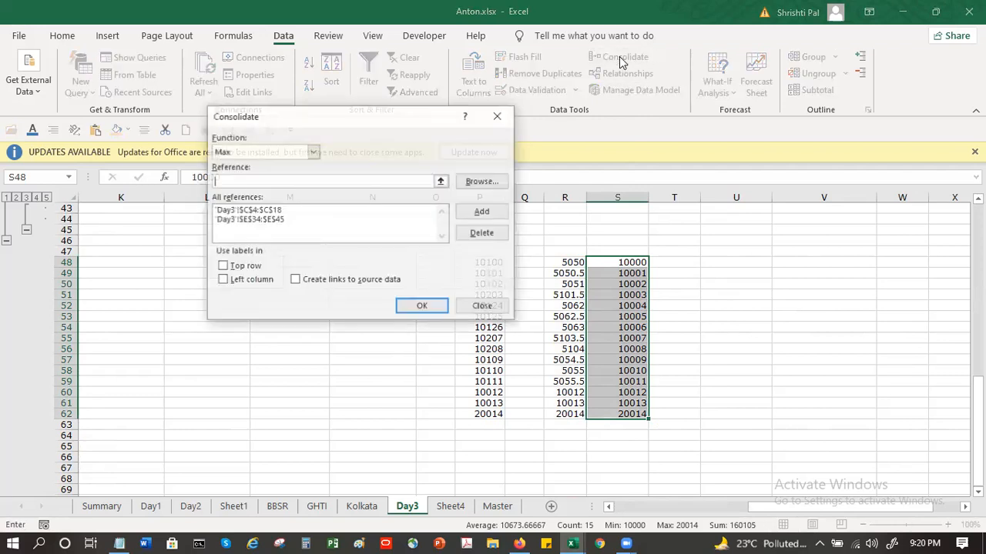
left_click(260, 153)
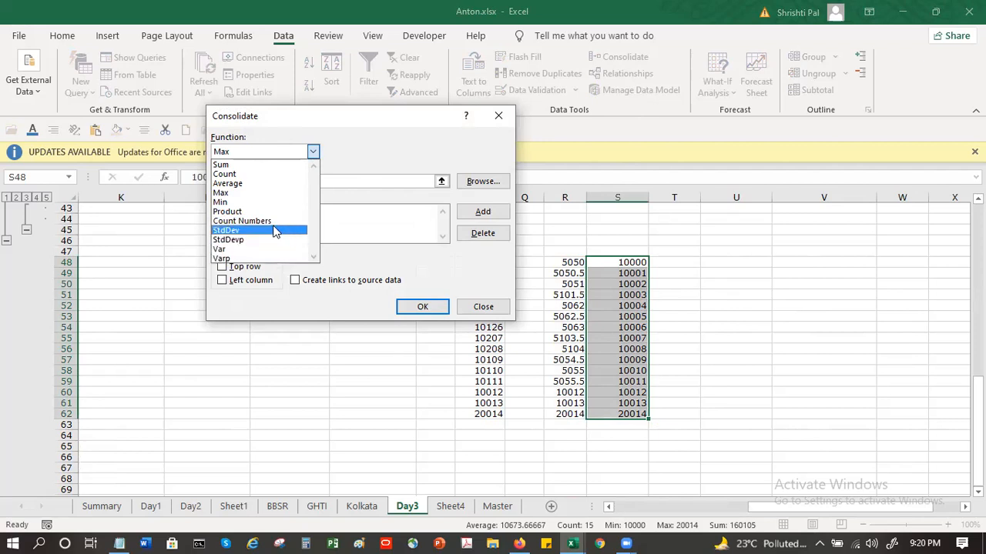
left_click(269, 224)
left_click(424, 306)
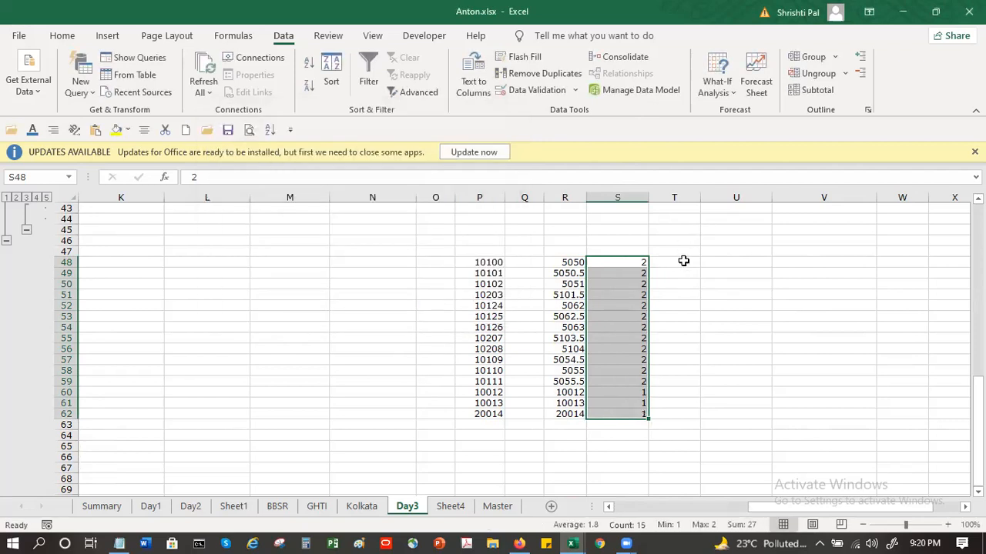
Step: Examine the last three count results in S60:S62 alongside the other consolidated columns and the data above
left_click(683, 261)
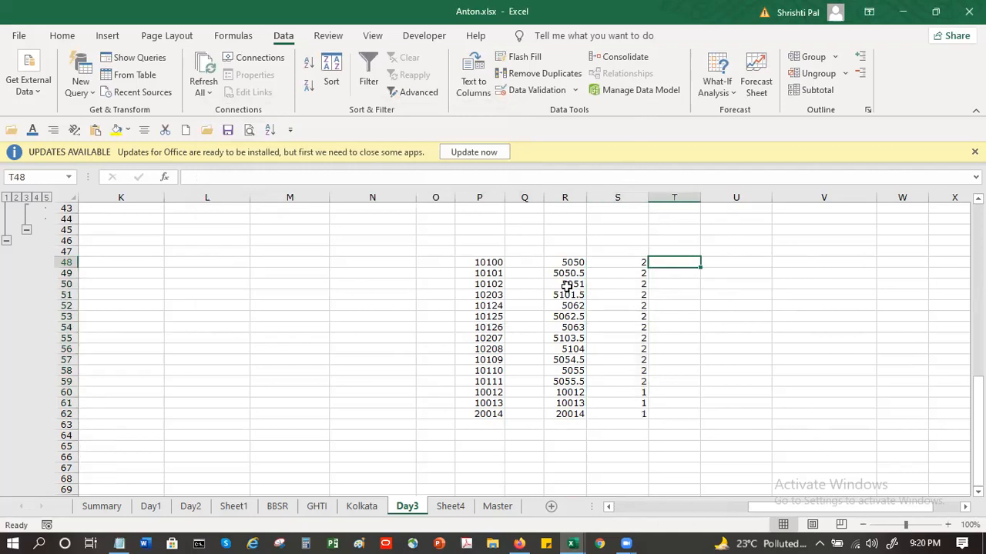
left_click(624, 394)
left_click_drag(624, 413, 623, 411)
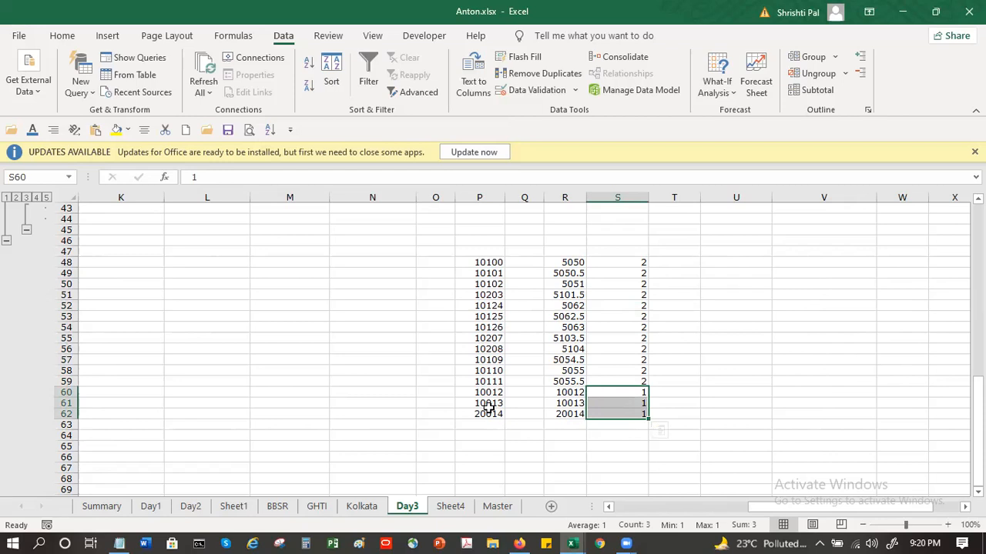
scroll(488, 408, "up", 5)
scroll(488, 408, "up", 4)
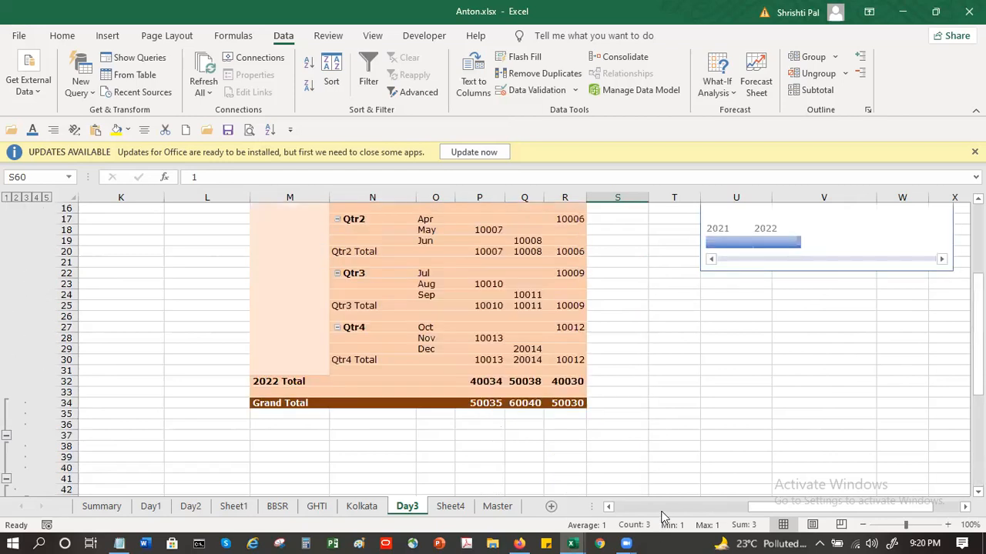
scroll(660, 517, "down", 5)
scroll(652, 286, "down", 4)
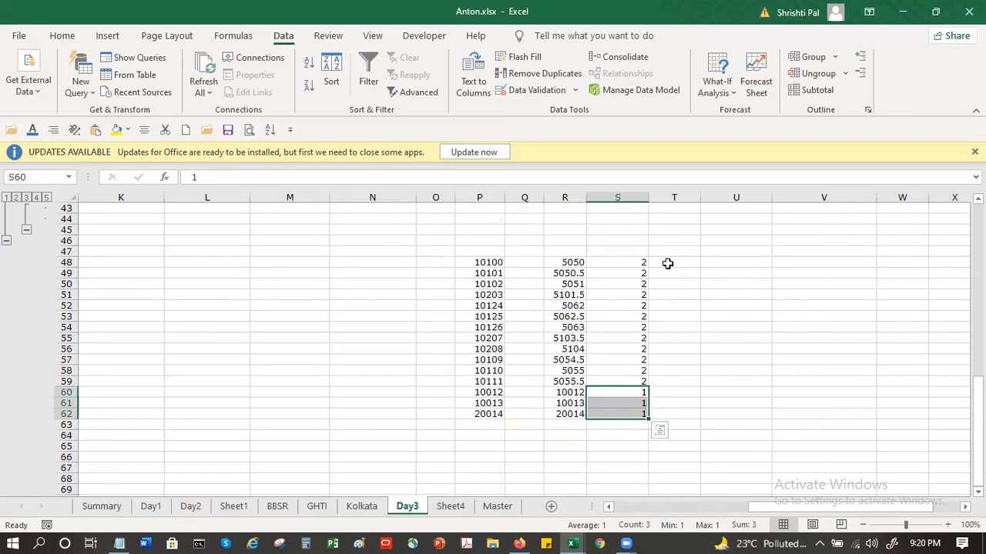
left_click(667, 263)
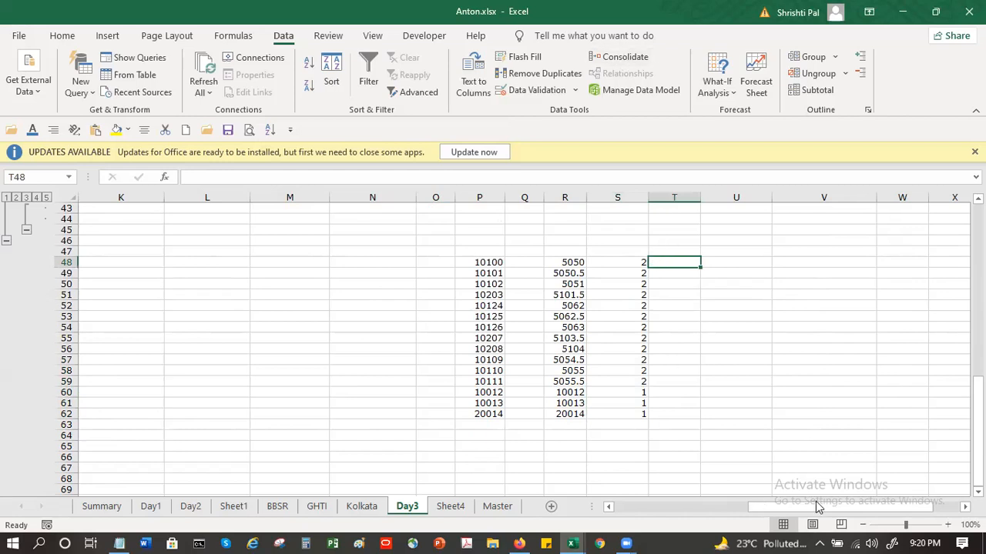
left_click_drag(893, 509, 920, 508)
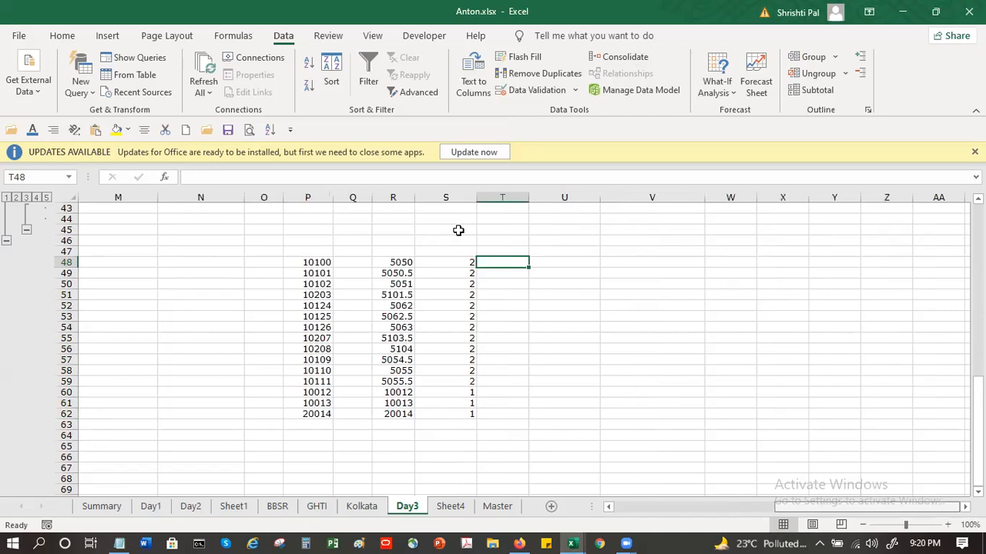
left_click(552, 261)
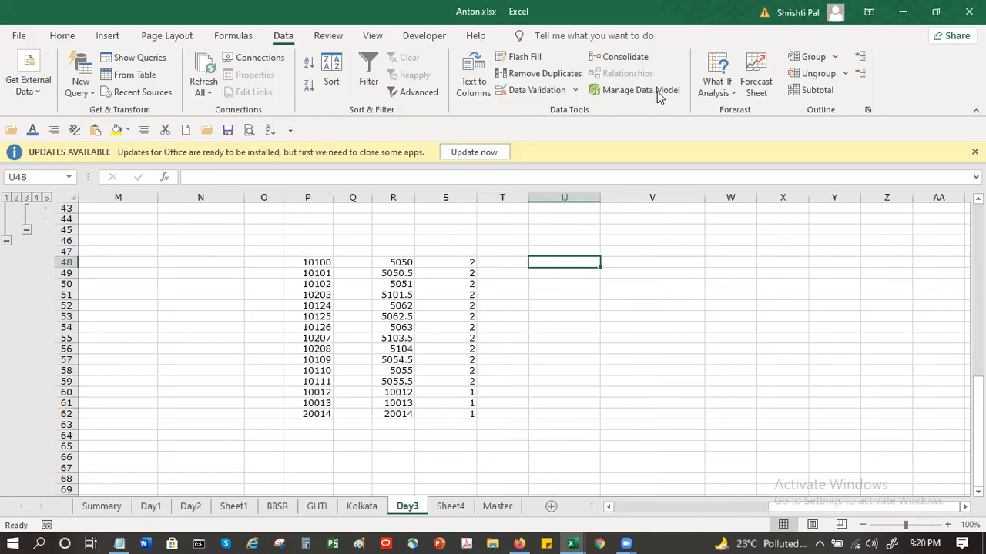
left_click(531, 315)
left_click(558, 294)
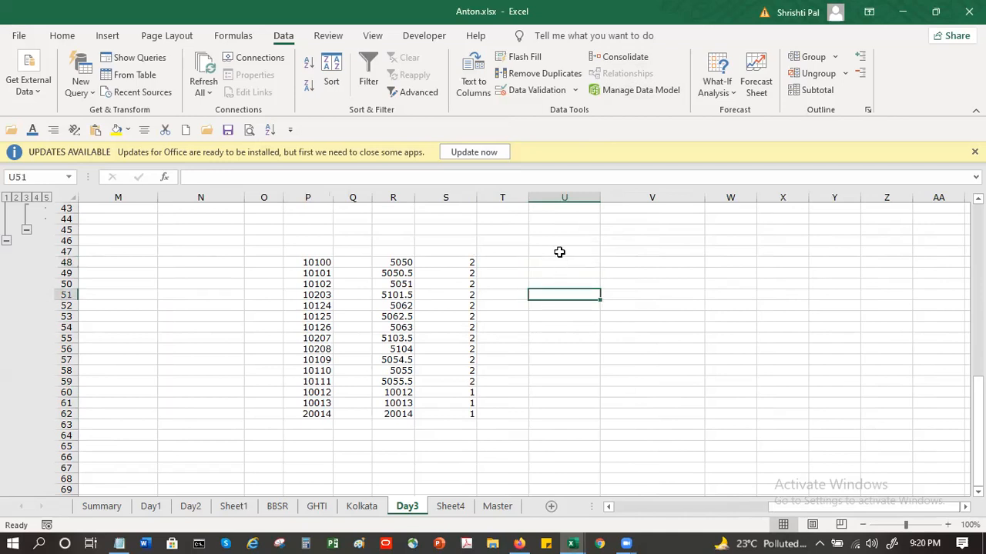
left_click(552, 254)
left_click(549, 259)
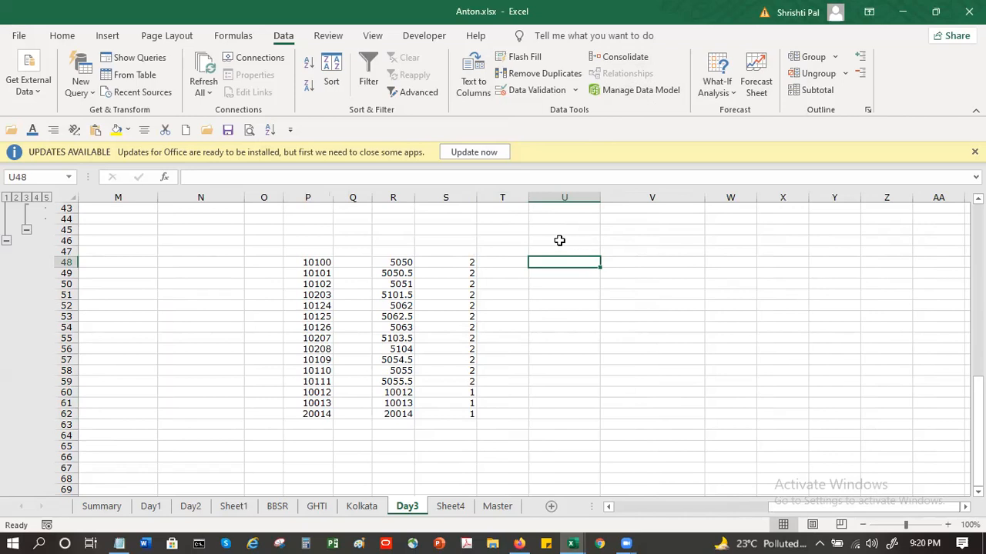
Step: Try to open the workbook's data model, enabling the Power Pivot add-in
left_click(629, 93)
left_click(471, 315)
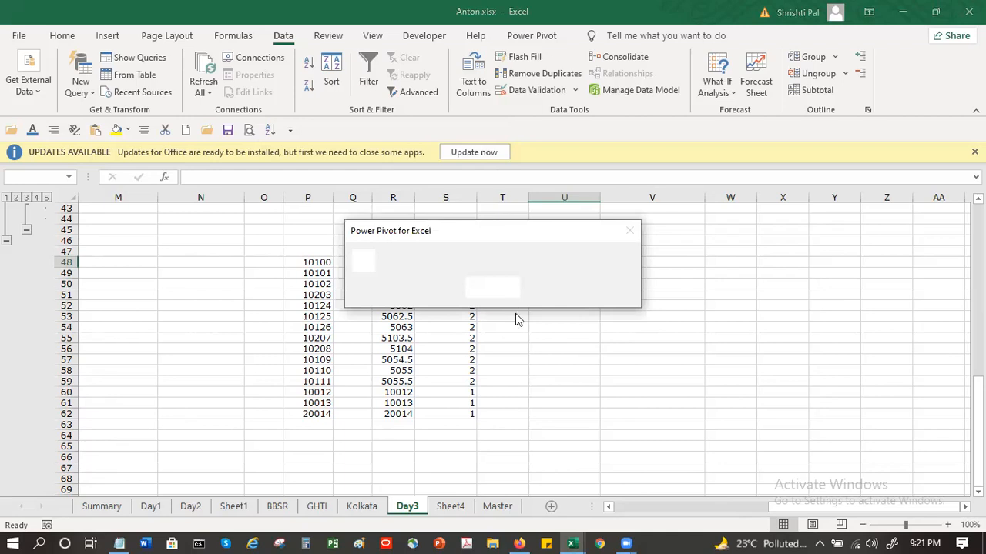
left_click(501, 288)
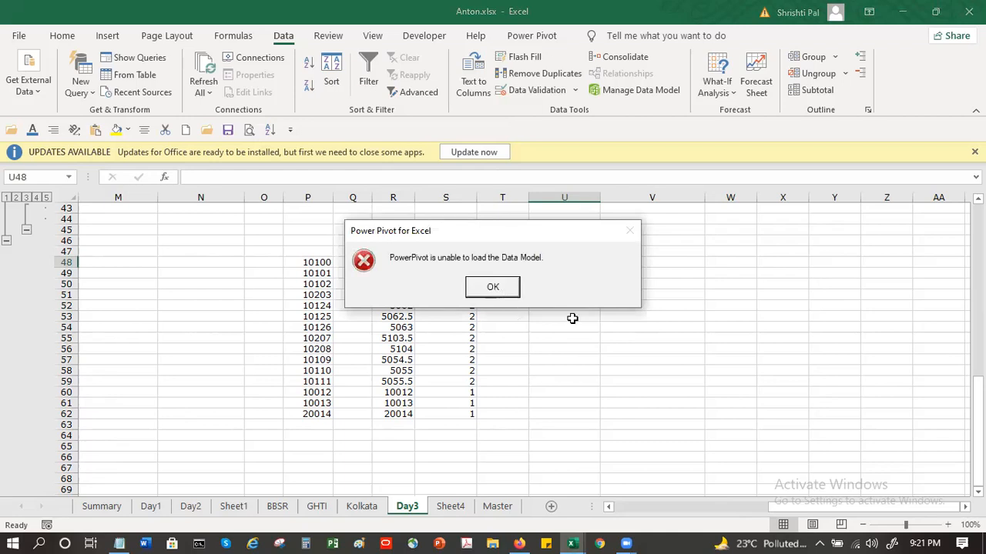
left_click(237, 37)
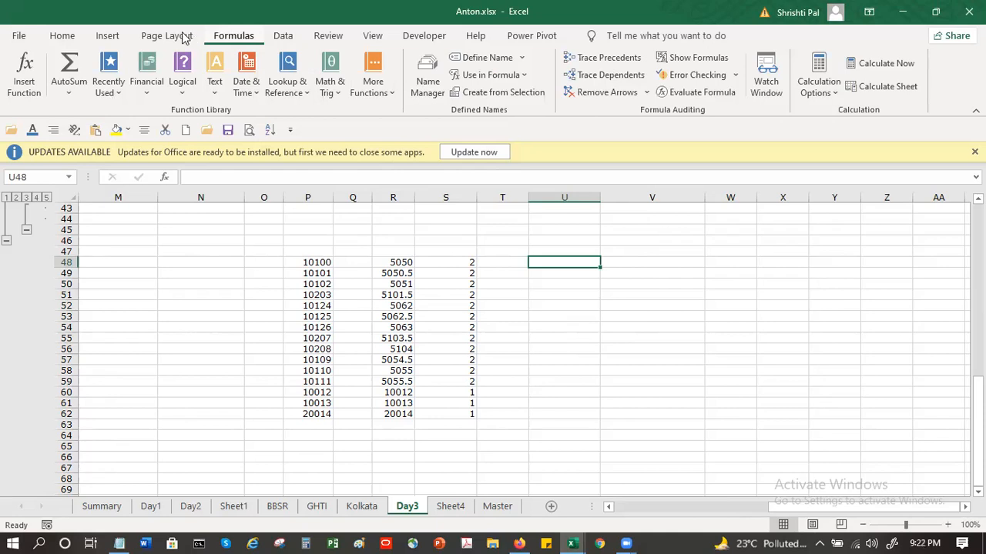
scroll(318, 39, "down", 1)
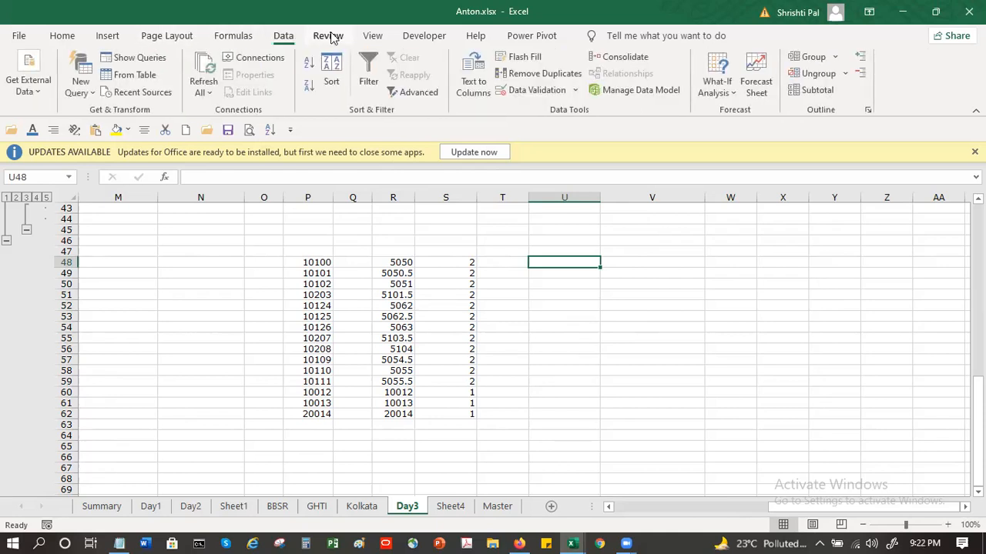
left_click(329, 36)
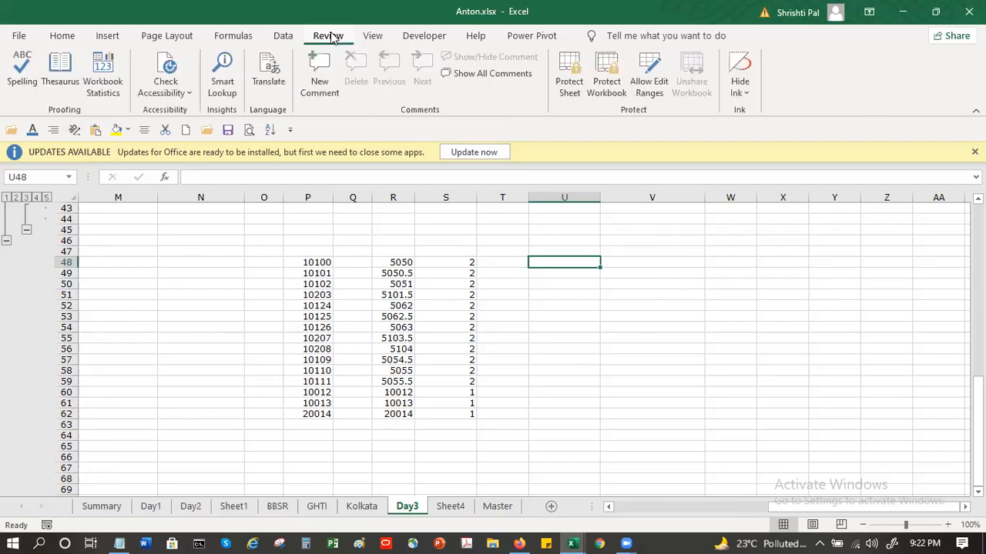
left_click(372, 37)
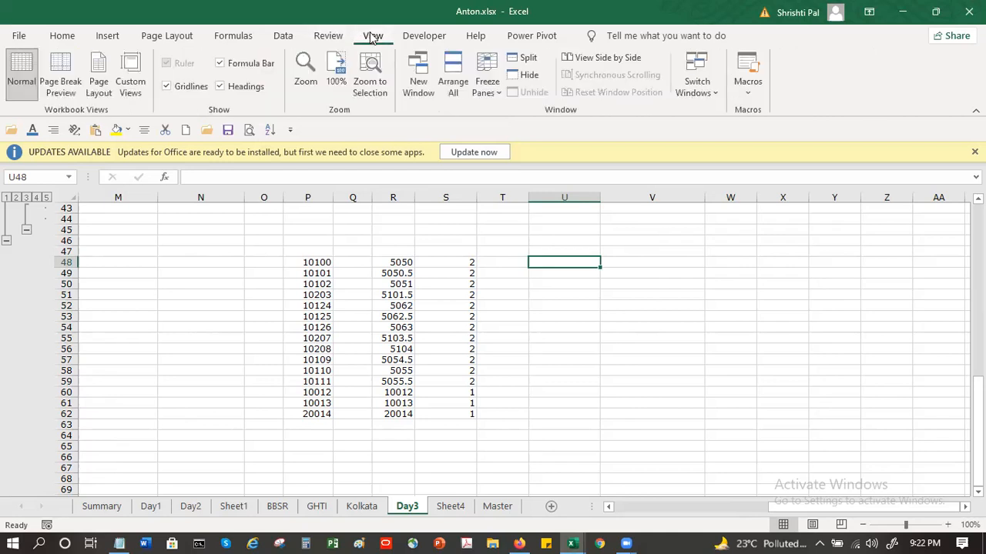
left_click(283, 35)
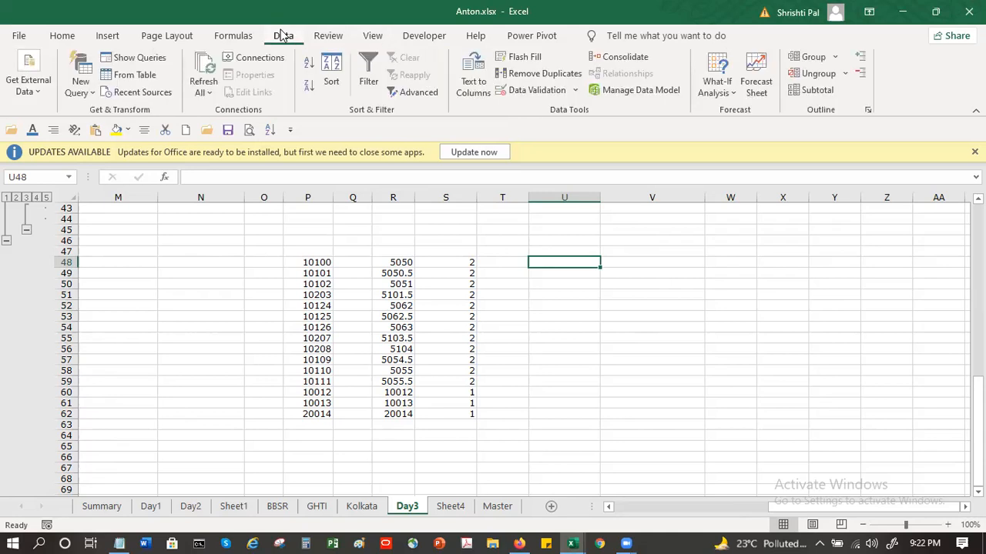
left_click(721, 94)
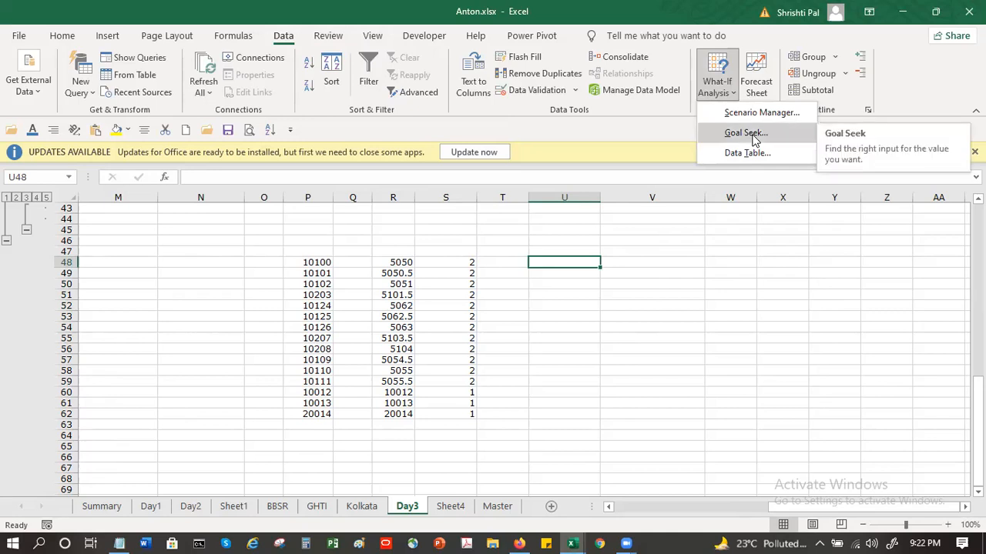
Step: Enter the labels Principal in U48 and Rate in U49
left_click(562, 261)
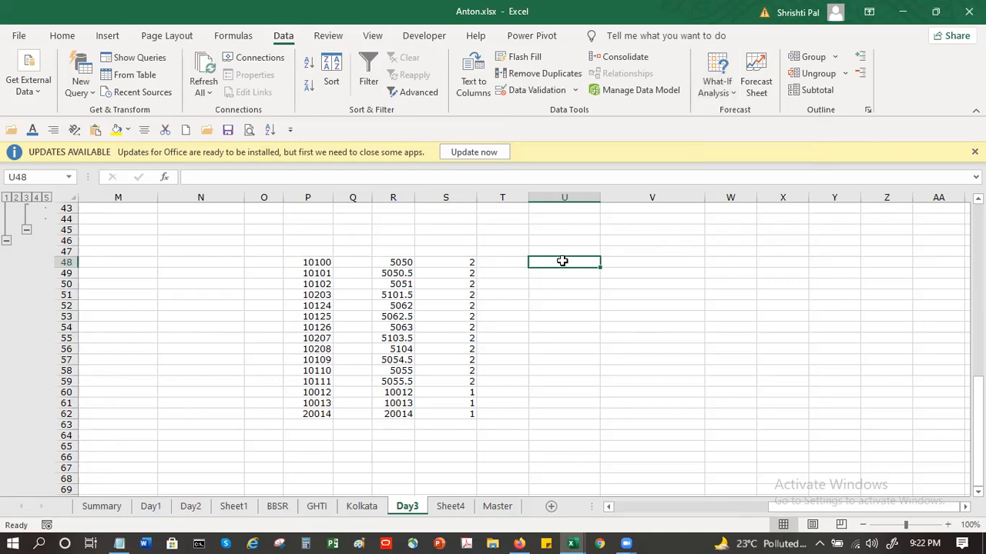
type("Principal")
key("Return")
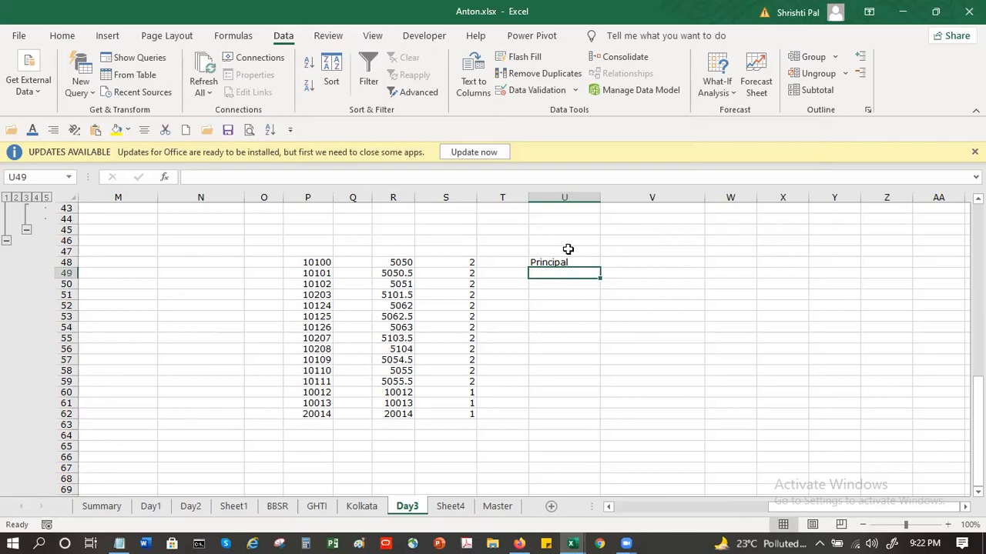
type("Rate")
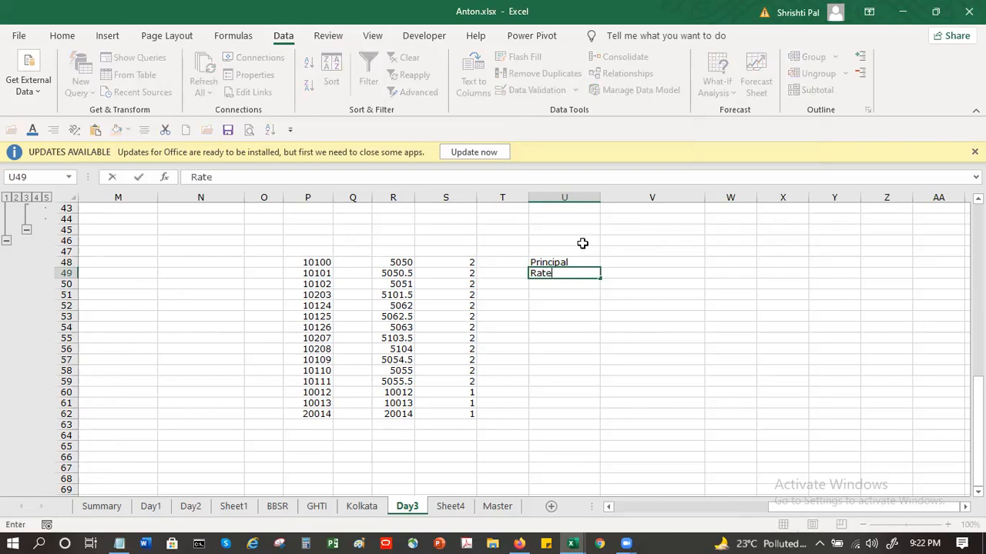
key("Return")
Step: Enter the label Interest in U50, below the Rate label
type("Amount")
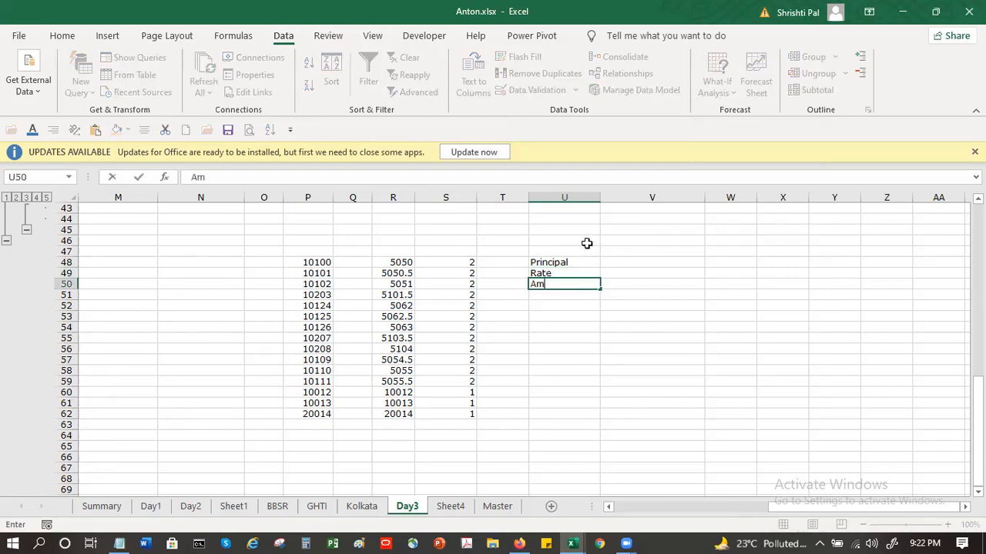
key("BackSpace")
key("BackSpace")
key("BackSpace")
key("BackSpace")
key("BackSpace")
key("BackSpace")
type("Interest")
key("Tab")
Step: Enter a principal of 10000 in V48 and a rate of 5 in V49
left_click(651, 263)
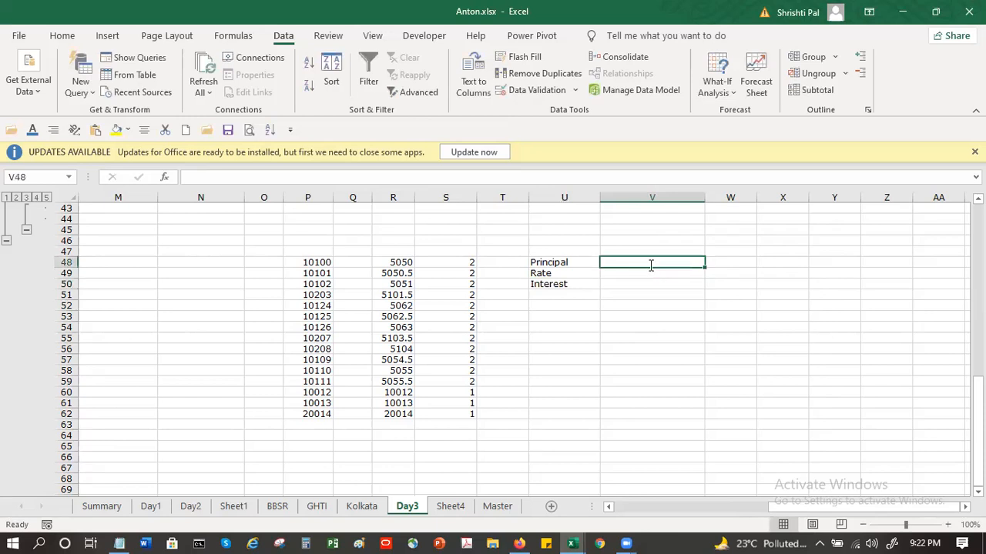
type("10000")
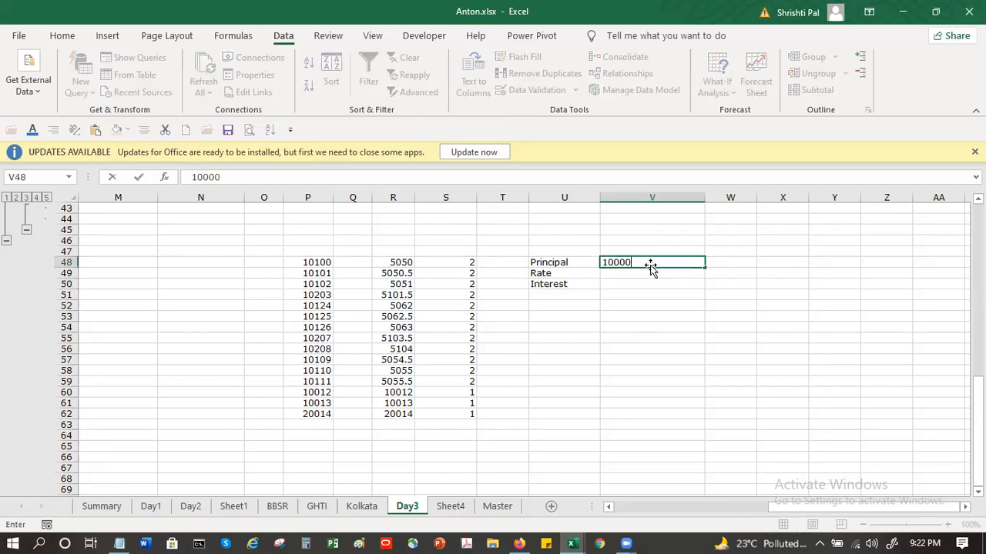
key("Return")
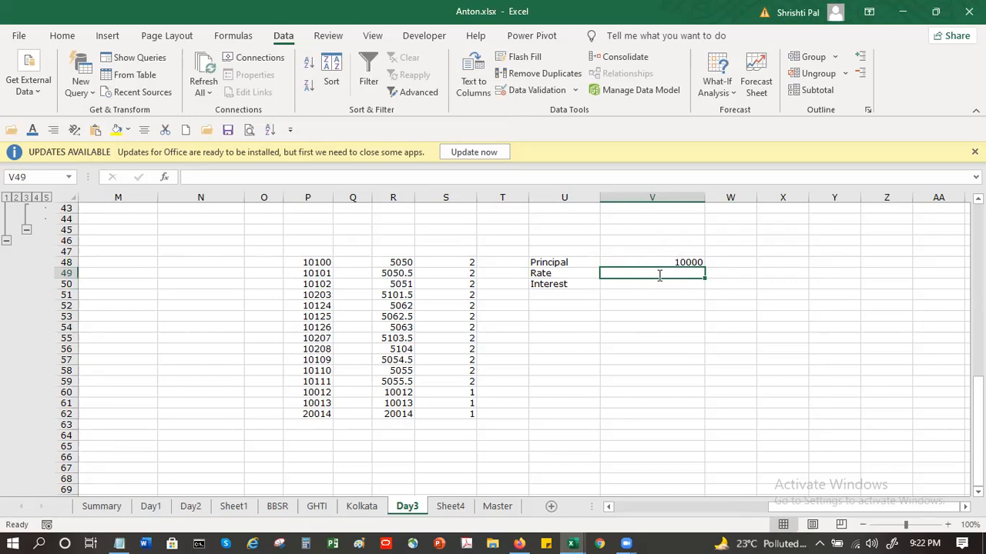
type("5")
key("Return")
Step: Calculate the interest in V50 with the formula =V48*V49%
type("=")
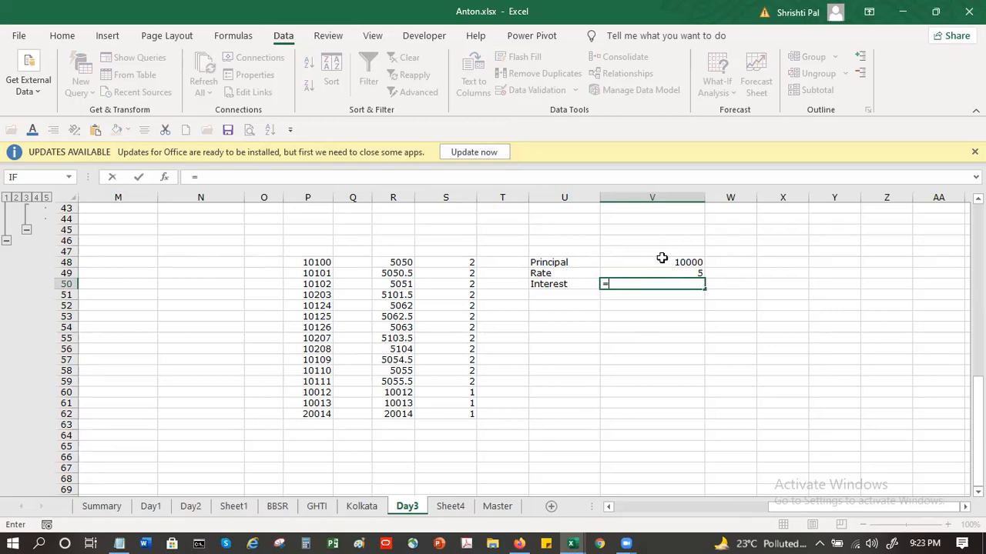
left_click(661, 261)
type("*")
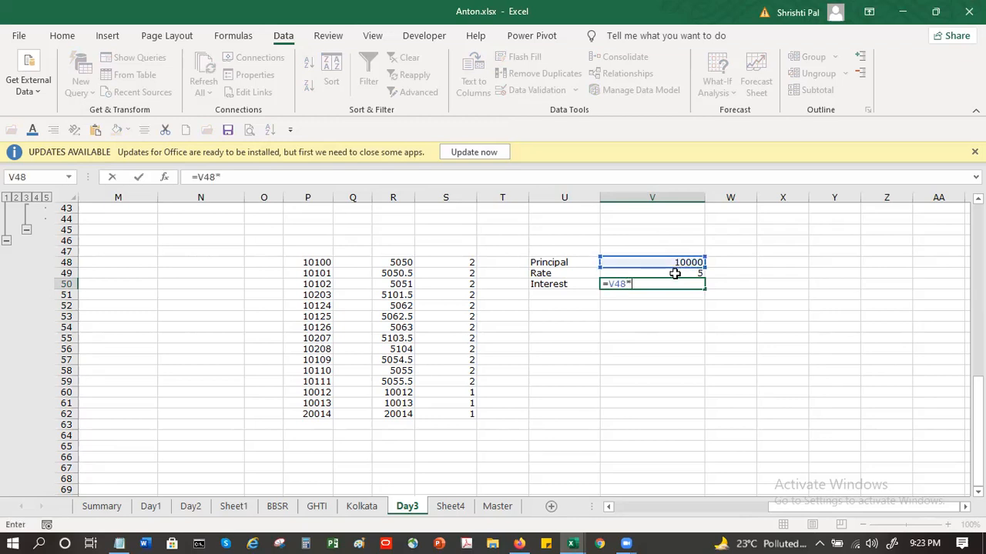
left_click(674, 274)
type("%")
key("Return")
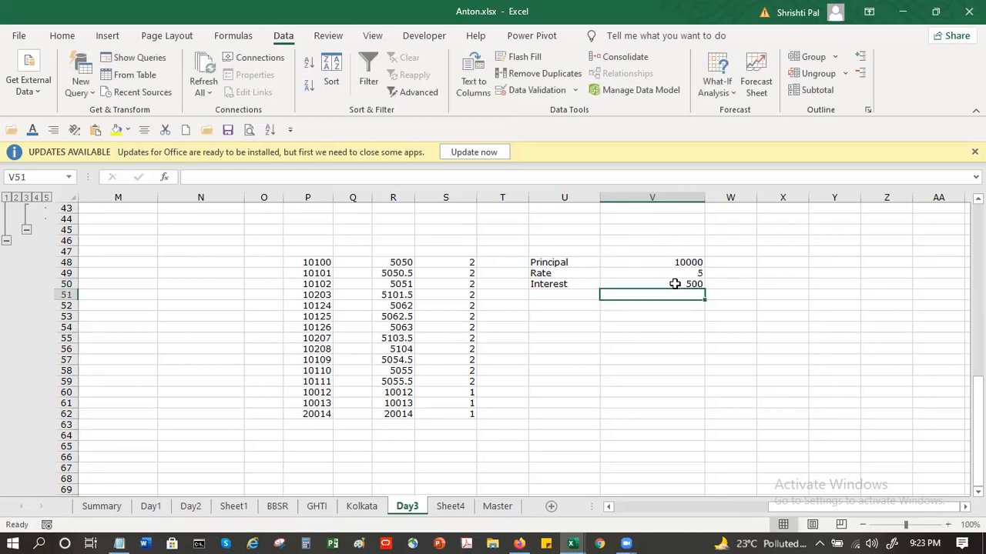
Step: Use Goal Seek to bring the interest in V50 to 5000 by changing the principal in V48, and keep the solution
left_click(674, 284)
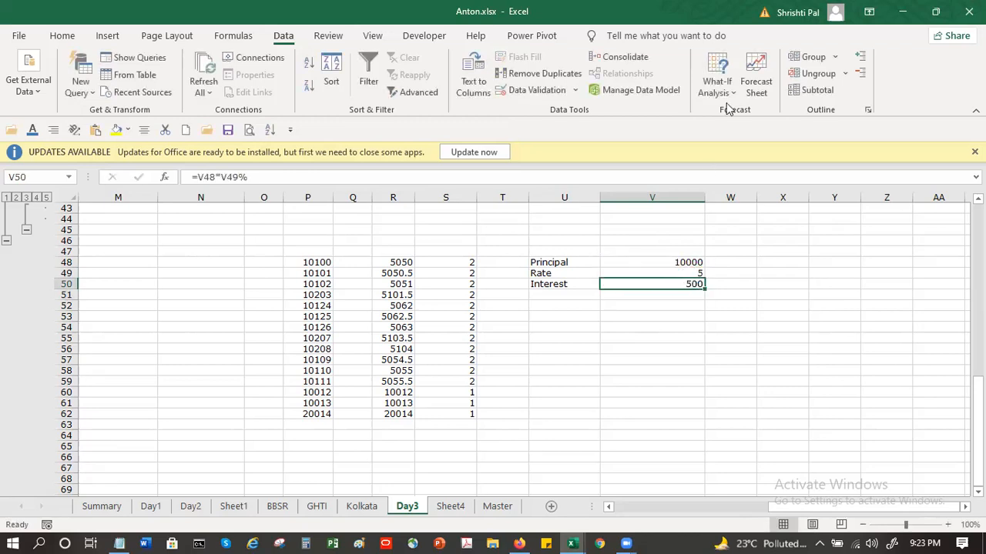
left_click(746, 137)
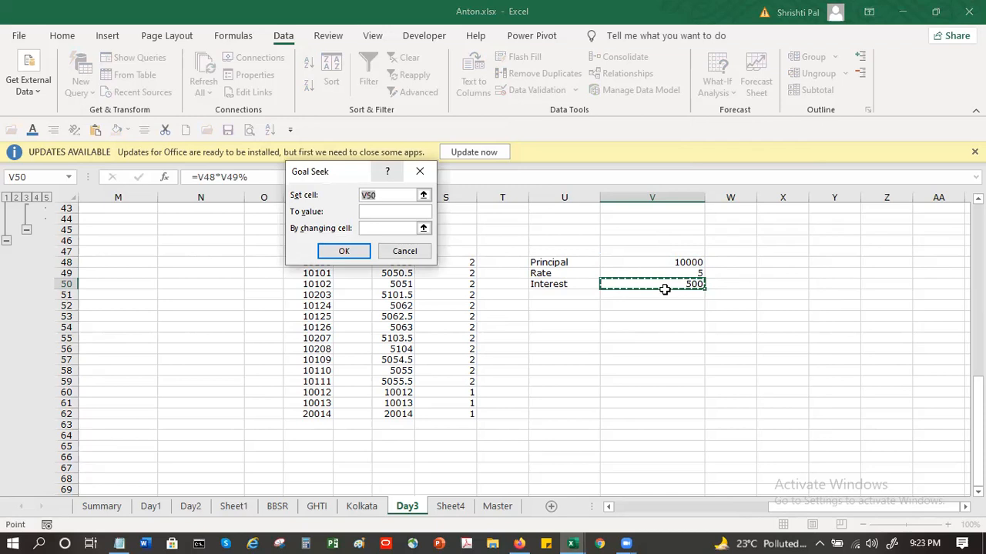
left_click(396, 213)
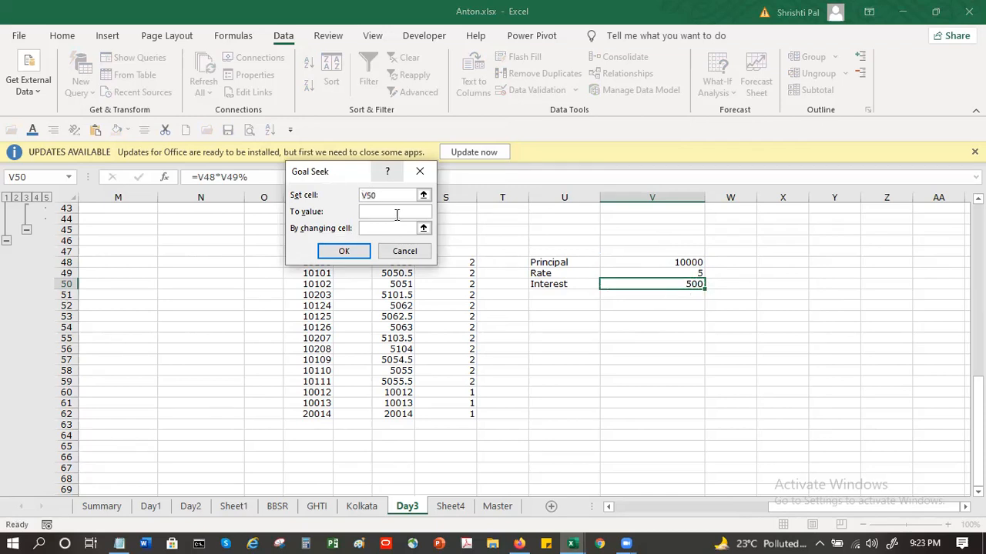
type("5000")
left_click(392, 228)
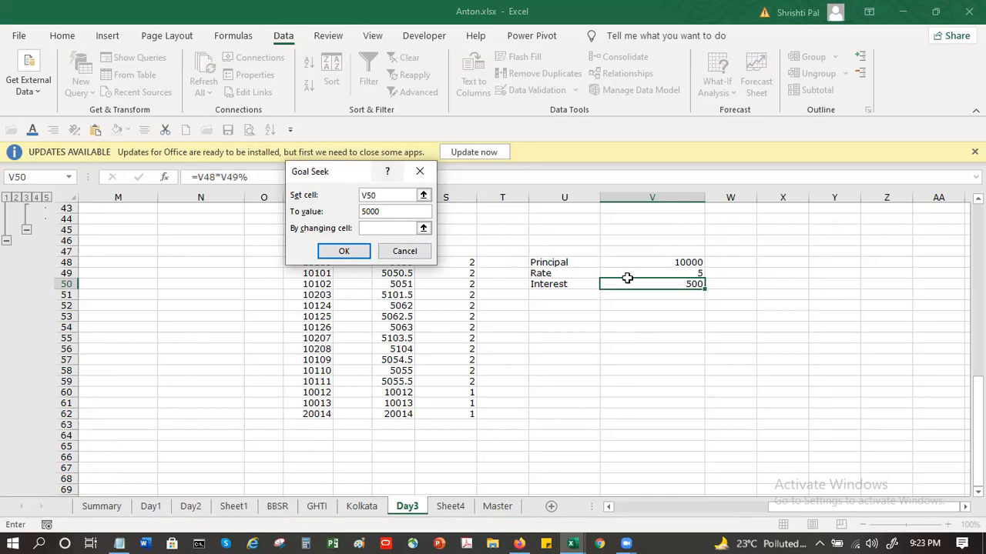
left_click(678, 263)
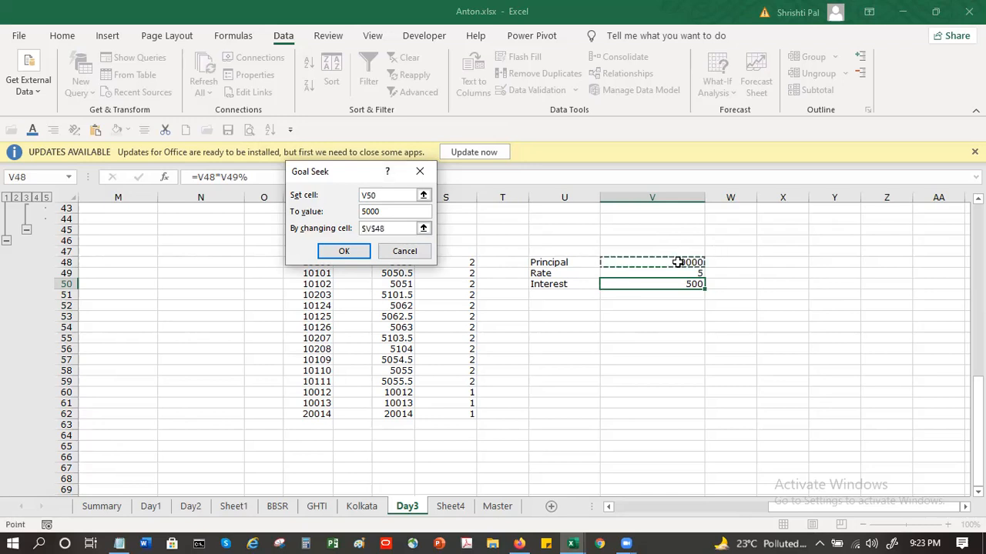
left_click(343, 251)
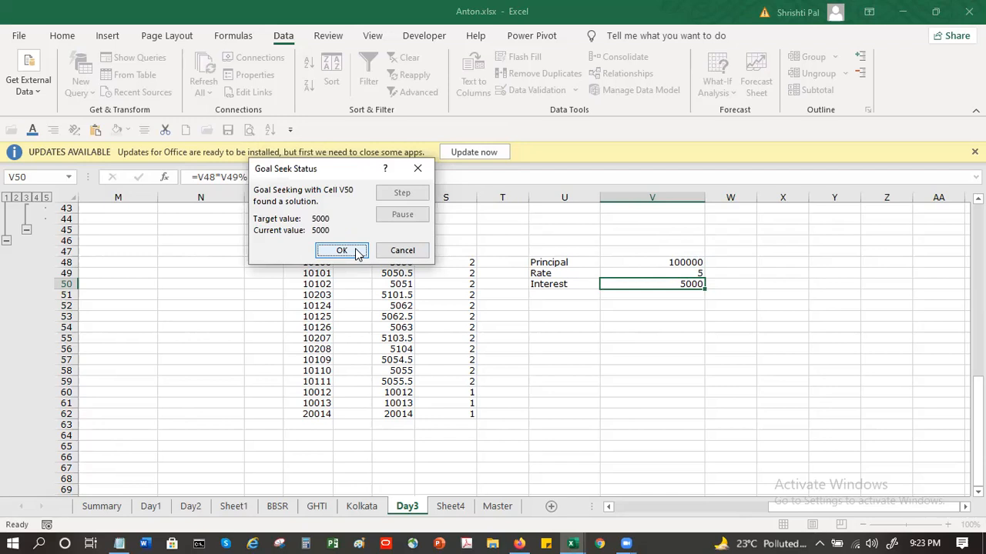
key("Return")
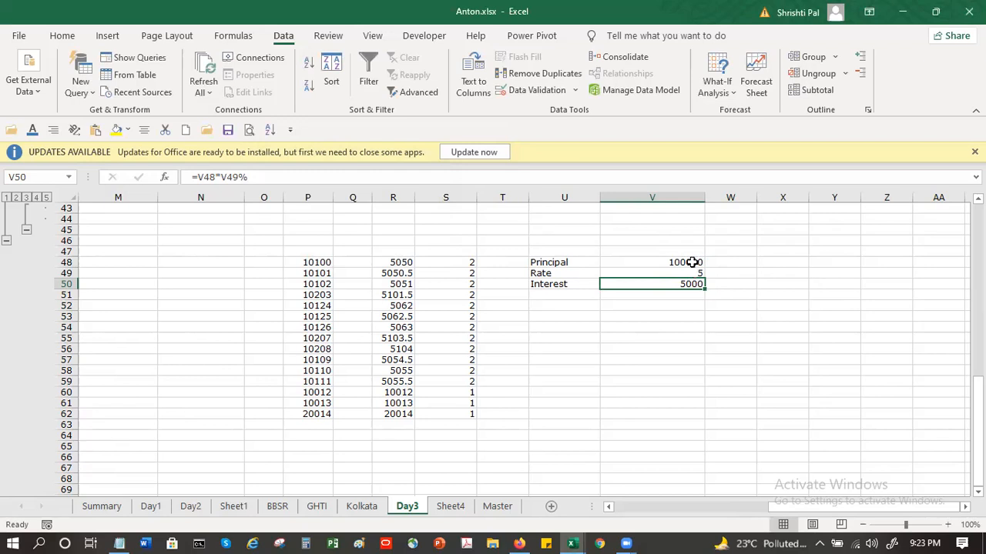
Step: Try to run Goal Seek on the principal in V48 with a target of 275000, changing the rate in V49
key("Up")
key("Up")
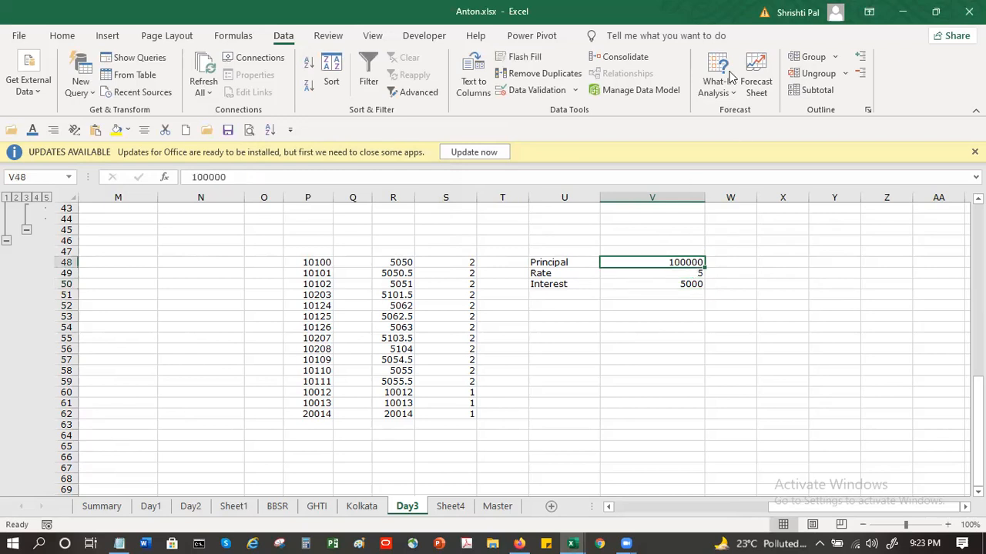
left_click(731, 91)
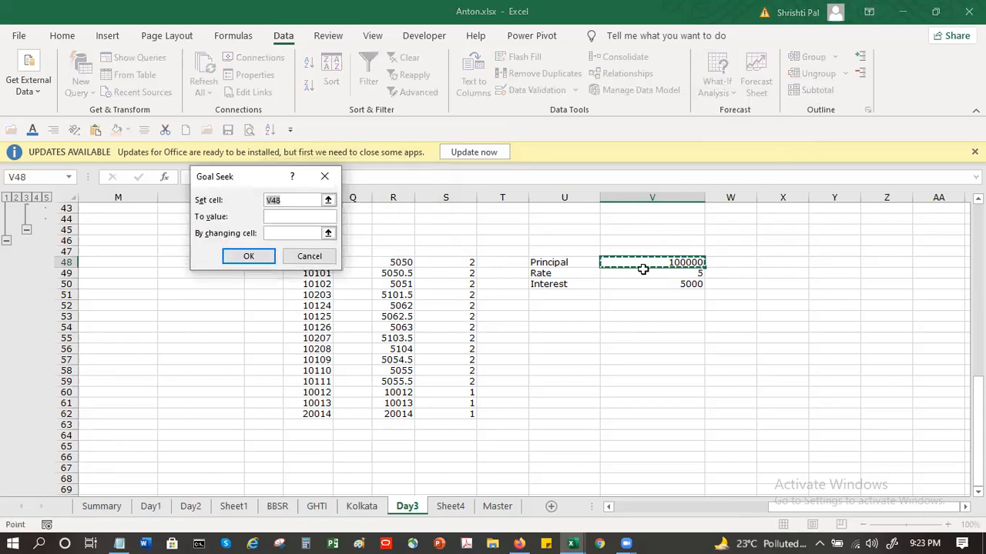
left_click(297, 215)
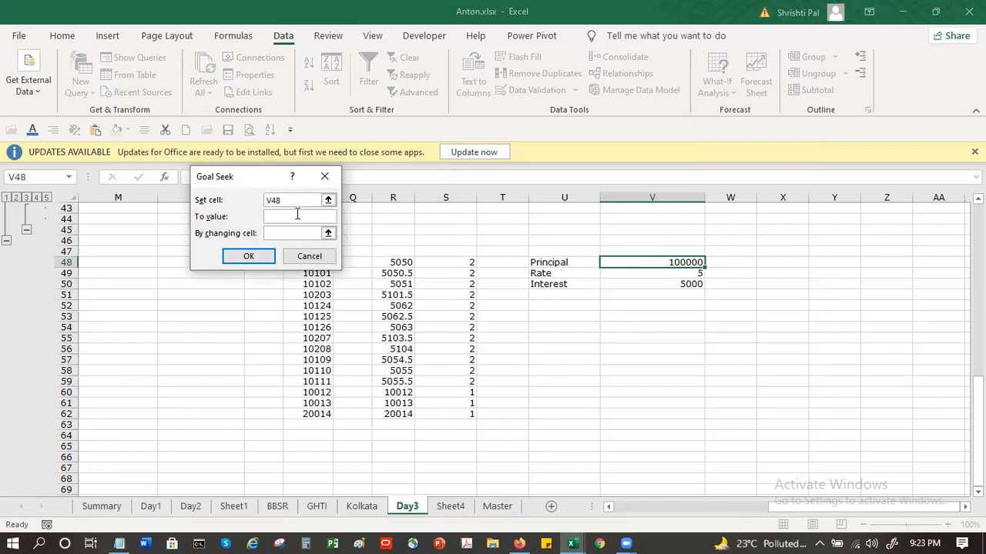
type("275000")
key("Tab")
left_click(651, 273)
left_click(254, 261)
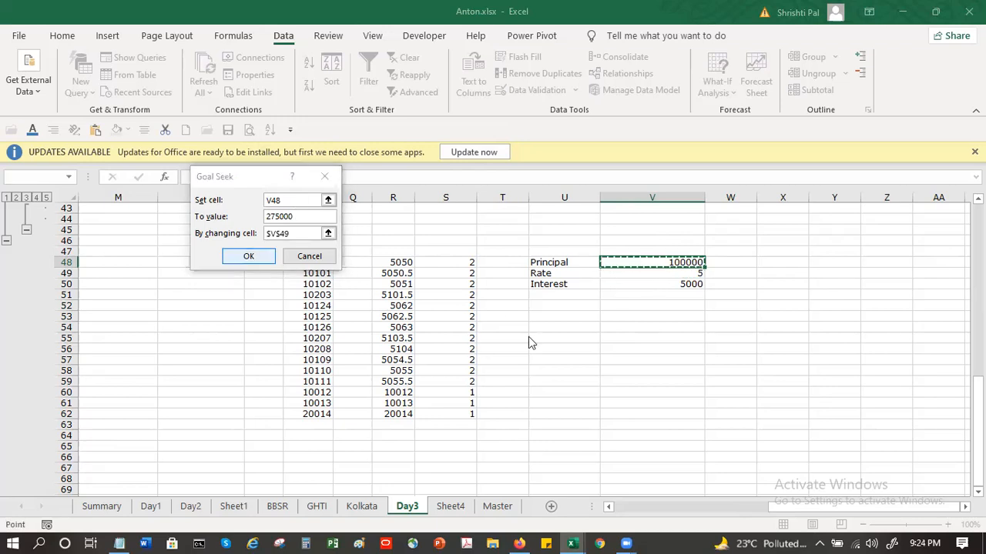
key("Return")
Step: Switch the Goal Seek set cell to the interest in V50, run it and keep the solution
left_click(636, 284)
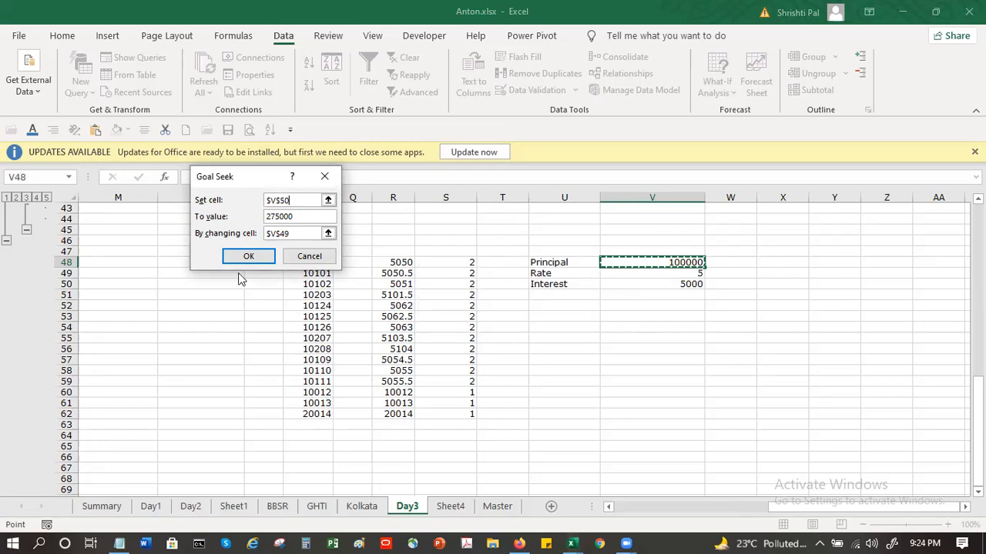
key("Return")
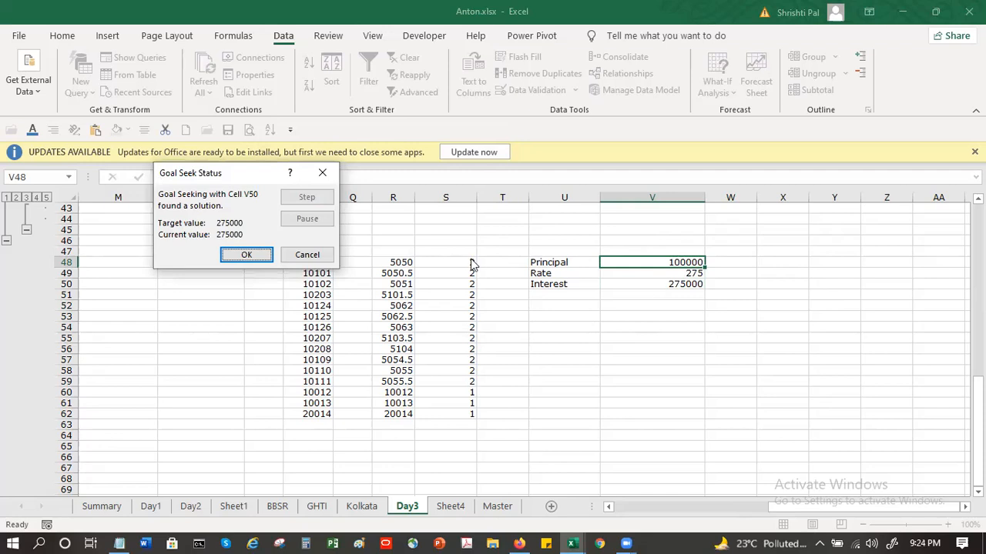
left_click(247, 256)
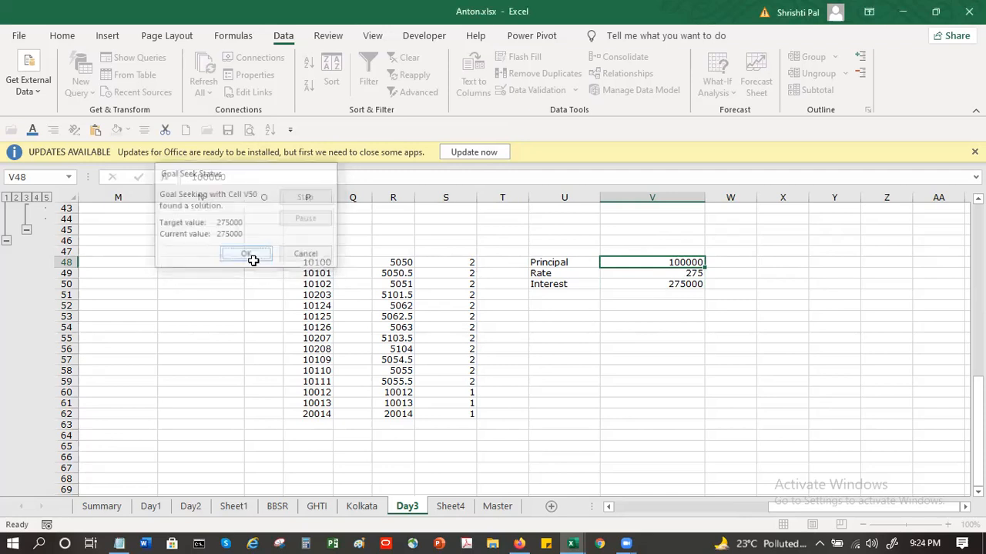
Step: Examine the principal, rate and interest cells V48 to V50 after the Goal Seek run
left_click(692, 272)
left_click(682, 266)
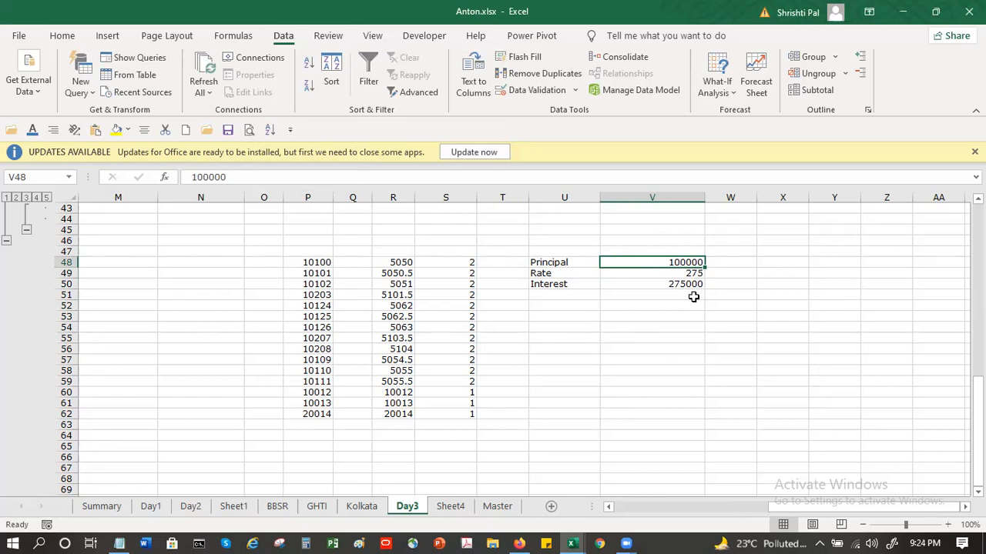
key("Down")
key("Down")
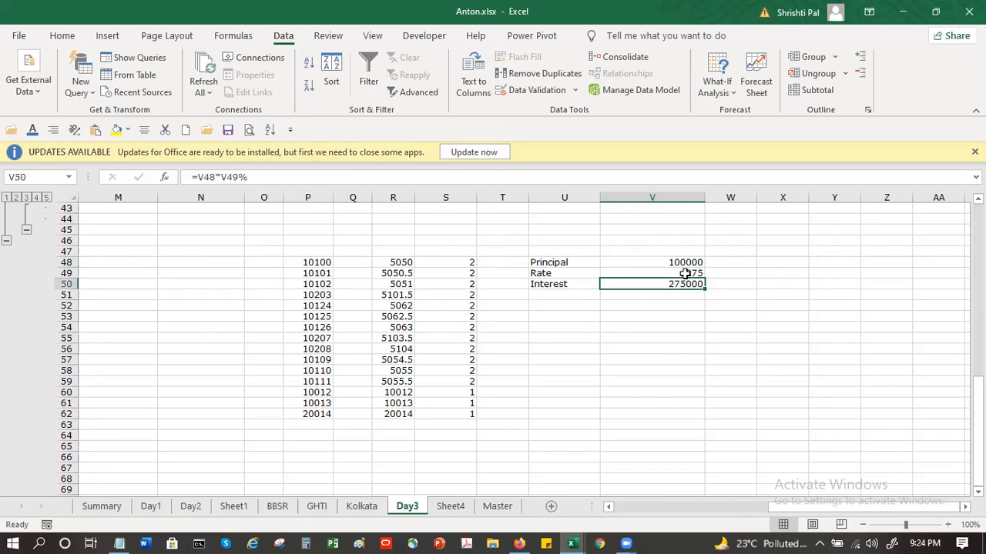
left_click(685, 274)
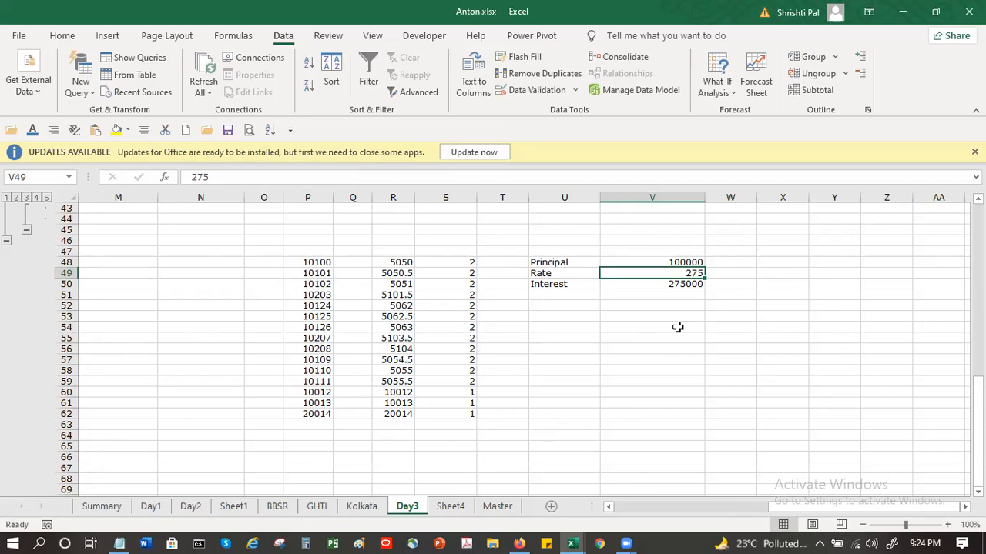
left_click(619, 317)
left_click(569, 297)
key("Down")
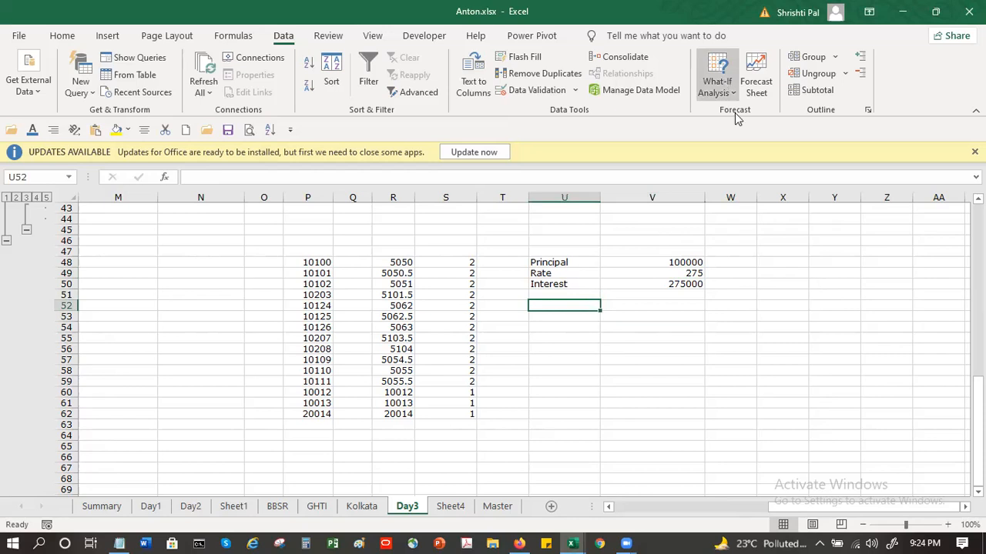
left_click(732, 94)
left_click(740, 114)
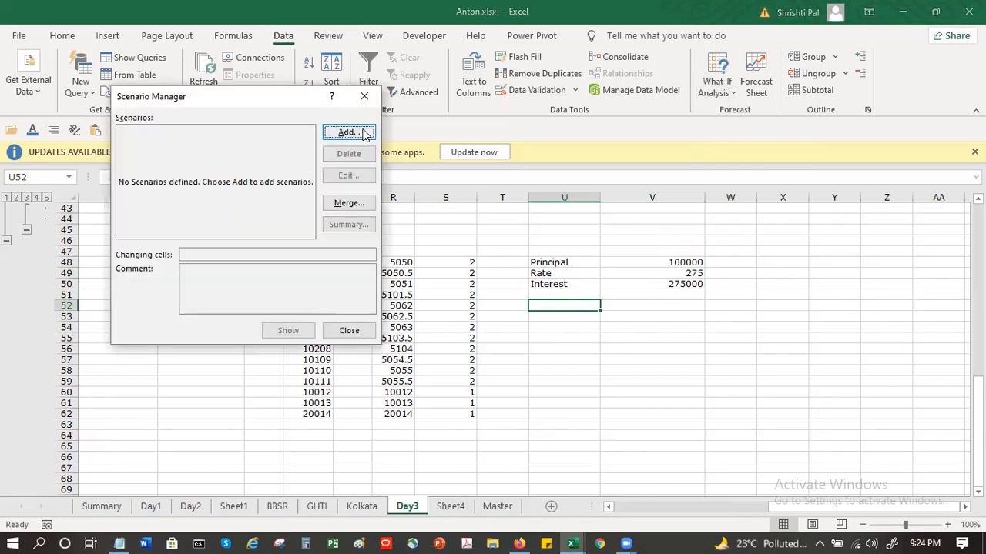
key("Escape")
Step: Use Goal Seek to bring the interest in V50 to 5000 by changing the principal in V48, and accept the solution
left_click(684, 265)
key("Down")
key("Down")
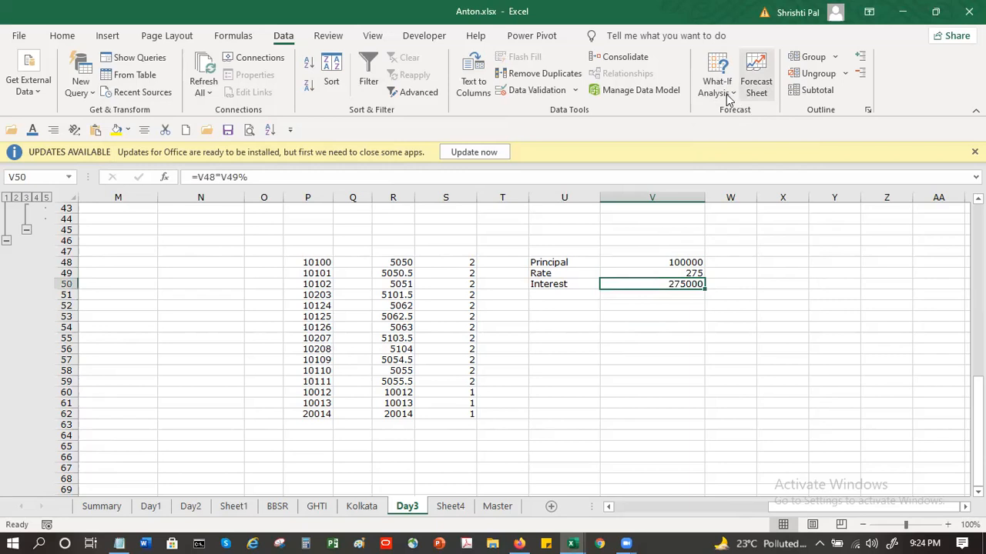
left_click(728, 96)
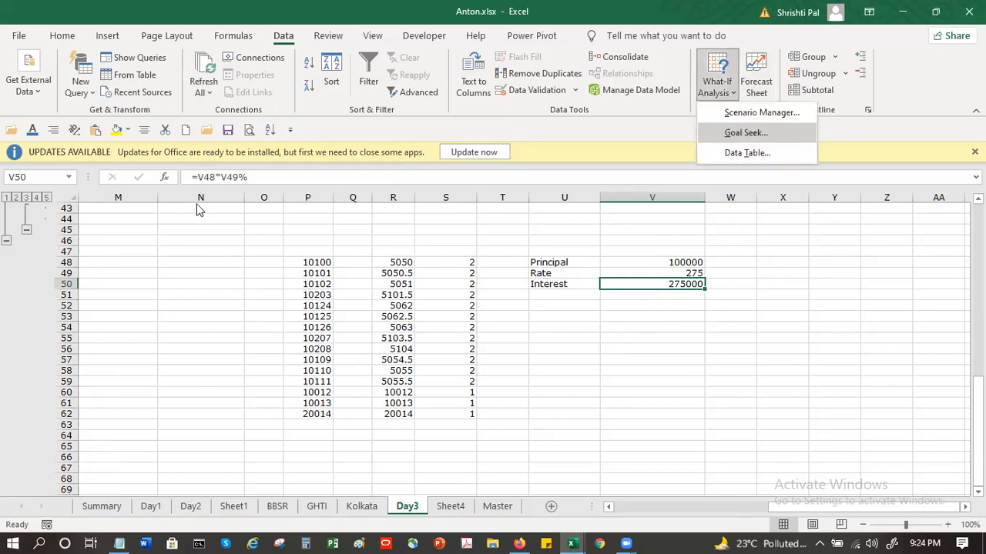
key("Return")
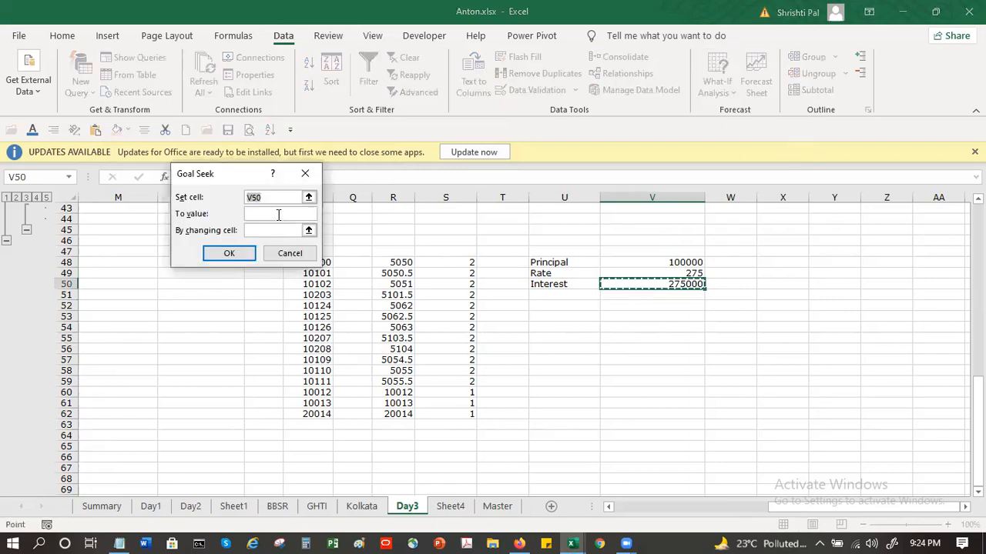
left_click(278, 215)
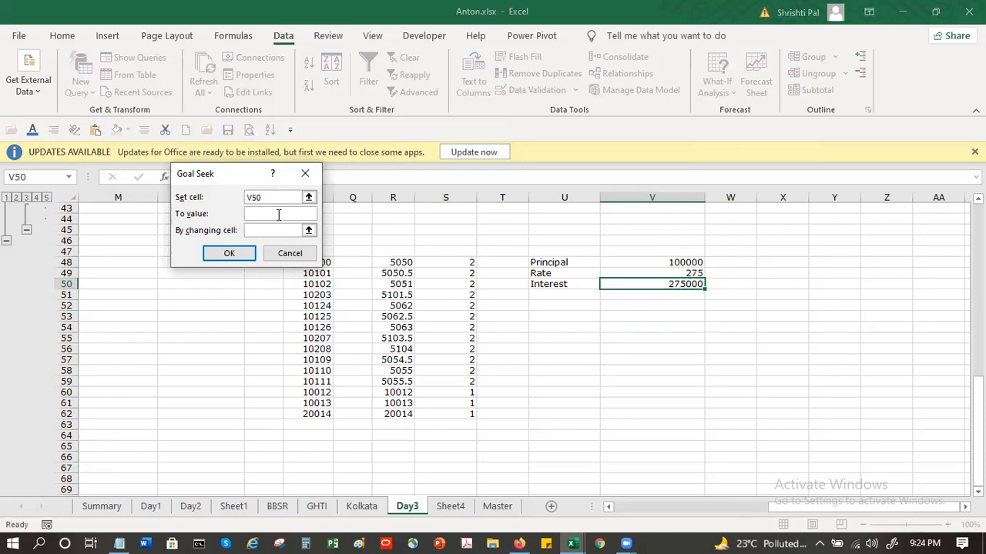
type("5000")
left_click(297, 229)
left_click(670, 262)
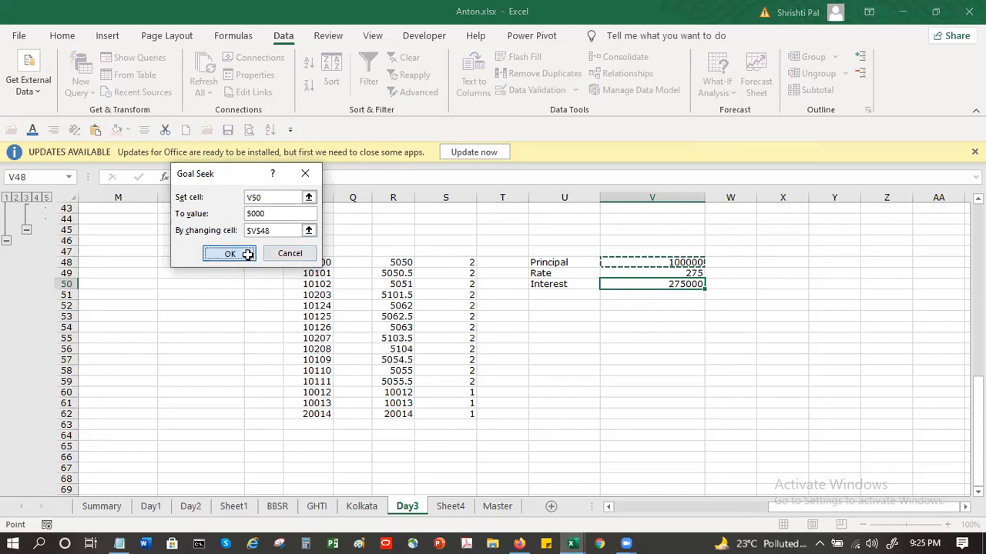
left_click(230, 253)
key("Return")
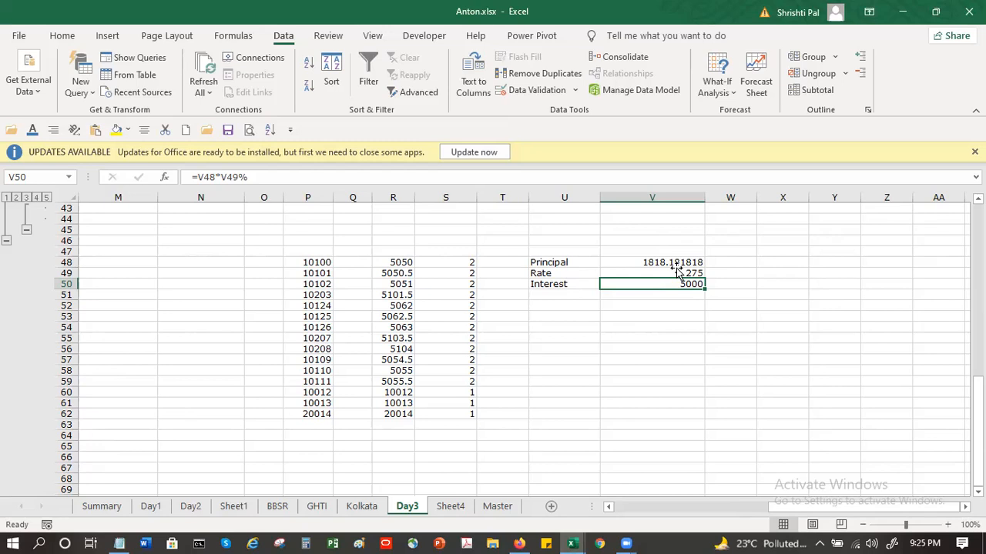
Step: Set the rate in V49 to 5
left_click(675, 264)
key("Down")
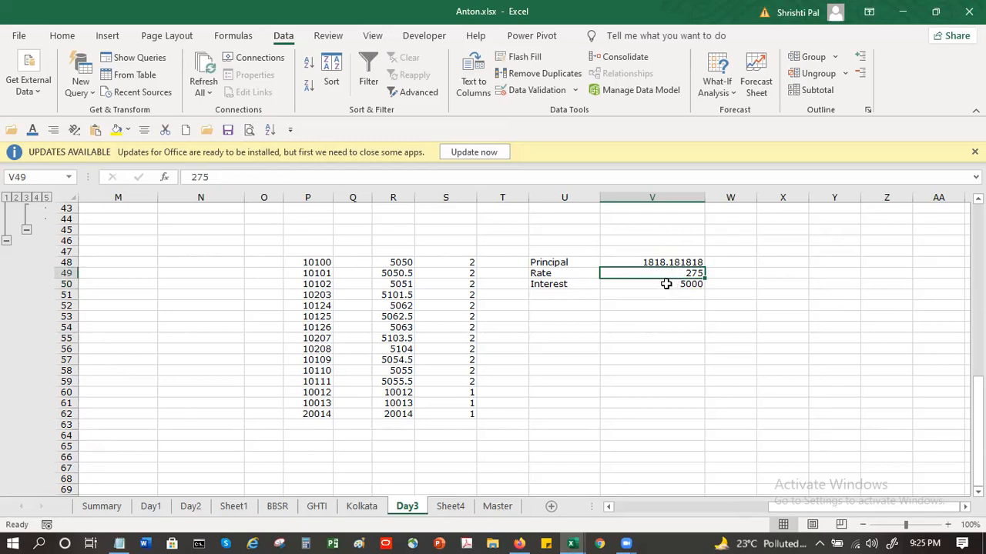
type("5")
key("Return")
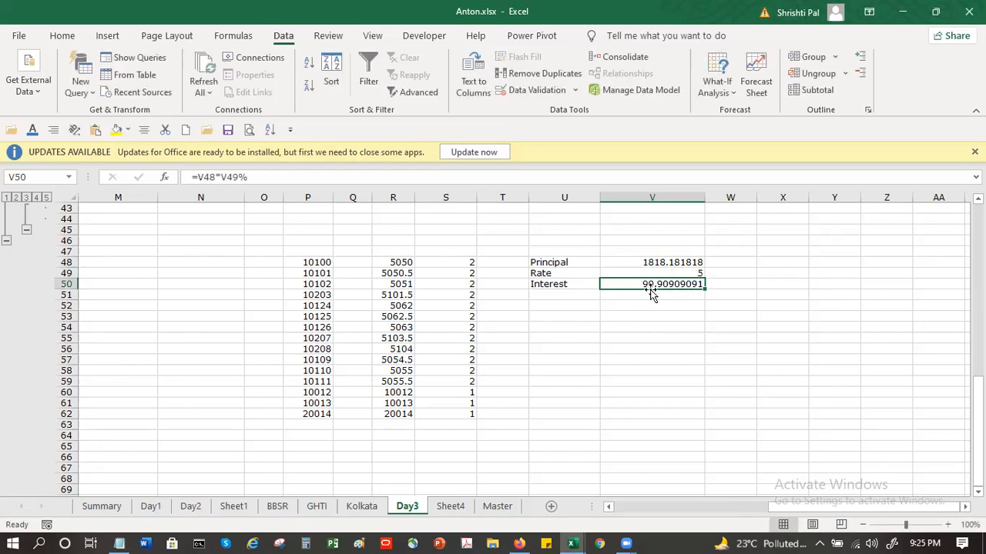
Step: Add a scenario named Bad in the Scenario Manager with V50 as the changing cell, keeping its current value
left_click(651, 294)
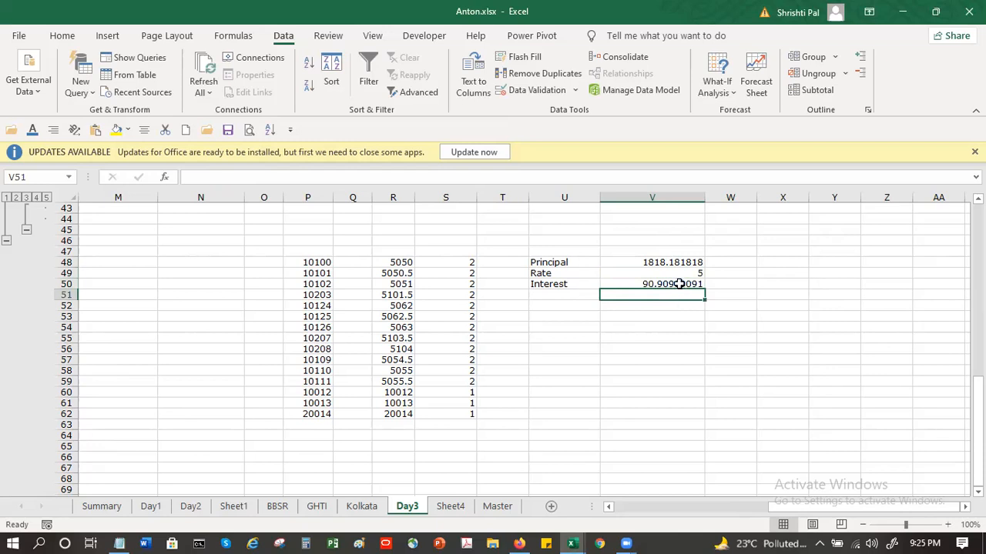
key("Up")
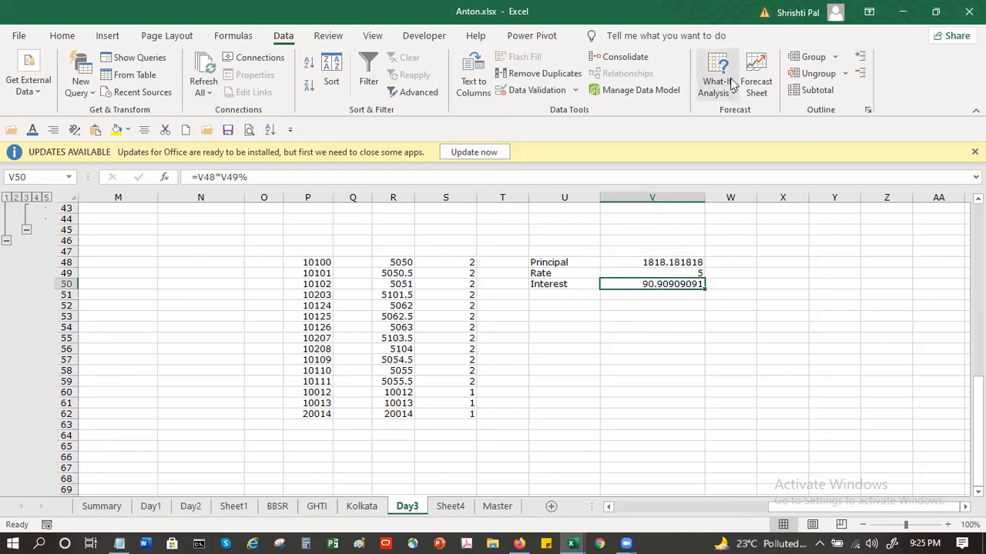
left_click(727, 93)
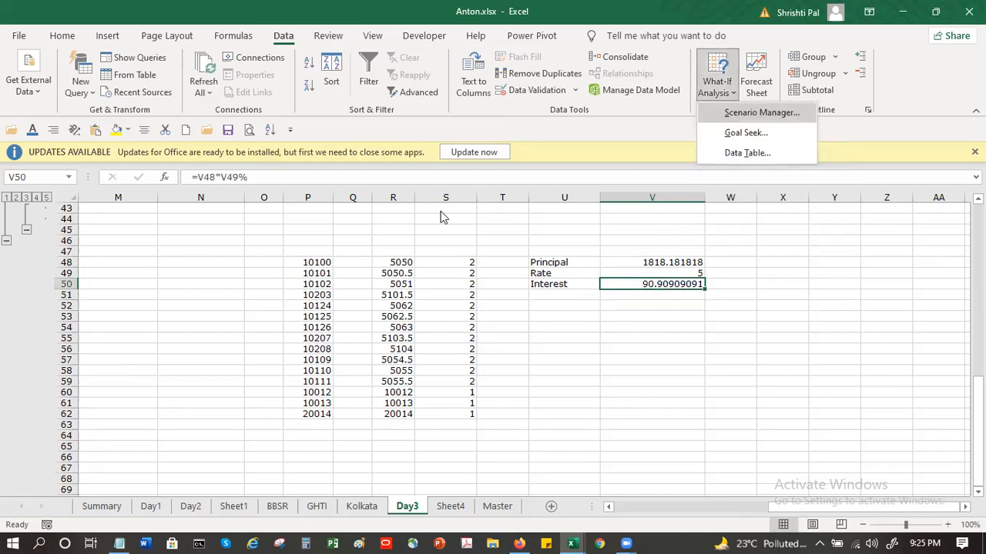
key("s")
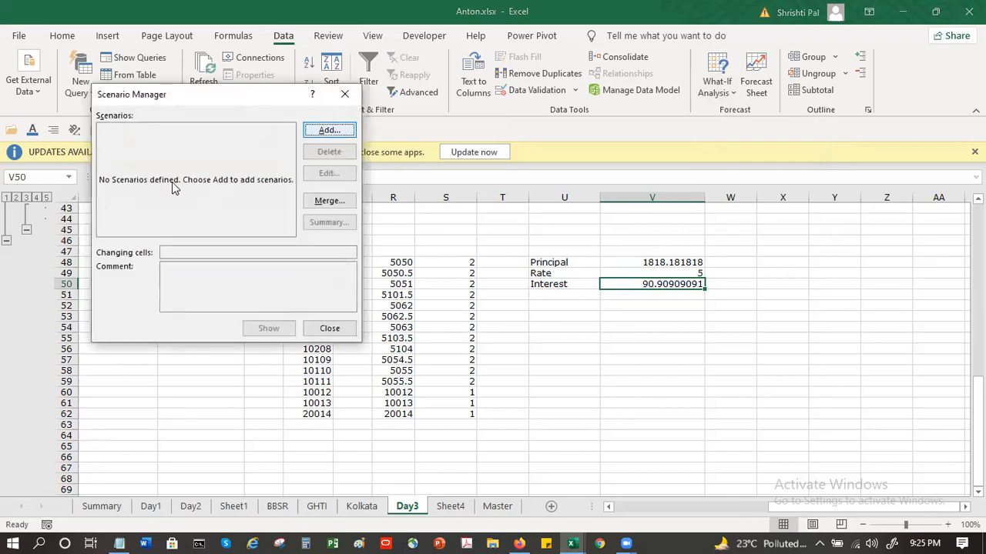
key("Return")
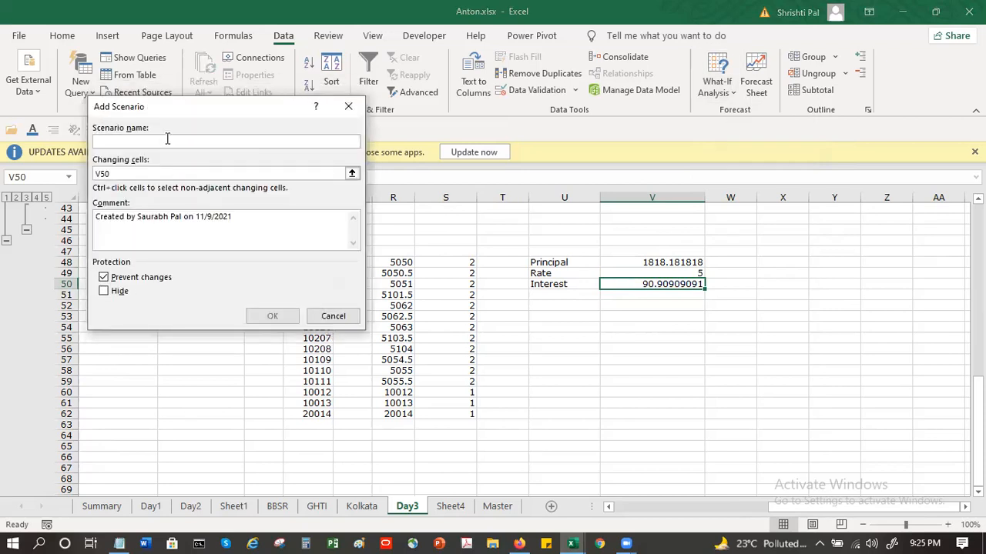
type("Bad")
key("Tab")
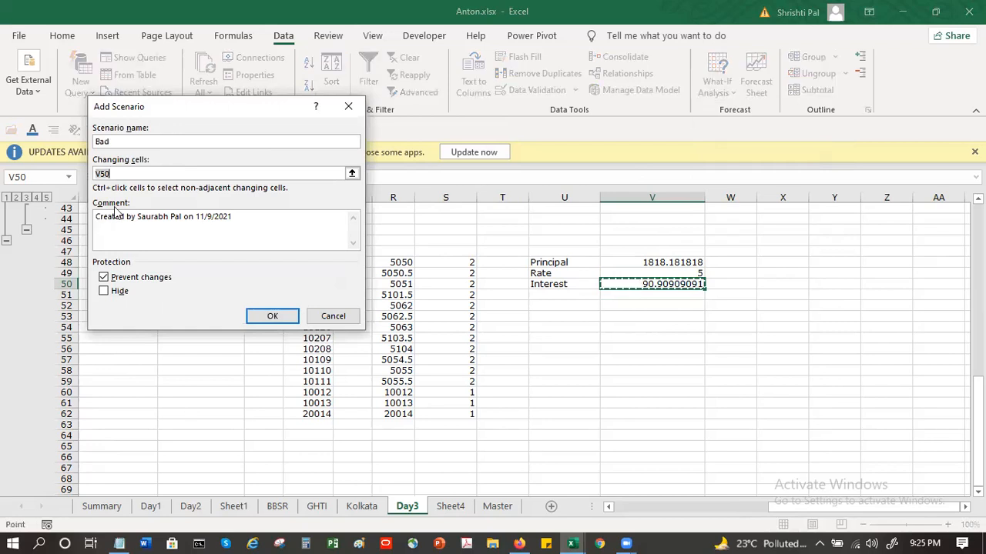
left_click(259, 316)
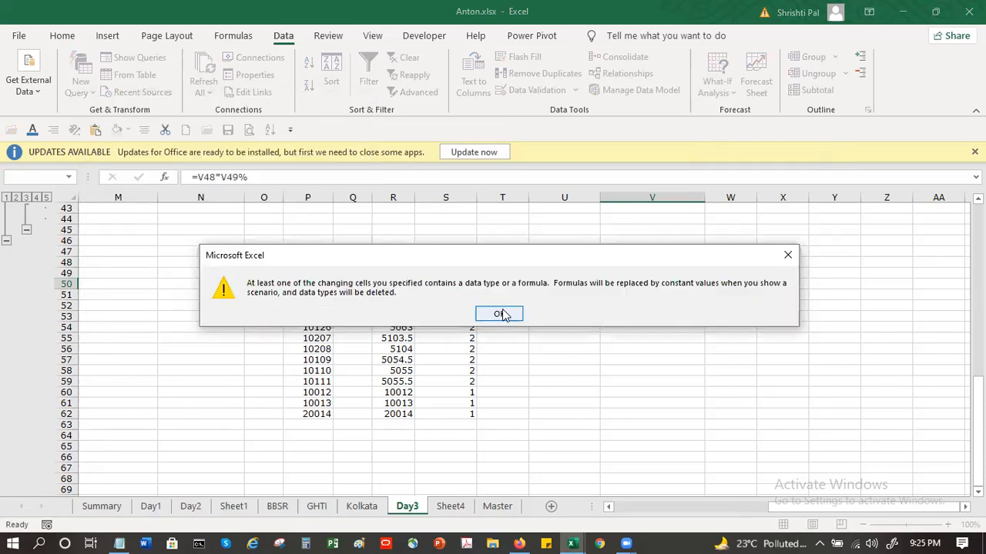
left_click(502, 316)
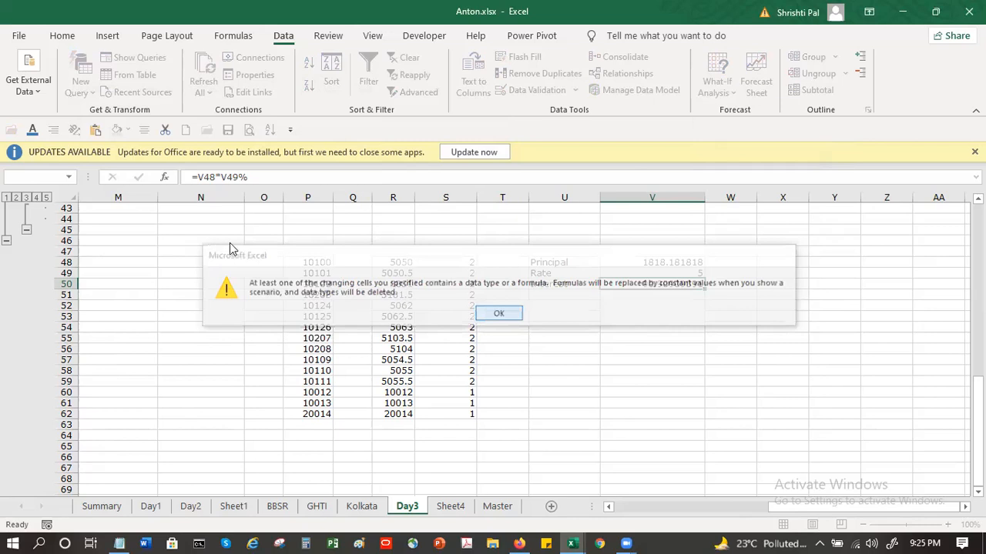
left_click(235, 248)
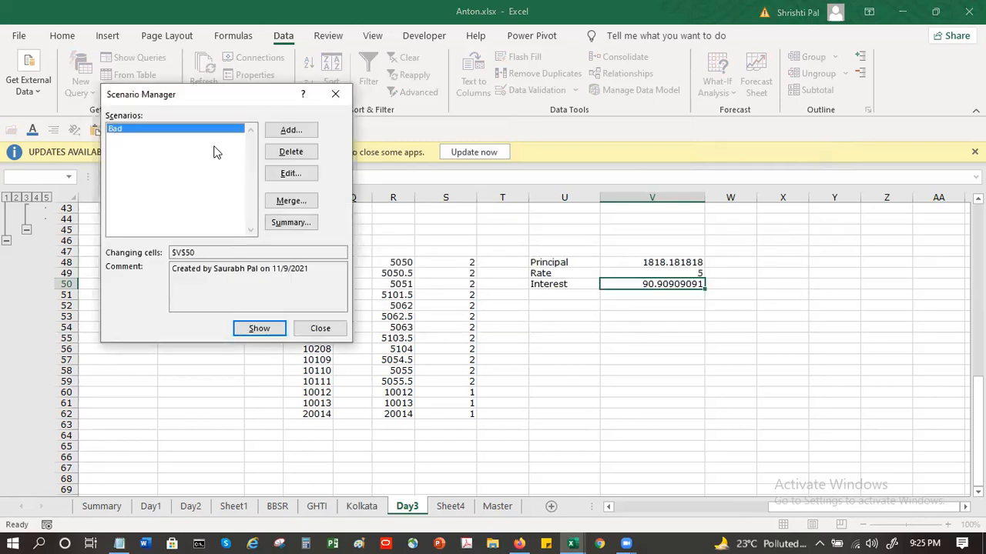
Step: Add a second scenario named Good with V50 as the changing cell and a value of about 290.9090909
left_click(291, 132)
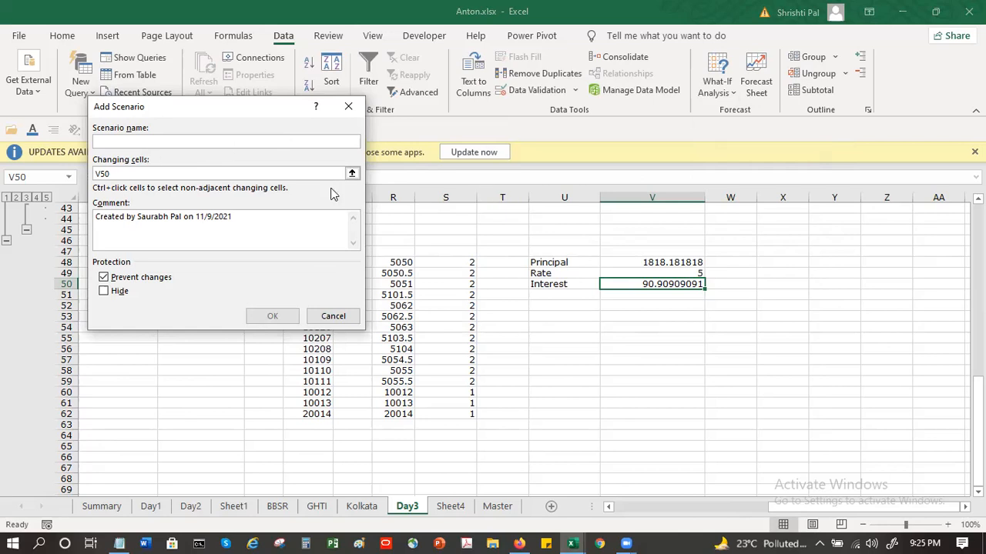
type("Good")
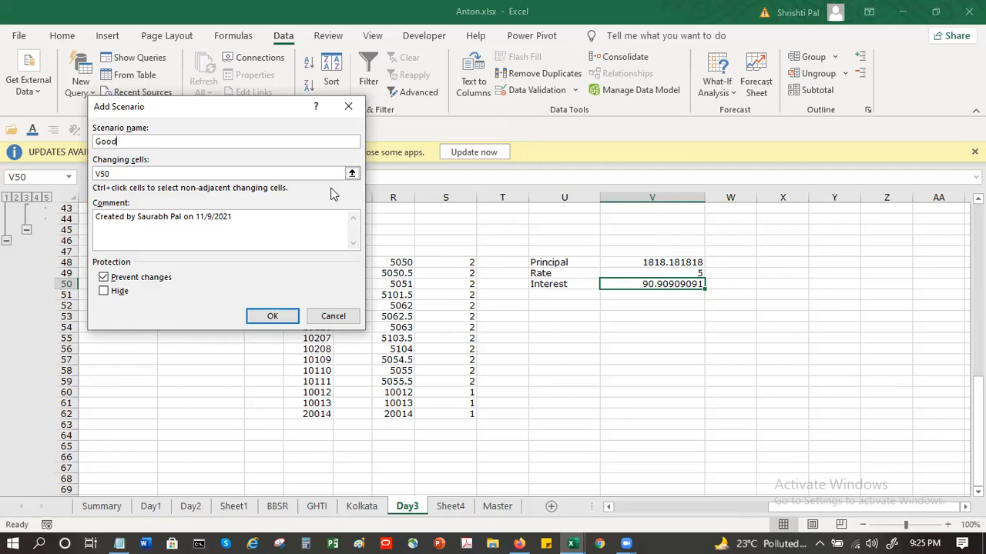
key("Tab")
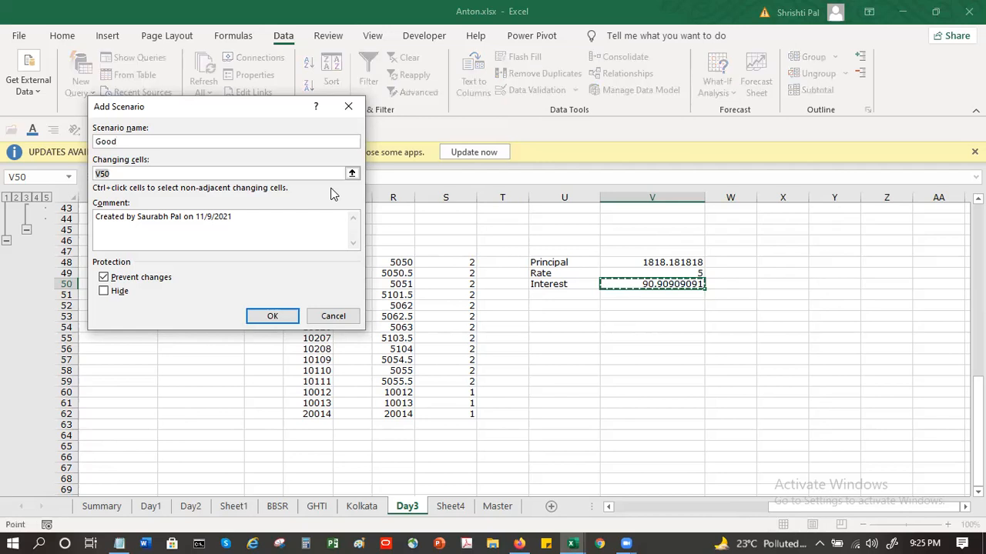
left_click(275, 316)
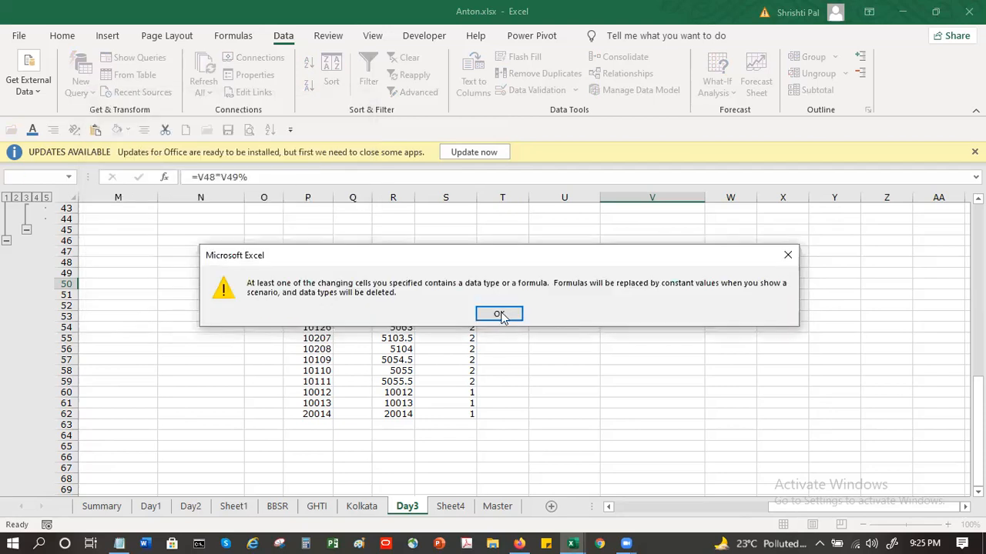
left_click(499, 314)
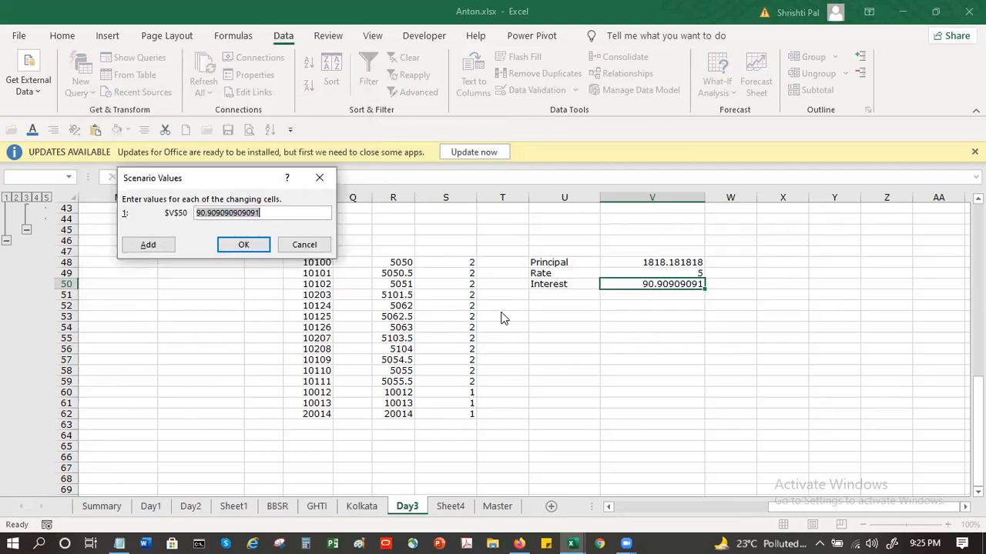
left_click(202, 215)
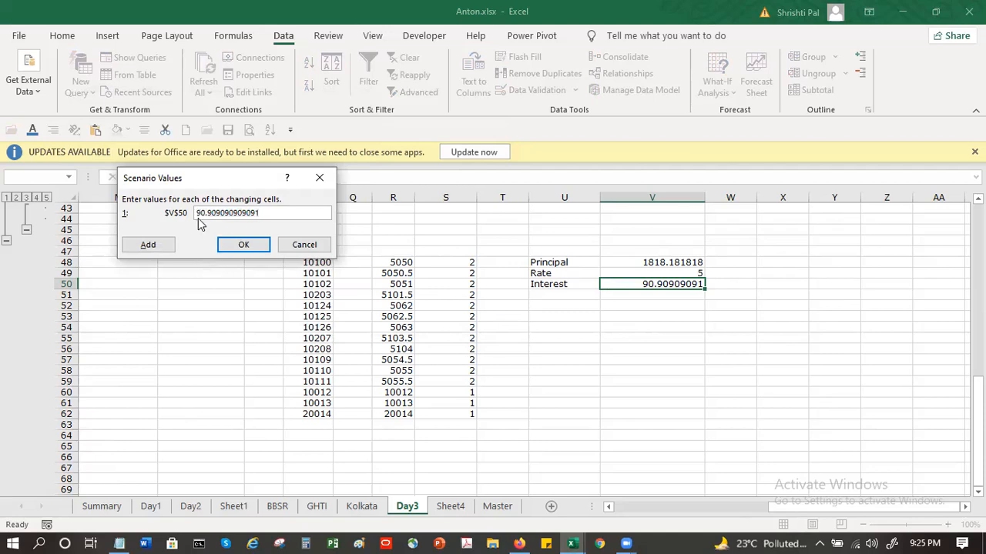
left_click(238, 245)
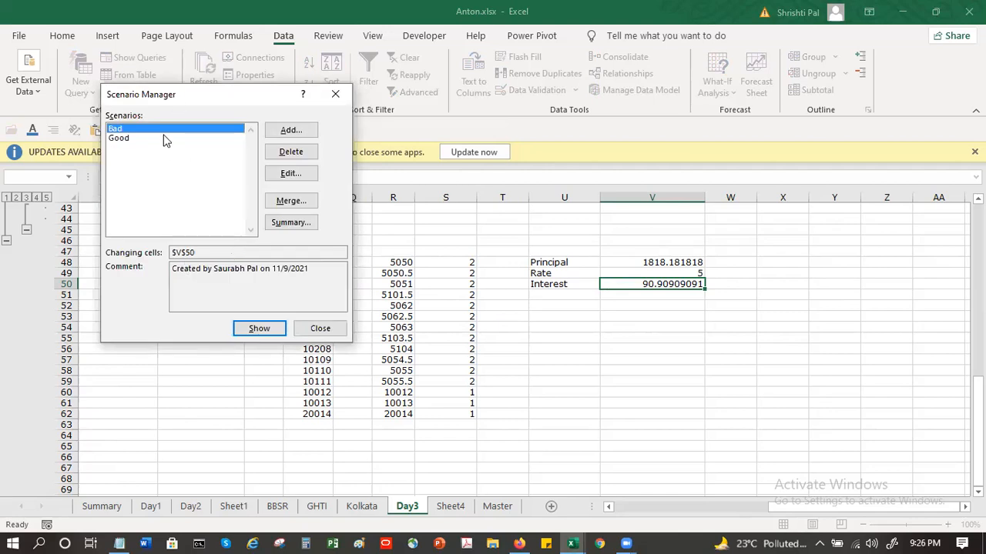
Step: Generate a scenario summary report of the Bad and Good scenarios with U55 as the result cell
key("Down")
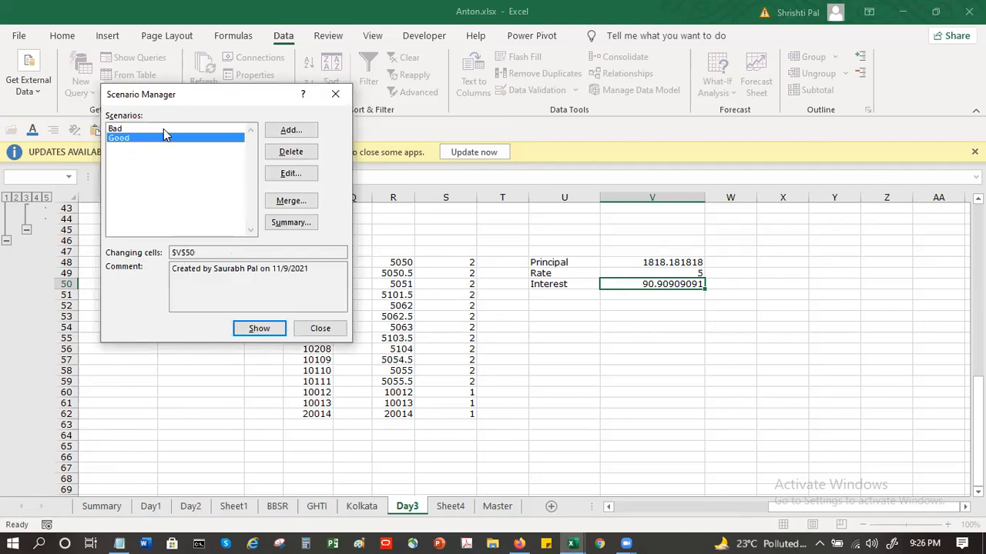
key("Up")
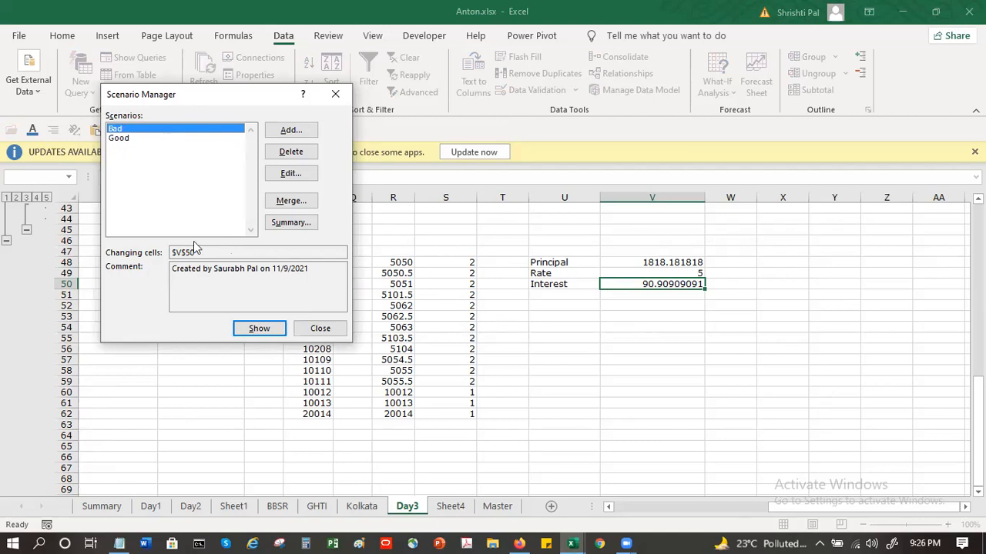
key("Down")
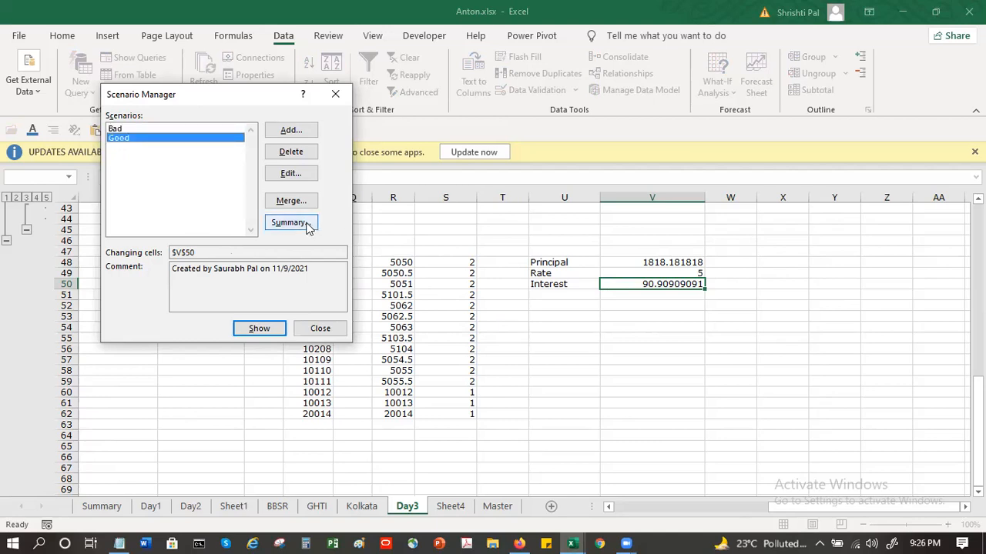
left_click(305, 224)
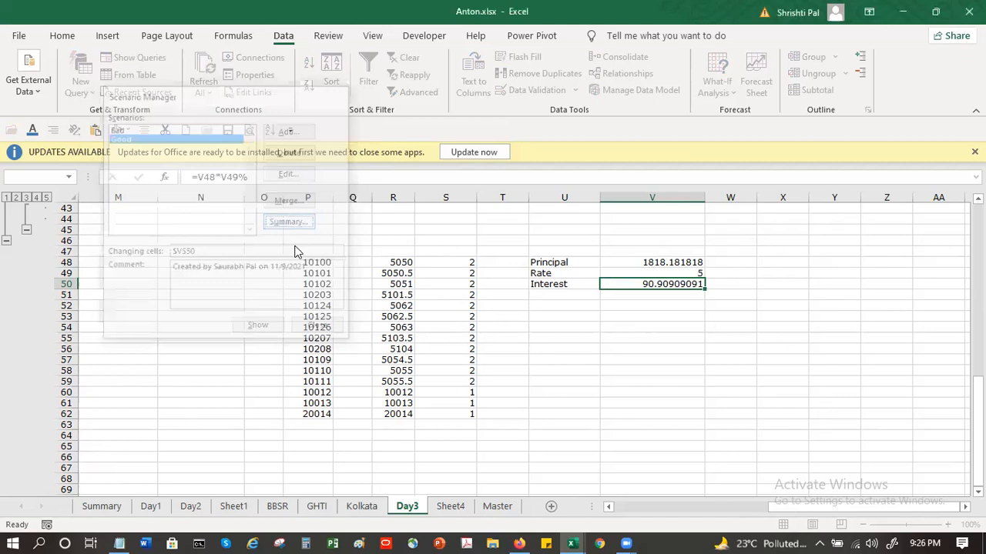
left_click(581, 338)
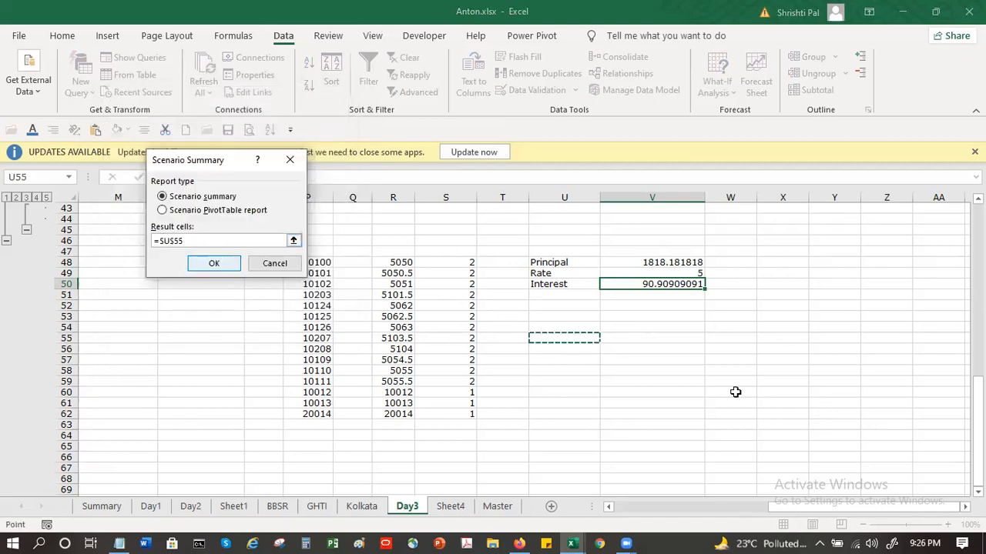
key("Return")
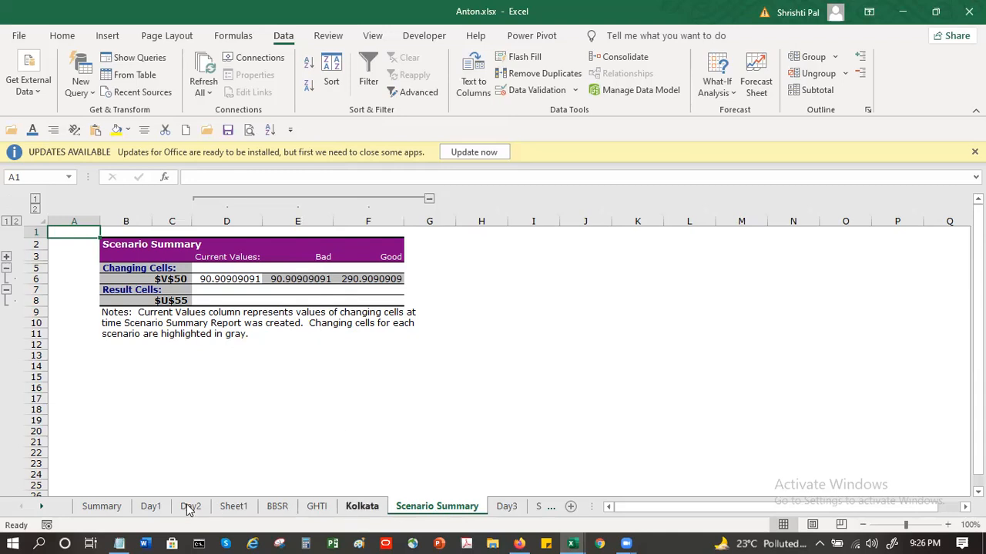
Step: Compare the Day3 sheet with the Scenario Summary sheet, and open the Scenario Manager's help in the browser
left_click(506, 506)
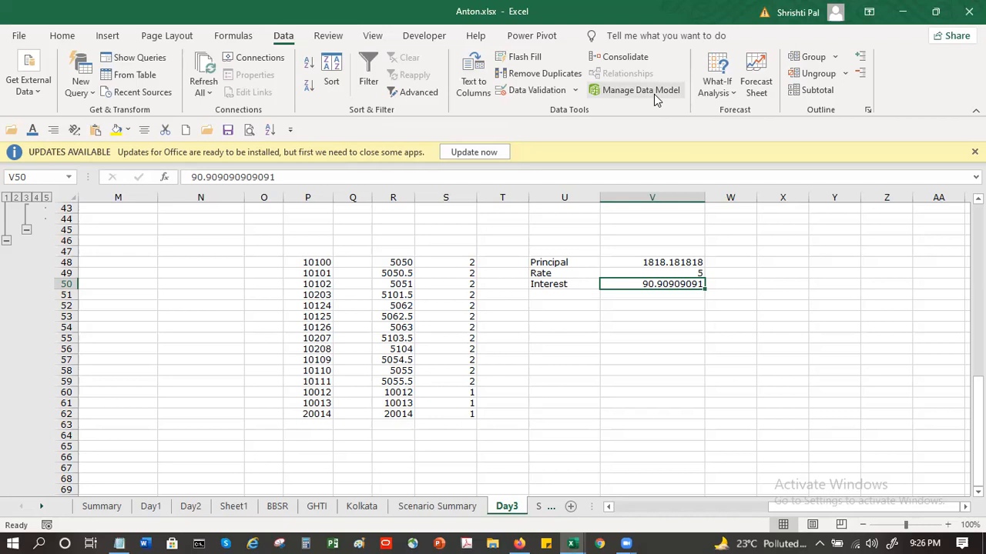
left_click(437, 510)
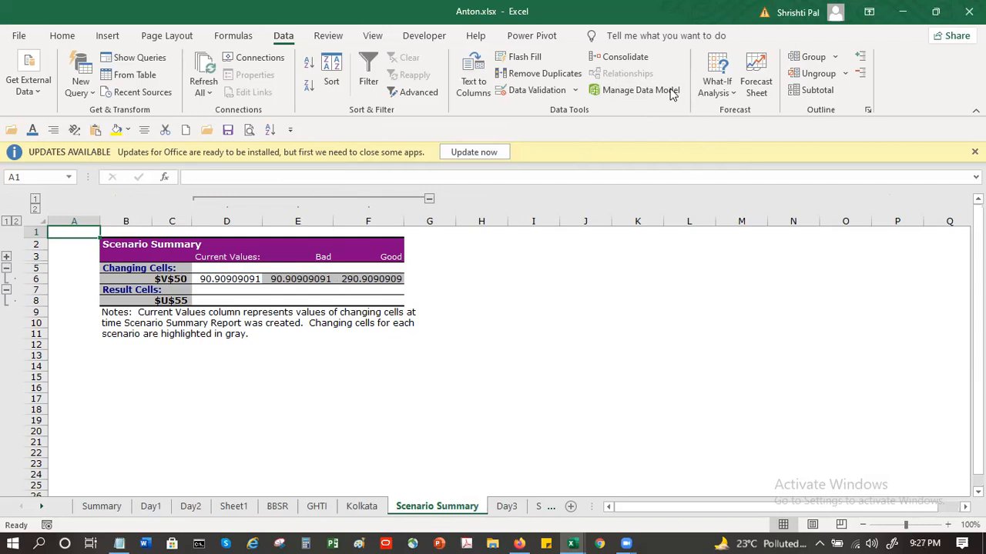
left_click(730, 94)
left_click(747, 113)
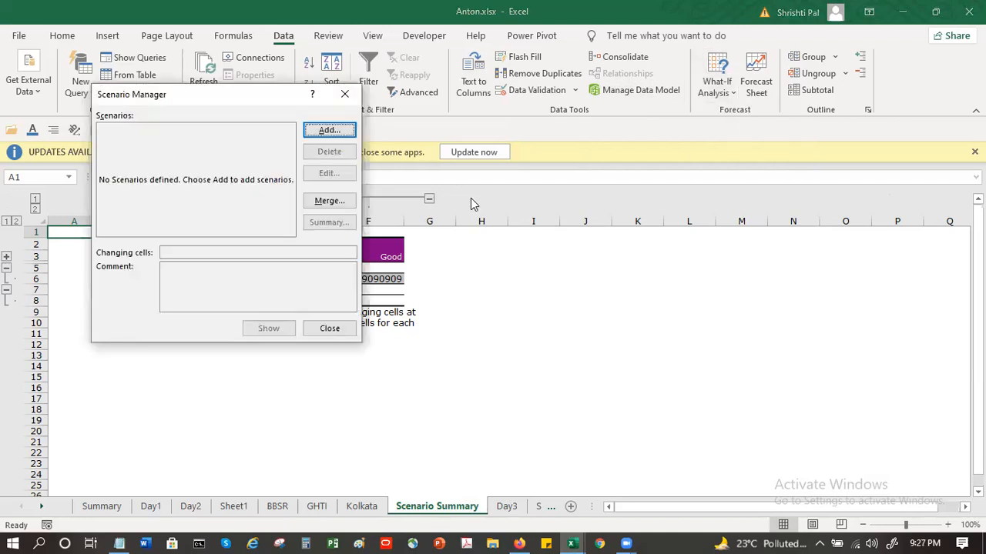
left_click(313, 103)
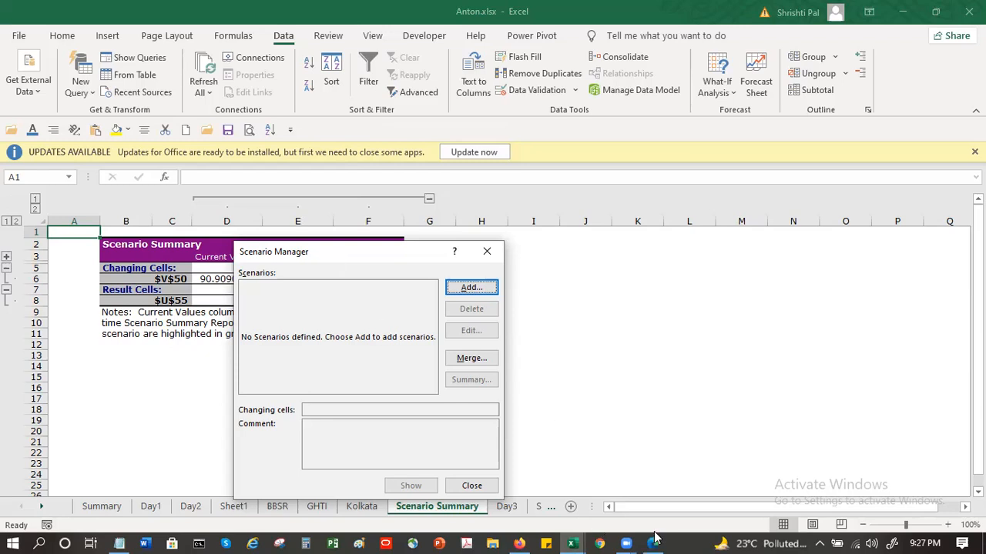
left_click(654, 539)
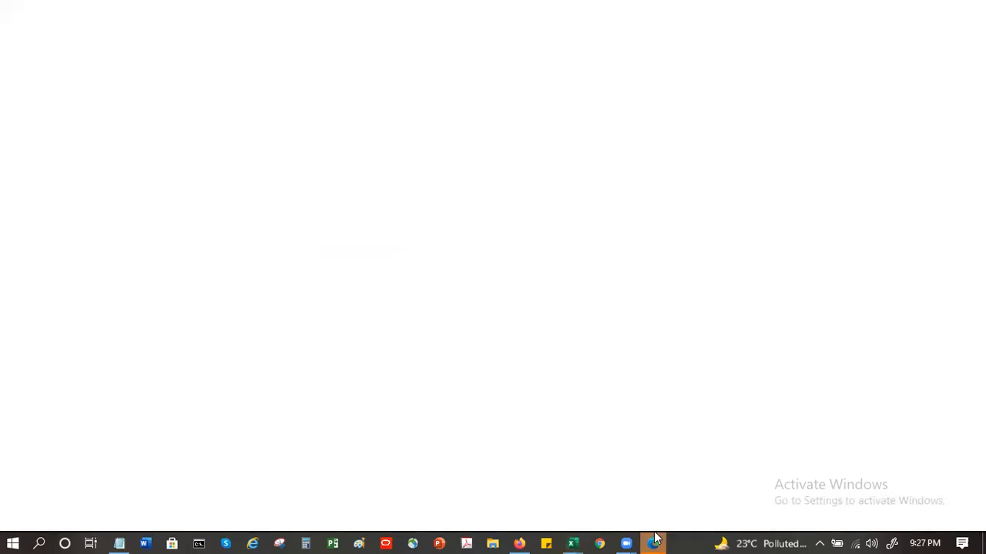